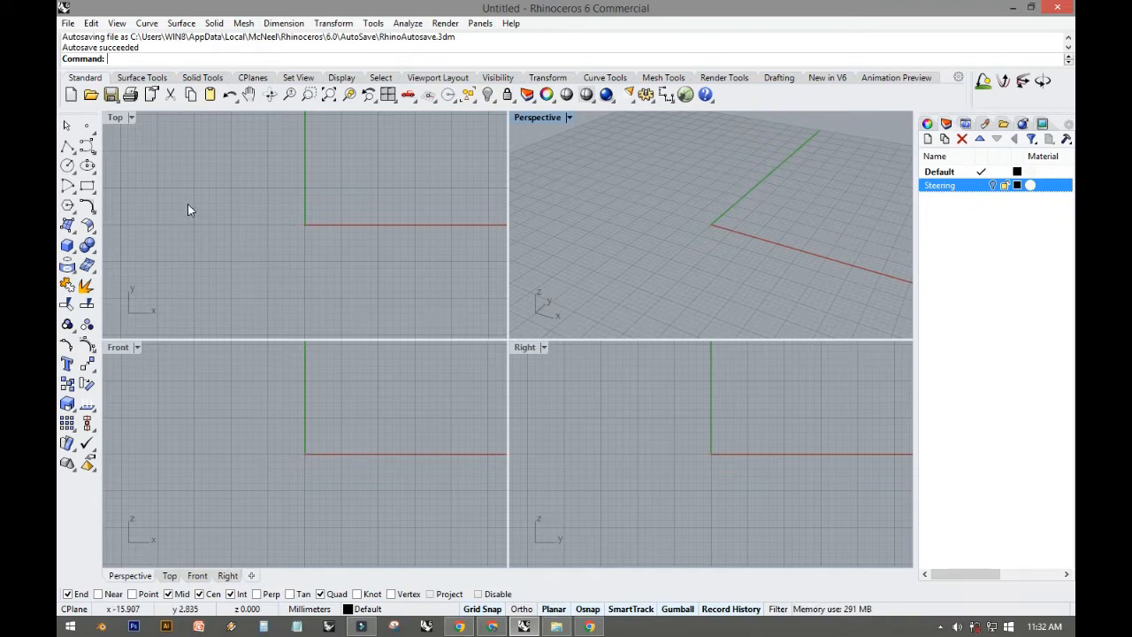
# Step: Maximize the Top viewport
pyautogui.doubleClick(114, 119)
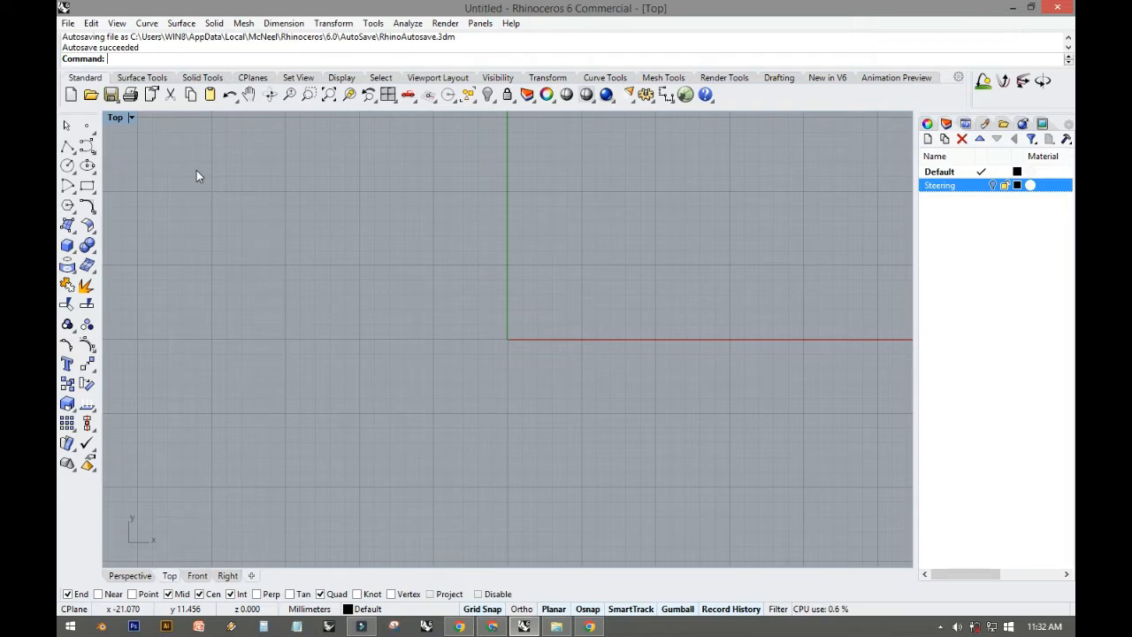
pyautogui.moveTo(267, 233); pyautogui.dragTo(220, 230, button='right')
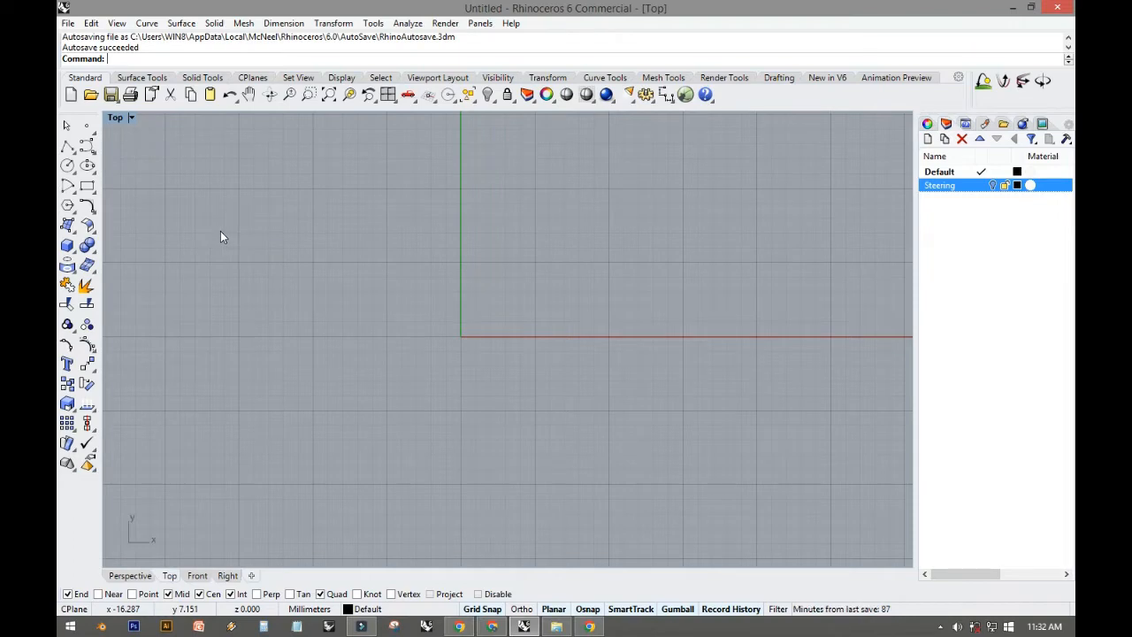
pyautogui.moveTo(222, 231); pyautogui.dragTo(215, 222, button='right')
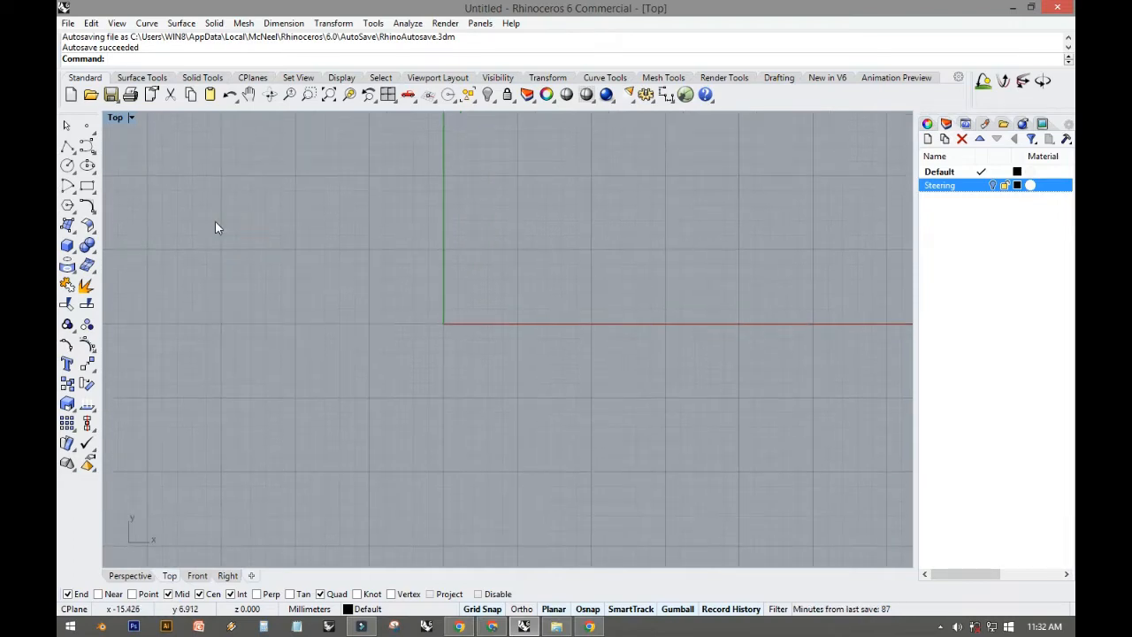
pyautogui.scroll(1, 215, 221)
pyautogui.scroll(-2, 215, 221)
pyautogui.moveTo(215, 221); pyautogui.dragTo(240, 257, button='right')
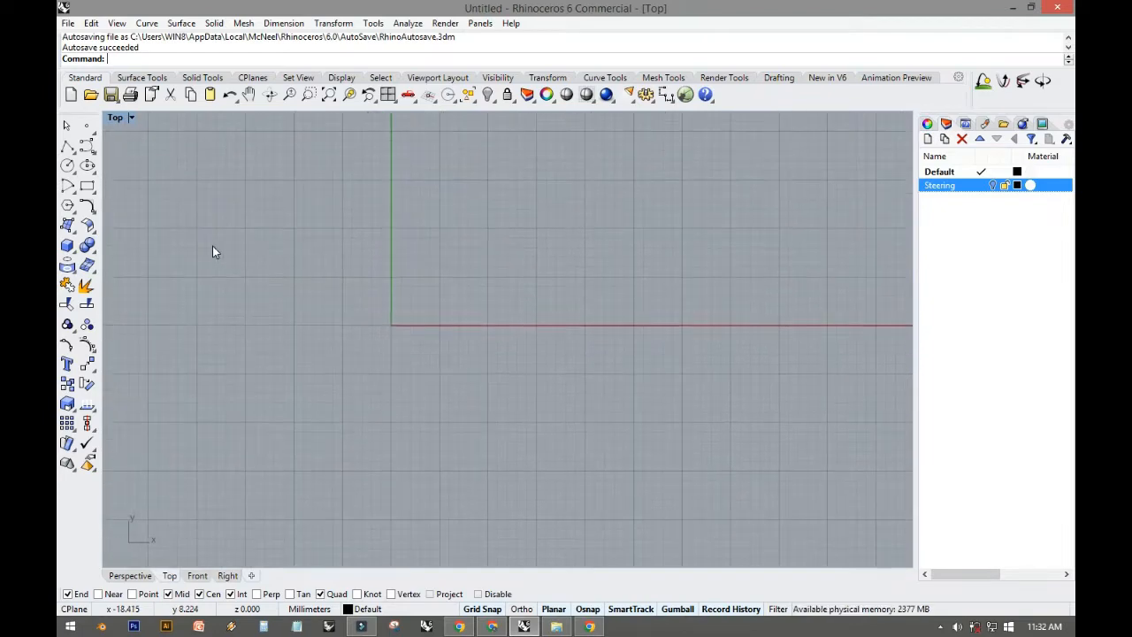
pyautogui.scroll(3, 233, 245)
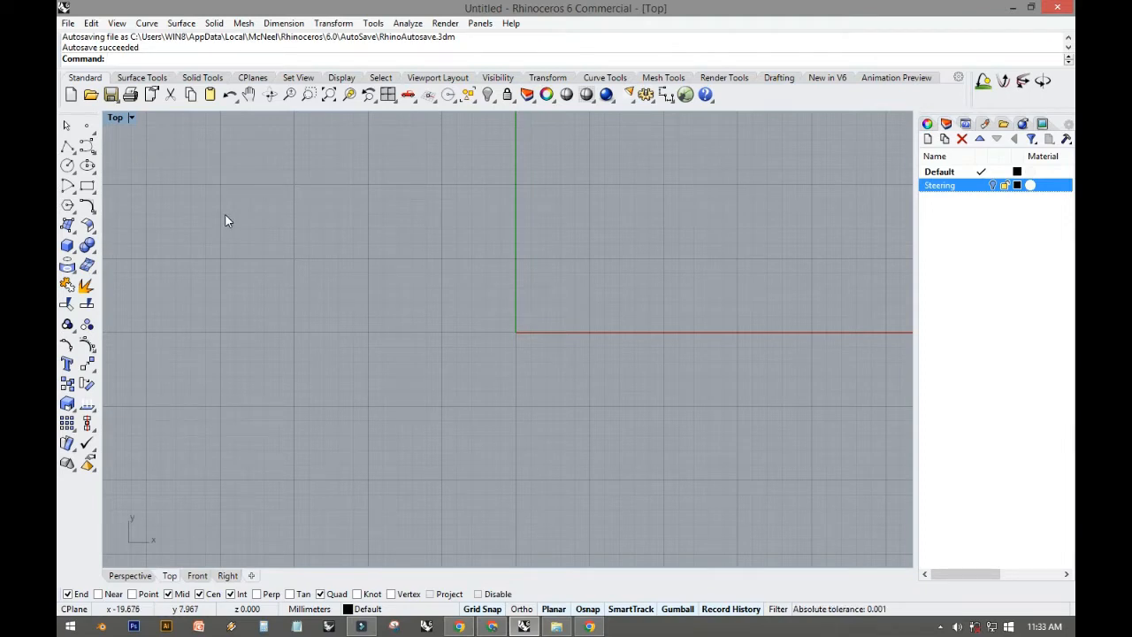
pyautogui.moveTo(271, 228); pyautogui.dragTo(268, 223, button='right')
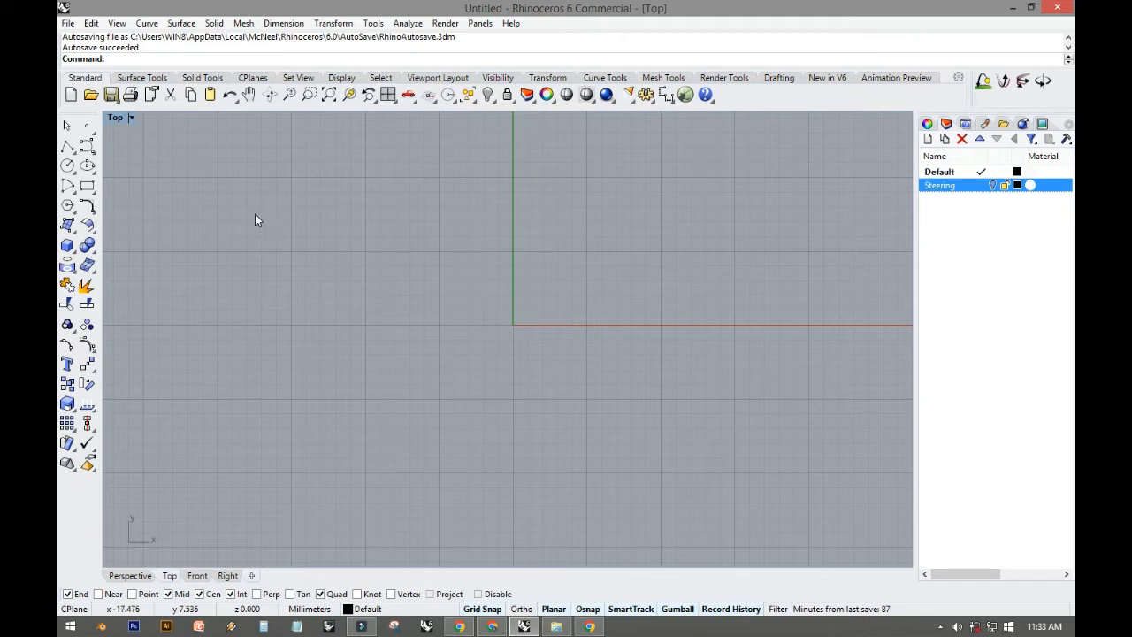
pyautogui.moveTo(303, 233); pyautogui.dragTo(295, 222, button='right')
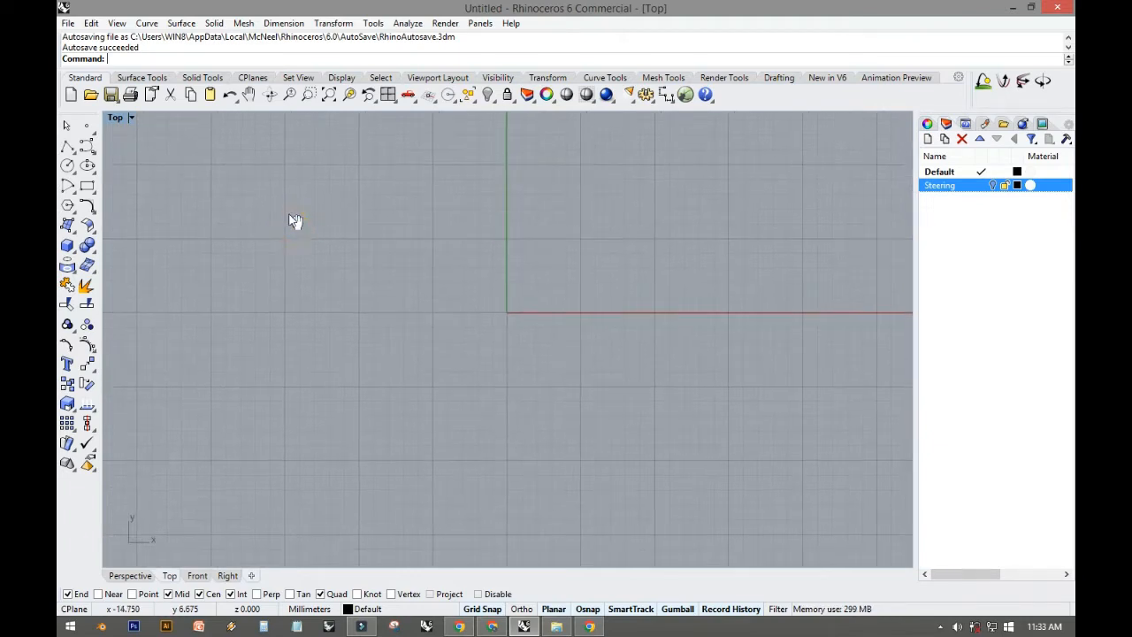
# Step: Create a corner-to-corner plane surface of 30 by 25 mm in the Top view, from (-15, 10) to (15, -15)
pyautogui.click(69, 225)
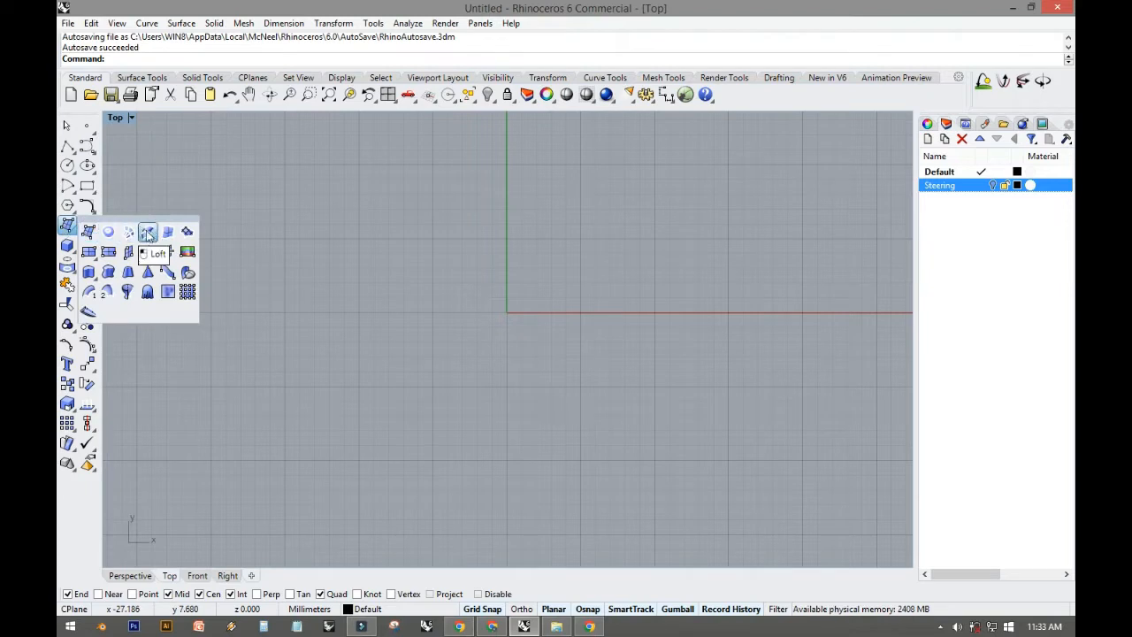
pyautogui.click(89, 252)
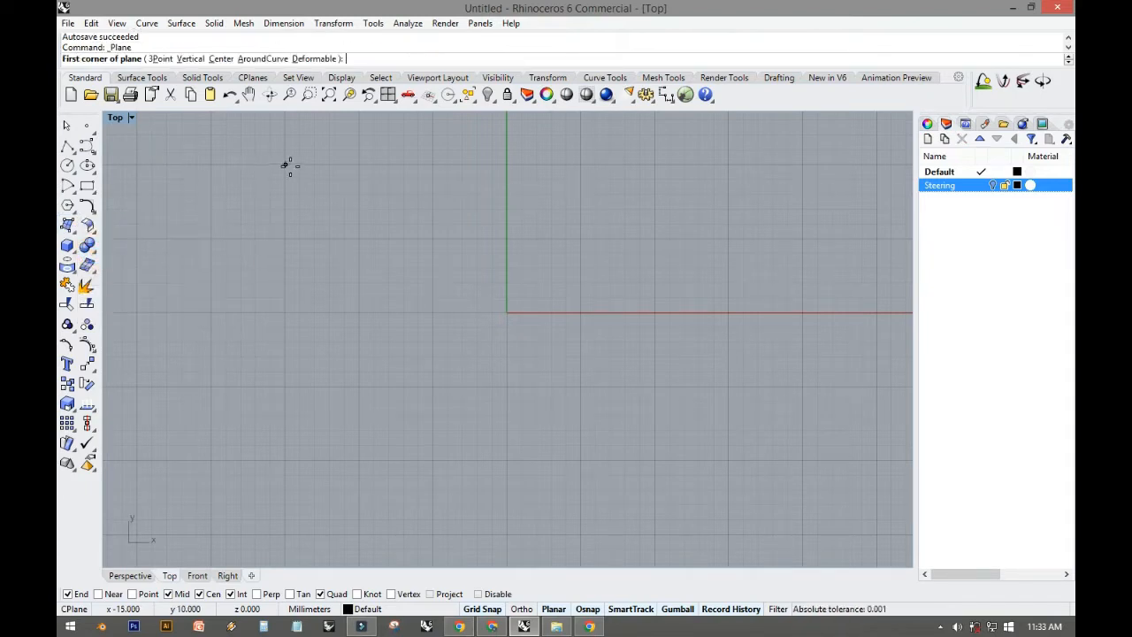
pyautogui.click(284, 165)
pyautogui.scroll(-5, 580, 347)
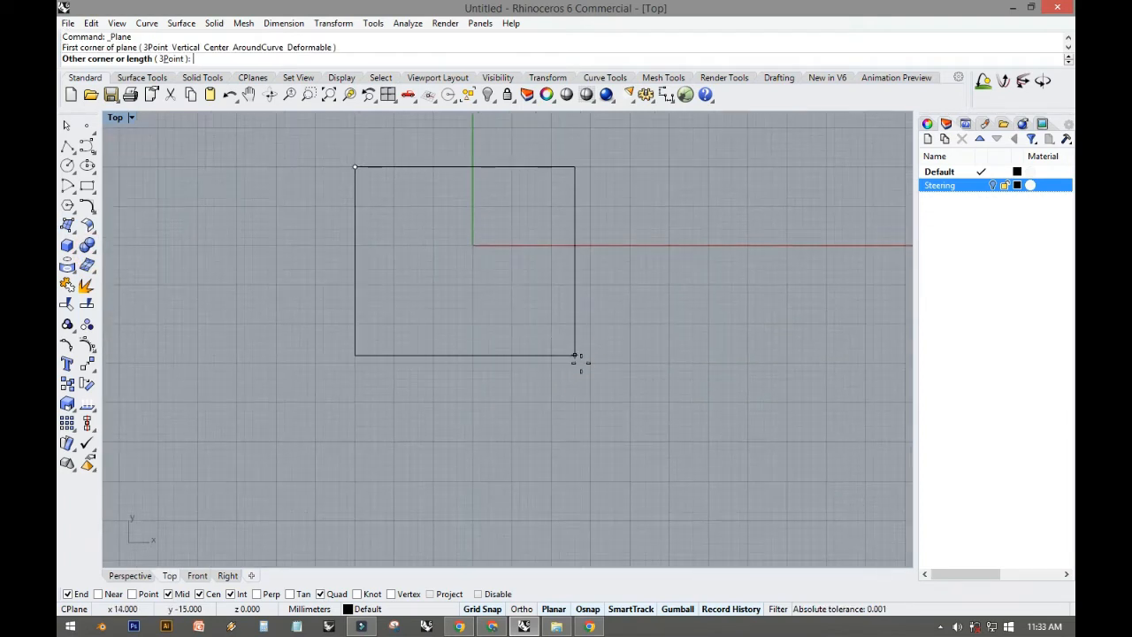
pyautogui.click(587, 363)
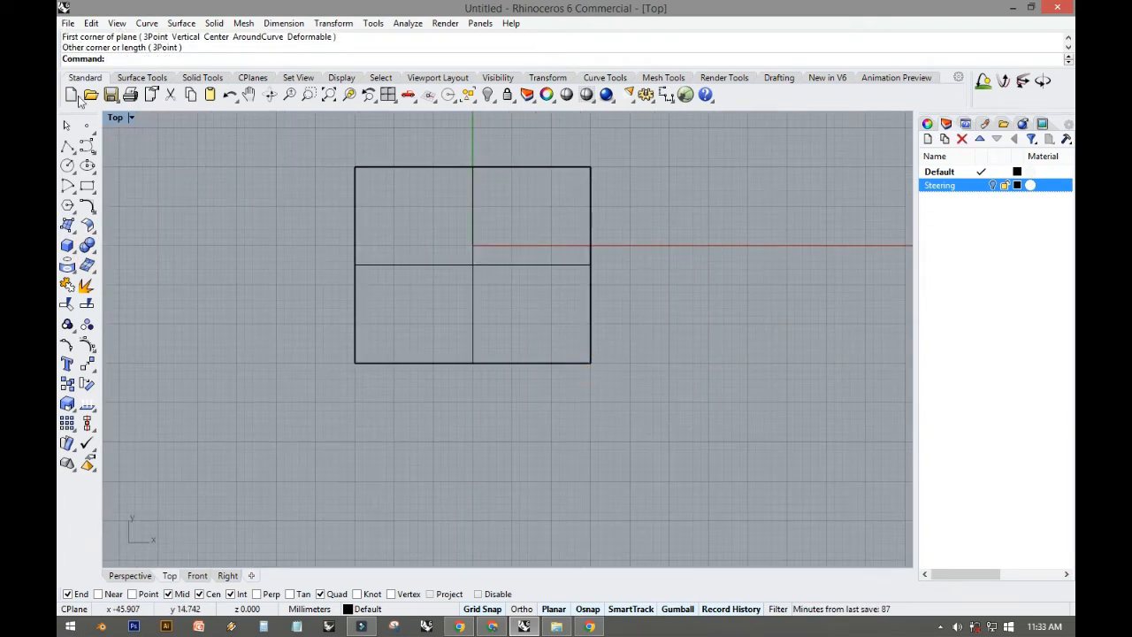
# Step: Leave the maximized Top view, maximize the Perspective viewport and examine the plane from several angles
pyautogui.doubleClick(117, 120)
pyautogui.doubleClick(537, 118)
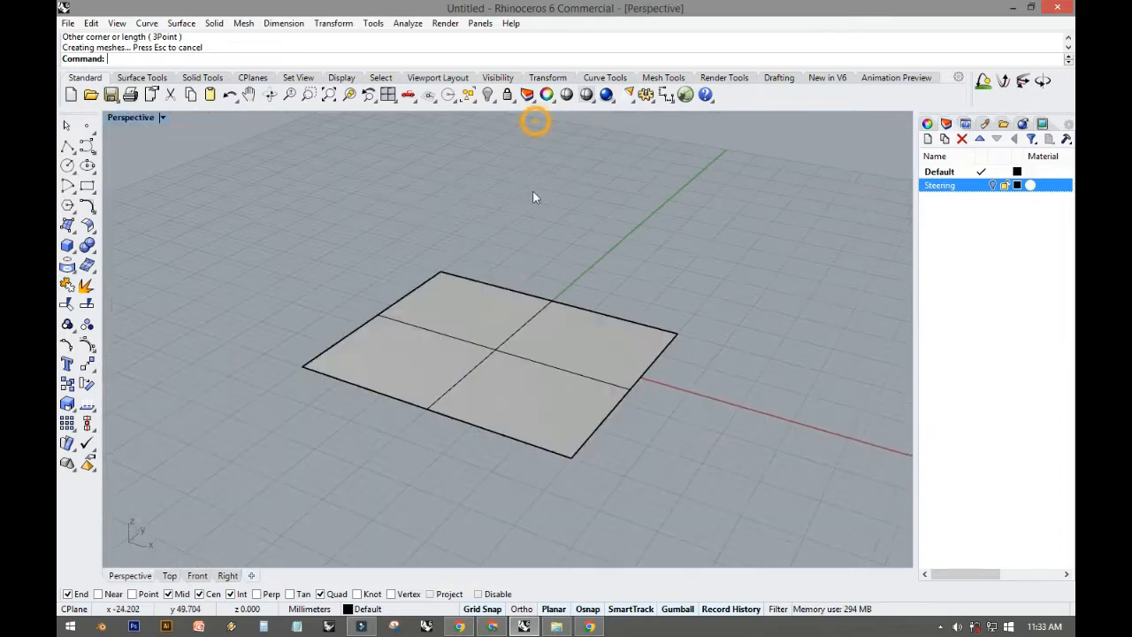
pyautogui.moveTo(533, 190); pyautogui.dragTo(525, 275, button='right')
pyautogui.moveTo(403, 363); pyautogui.dragTo(339, 312, button='right')
pyautogui.keyDown('shift'); pyautogui.moveTo(440, 336); pyautogui.dragTo(409, 290, button='right'); pyautogui.keyUp('shift')
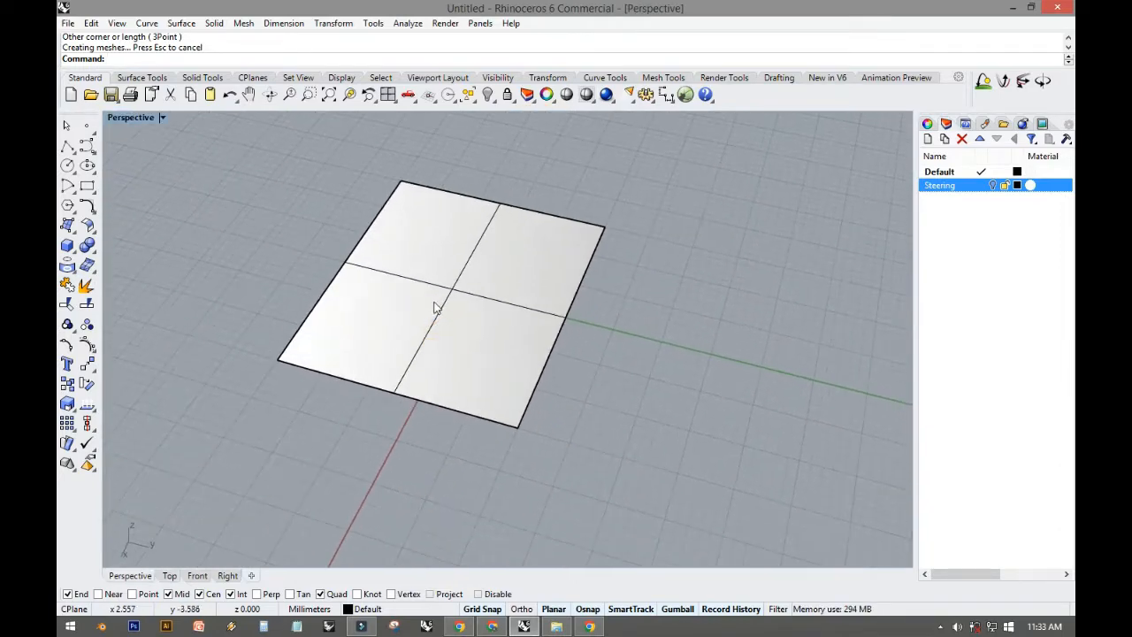
pyautogui.scroll(4, 433, 299)
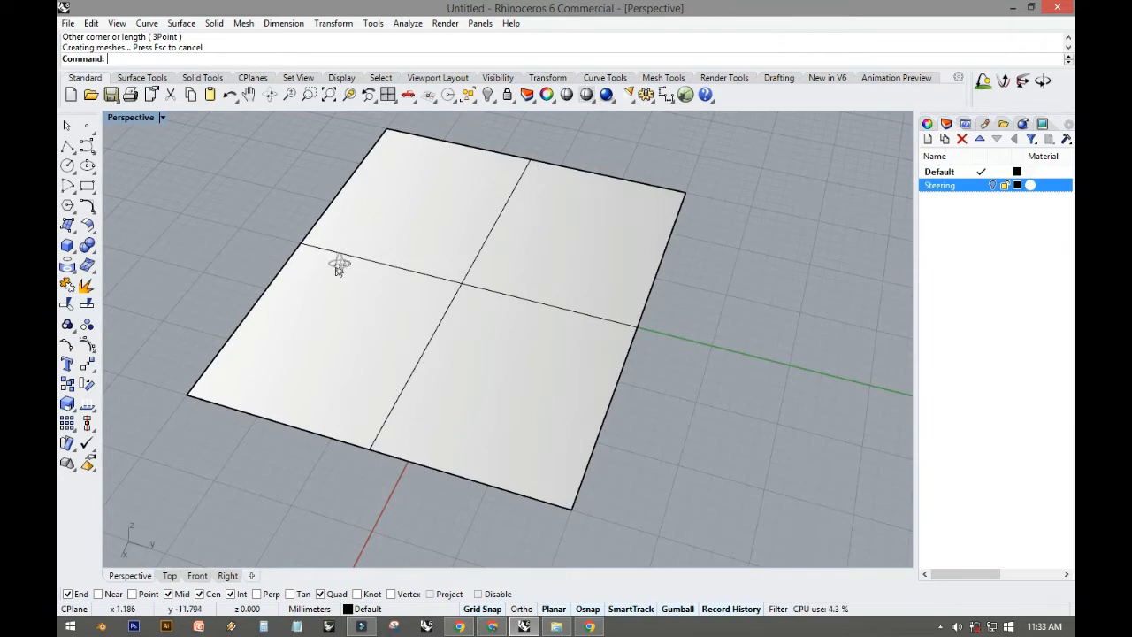
pyautogui.moveTo(336, 263); pyautogui.dragTo(527, 262, button='right')
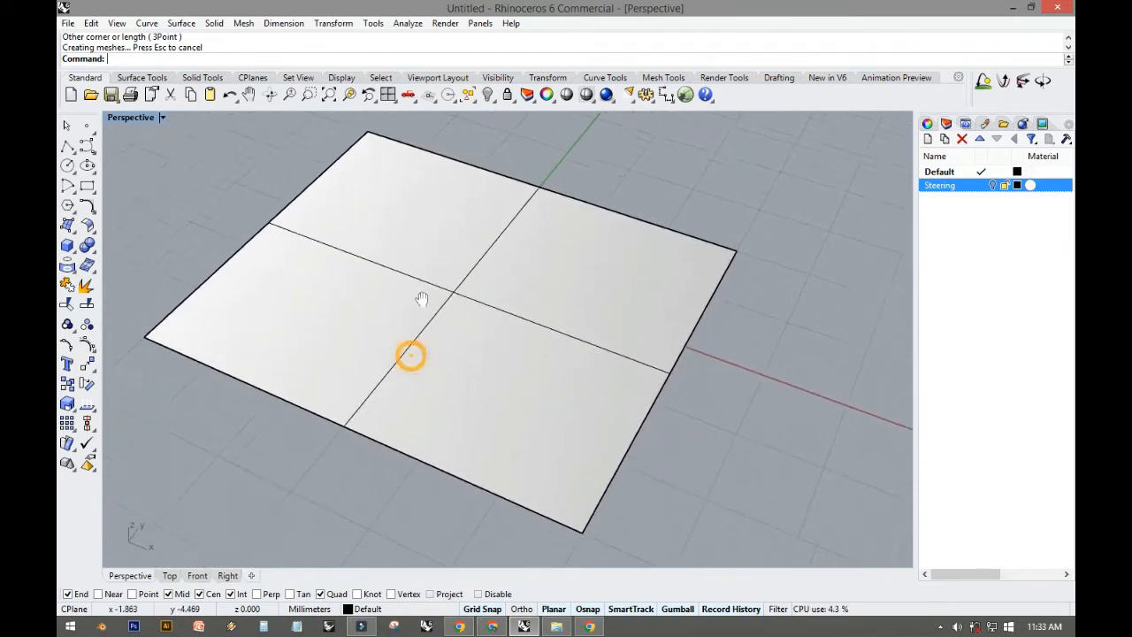
pyautogui.moveTo(417, 349); pyautogui.dragTo(330, 225, button='right')
pyautogui.moveTo(486, 364); pyautogui.dragTo(344, 298, button='right')
# Step: Turn on the control points of the plane surface
pyautogui.click(329, 280)
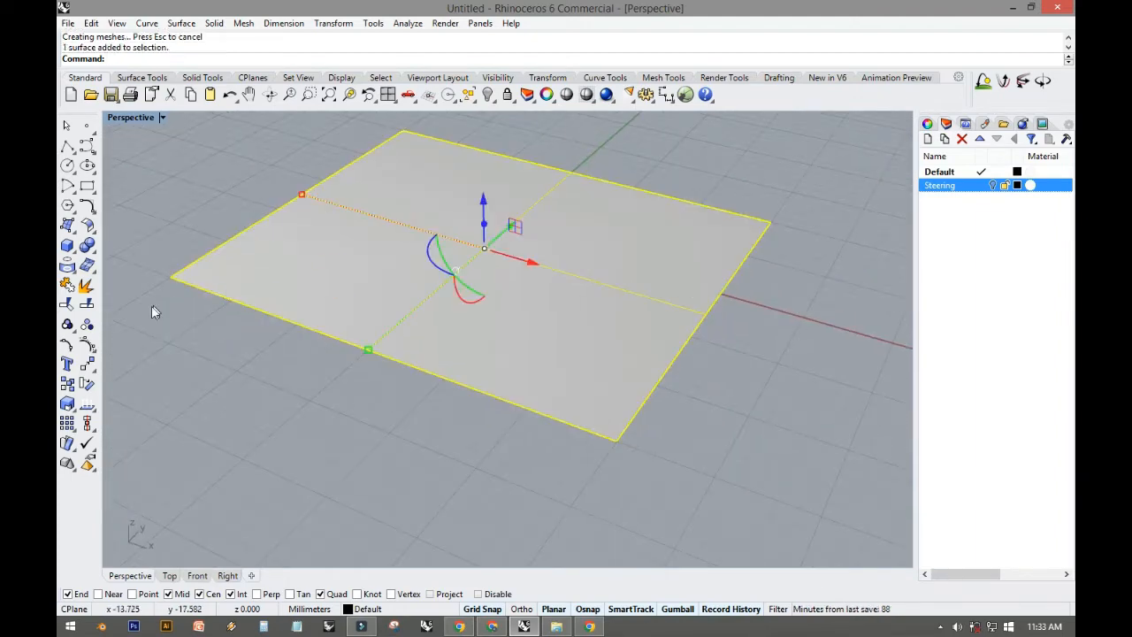
pyautogui.click(87, 346)
pyautogui.moveTo(317, 376); pyautogui.dragTo(298, 331, button='right')
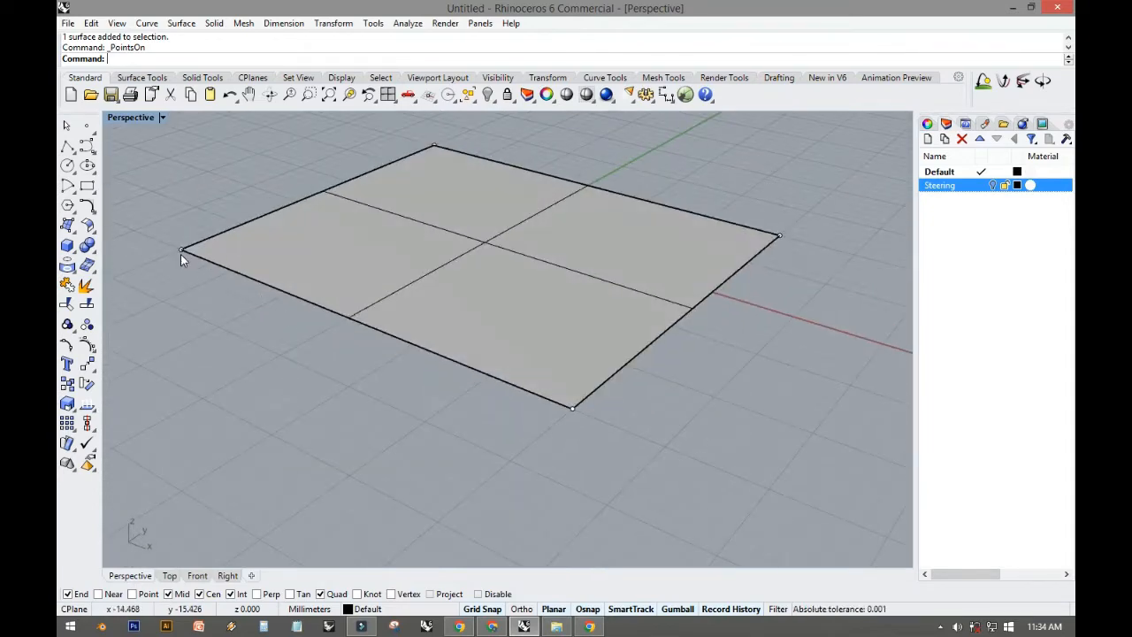
# Step: Try moving the plane's corner control point at (-15, -15) along Y and up in Z with the gumball
pyautogui.click(416, 219)
pyautogui.click(248, 213)
pyautogui.moveTo(247, 213); pyautogui.dragTo(461, 263, button='right')
pyautogui.click(529, 444)
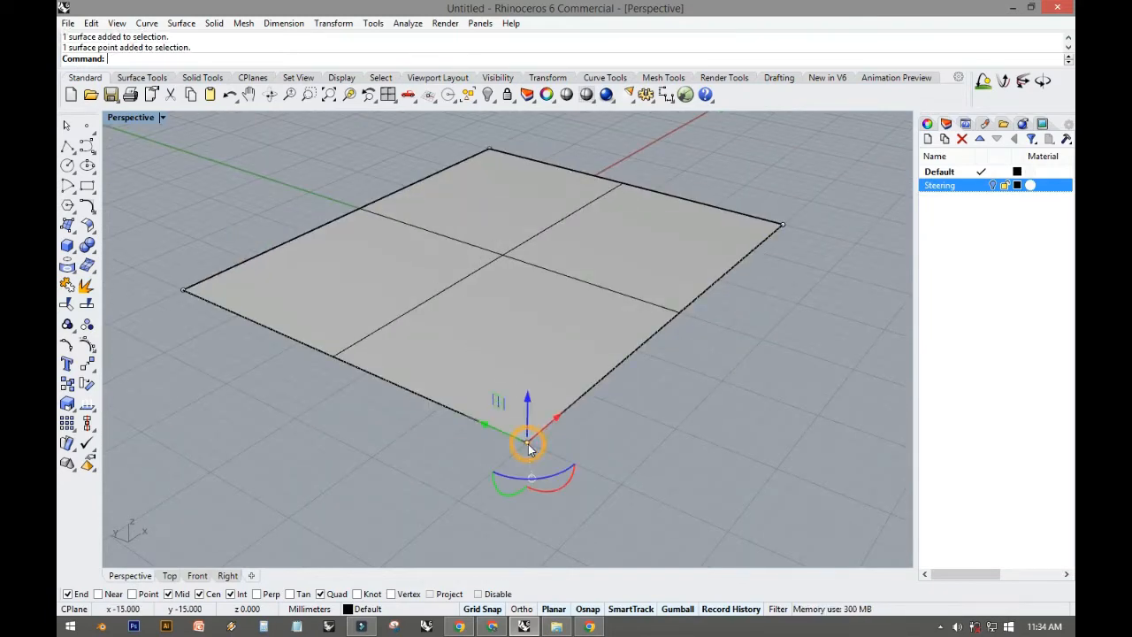
pyautogui.moveTo(565, 455); pyautogui.dragTo(516, 343, button='right')
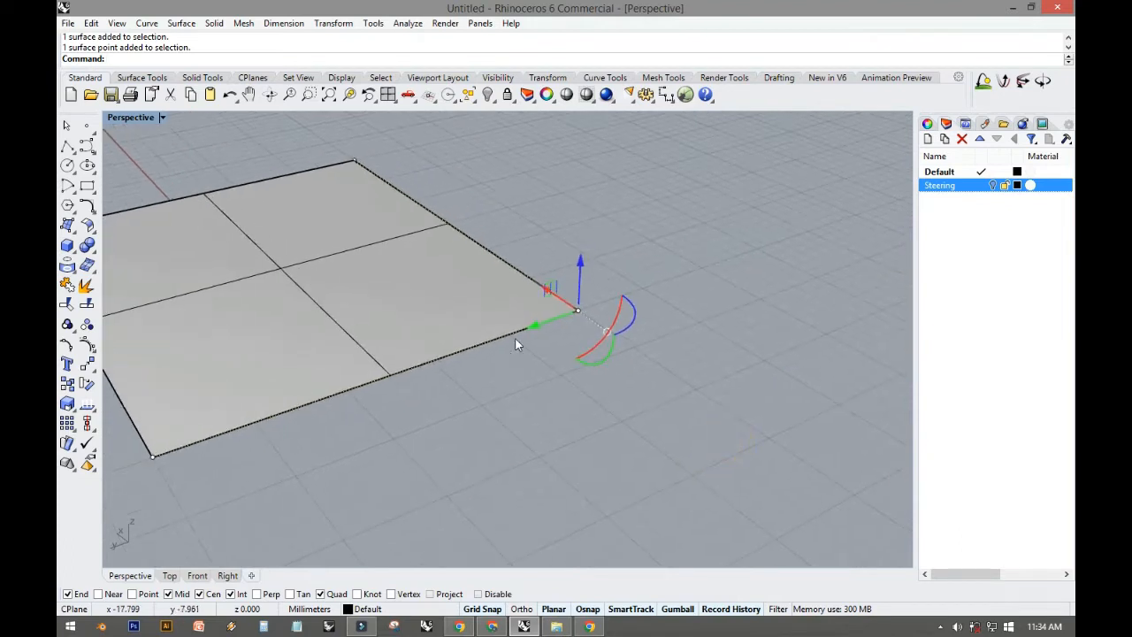
pyautogui.moveTo(531, 332); pyautogui.dragTo(643, 292)
pyautogui.moveTo(695, 220); pyautogui.dragTo(678, 110)
pyautogui.moveTo(605, 252); pyautogui.dragTo(288, 278, button='right')
# Step: Undo both gumball moves of the corner control point
pyautogui.hotkey('ctrl', 'z')
pyautogui.hotkey('ctrl', 'z')
pyautogui.click(555, 307)
pyautogui.keyDown('shift'); pyautogui.moveTo(288, 279); pyautogui.dragTo(353, 347, button='right'); pyautogui.keyUp('shift')
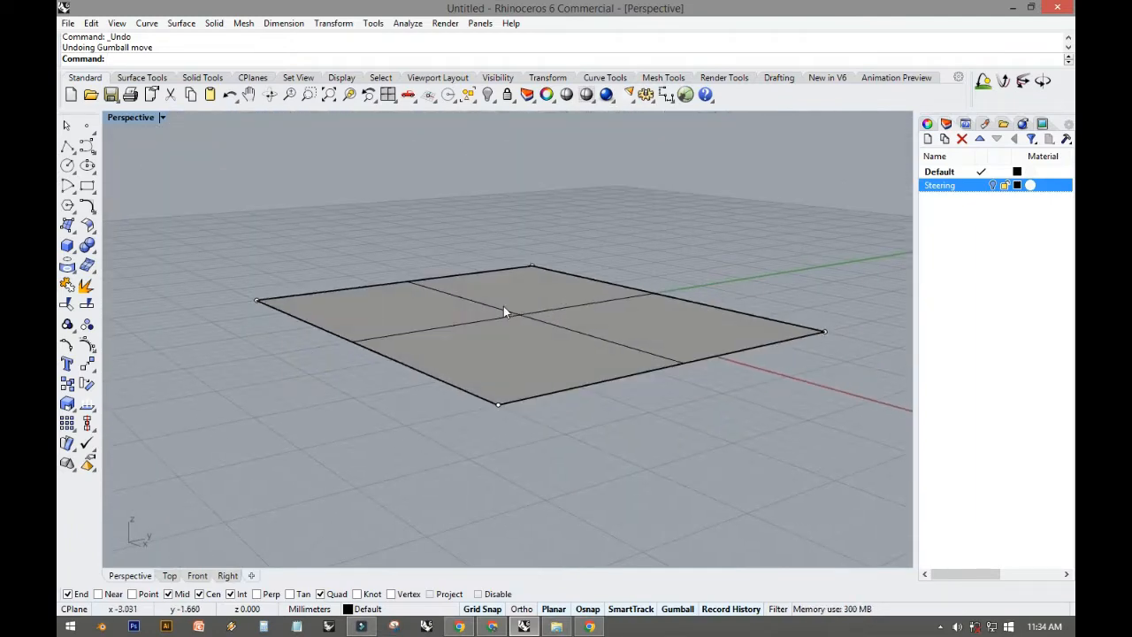
# Step: Start the Rebuild command on the plane surface and place its options dialog clear of the surface
pyautogui.click(151, 78)
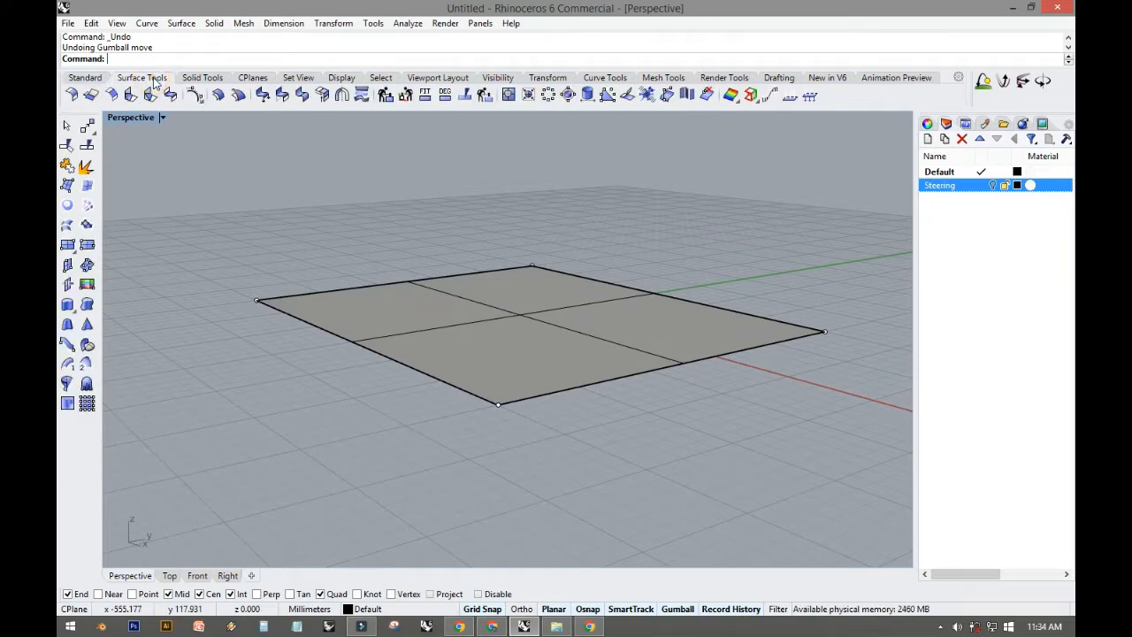
pyautogui.click(386, 95)
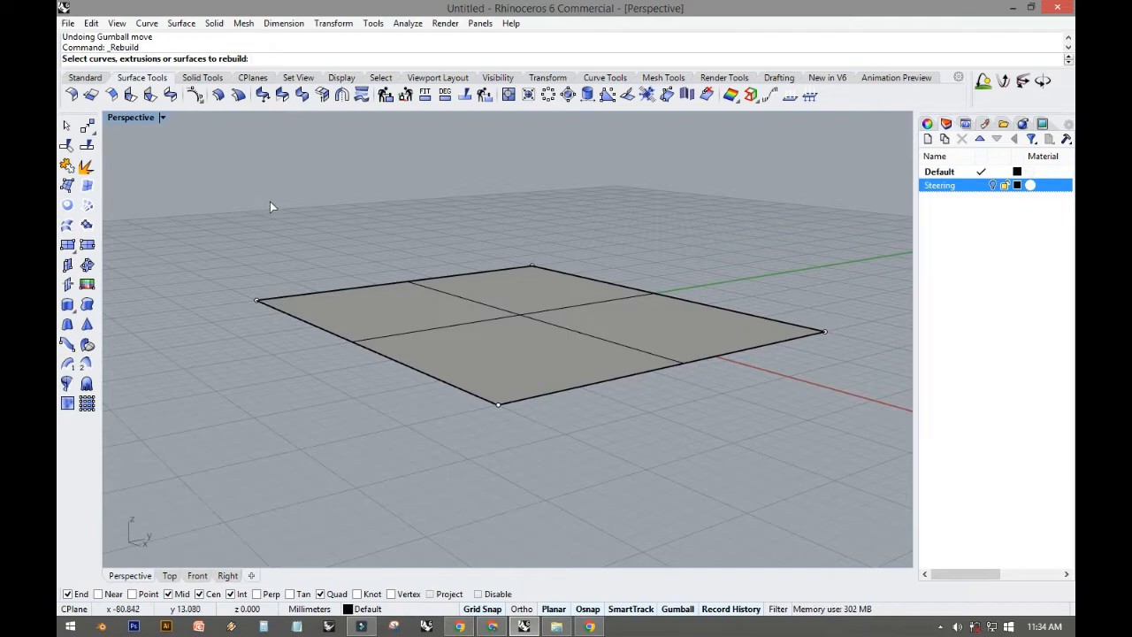
pyautogui.moveTo(293, 215); pyautogui.dragTo(477, 314, button='right')
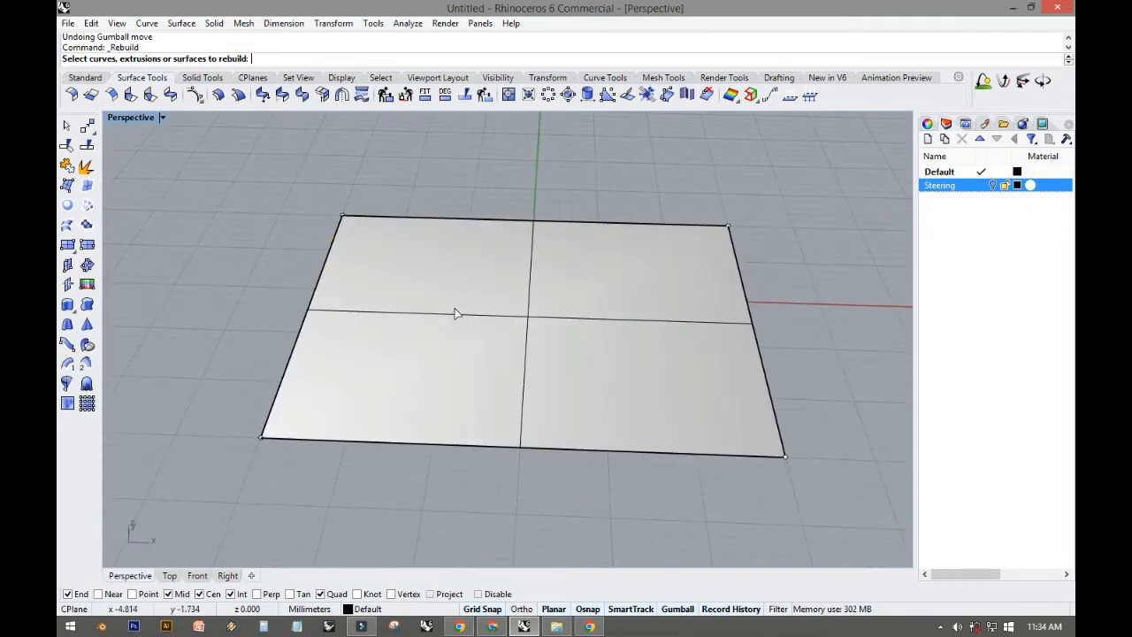
pyautogui.click(453, 314)
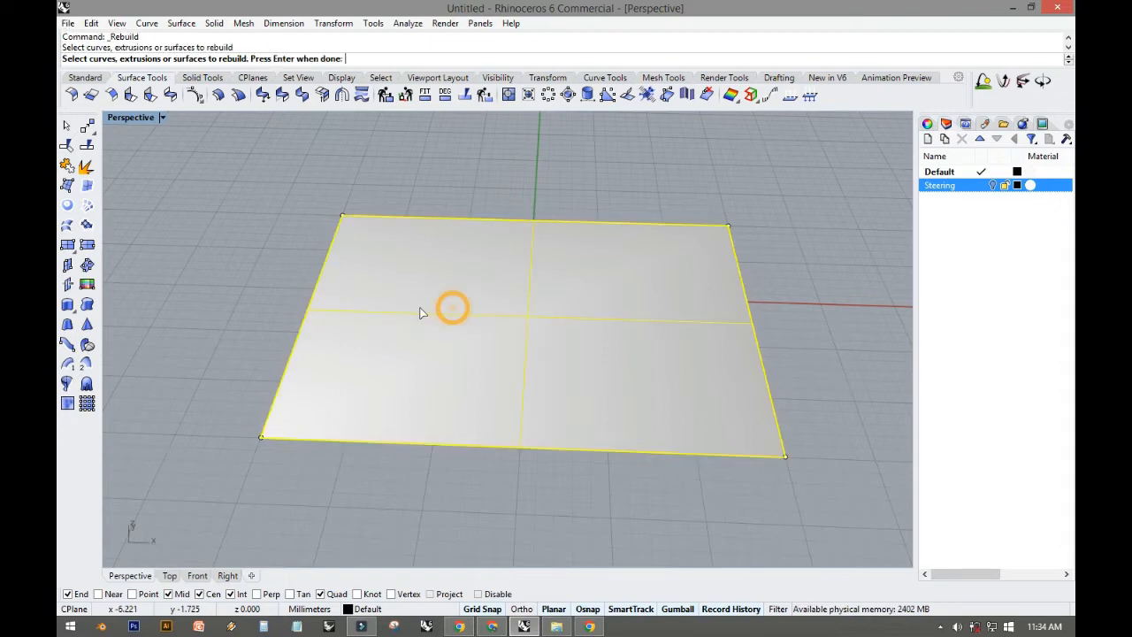
pyautogui.rightClick(248, 257)
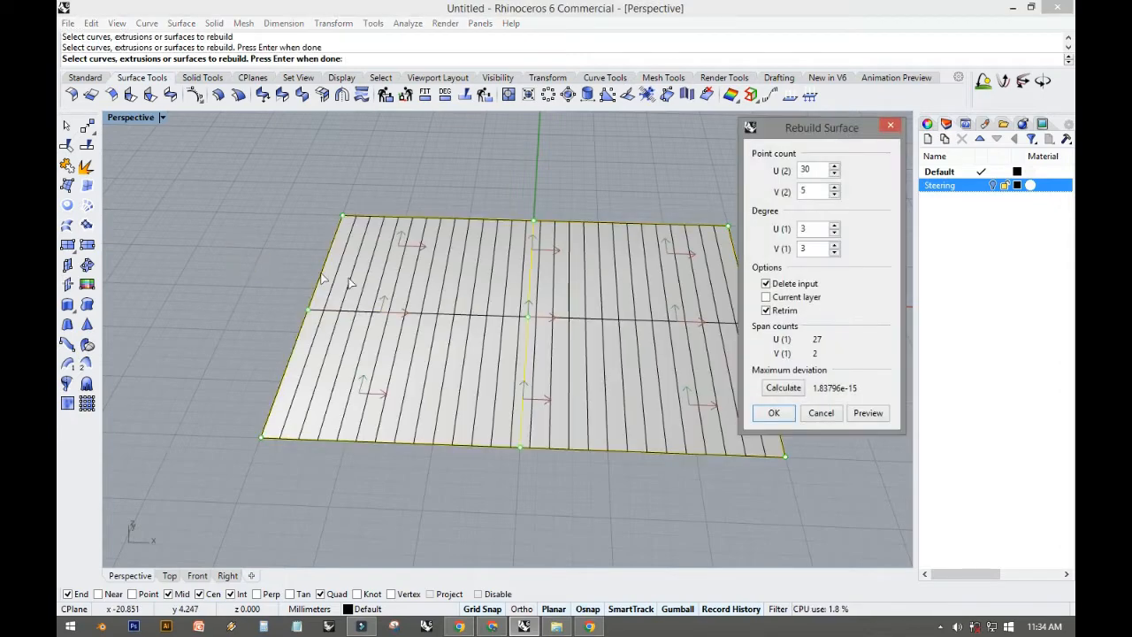
pyautogui.moveTo(478, 285); pyautogui.dragTo(336, 259, button='right')
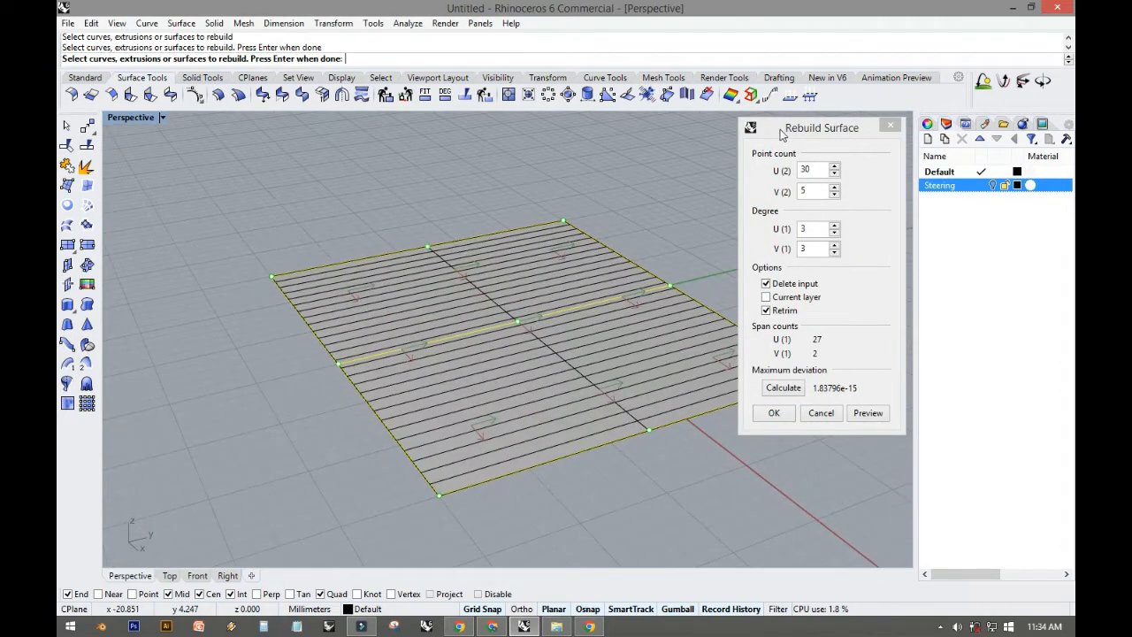
pyautogui.moveTo(782, 133); pyautogui.dragTo(675, 79)
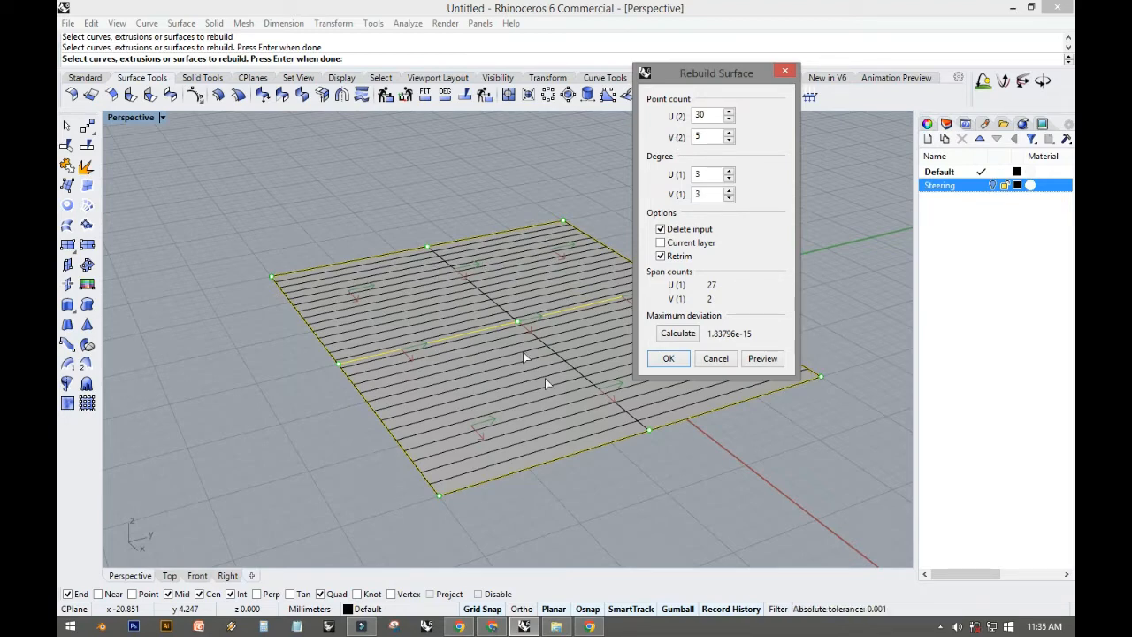
pyautogui.moveTo(690, 76); pyautogui.dragTo(860, 77)
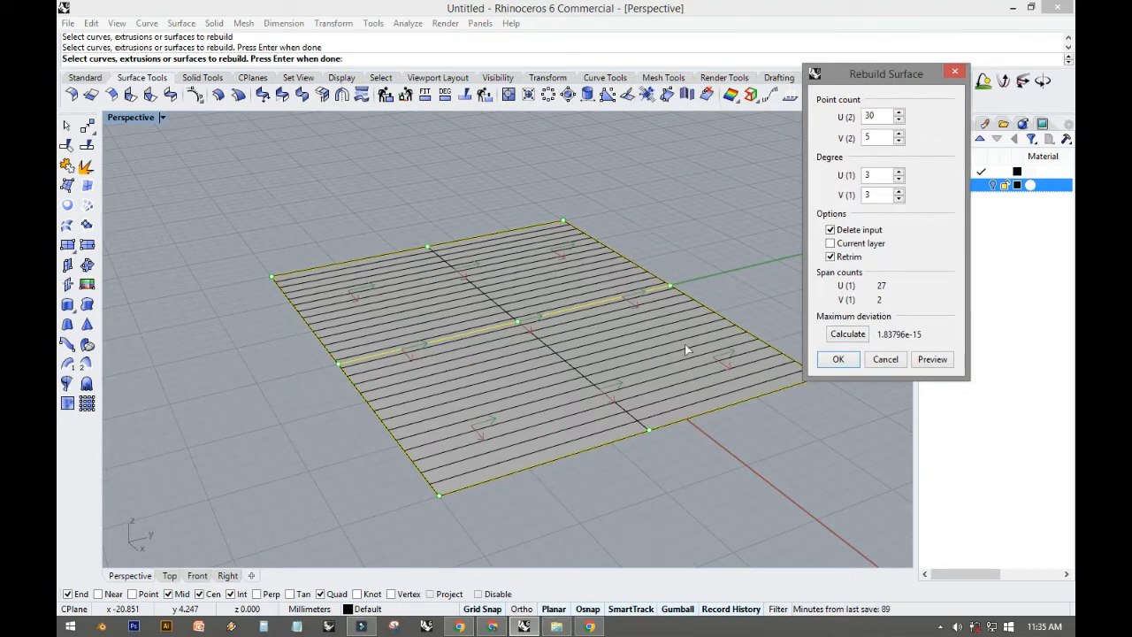
# Step: Set the rebuild point count to 5 in U and 5 in V, and preview the rebuilt surface
pyautogui.doubleClick(876, 118)
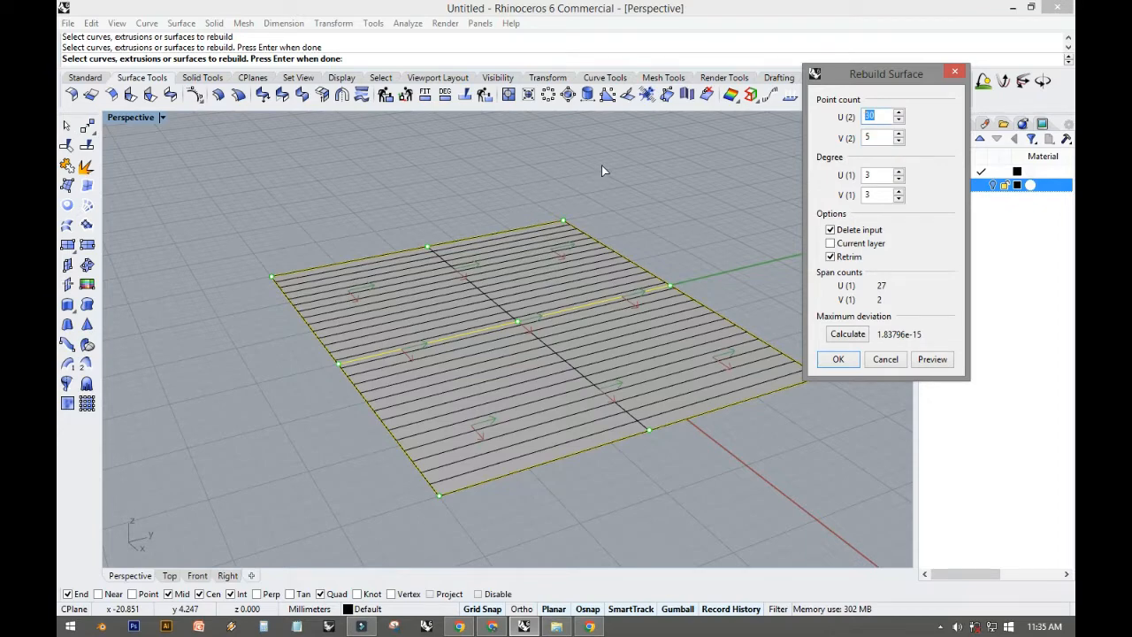
pyautogui.write('5')
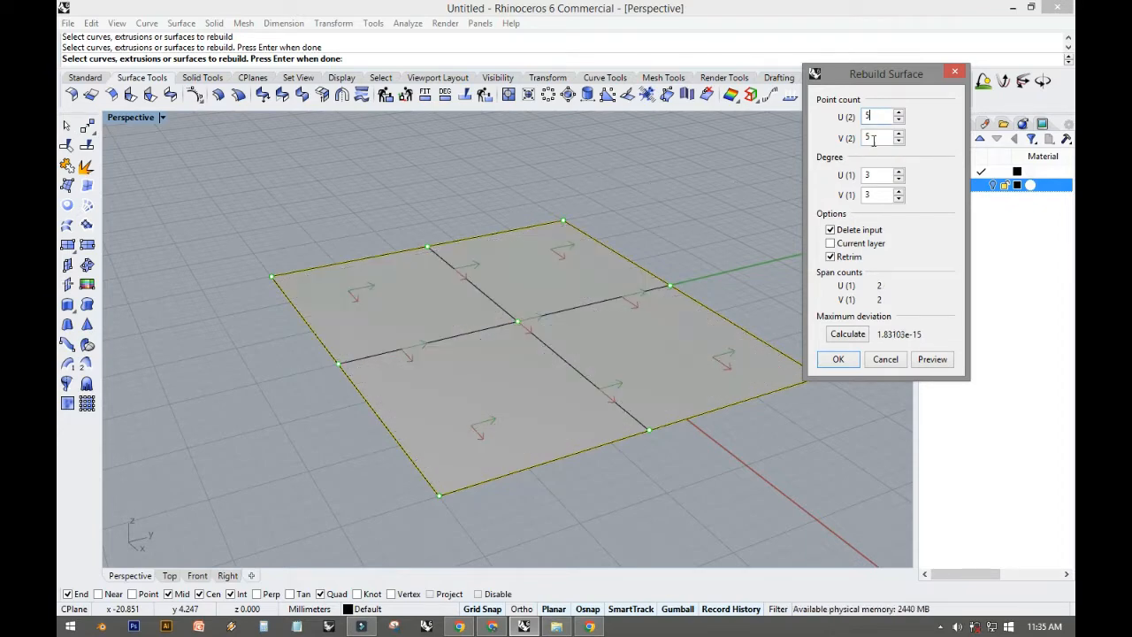
pyautogui.doubleClick(869, 138)
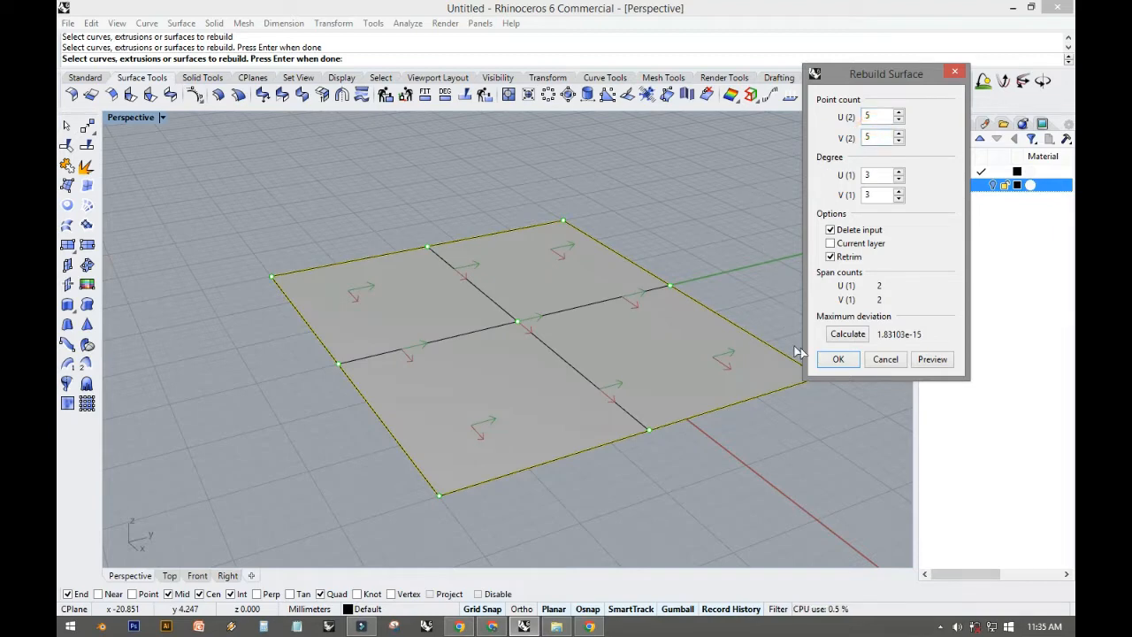
pyautogui.click(931, 359)
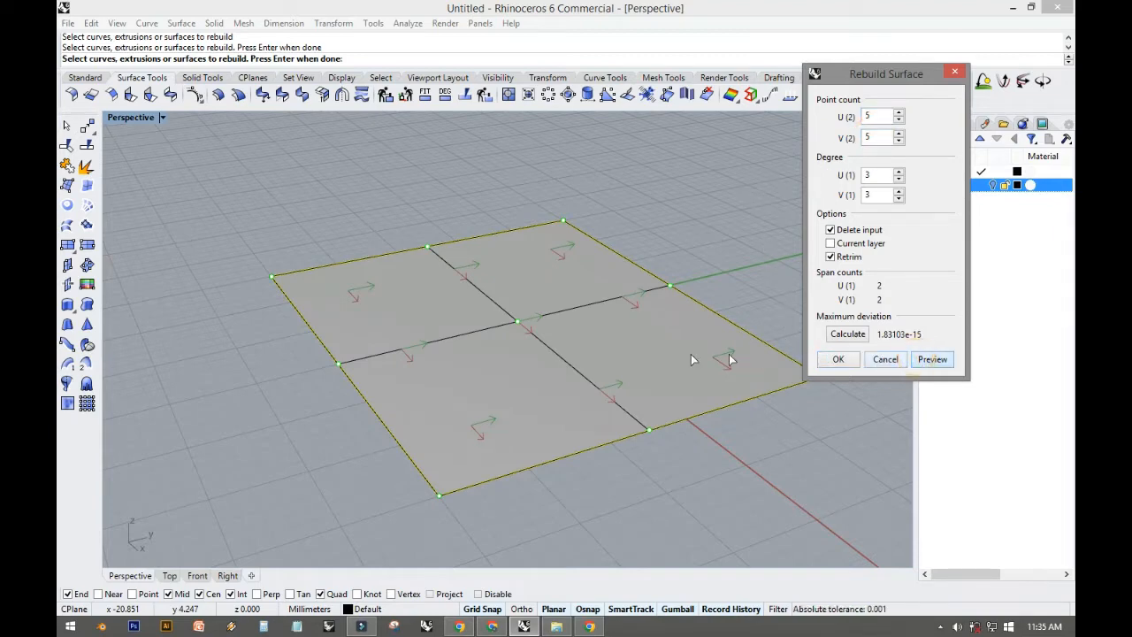
pyautogui.scroll(3, 513, 364)
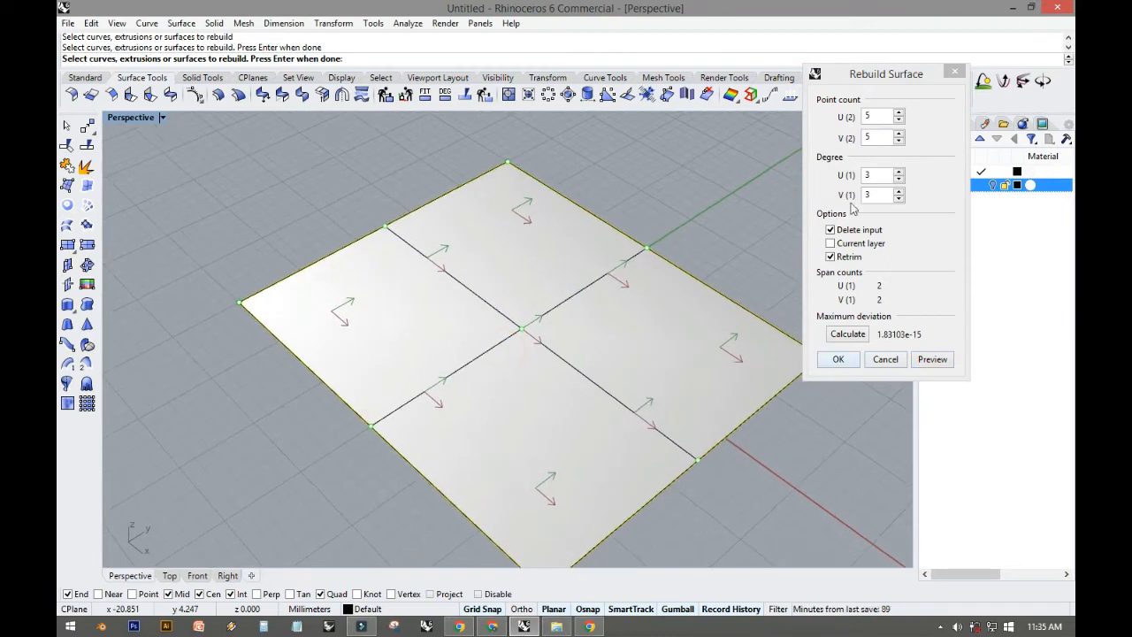
# Step: Set the rebuild degree to 1 in both U and V and apply the rebuild to the plane
pyautogui.doubleClick(866, 175)
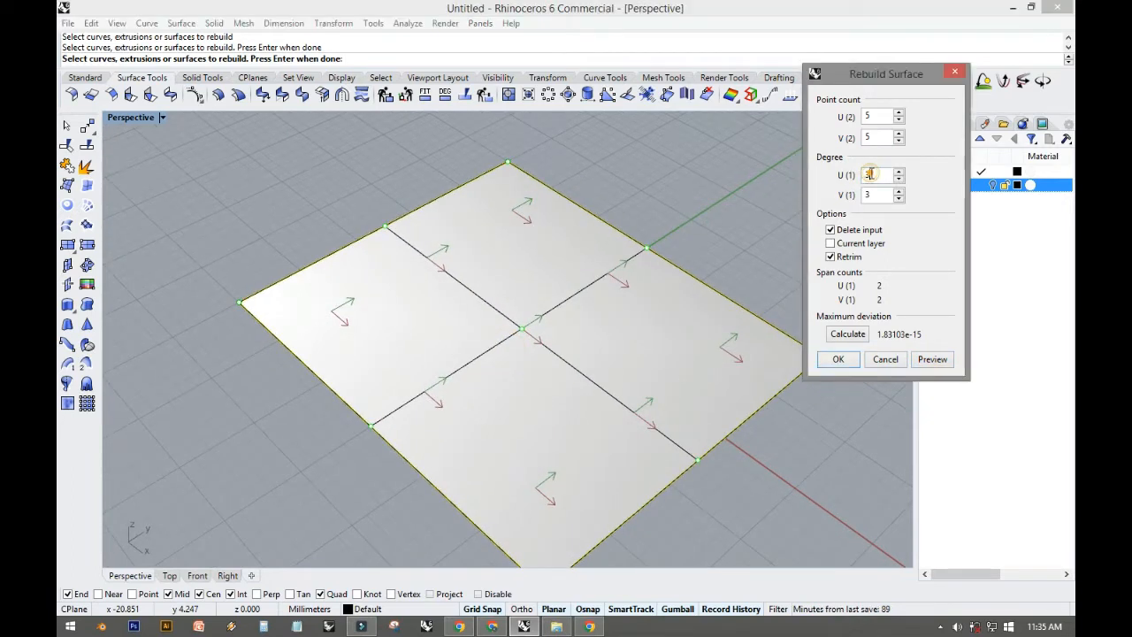
pyautogui.write('1')
pyautogui.doubleClick(872, 194)
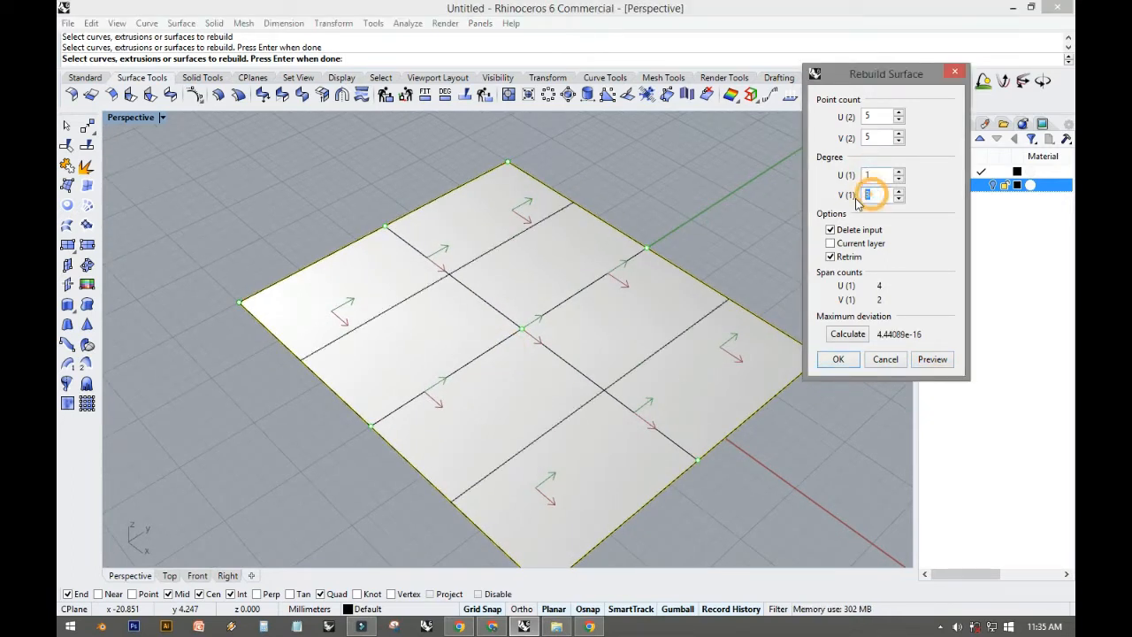
pyautogui.write('1')
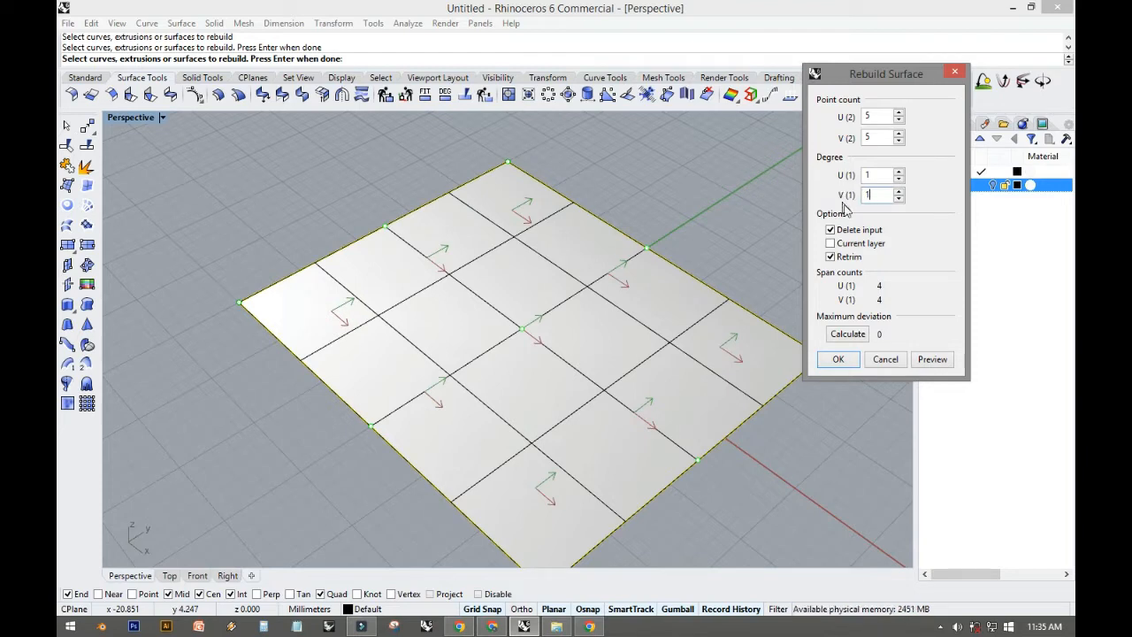
pyautogui.click(851, 362)
# Step: Select the rebuilt plane surface and turn on its control points
pyautogui.moveTo(586, 377); pyautogui.dragTo(706, 348, button='right')
pyautogui.moveTo(576, 330); pyautogui.dragTo(655, 301, button='right')
pyautogui.moveTo(639, 357); pyautogui.dragTo(424, 349, button='right')
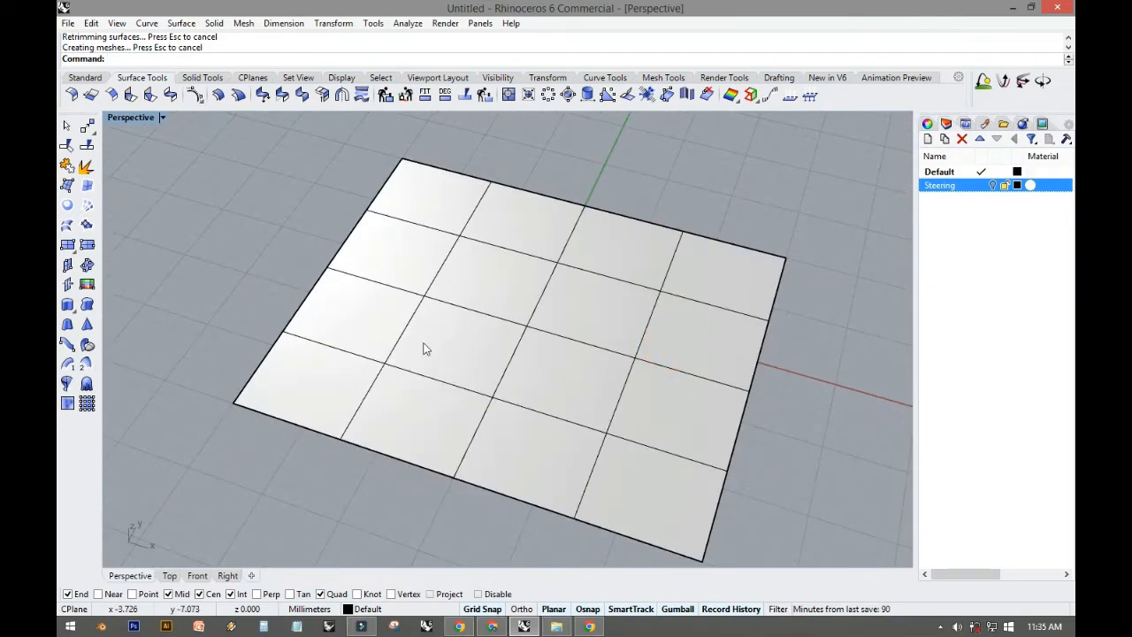
pyautogui.moveTo(392, 313); pyautogui.dragTo(551, 287, button='right')
pyautogui.click(550, 288)
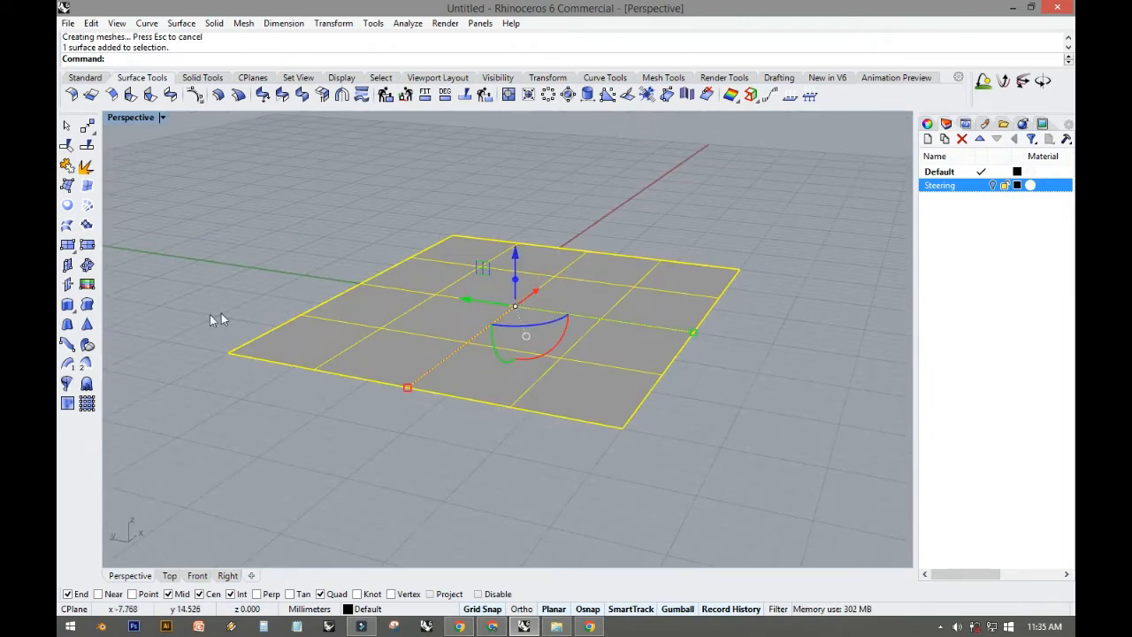
pyautogui.click(85, 77)
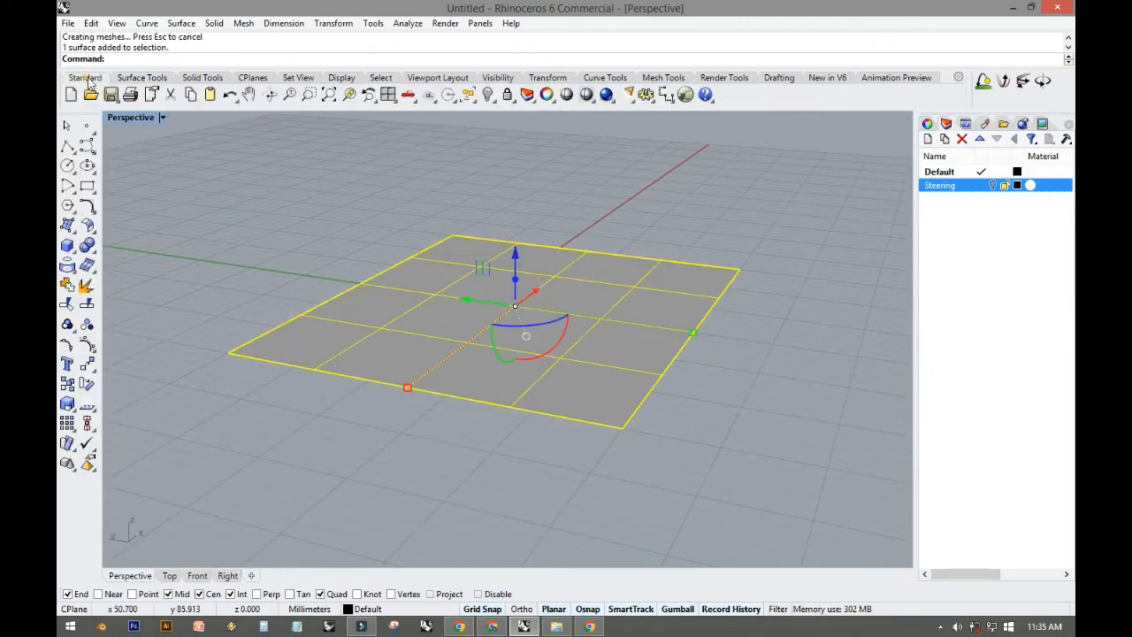
pyautogui.click(87, 327)
# Step: Try raising the plane's centre control point along Z with the gumball
pyautogui.moveTo(222, 256); pyautogui.dragTo(482, 319, button='right')
pyautogui.scroll(3, 482, 319)
pyautogui.moveTo(587, 309); pyautogui.dragTo(293, 274, button='right')
pyautogui.scroll(-3, 346, 244)
pyautogui.scroll(3, 605, 264)
pyautogui.moveTo(606, 263); pyautogui.dragTo(362, 280, button='right')
pyautogui.moveTo(458, 292); pyautogui.dragTo(535, 270, button='right')
pyautogui.click(592, 306)
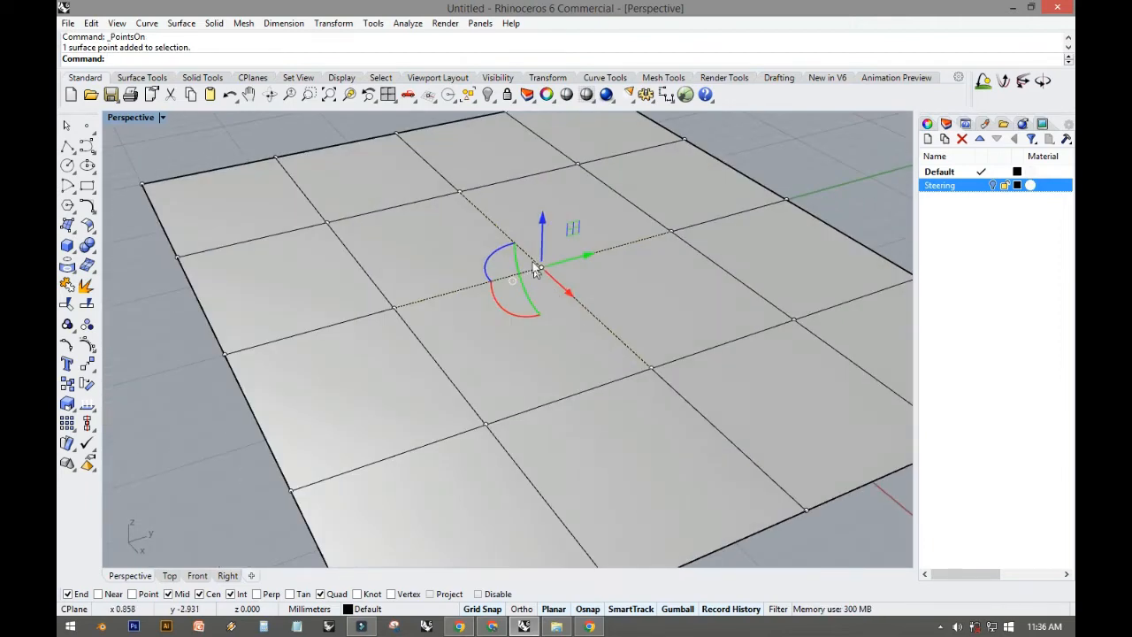
pyautogui.moveTo(541, 230); pyautogui.dragTo(541, 181)
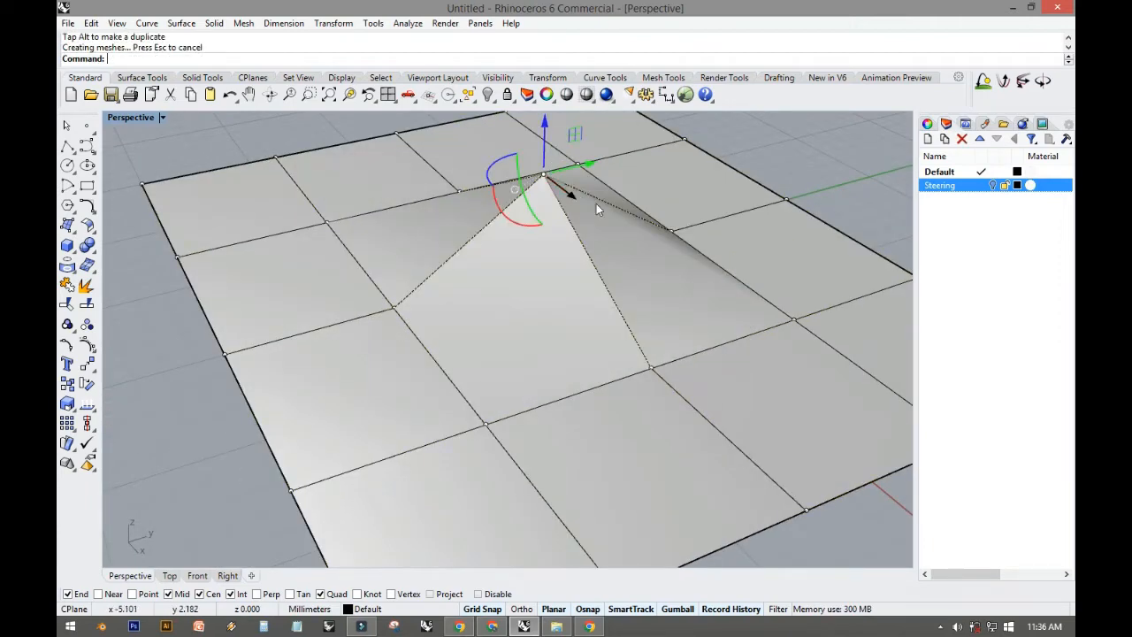
# Step: Try lowering the control point beside the raised centre, on its negative X side, below the plane along Z
pyautogui.moveTo(596, 204); pyautogui.dragTo(458, 232, button='right')
pyautogui.moveTo(637, 265); pyautogui.dragTo(531, 276, button='right')
pyautogui.click(511, 281)
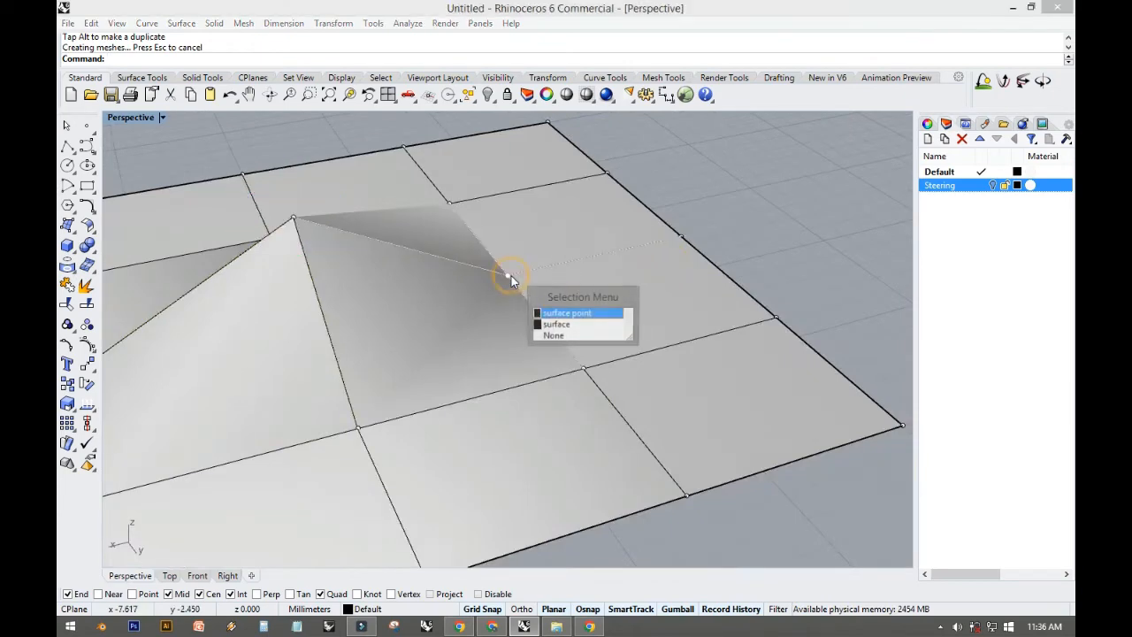
pyautogui.click(541, 315)
pyautogui.moveTo(510, 240); pyautogui.dragTo(510, 325)
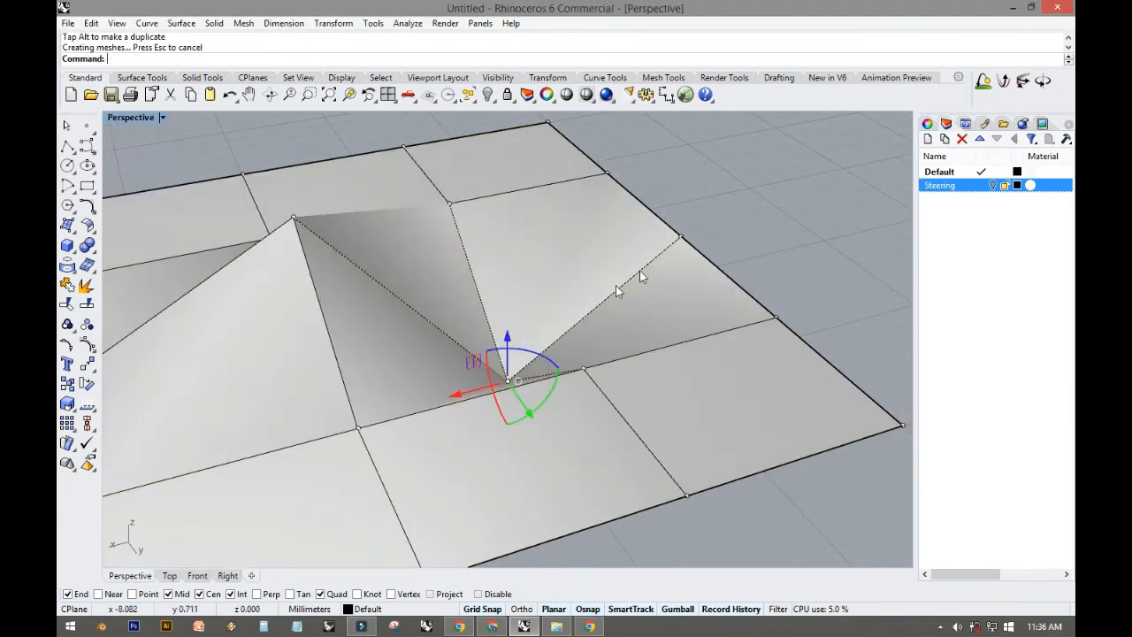
# Step: Undo the gumball moves of both control points and clear the point selection
pyautogui.moveTo(662, 270); pyautogui.dragTo(315, 248, button='right')
pyautogui.hotkey('ctrl', 'z')
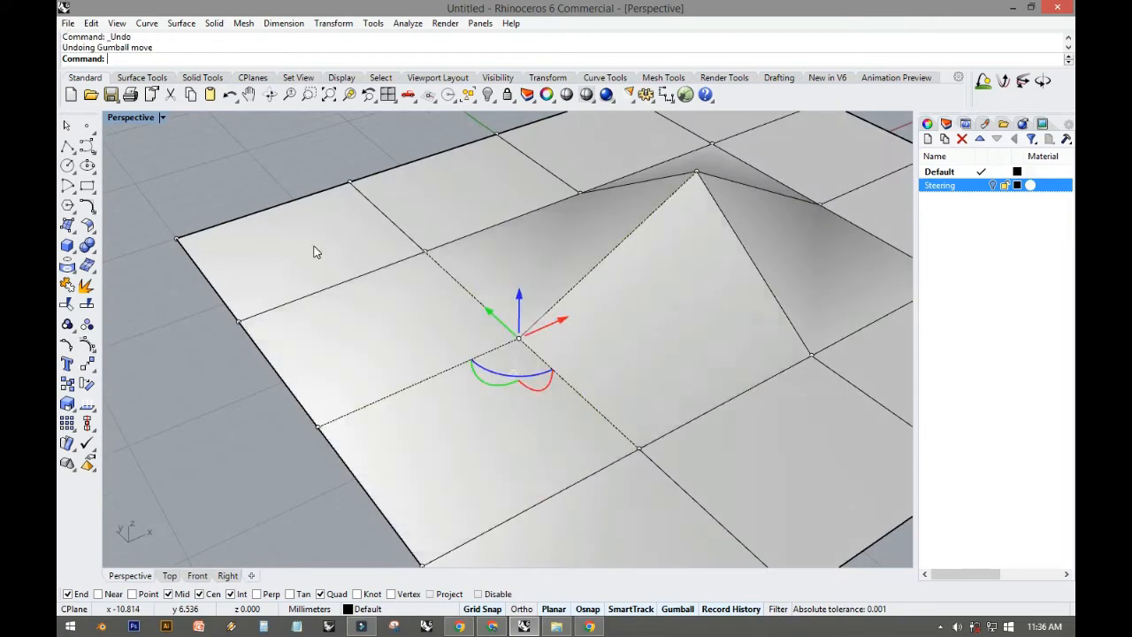
pyautogui.click(204, 206)
pyautogui.moveTo(204, 205); pyautogui.dragTo(681, 189, button='right')
pyautogui.keyDown('shift'); pyautogui.moveTo(489, 313); pyautogui.dragTo(534, 267, button='right'); pyautogui.keyUp('shift')
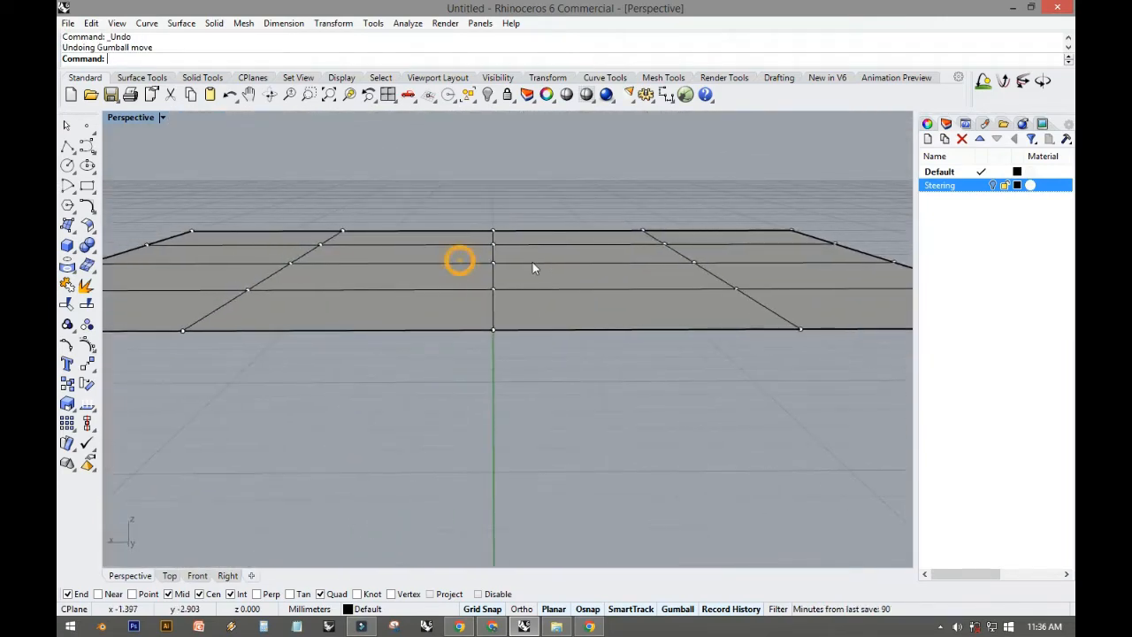
# Step: Try raising the middle row of five control points along the Y axis by about 7 mm in Z
pyautogui.moveTo(508, 324); pyautogui.dragTo(430, 206)
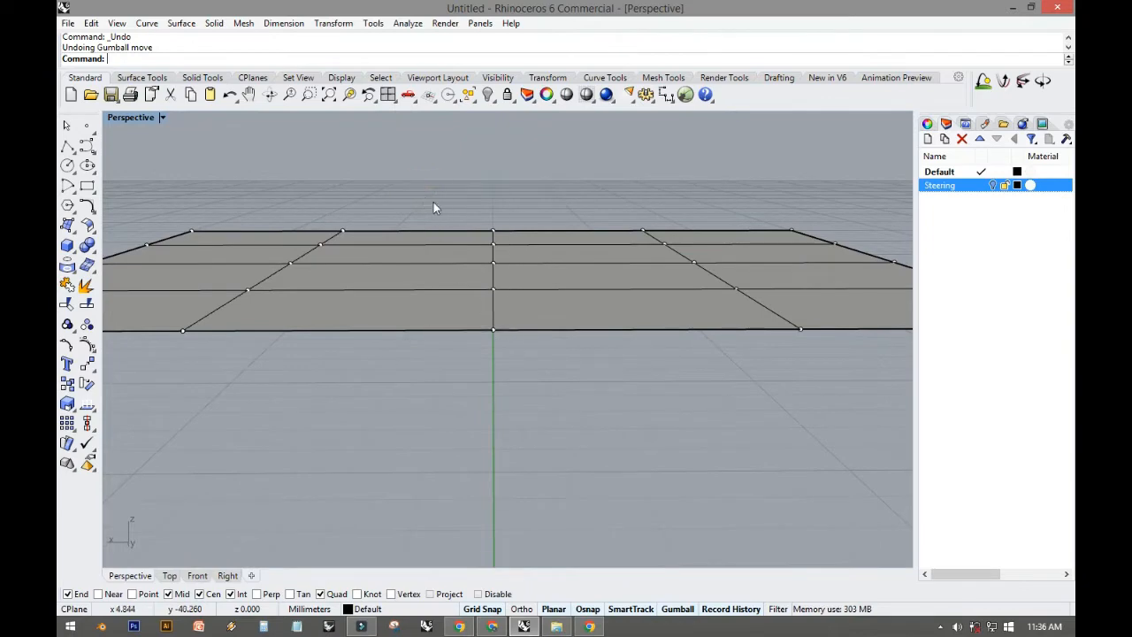
pyautogui.moveTo(439, 205); pyautogui.dragTo(440, 226, button='right')
pyautogui.scroll(-4, 443, 204)
pyautogui.moveTo(485, 267); pyautogui.dragTo(495, 317)
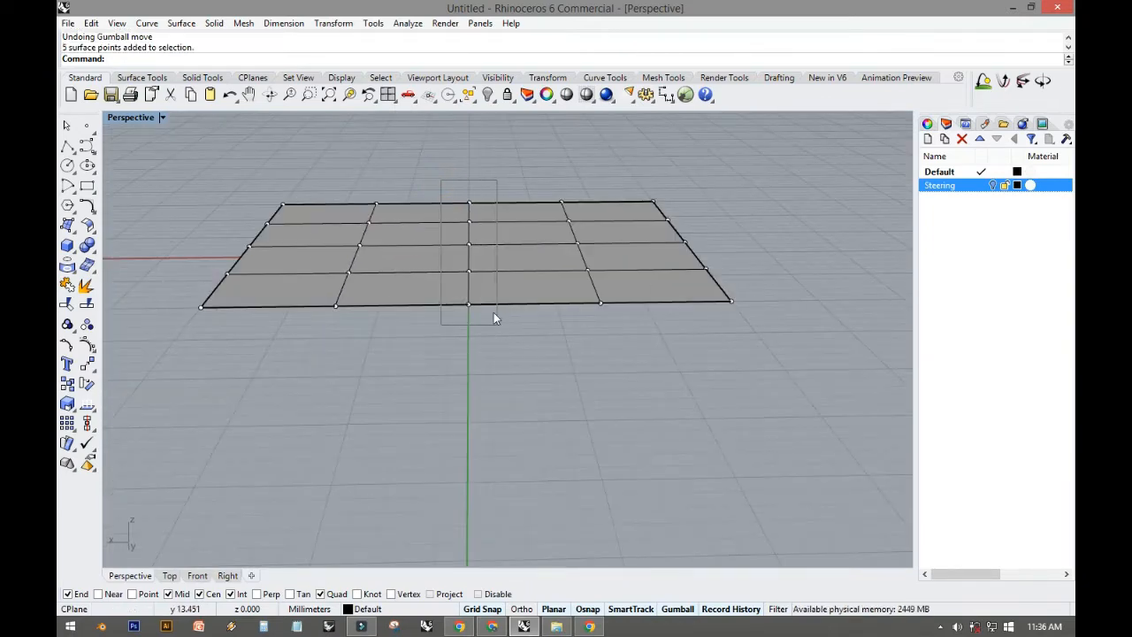
pyautogui.keyDown('shift'); pyautogui.moveTo(457, 225); pyautogui.dragTo(456, 314, button='right'); pyautogui.keyUp('shift')
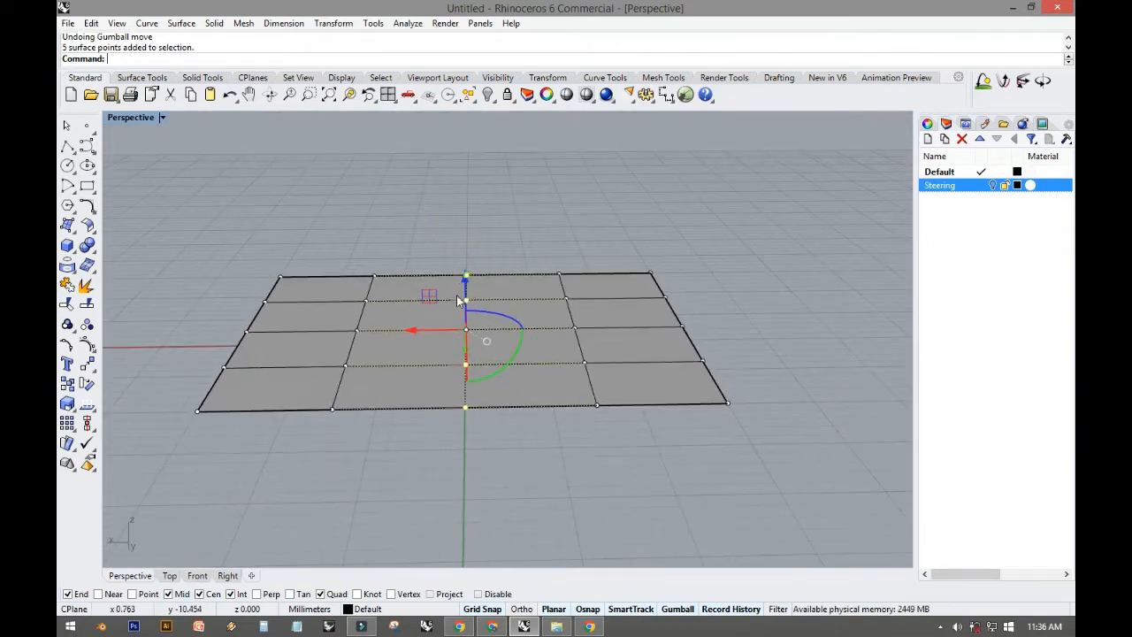
pyautogui.moveTo(463, 280); pyautogui.dragTo(452, 187)
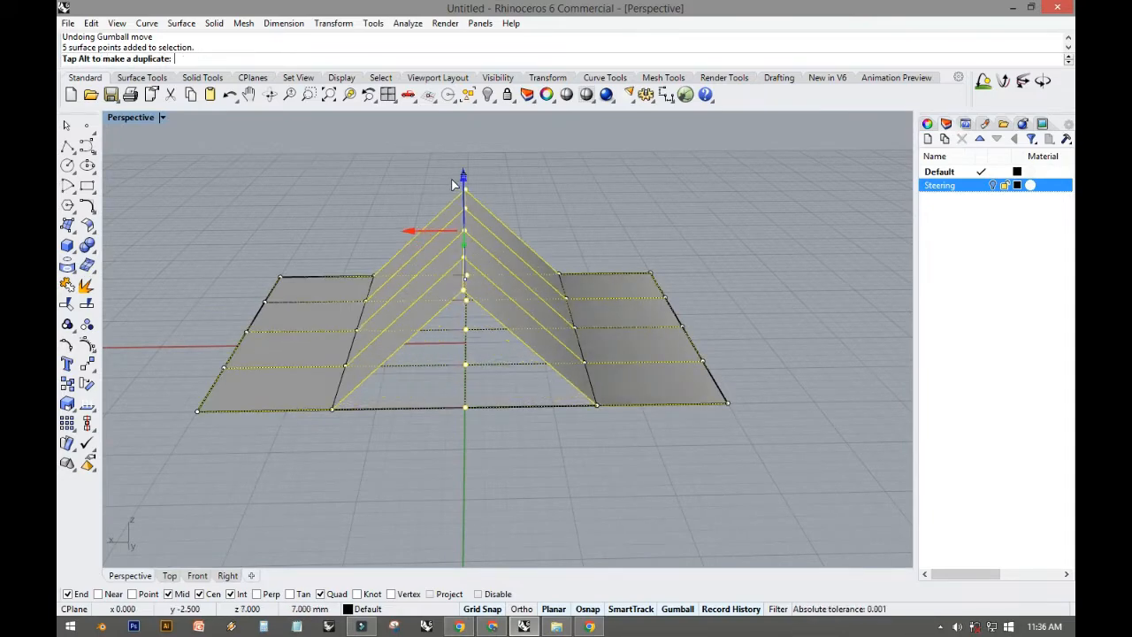
# Step: Examine the sharp folds of the degree 1 surface from several sides
pyautogui.click(351, 194)
pyautogui.moveTo(286, 321); pyautogui.dragTo(417, 319, button='right')
pyautogui.scroll(5, 384, 315)
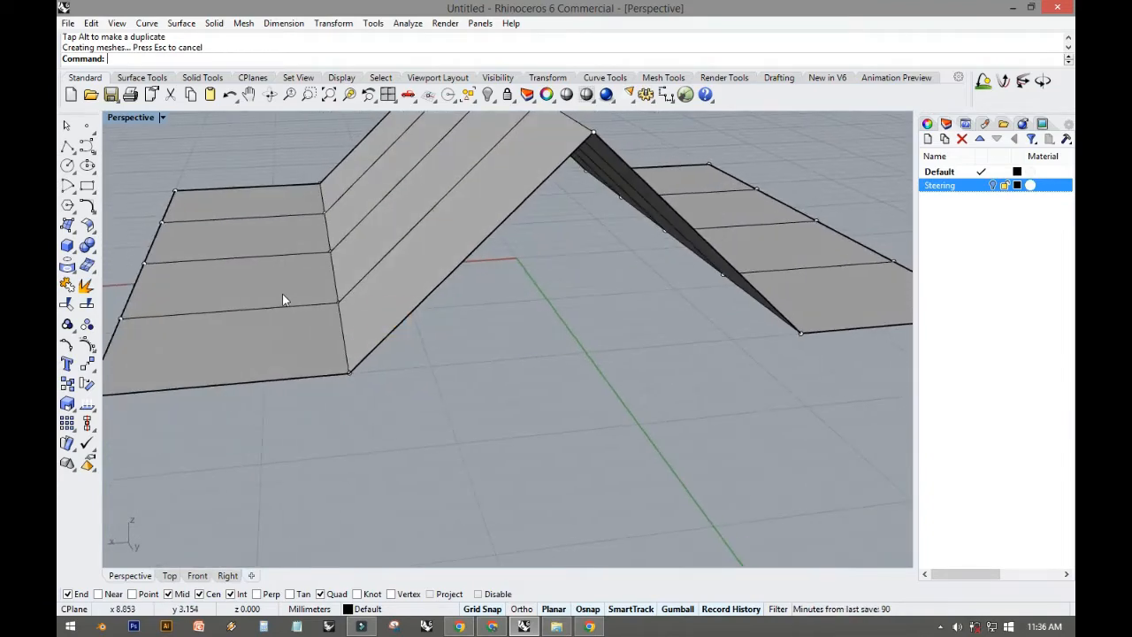
pyautogui.click(283, 297)
pyautogui.press('Escape')
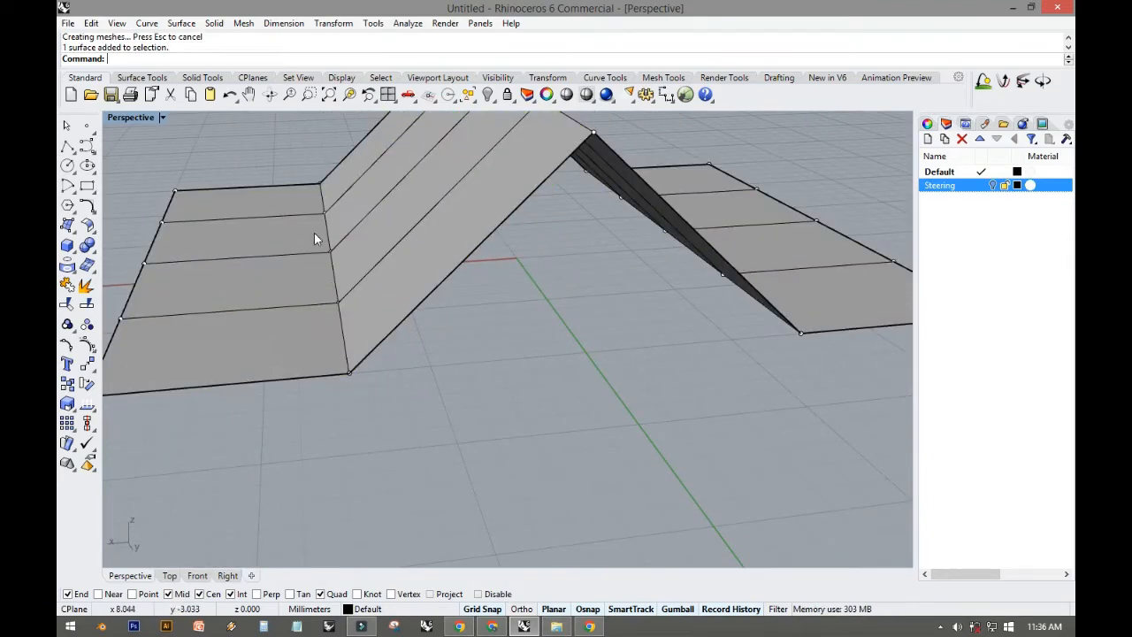
pyautogui.moveTo(579, 353); pyautogui.dragTo(705, 265, button='right')
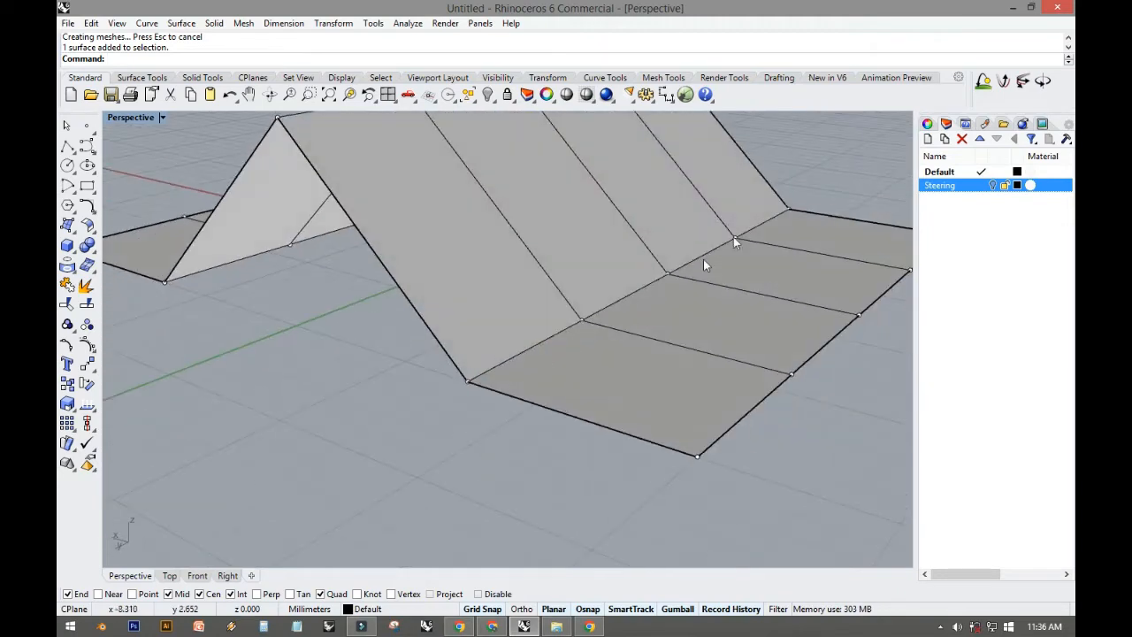
pyautogui.moveTo(536, 258); pyautogui.dragTo(324, 169, button='right')
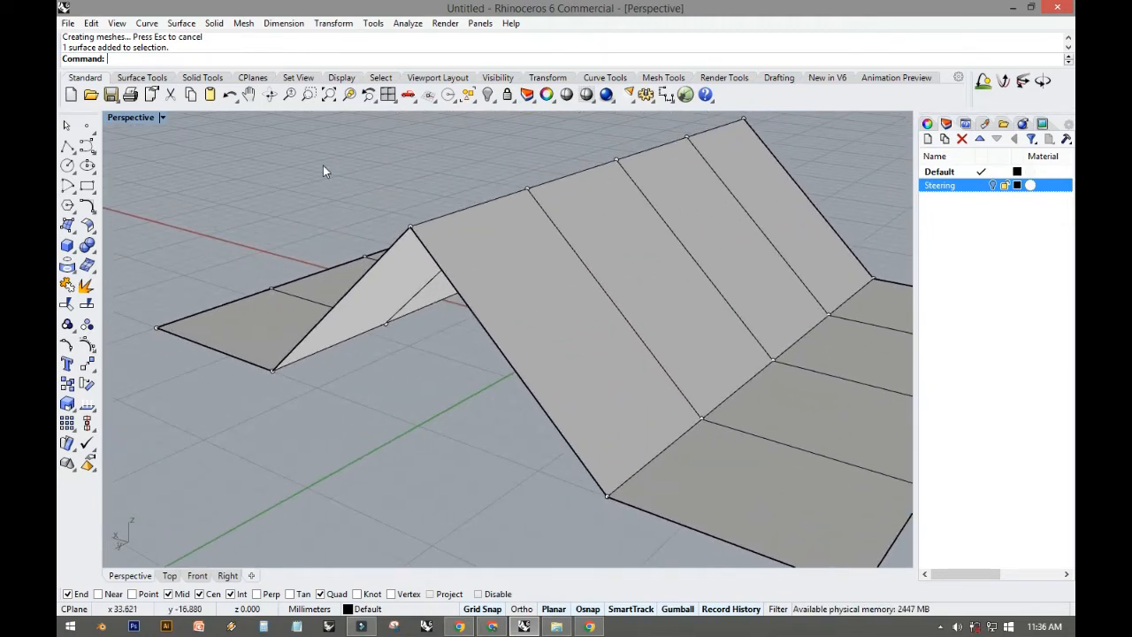
# Step: Undo the gumball move of the middle row of control points
pyautogui.click(142, 77)
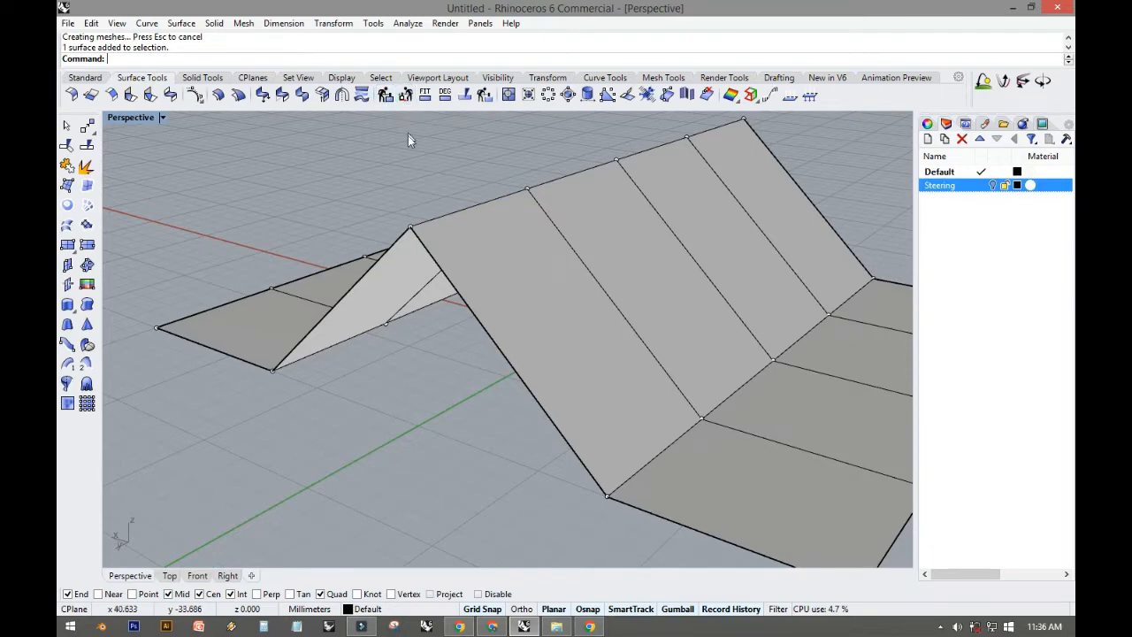
pyautogui.moveTo(399, 177); pyautogui.dragTo(402, 142, button='right')
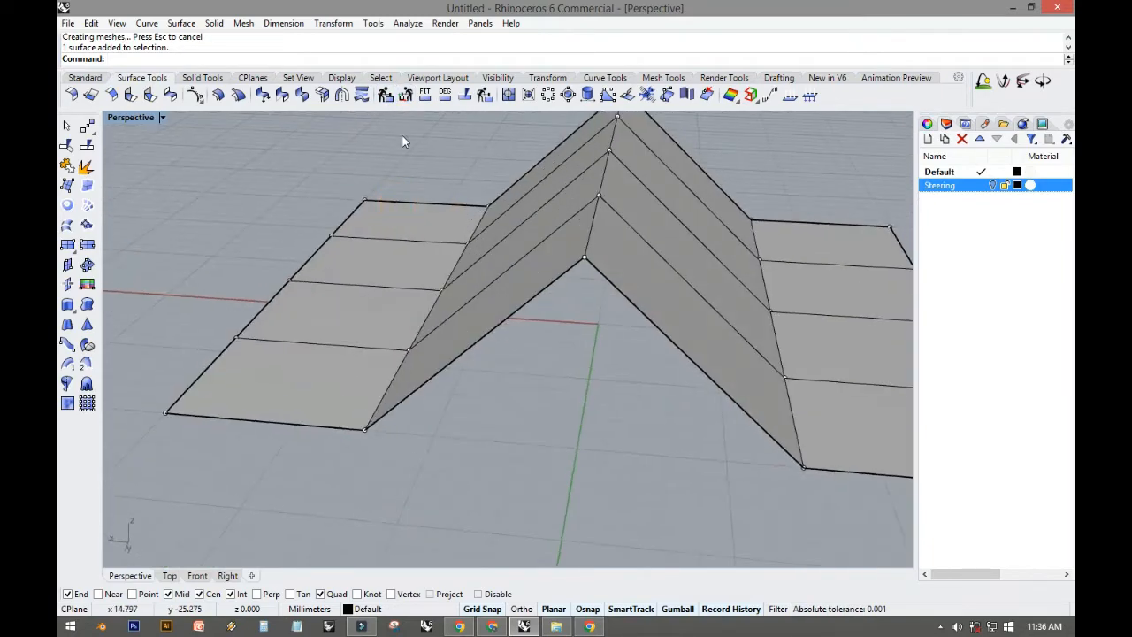
pyautogui.hotkey('ctrl', 'z')
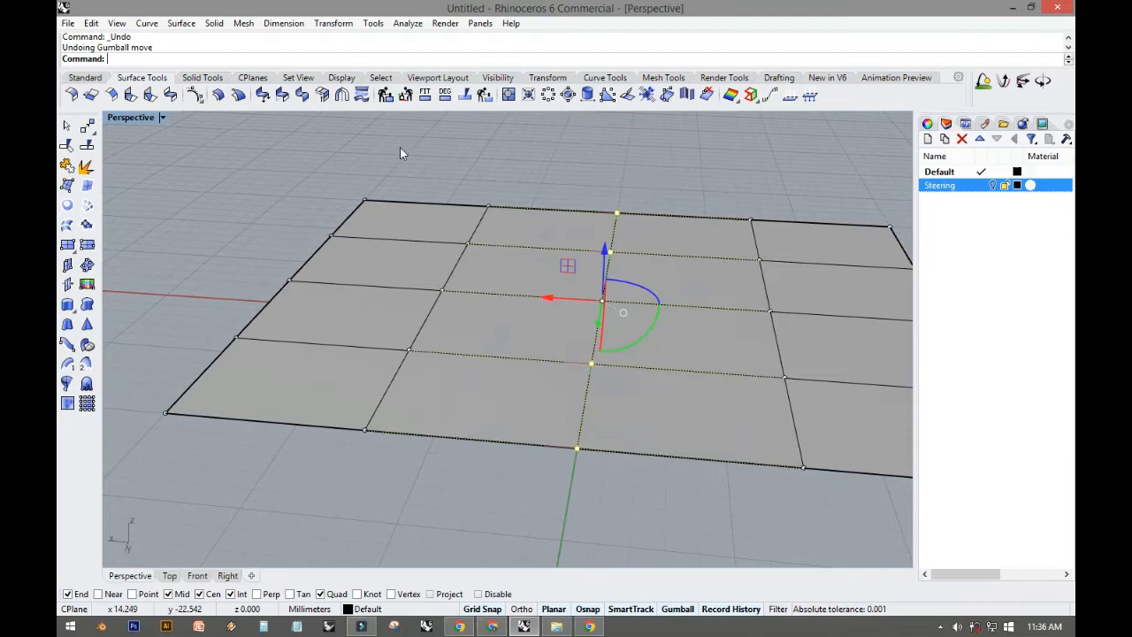
# Step: Rebuild the plane surface with degree 3 in both U and V, keeping 5 points in each direction
pyautogui.click(385, 95)
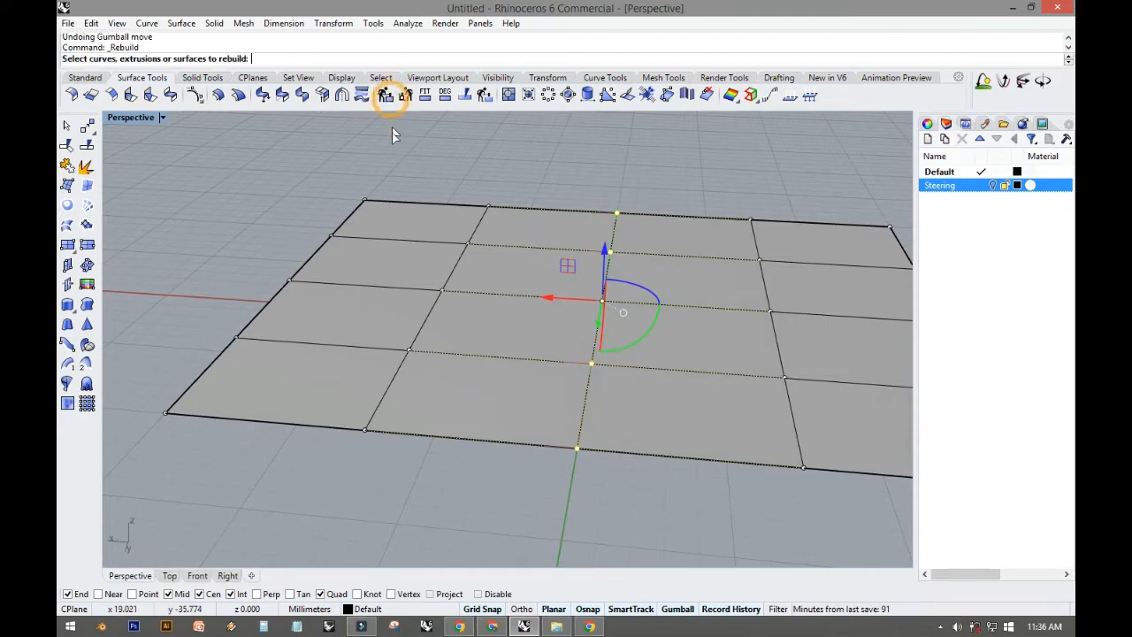
pyautogui.click(392, 240)
pyautogui.rightClick(391, 239)
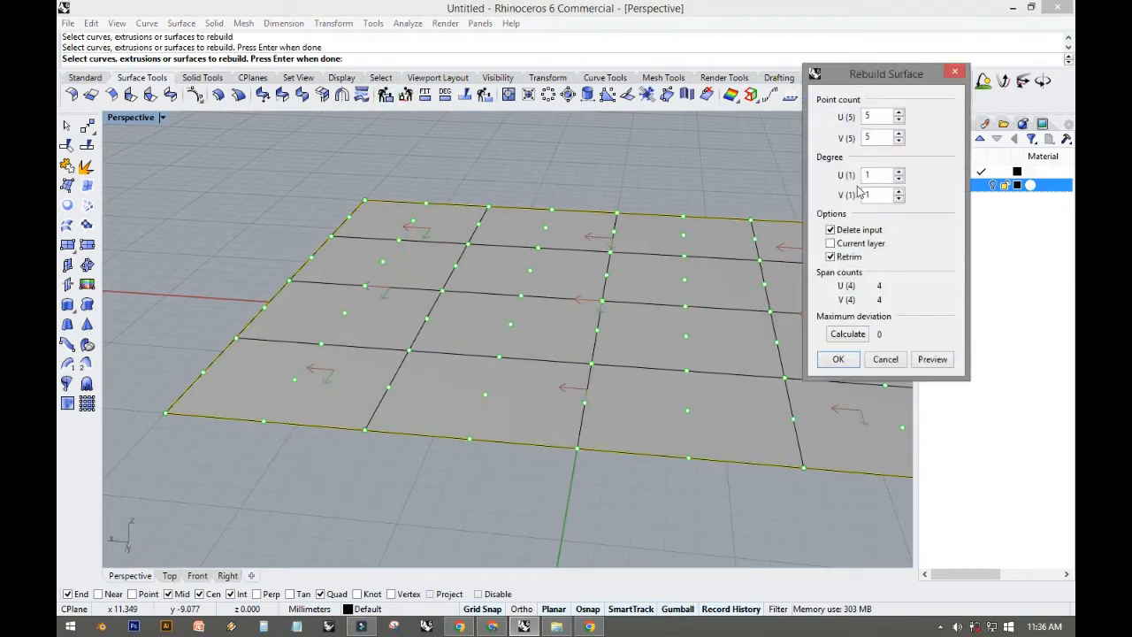
pyautogui.moveTo(857, 77); pyautogui.dragTo(821, 66)
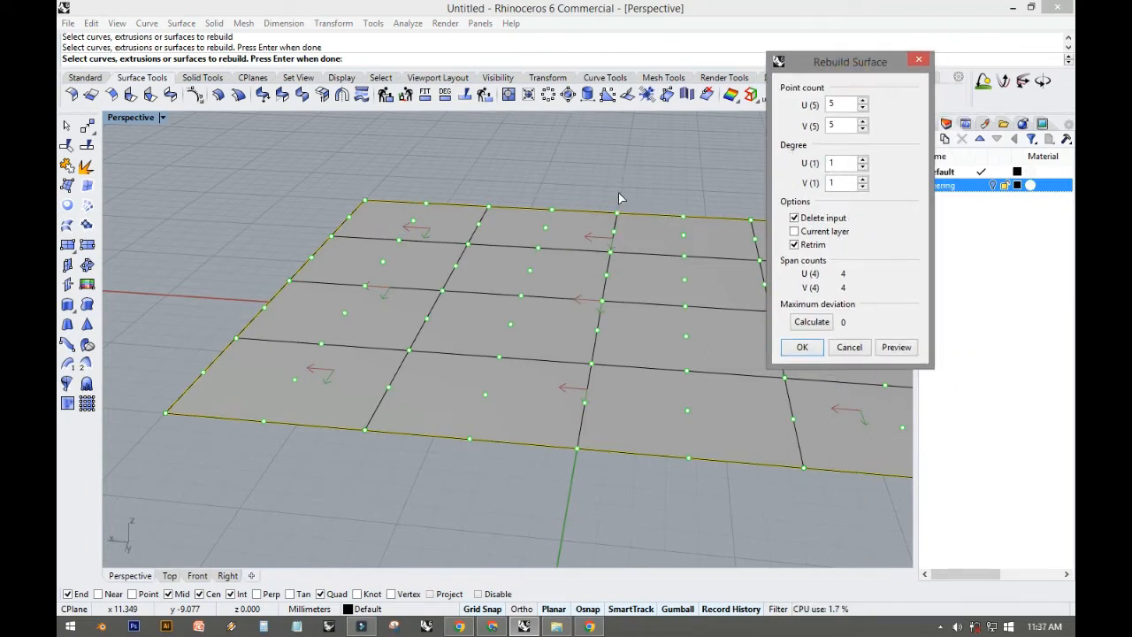
pyautogui.doubleClick(833, 164)
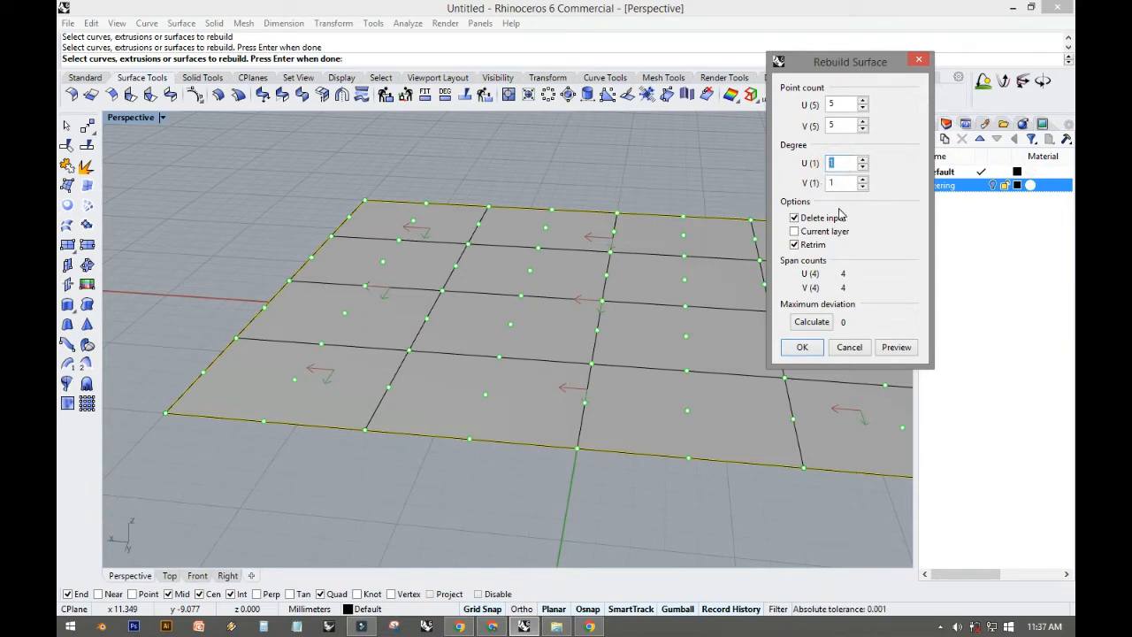
pyautogui.write('3')
pyautogui.doubleClick(835, 183)
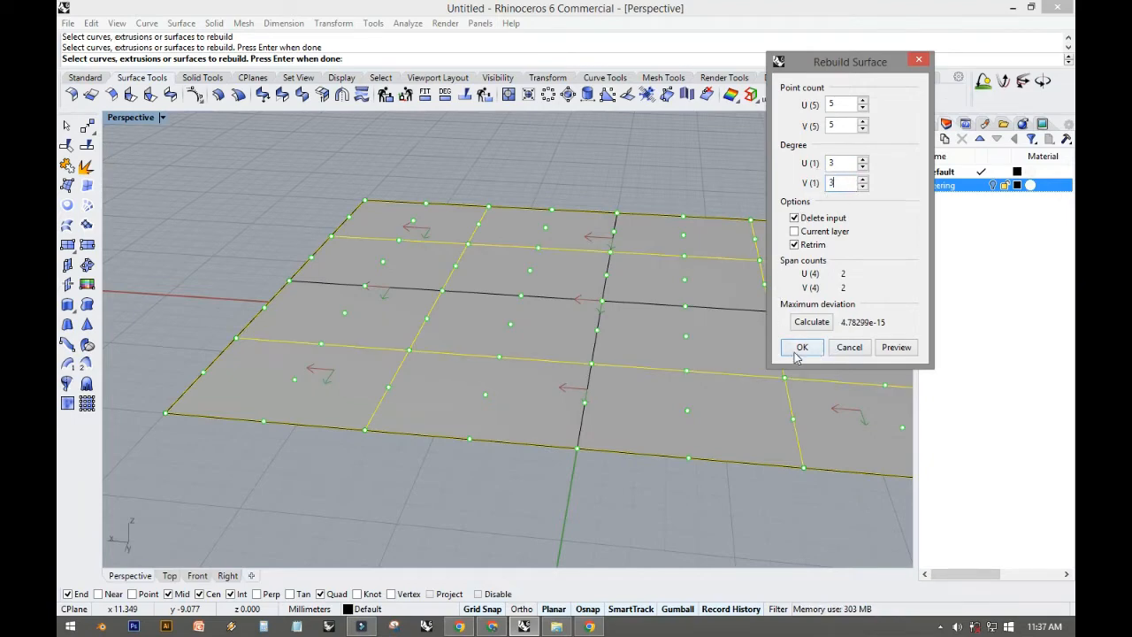
pyautogui.click(801, 348)
# Step: Try raising the middle row of five control points of the degree 3 surface along Z with the gumball
pyautogui.click(570, 178)
pyautogui.moveTo(571, 179); pyautogui.dragTo(536, 172, button='right')
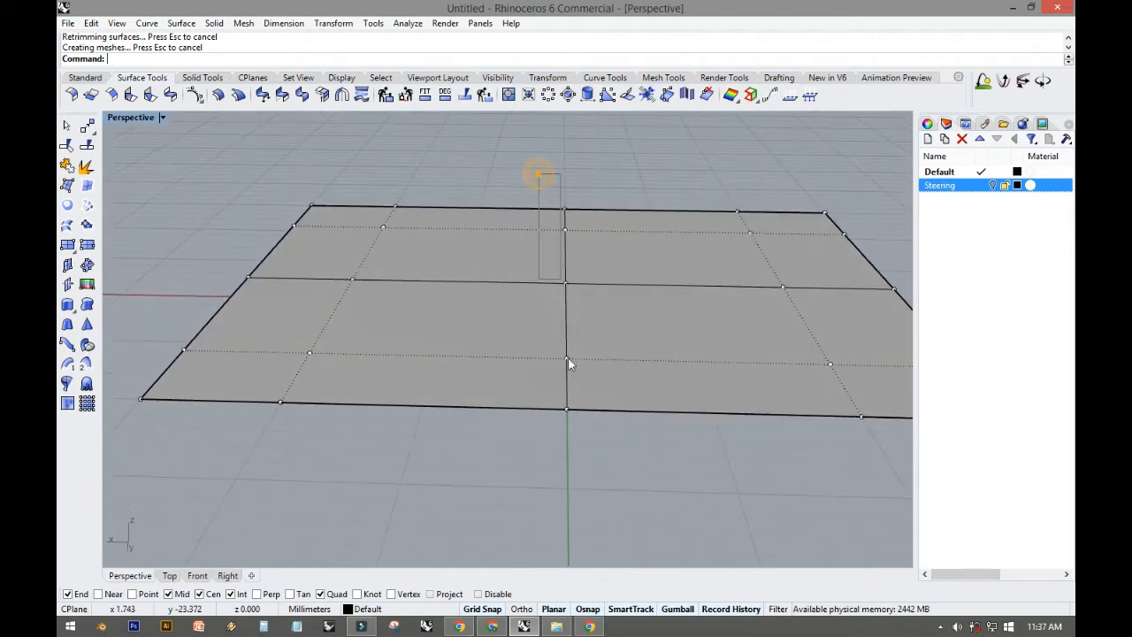
pyautogui.moveTo(536, 171); pyautogui.dragTo(584, 476)
pyautogui.keyDown('shift'); pyautogui.moveTo(568, 360); pyautogui.dragTo(506, 373, button='right'); pyautogui.keyUp('shift')
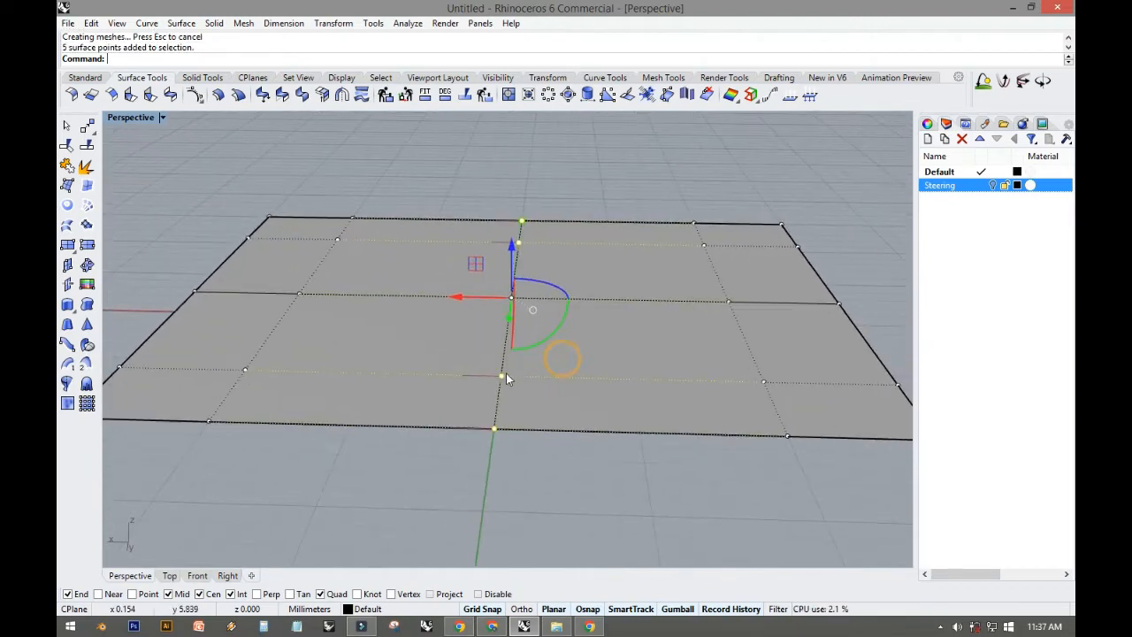
pyautogui.moveTo(514, 253); pyautogui.dragTo(519, 129)
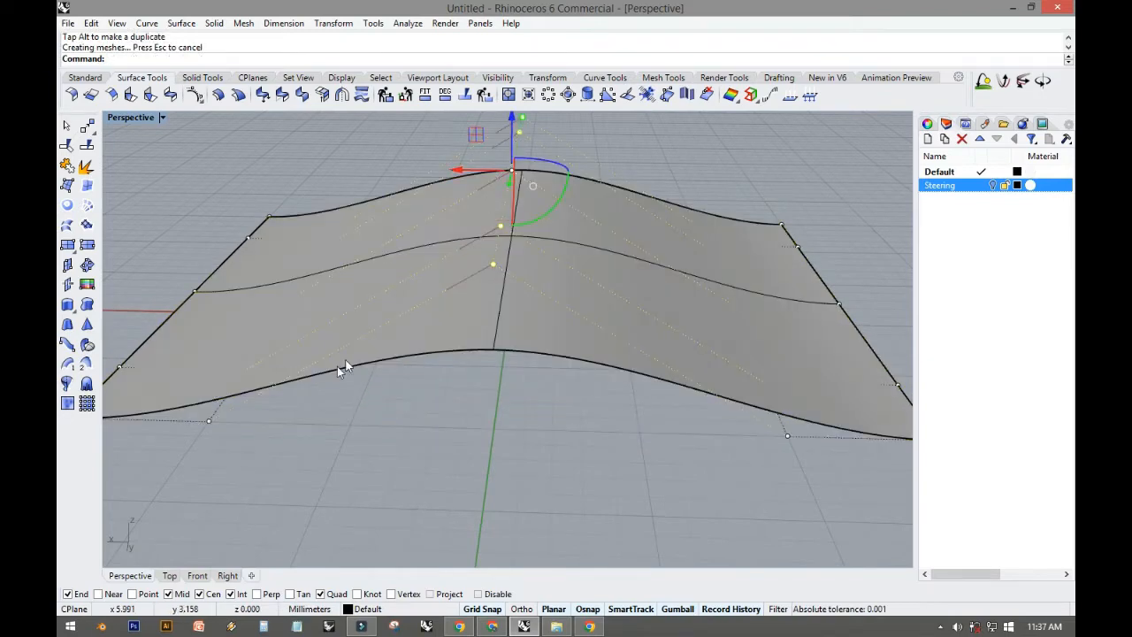
# Step: Inspect the smooth arched surface, then undo the row's gumball move and clear the selection
pyautogui.moveTo(191, 403); pyautogui.dragTo(325, 320, button='right')
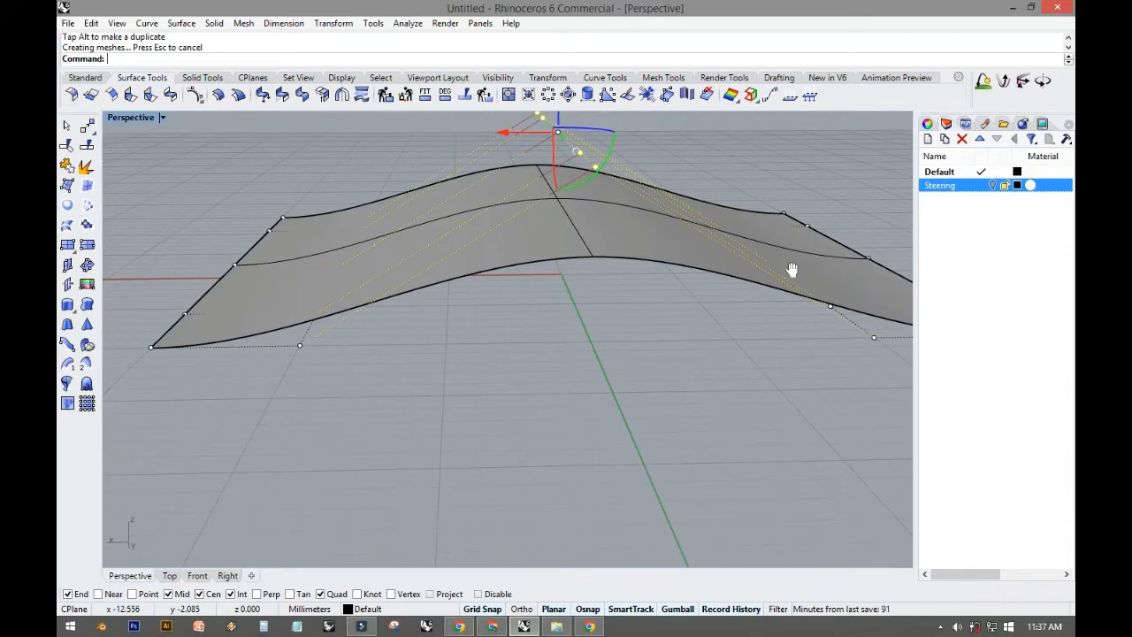
pyautogui.keyDown('shift'); pyautogui.moveTo(792, 270); pyautogui.dragTo(547, 276, button='right'); pyautogui.keyUp('shift')
pyautogui.moveTo(446, 284); pyautogui.dragTo(385, 290, button='right')
pyautogui.hotkey('ctrl', 'z')
pyautogui.click(260, 307)
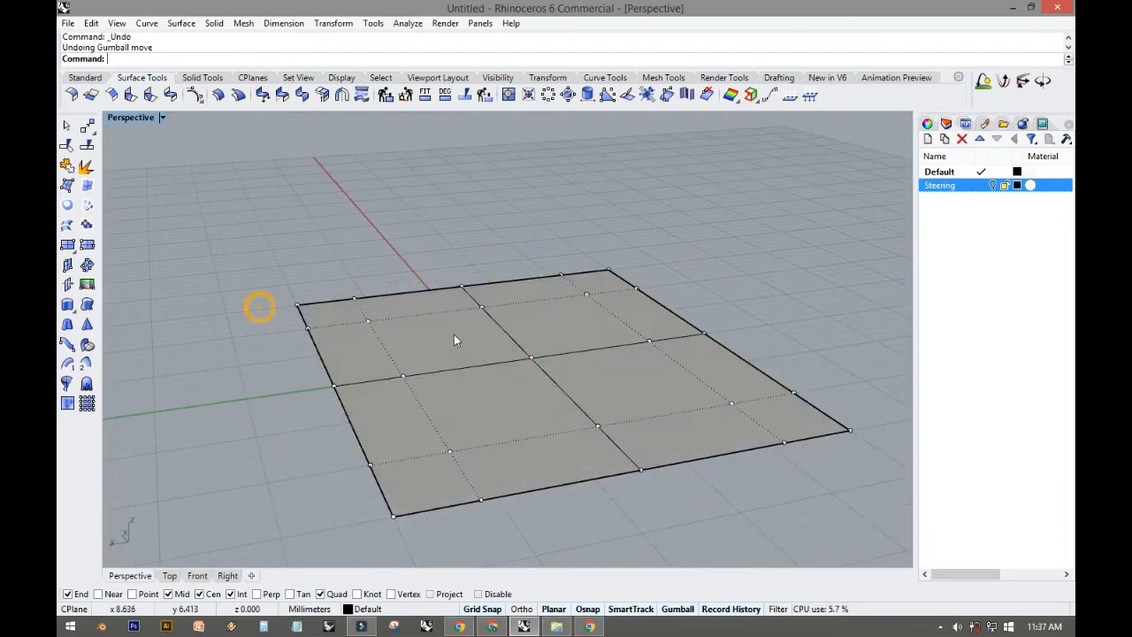
# Step: Try raising the degree 3 surface's centre control point along Z with the gumball
pyautogui.click(532, 359)
pyautogui.moveTo(532, 305); pyautogui.dragTo(579, 131)
pyautogui.moveTo(619, 277); pyautogui.dragTo(621, 253, button='right')
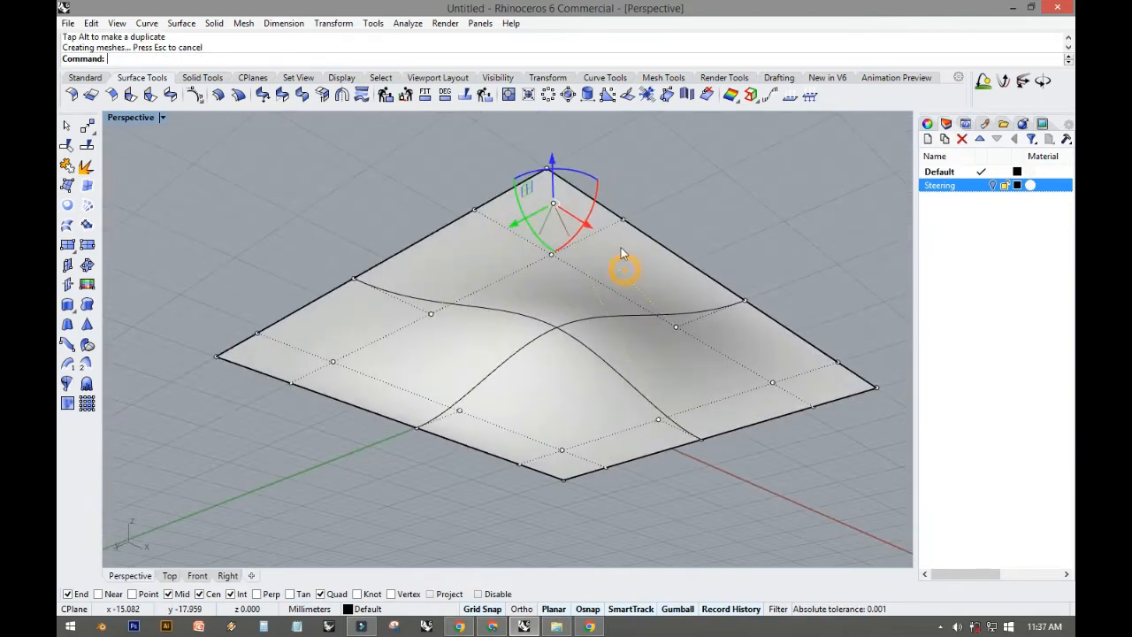
# Step: Try lowering two adjacent control points beside the raised centre point along Z, leaving the raised point out of the selection
pyautogui.keyDown('shift'); pyautogui.click(675, 329); pyautogui.keyUp('shift')
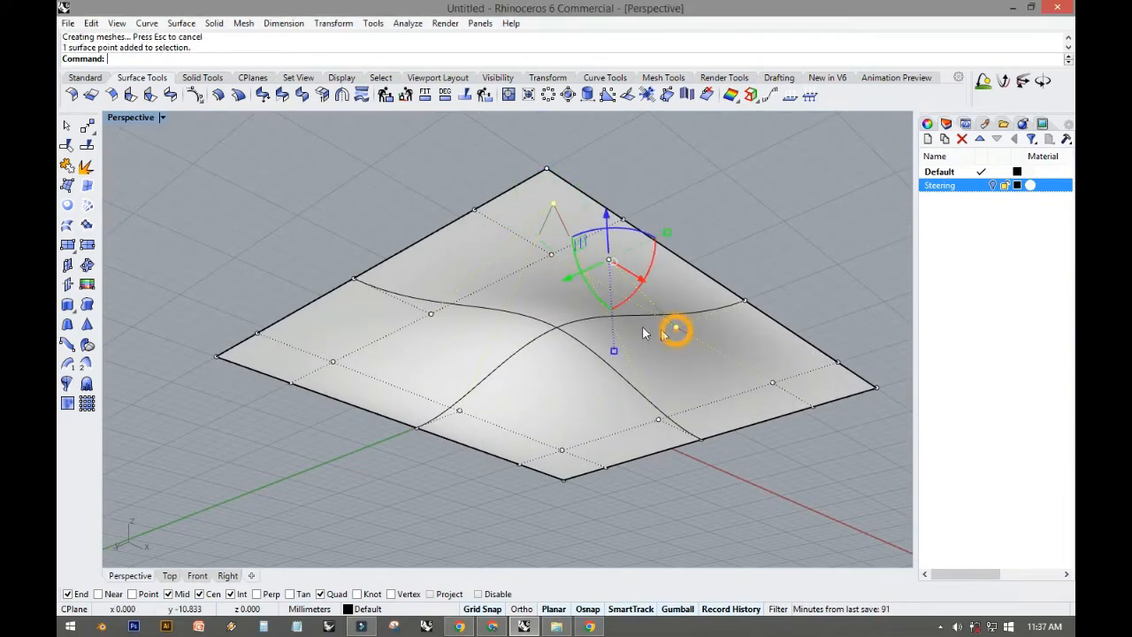
pyautogui.keyDown('shift'); pyautogui.click(551, 255); pyautogui.keyUp('shift')
pyautogui.click(552, 206)
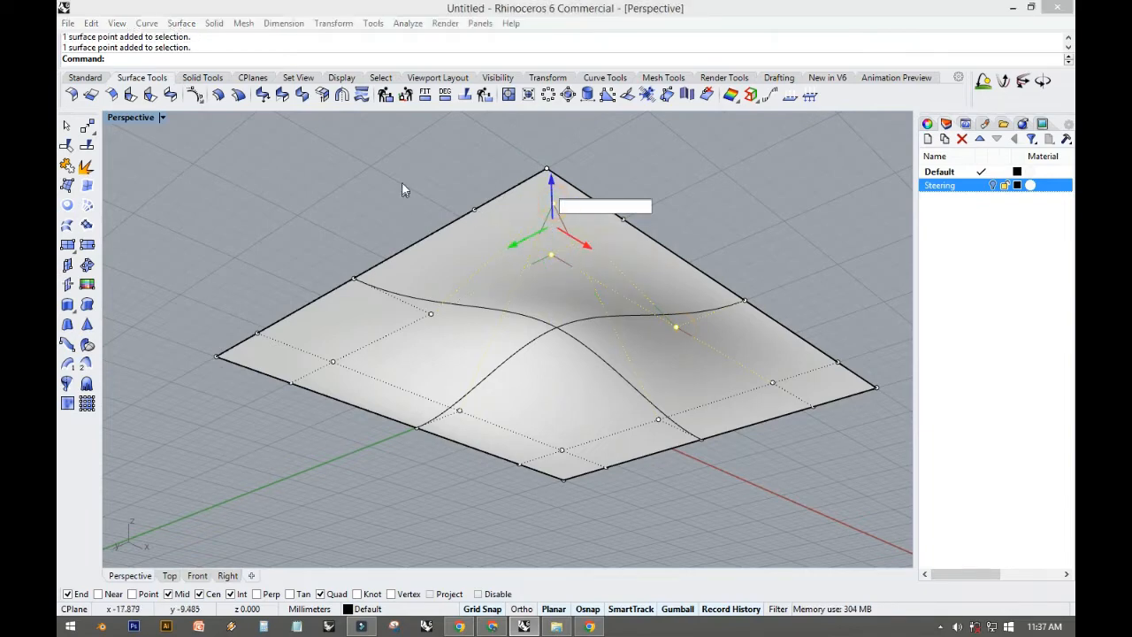
pyautogui.moveTo(402, 189); pyautogui.dragTo(430, 272, button='right')
pyautogui.click(580, 289)
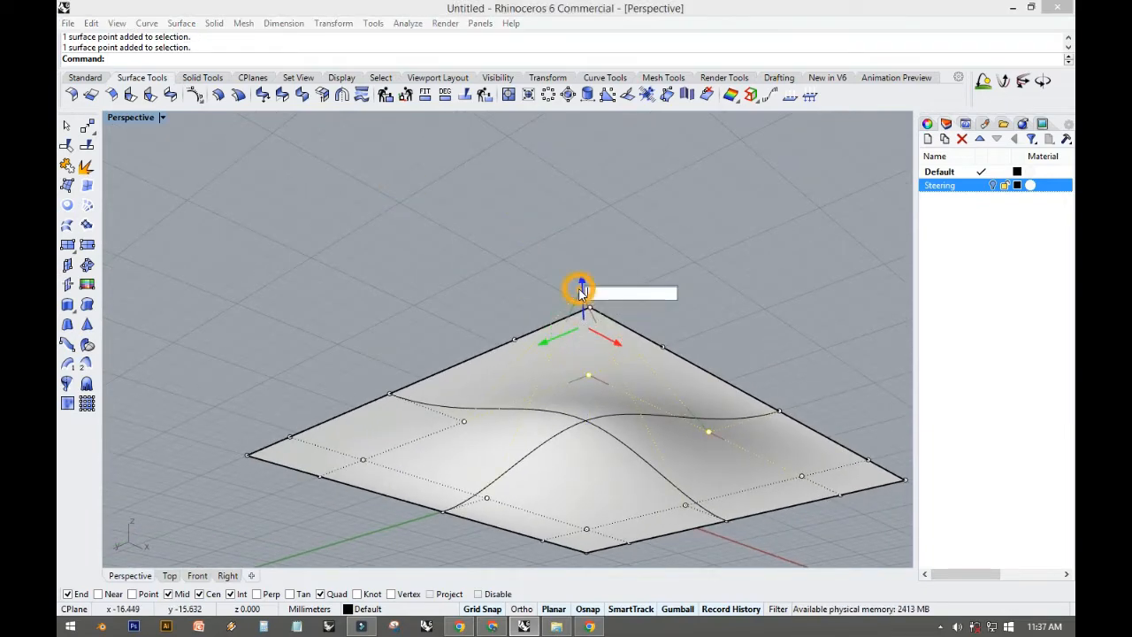
pyautogui.click(568, 289)
pyautogui.moveTo(566, 290); pyautogui.dragTo(610, 303, button='right')
pyautogui.keyDown('ctrl'); pyautogui.click(575, 295); pyautogui.keyUp('ctrl')
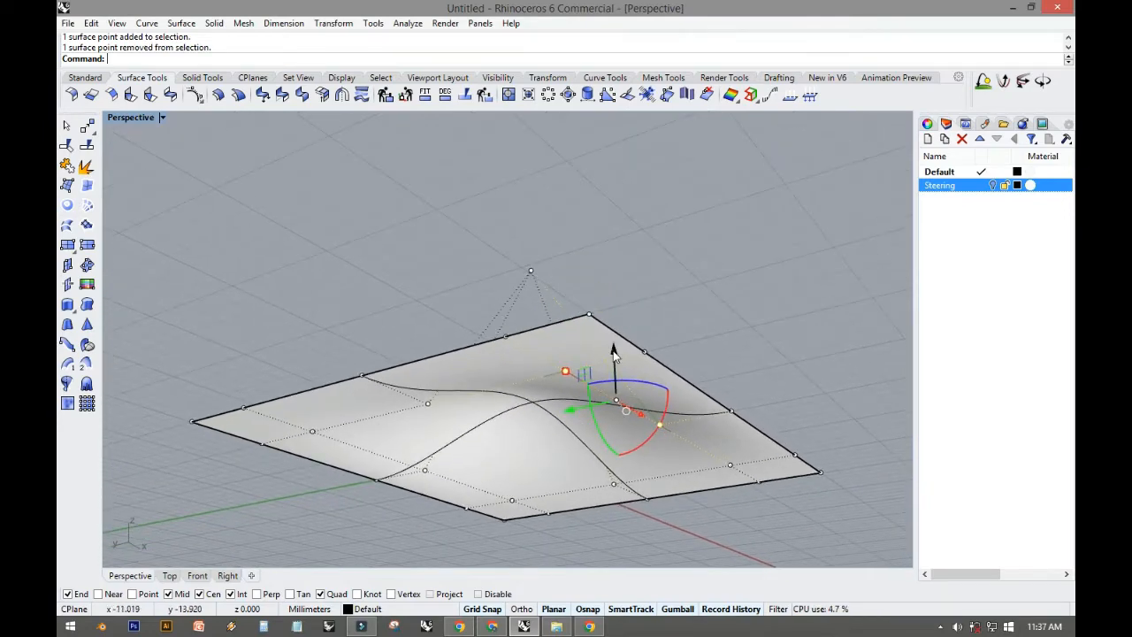
pyautogui.moveTo(615, 354); pyautogui.dragTo(614, 507)
# Step: Inspect the deformed surface from several sides, then undo the control point moves and clear the selection
pyautogui.moveTo(352, 332); pyautogui.dragTo(403, 285, button='right')
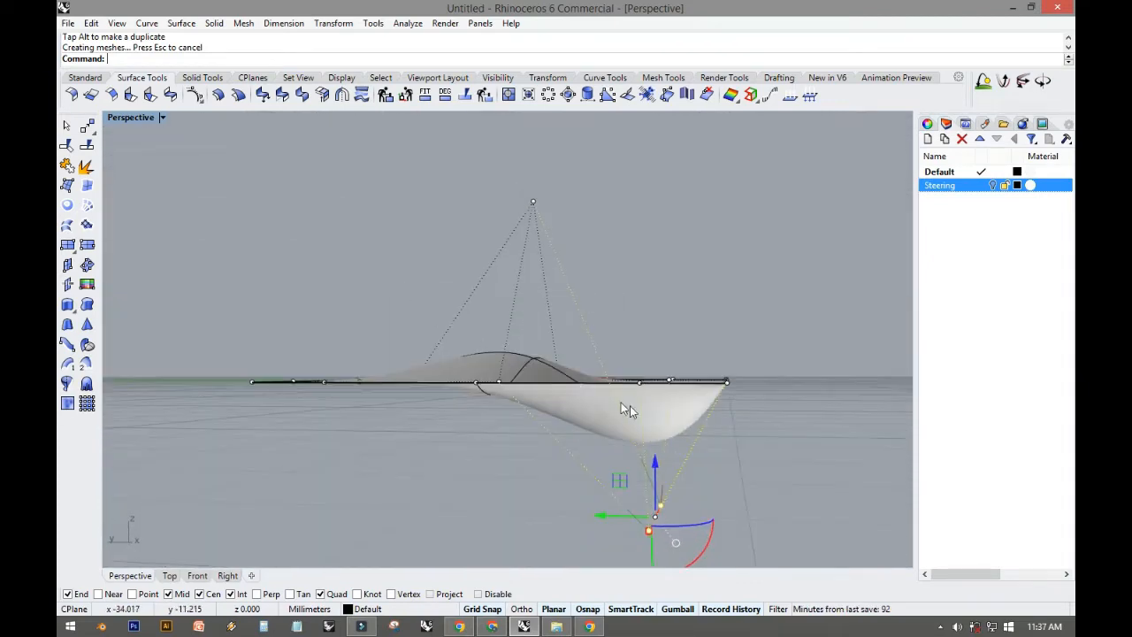
pyautogui.moveTo(628, 409); pyautogui.dragTo(435, 390, button='right')
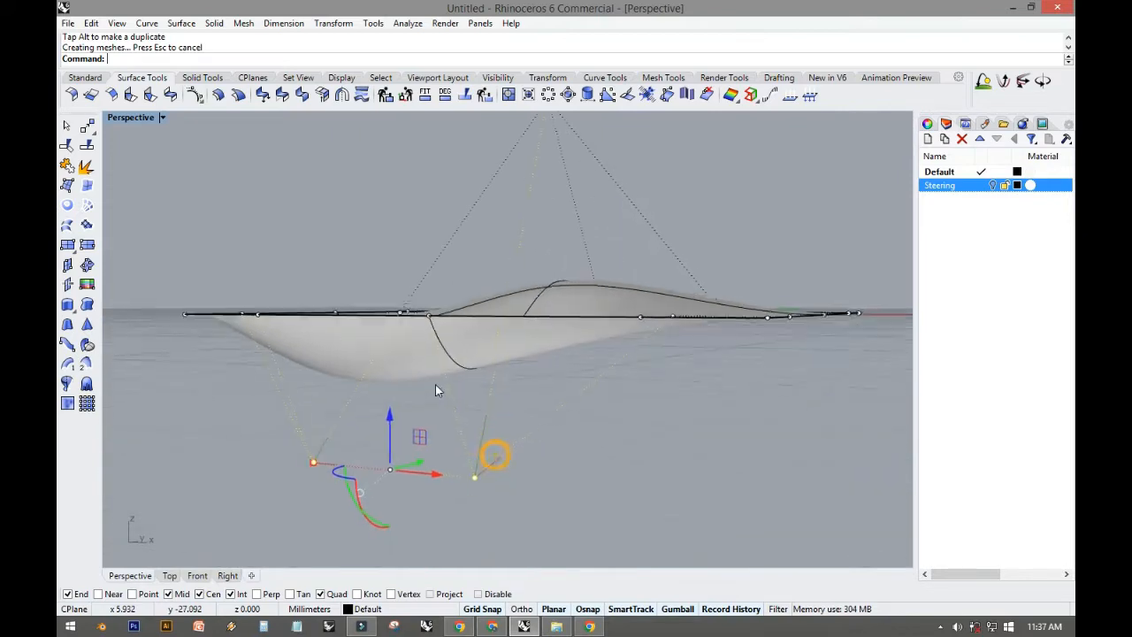
pyautogui.moveTo(645, 323); pyautogui.dragTo(485, 409, button='right')
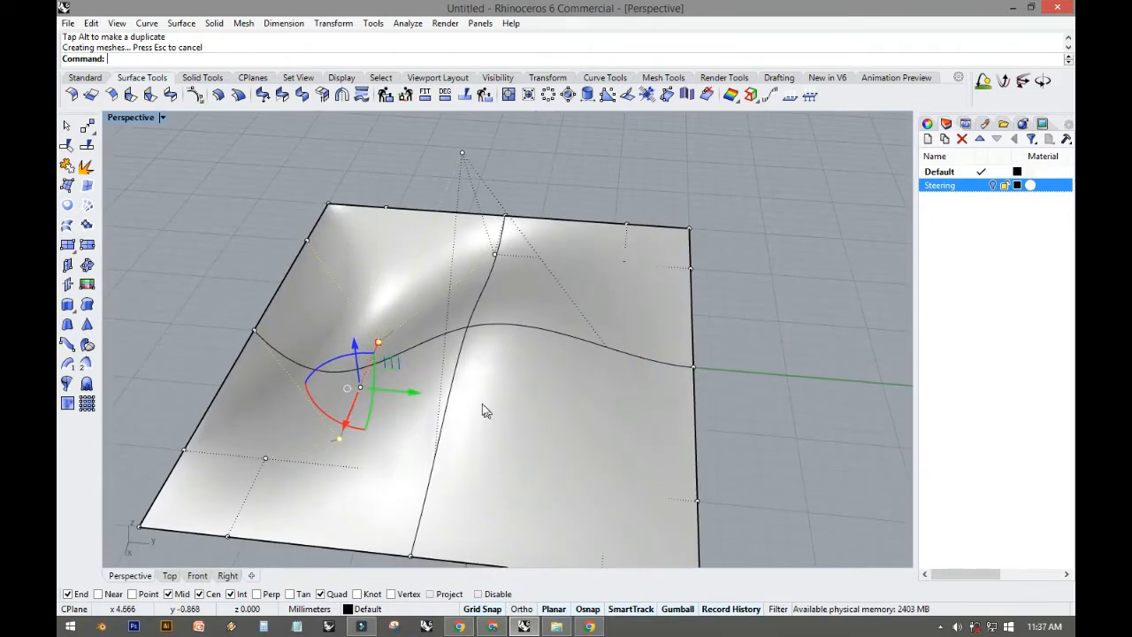
pyautogui.hotkey('ctrl', 'z')
pyautogui.press('Escape')
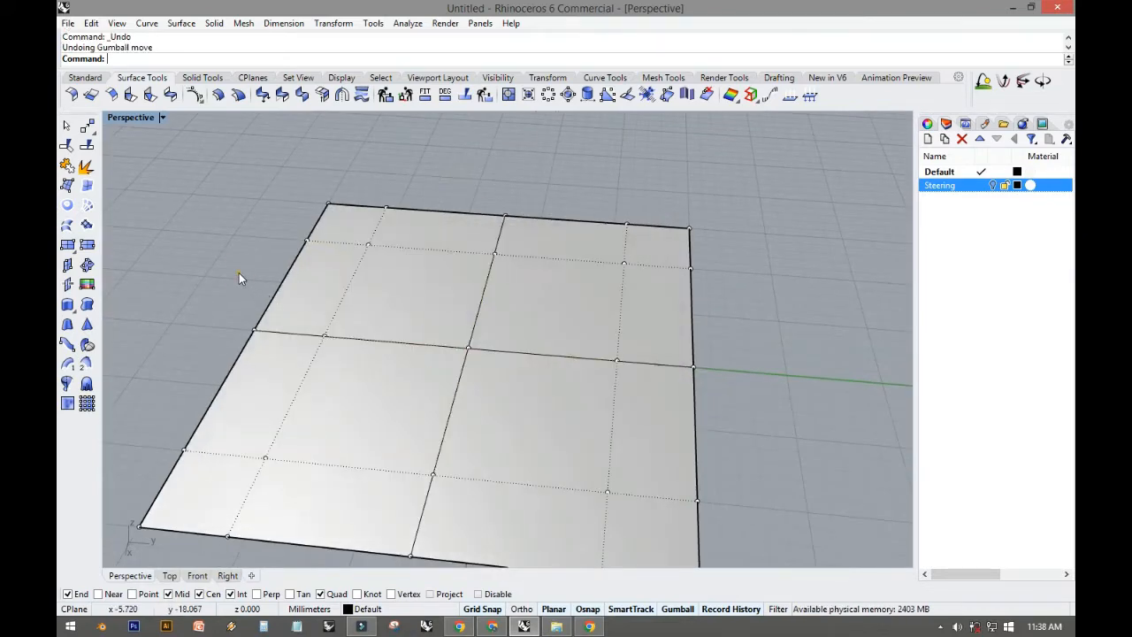
# Step: Rebuild the surface with 10 points in U, keeping 5 points in V and degree 3 in both directions
pyautogui.moveTo(235, 285); pyautogui.dragTo(466, 291, button='right')
pyautogui.click(458, 251)
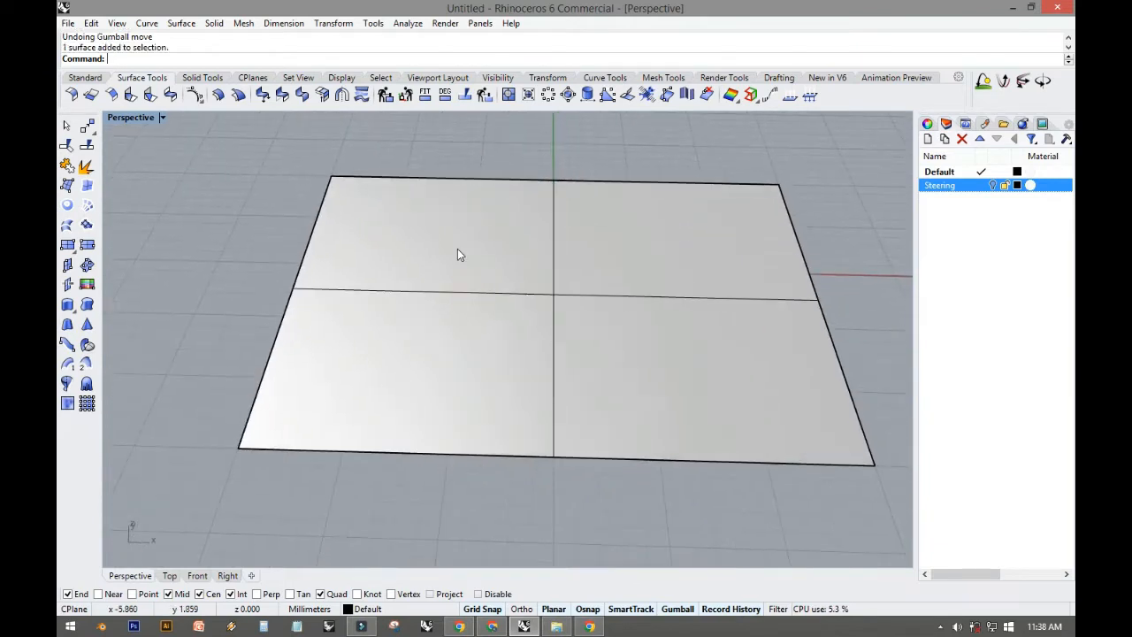
pyautogui.click(386, 96)
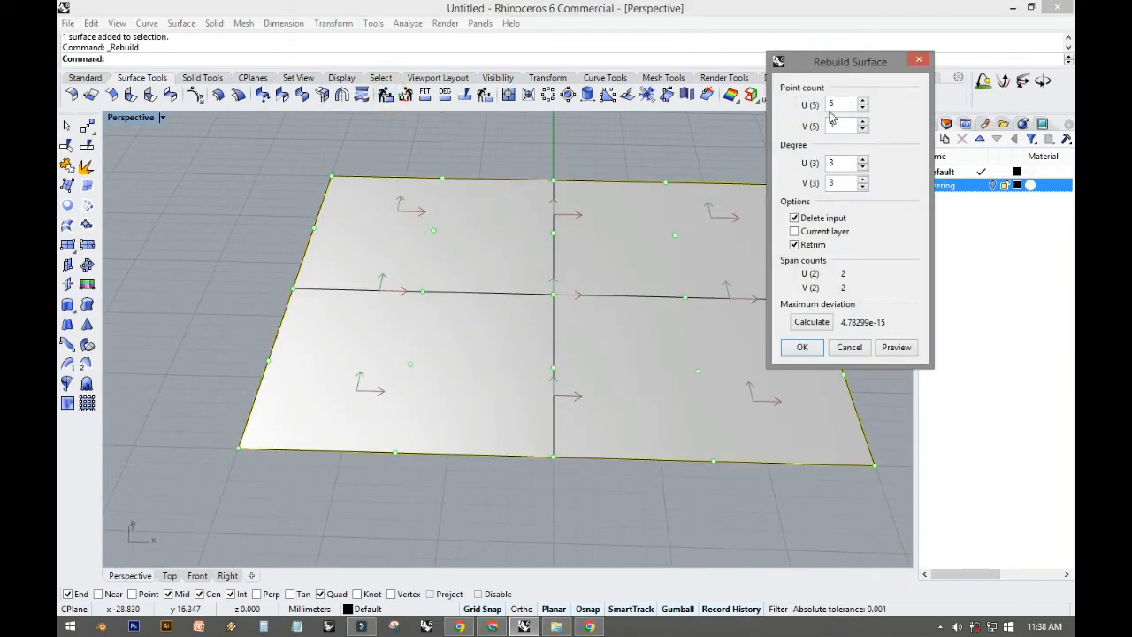
pyautogui.moveTo(839, 105); pyautogui.dragTo(819, 133)
pyautogui.write('10')
pyautogui.click(944, 206)
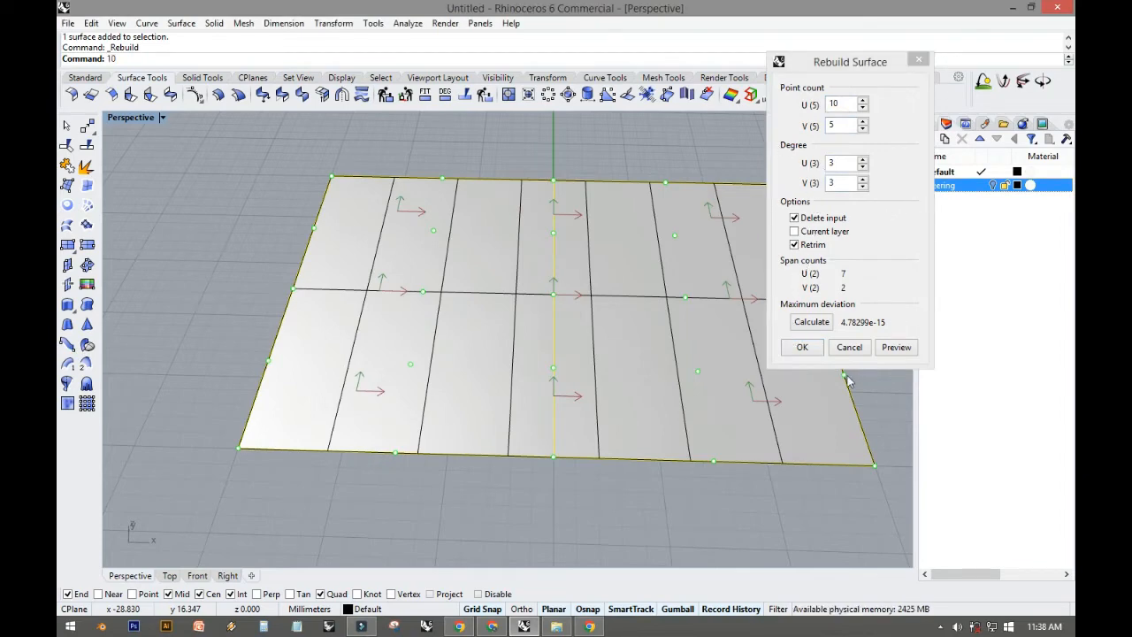
pyautogui.click(800, 349)
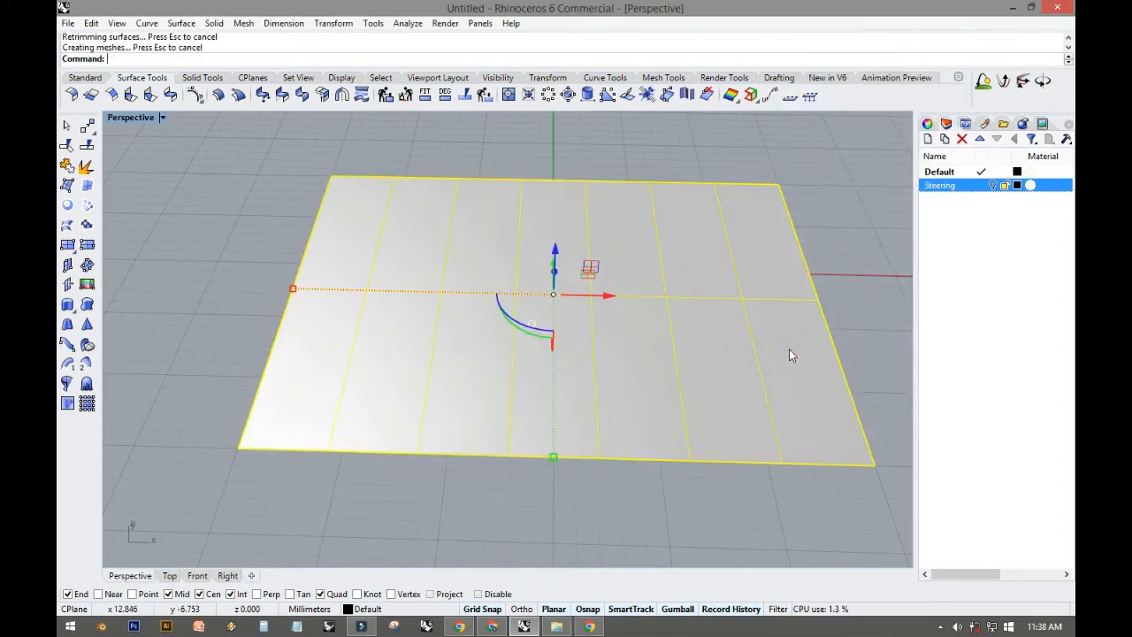
# Step: Turn on the control points of the rebuilt surface
pyautogui.click(248, 276)
pyautogui.moveTo(249, 276)
pyautogui.mouseDown(button='right')
pyautogui.moveTo(345, 371)
pyautogui.moveTo(493, 314)
pyautogui.moveTo(522, 237)
pyautogui.moveTo(469, 245)
pyautogui.moveTo(410, 328)
pyautogui.moveTo(523, 273)
pyautogui.moveTo(457, 241)
pyautogui.moveTo(453, 212)
pyautogui.mouseUp(button='right')
pyautogui.click(481, 281)
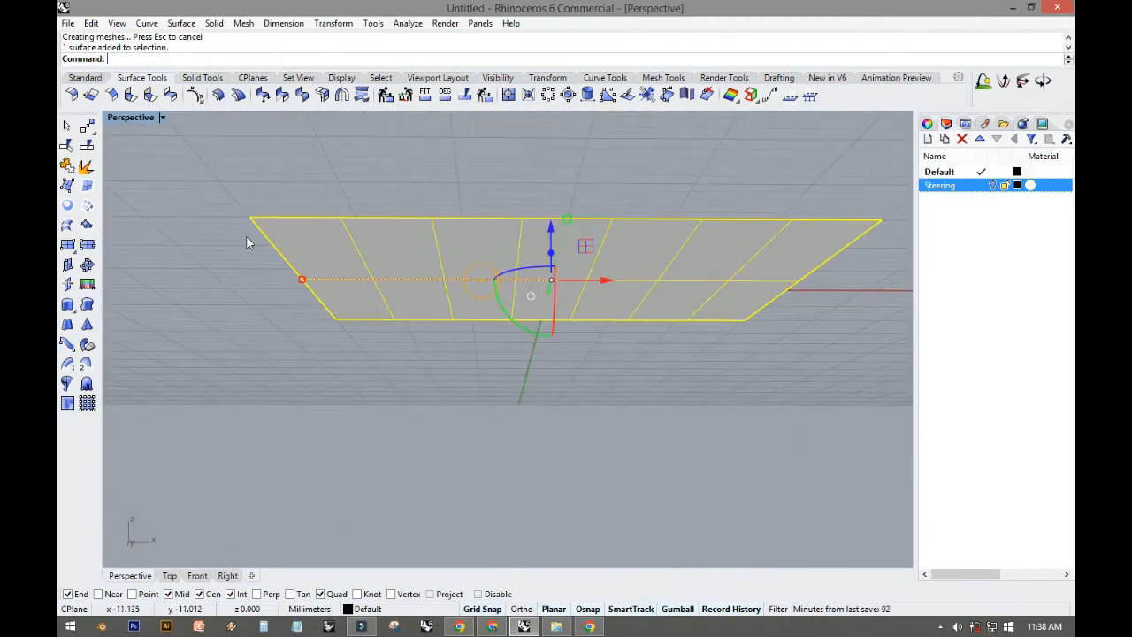
pyautogui.click(92, 78)
pyautogui.click(68, 345)
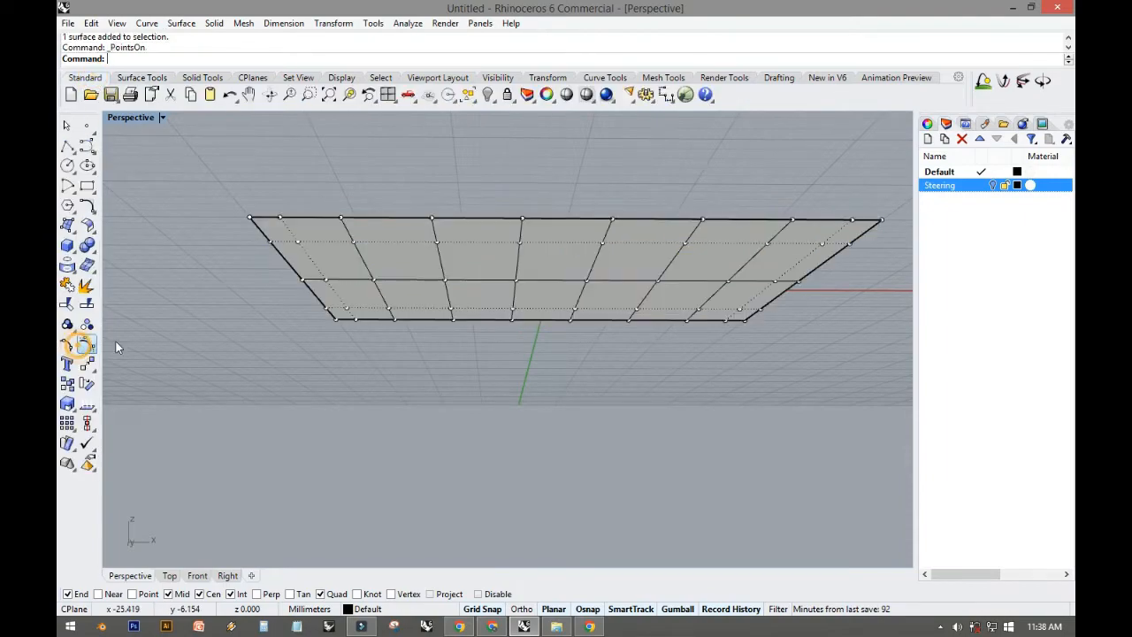
pyautogui.moveTo(324, 346); pyautogui.dragTo(495, 425, button='right')
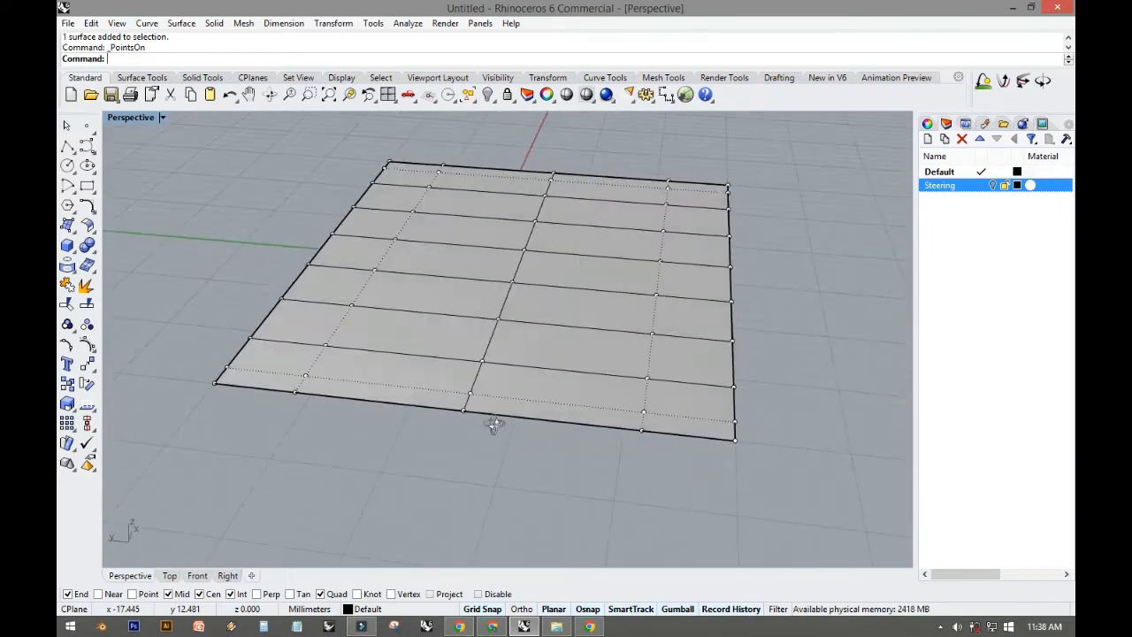
# Step: Try shifting the second row of ten control points toward the surface's middle along Y, then undo the move and deselect the points
pyautogui.moveTo(610, 147); pyautogui.dragTo(679, 478)
pyautogui.moveTo(678, 476); pyautogui.dragTo(724, 449, button='right')
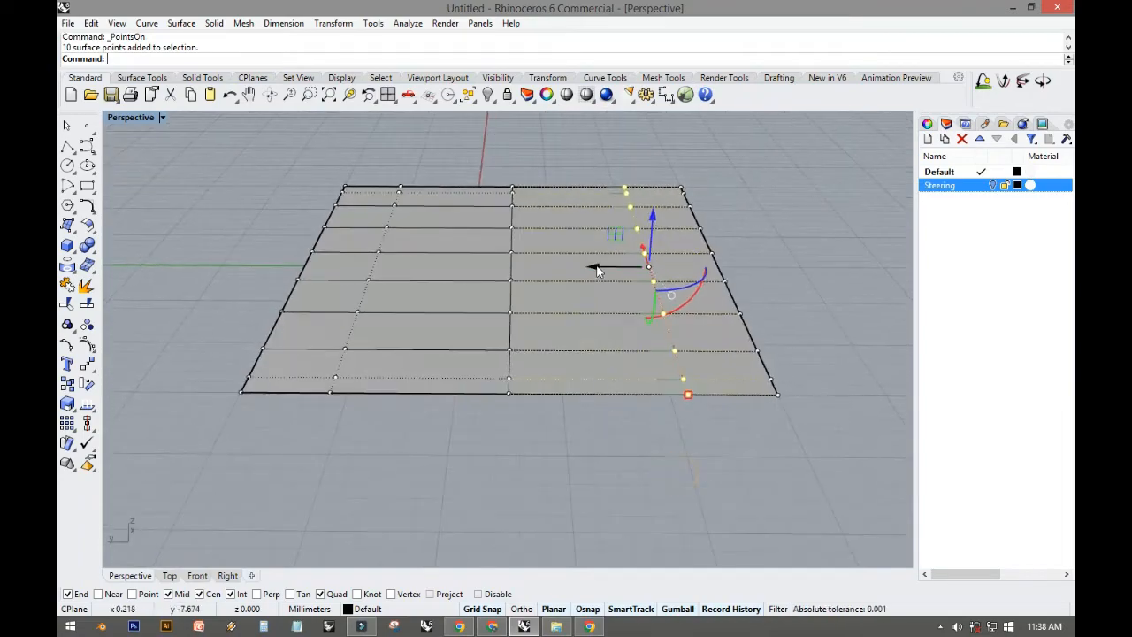
pyautogui.moveTo(598, 267); pyautogui.dragTo(564, 266)
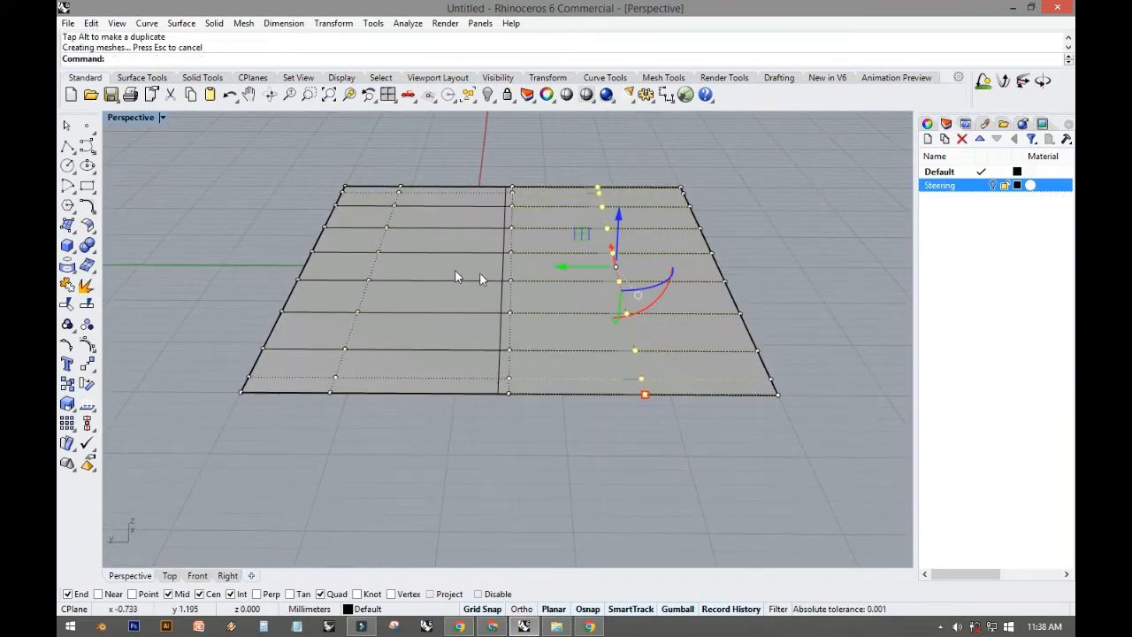
pyautogui.moveTo(725, 257); pyautogui.dragTo(421, 280, button='right')
pyautogui.hotkey('ctrl', 'z')
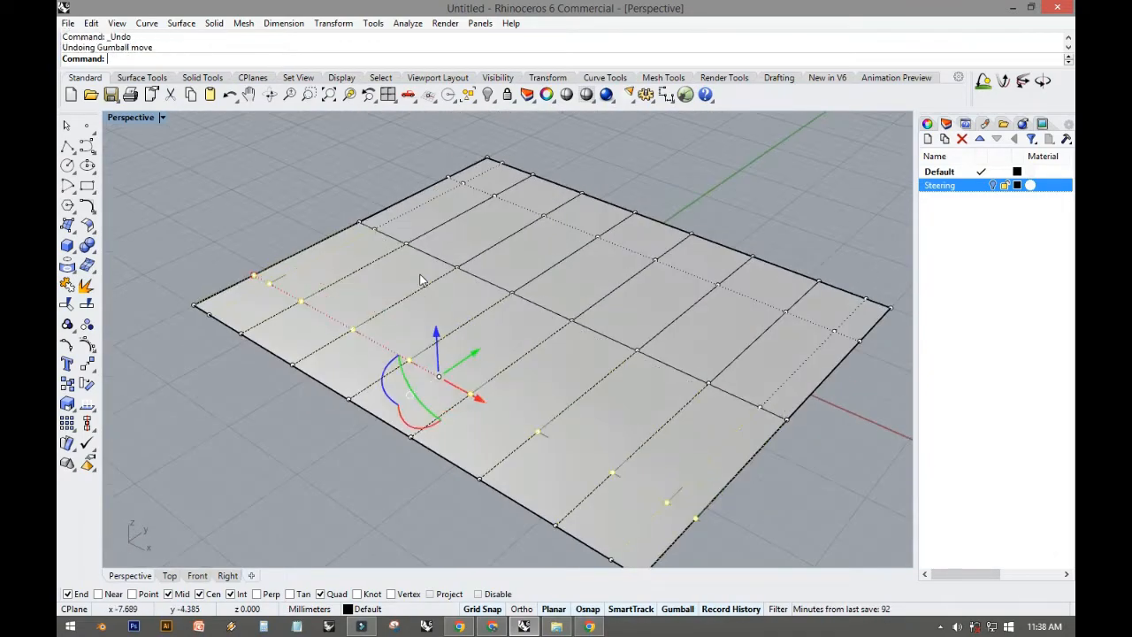
pyautogui.press('Escape')
pyautogui.moveTo(554, 309); pyautogui.dragTo(355, 319, button='right')
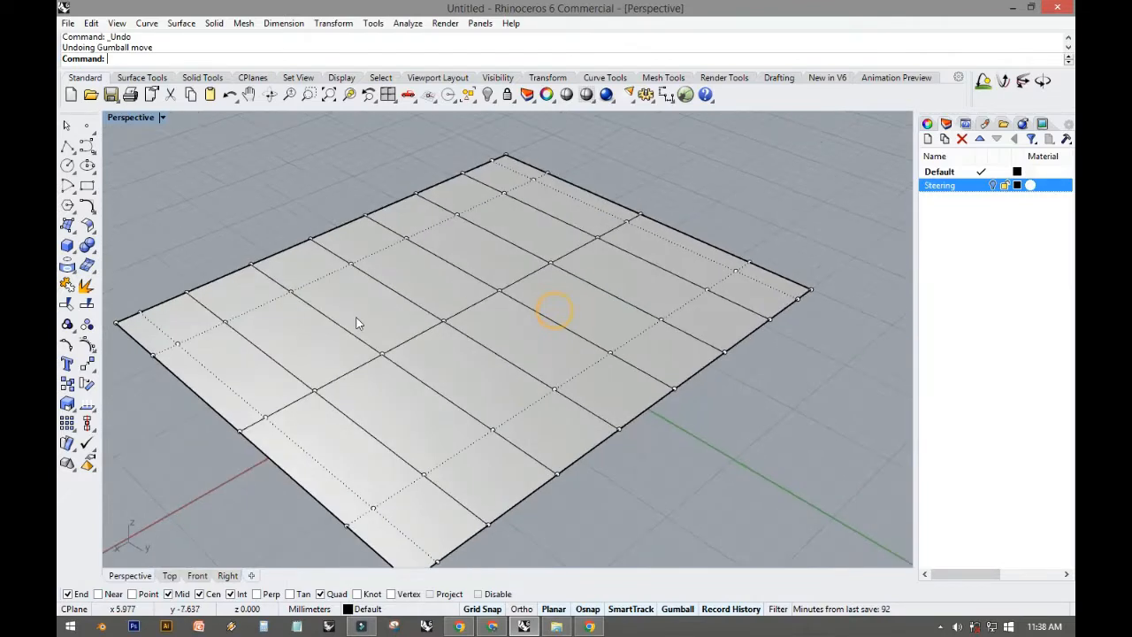
# Step: Raise one control point on the surface's central row along Z to form a tall smooth peak
pyautogui.click(499, 288)
pyautogui.moveTo(500, 283); pyautogui.dragTo(490, 182)
pyautogui.keyDown('shift'); pyautogui.moveTo(490, 183); pyautogui.dragTo(520, 288, button='right'); pyautogui.keyUp('shift')
pyautogui.moveTo(520, 288); pyautogui.dragTo(565, 133)
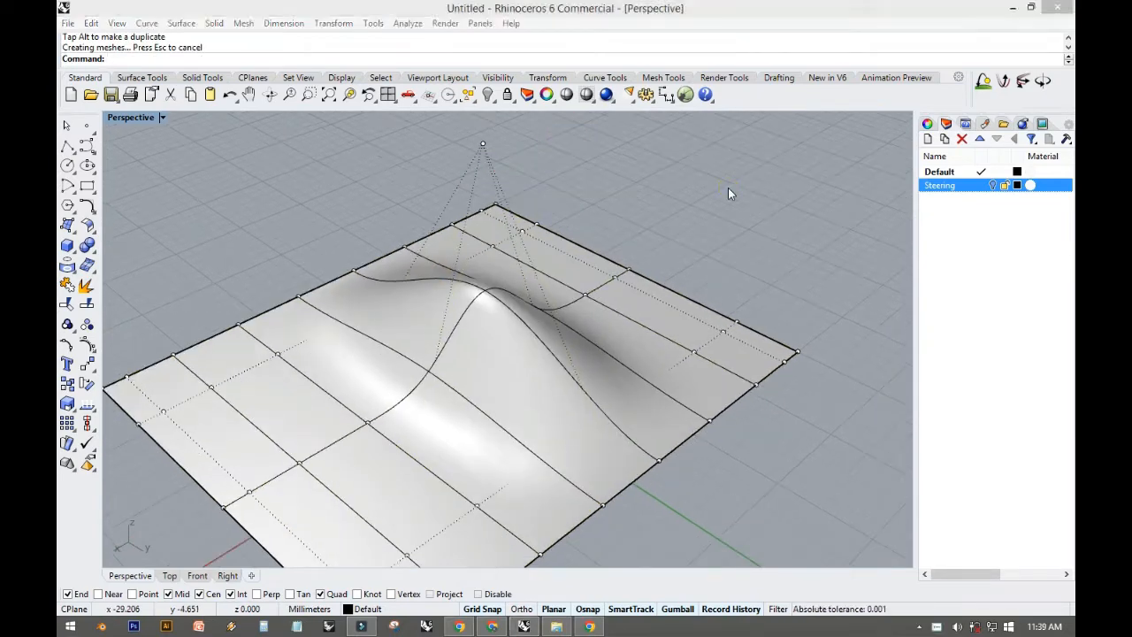
pyautogui.moveTo(600, 227); pyautogui.dragTo(521, 265, button='right')
# Step: Select three interior control points in a line across one end of the surface and lower them along Z
pyautogui.click(615, 280)
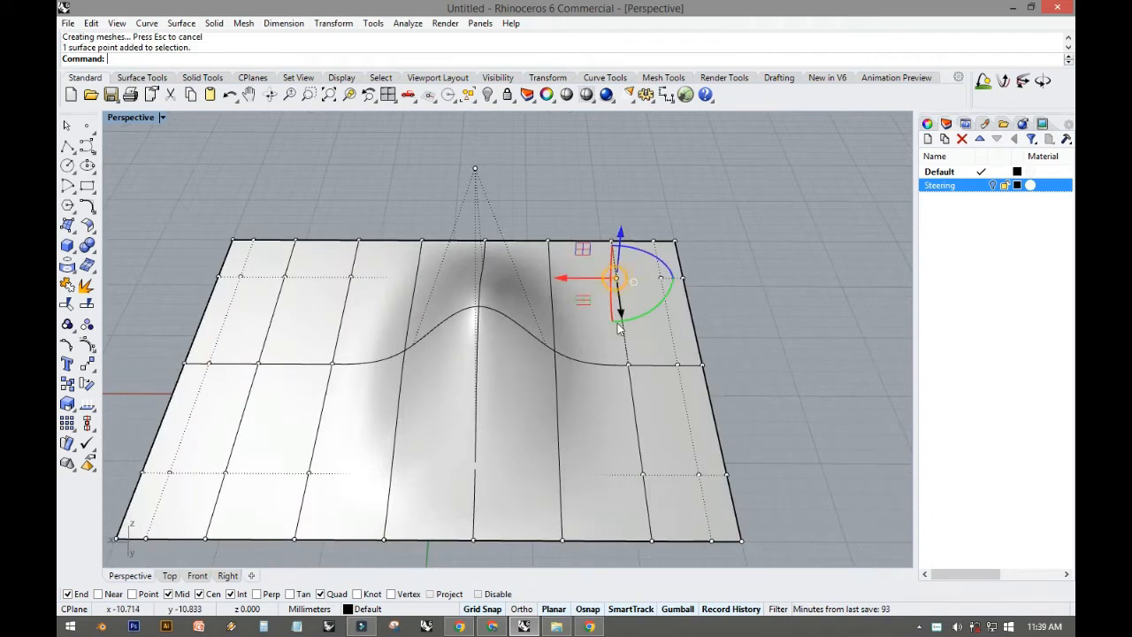
pyautogui.keyDown('shift'); pyautogui.click(628, 367); pyautogui.keyUp('shift')
pyautogui.keyDown('shift'); pyautogui.click(642, 476); pyautogui.keyUp('shift')
pyautogui.keyDown('shift'); pyautogui.moveTo(638, 467); pyautogui.dragTo(548, 415, button='right'); pyautogui.keyUp('shift')
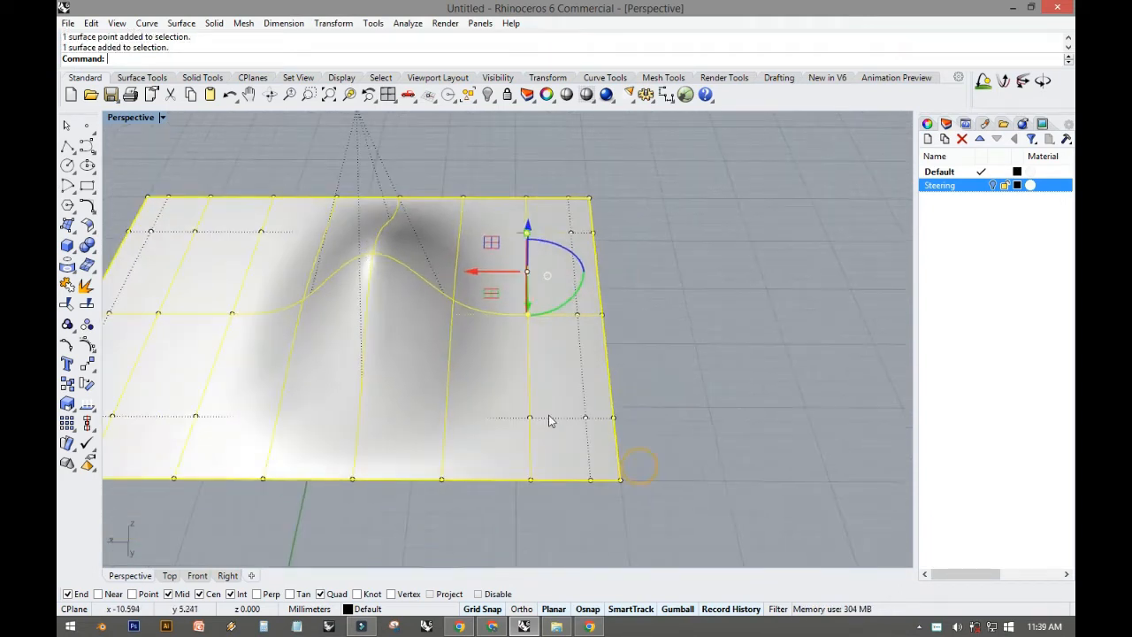
pyautogui.keyDown('ctrl'); pyautogui.click(527, 432); pyautogui.keyUp('ctrl')
pyautogui.keyDown('shift'); pyautogui.click(531, 418); pyautogui.keyUp('shift')
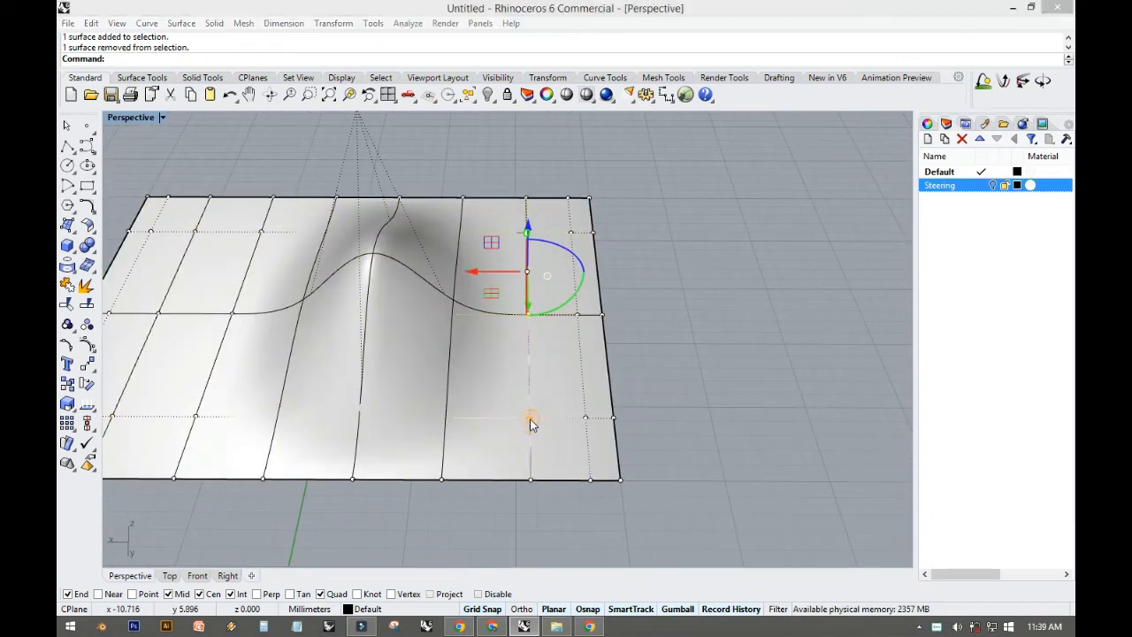
pyautogui.click(579, 457)
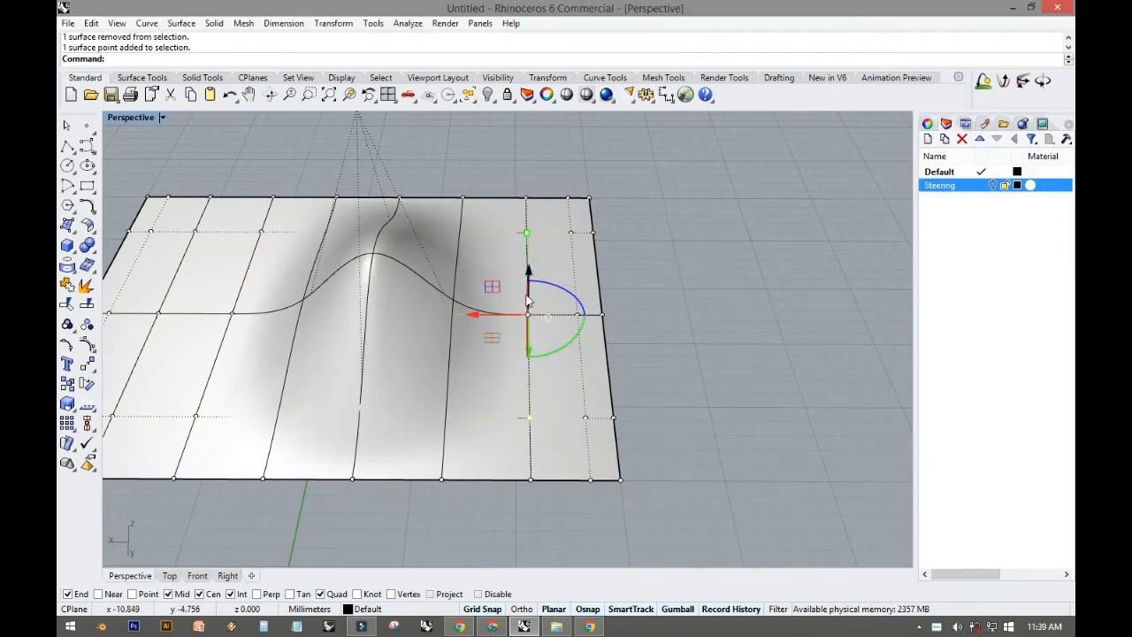
pyautogui.moveTo(517, 318); pyautogui.dragTo(511, 294, button='right')
pyautogui.moveTo(510, 294); pyautogui.dragTo(498, 164)
pyautogui.moveTo(502, 363); pyautogui.dragTo(503, 416)
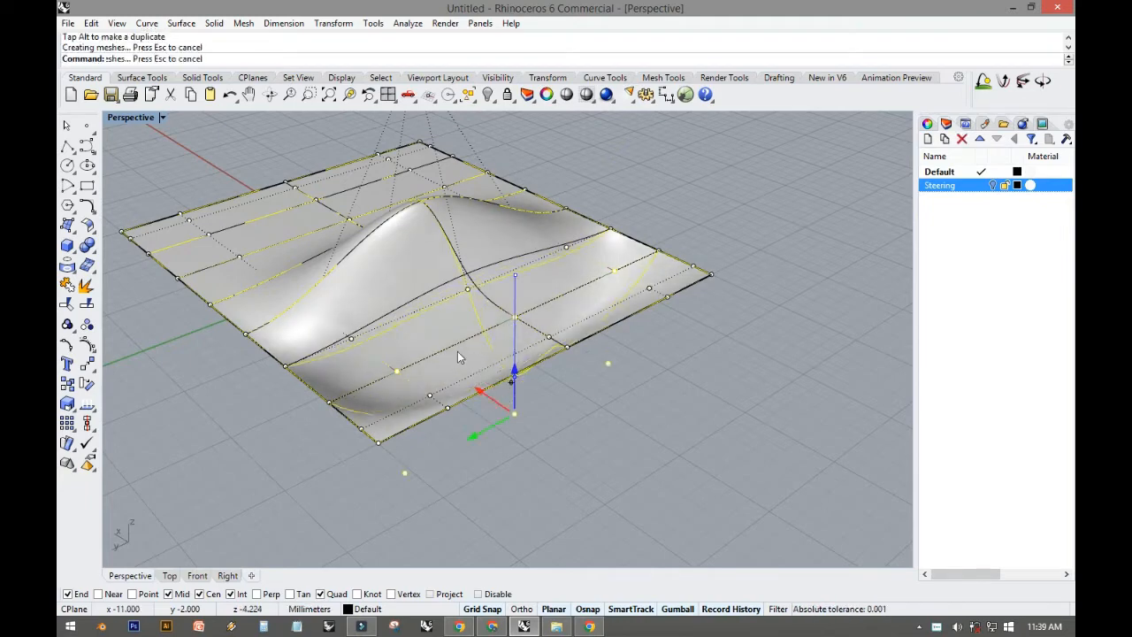
# Step: Raise the middle one of the three lowered control points high above the surface along Z
pyautogui.keyDown('shift'); pyautogui.moveTo(399, 342); pyautogui.dragTo(535, 411, button='right'); pyautogui.keyUp('shift')
pyautogui.click(692, 503)
pyautogui.moveTo(703, 494); pyautogui.dragTo(608, 511, button='right')
pyautogui.click(611, 504)
pyautogui.moveTo(617, 481); pyautogui.dragTo(628, 218)
pyautogui.moveTo(411, 281); pyautogui.dragTo(592, 326, button='right')
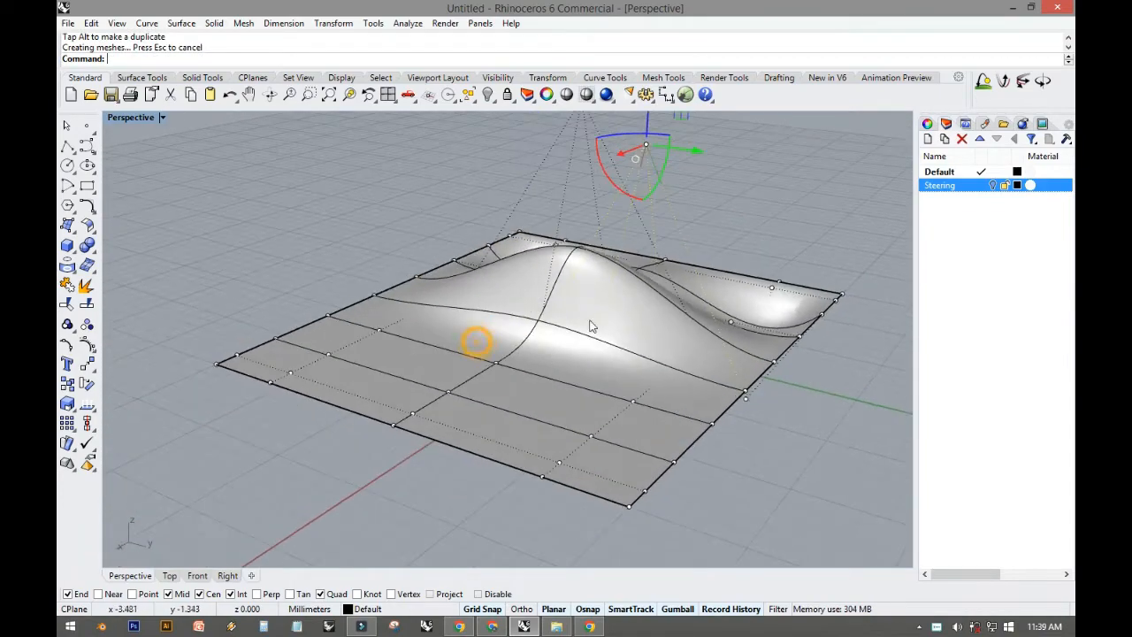
# Step: Raise a central-row control point near the opposite end of the surface along Z, then hide the control points
pyautogui.click(449, 392)
pyautogui.moveTo(450, 359); pyautogui.dragTo(528, 167)
pyautogui.click(301, 284)
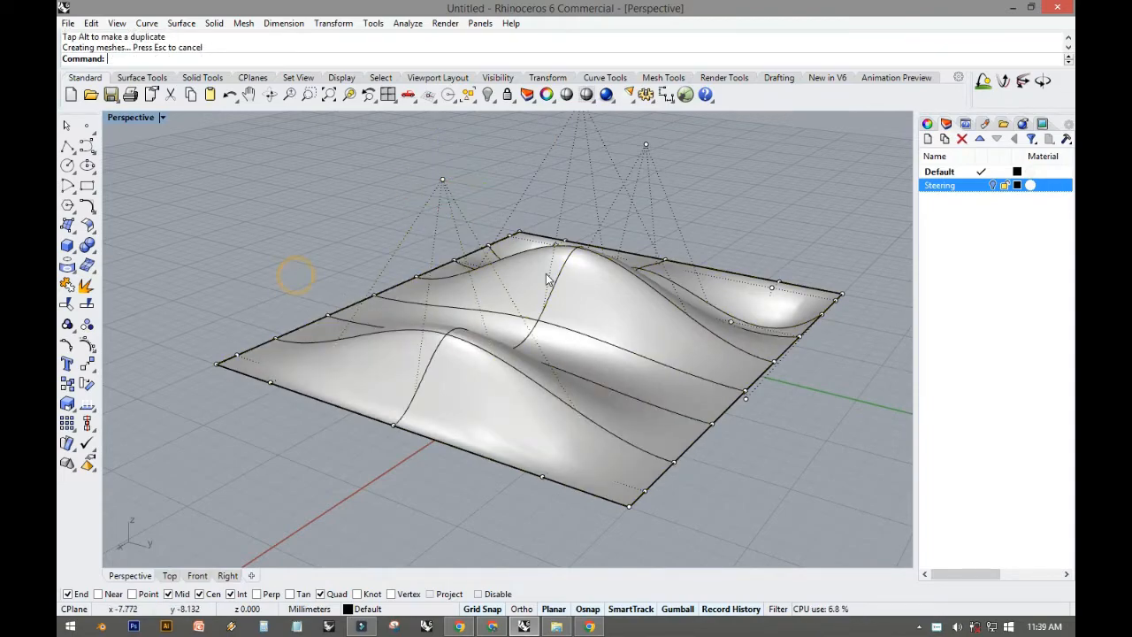
pyautogui.moveTo(549, 282)
pyautogui.mouseDown(button='right')
pyautogui.moveTo(589, 288)
pyautogui.moveTo(458, 442)
pyautogui.moveTo(505, 303)
pyautogui.moveTo(431, 319)
pyautogui.moveTo(534, 283)
pyautogui.moveTo(467, 340)
pyautogui.moveTo(398, 339)
pyautogui.mouseUp(button='right')
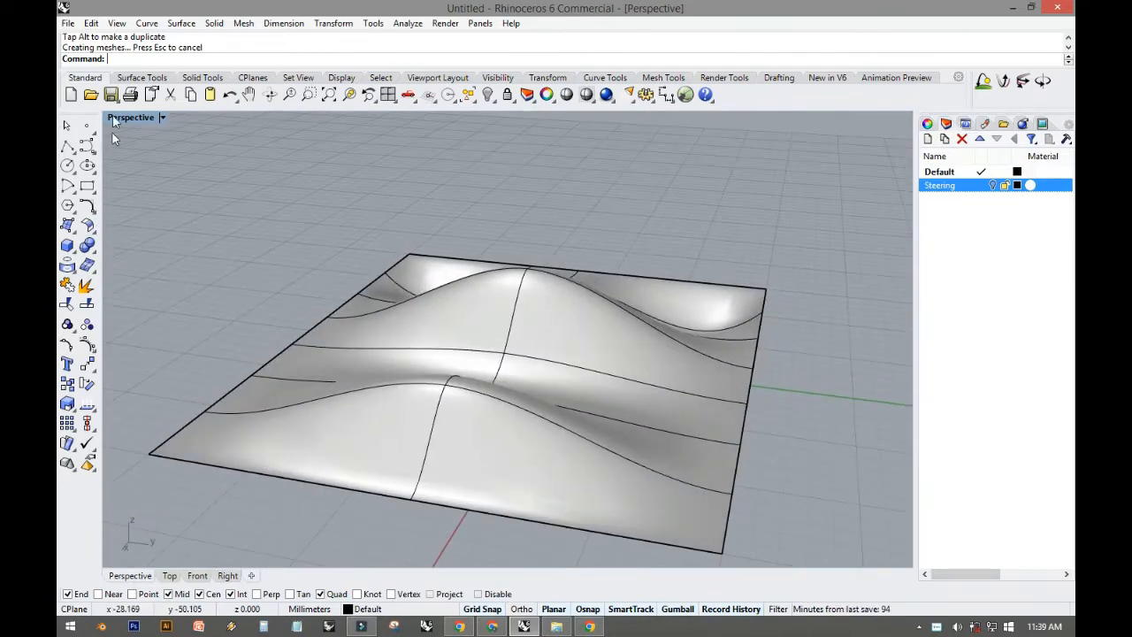
# Step: Draw a circle in the Top view, centred on the origin and reaching the surface's upper edge
pyautogui.doubleClick(118, 120)
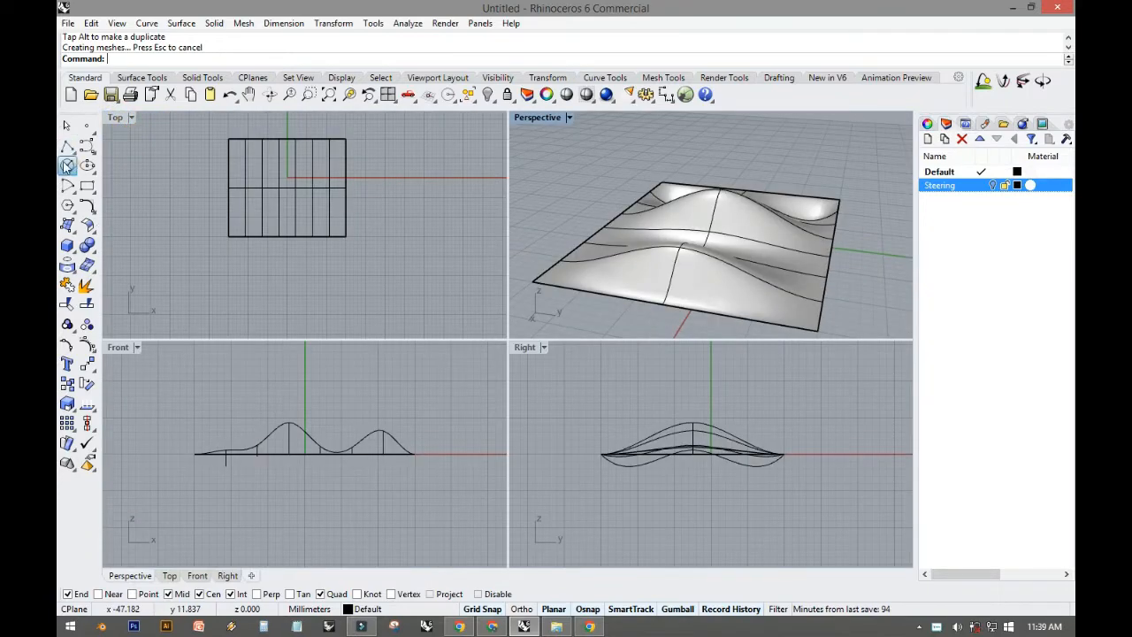
pyautogui.click(67, 165)
pyautogui.scroll(3, 270, 170)
pyautogui.doubleClick(119, 117)
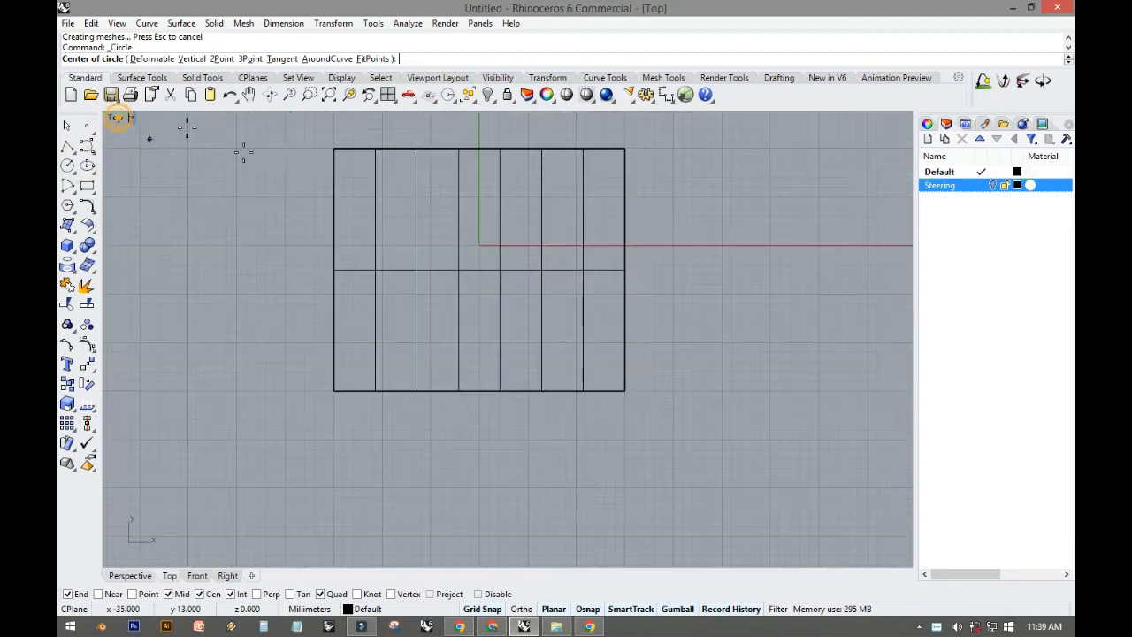
pyautogui.click(479, 245)
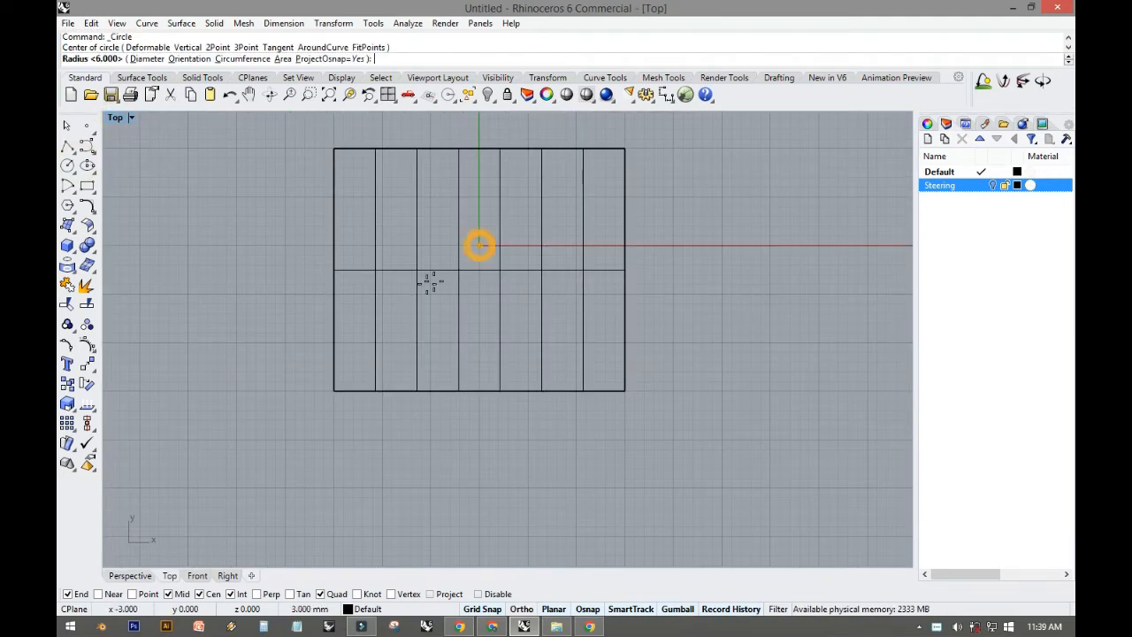
pyautogui.click(378, 300)
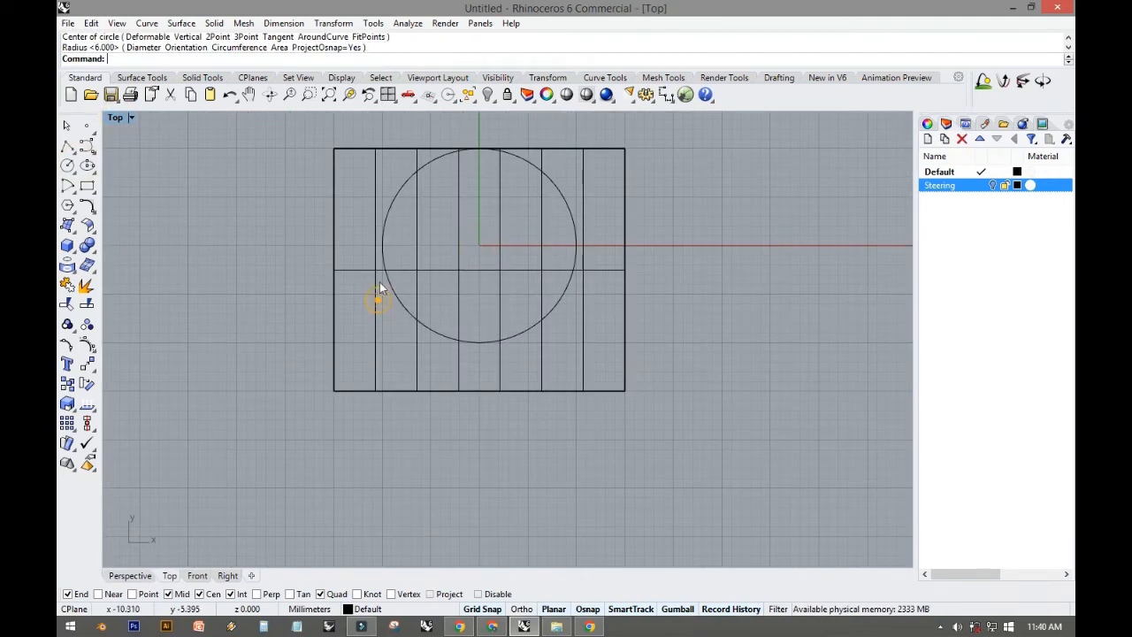
# Step: Move the circle down along Y so it sits near the middle of the surface outline, then deselect it
pyautogui.click(387, 215)
pyautogui.moveTo(480, 189); pyautogui.dragTo(480, 209)
pyautogui.click(274, 256)
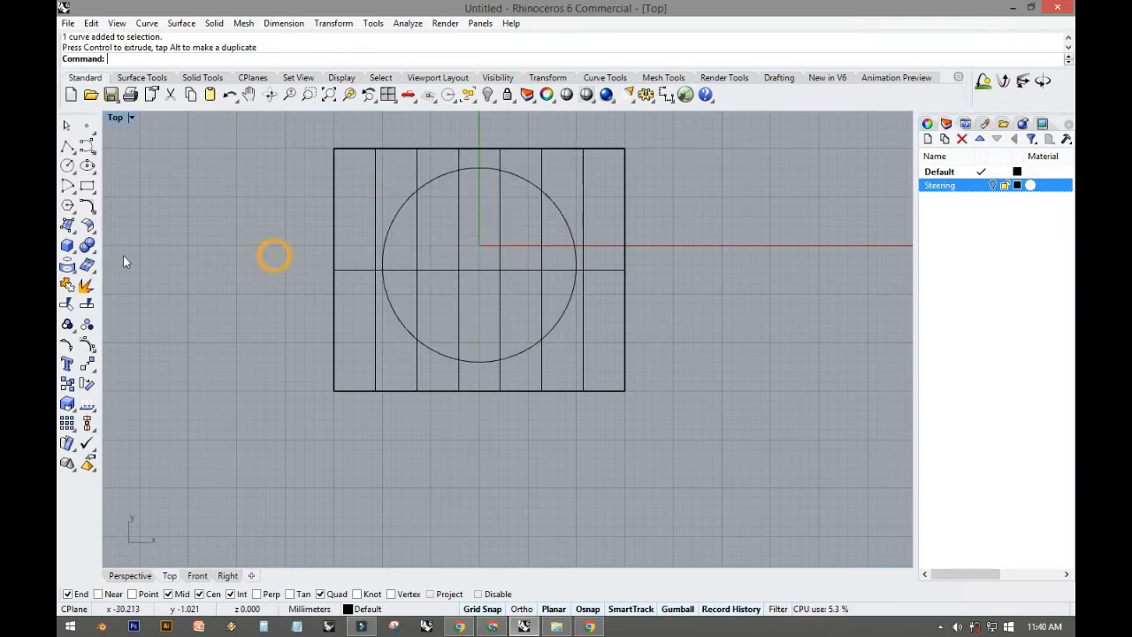
# Step: Trim away the part of the surface outside the circle and finish the trim in the Perspective view
pyautogui.click(67, 304)
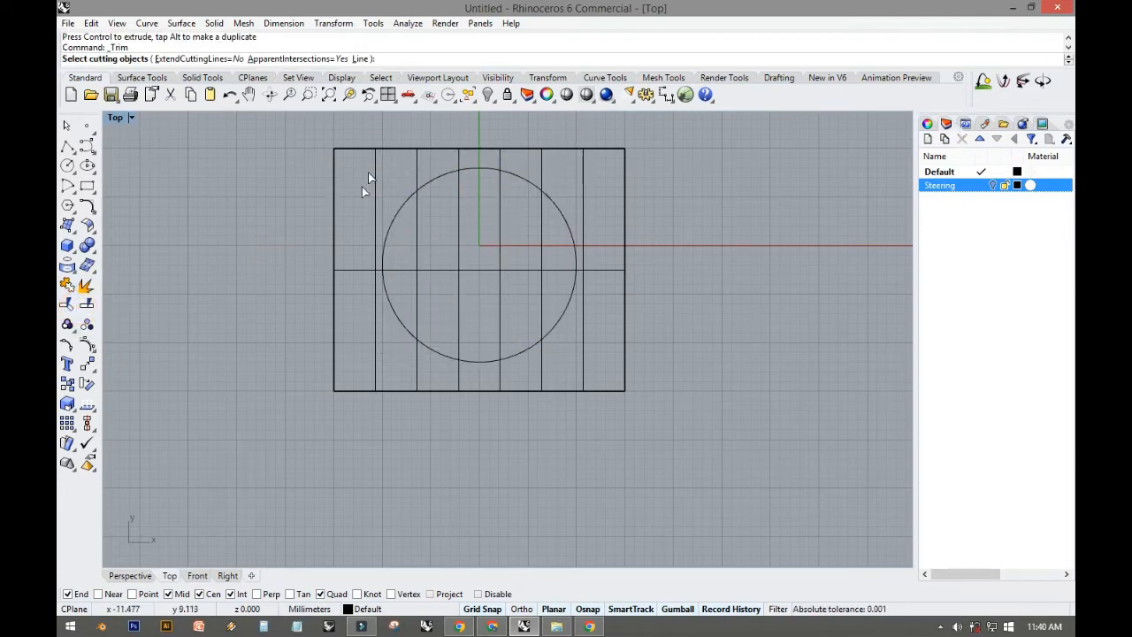
pyautogui.click(394, 228)
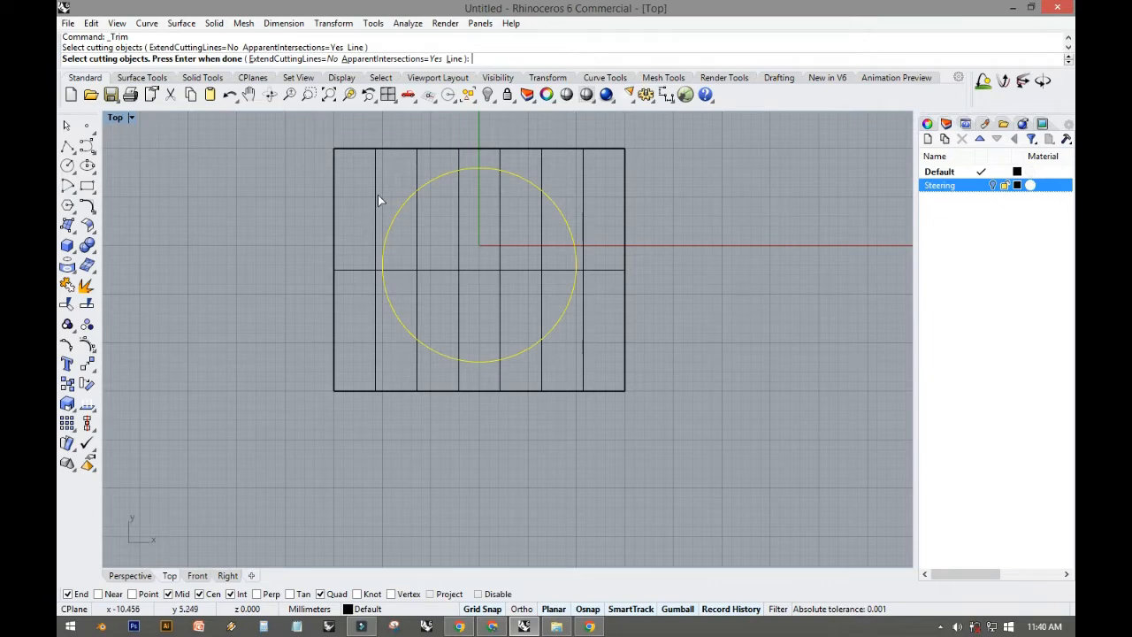
pyautogui.press('Return')
pyautogui.click(378, 187)
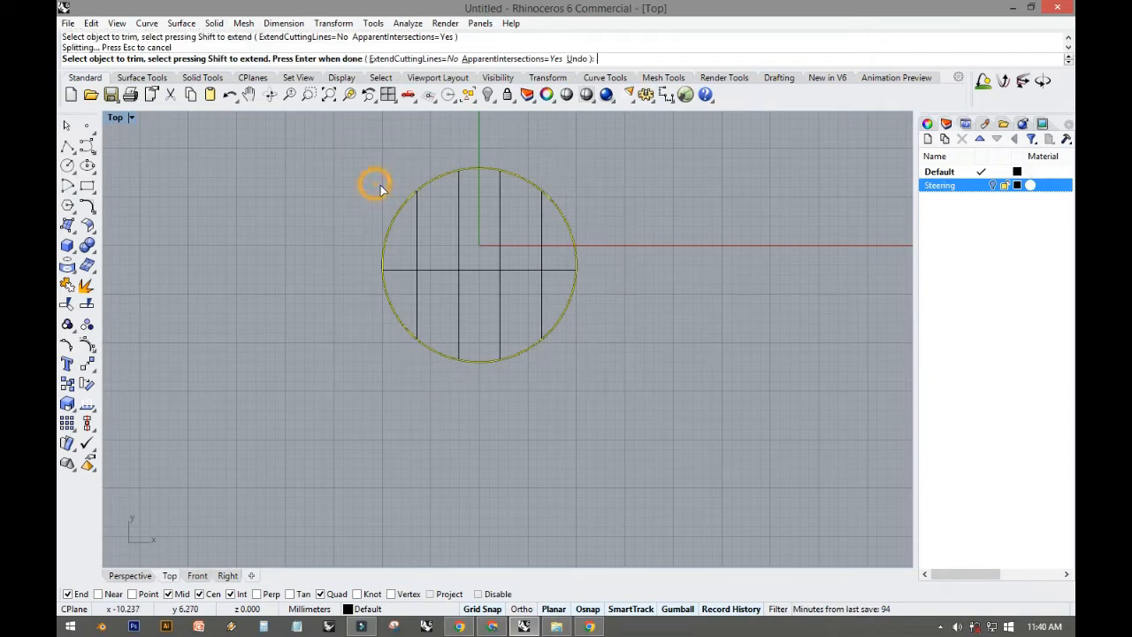
pyautogui.doubleClick(115, 118)
pyautogui.click(546, 154)
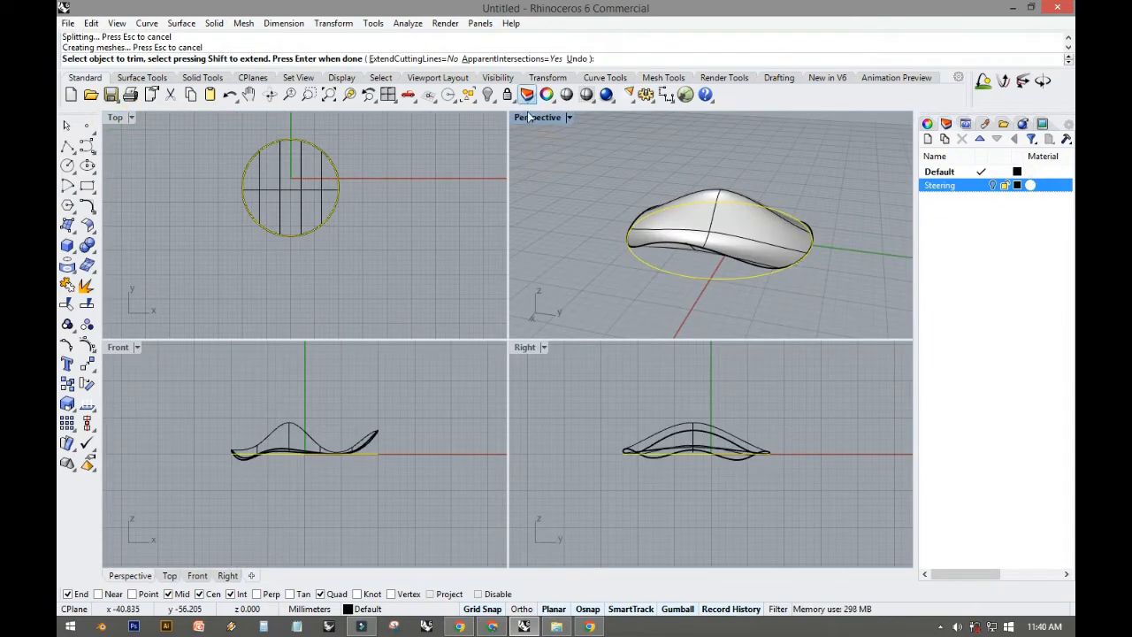
pyautogui.doubleClick(535, 118)
pyautogui.press('Return')
pyautogui.moveTo(652, 210); pyautogui.dragTo(664, 179, button='right')
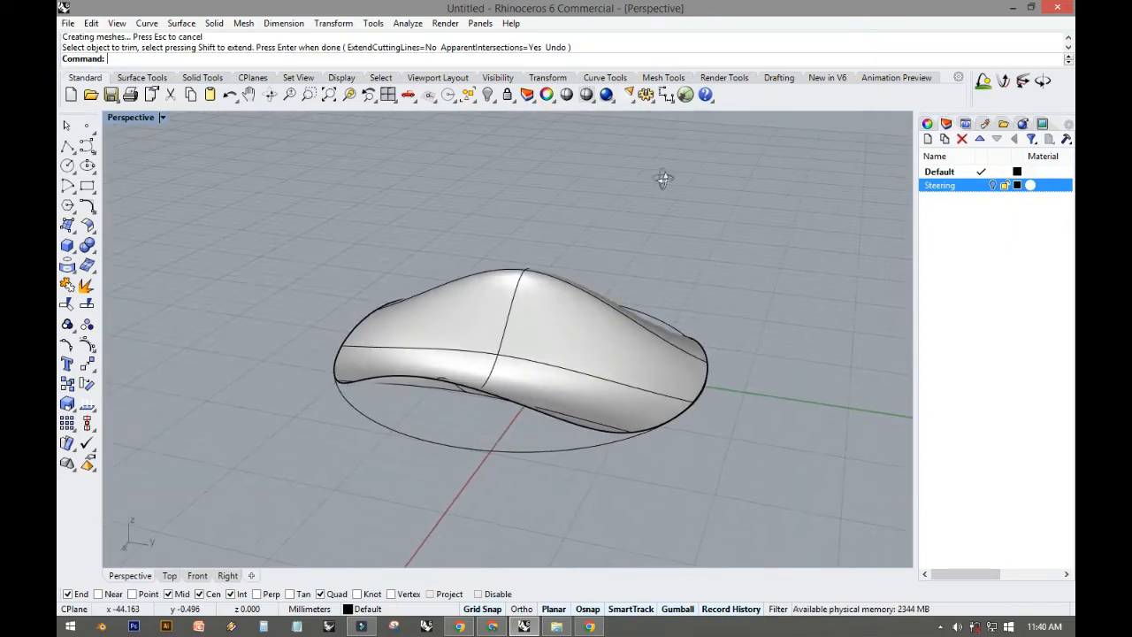
# Step: Show the trimmed surface's control points and move the high central one in the positive X direction
pyautogui.click(480, 330)
pyautogui.moveTo(480, 330); pyautogui.dragTo(607, 266, button='right')
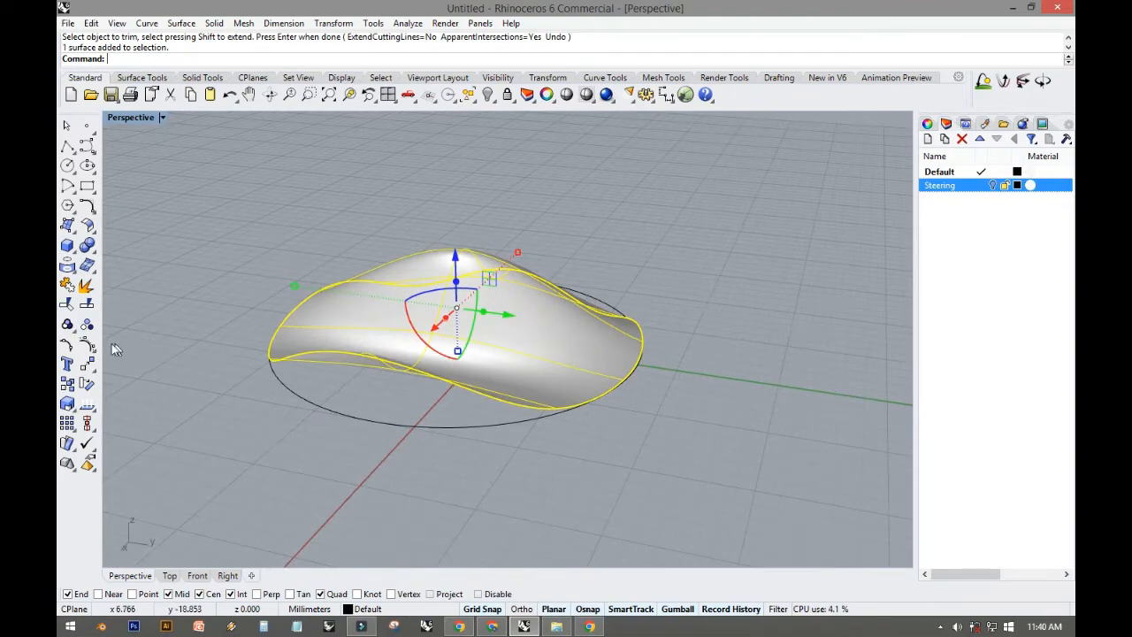
pyautogui.click(88, 345)
pyautogui.moveTo(139, 341); pyautogui.dragTo(470, 401, button='right')
pyautogui.moveTo(578, 256); pyautogui.dragTo(495, 236, button='right')
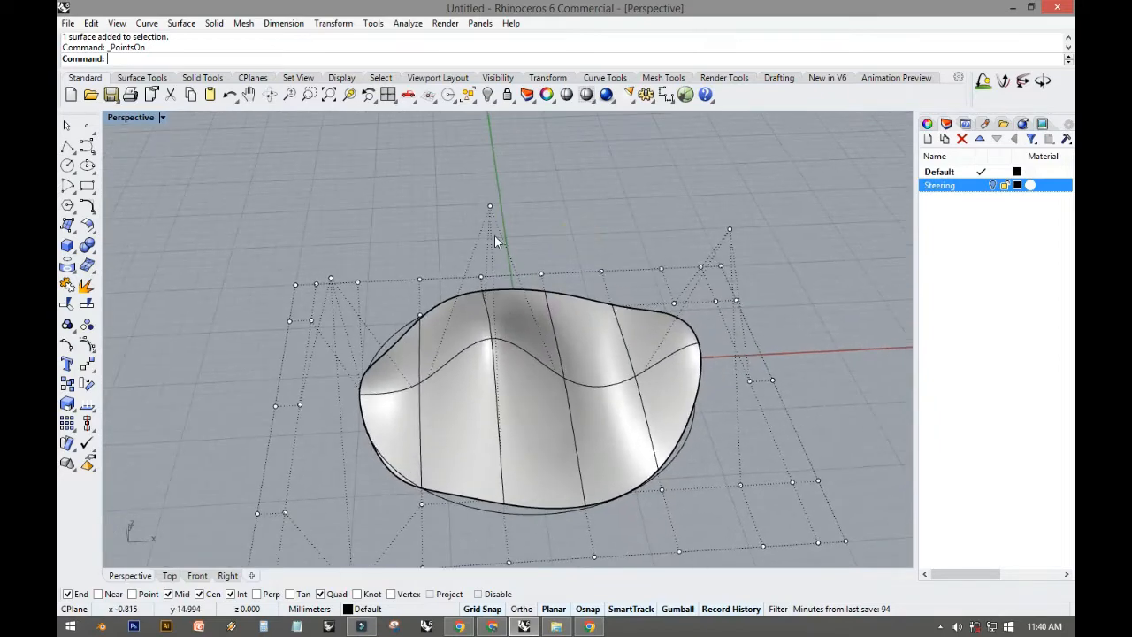
pyautogui.click(490, 207)
pyautogui.moveTo(531, 204); pyautogui.dragTo(731, 210)
# Step: Move a control point over the middle of the trimmed surface in the negative X direction
pyautogui.moveTo(607, 333); pyautogui.dragTo(571, 352, button='right')
pyautogui.click(547, 358)
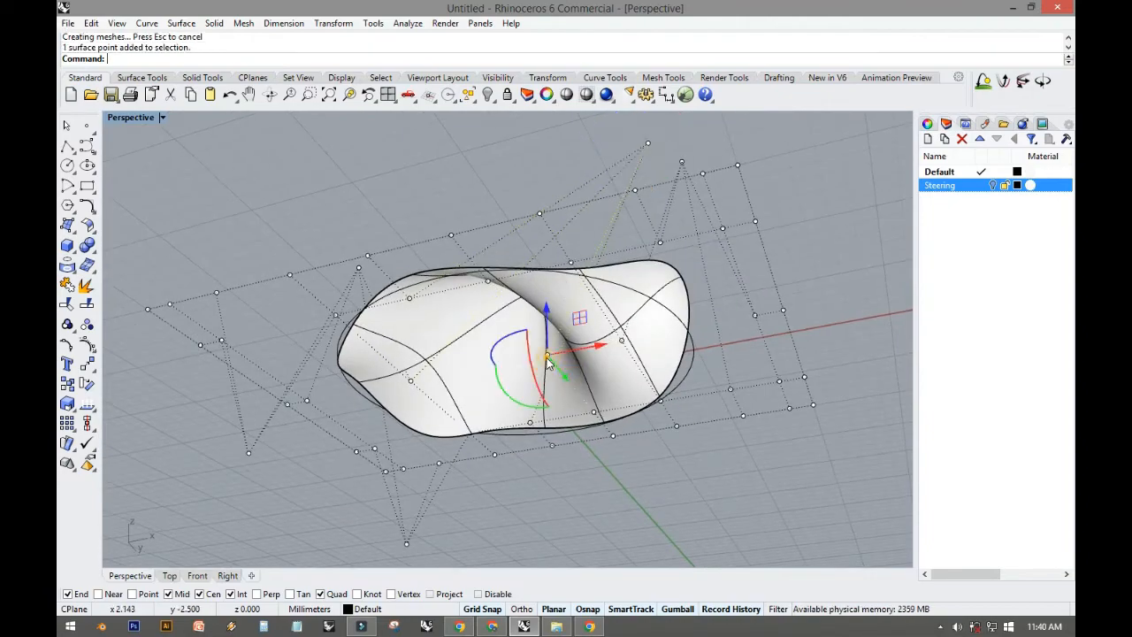
pyautogui.moveTo(587, 350); pyautogui.dragTo(455, 378)
# Step: Hide the control points, then delete the trimmed surface together with the circle
pyautogui.moveTo(467, 409); pyautogui.dragTo(297, 447, button='right')
pyautogui.press('Escape')
pyautogui.moveTo(180, 224); pyautogui.dragTo(725, 510)
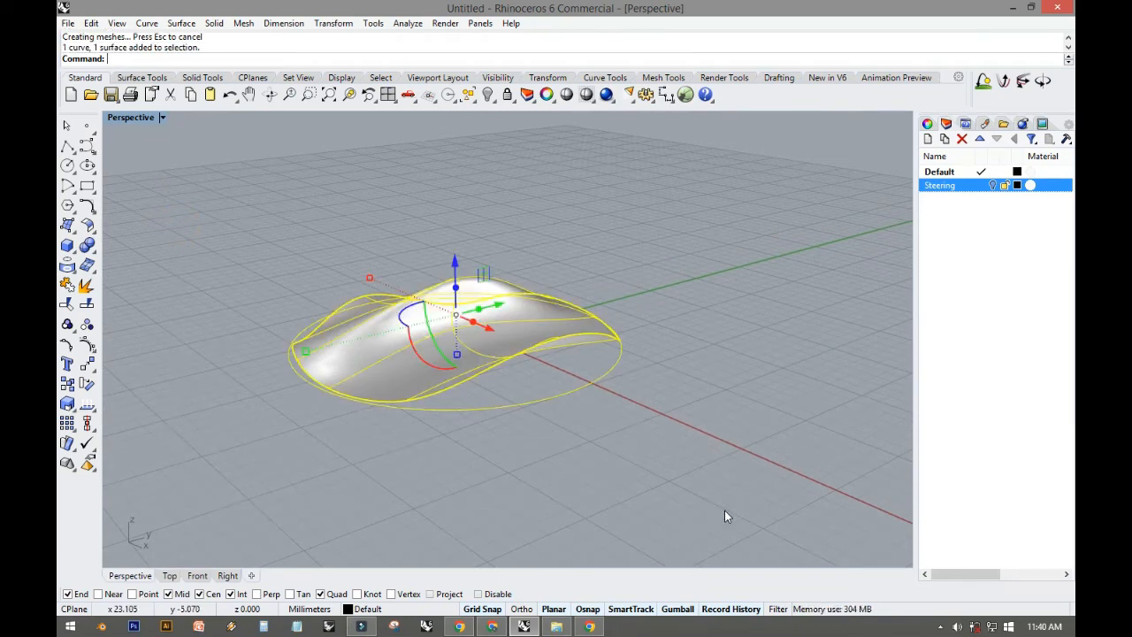
pyautogui.press('Delete')
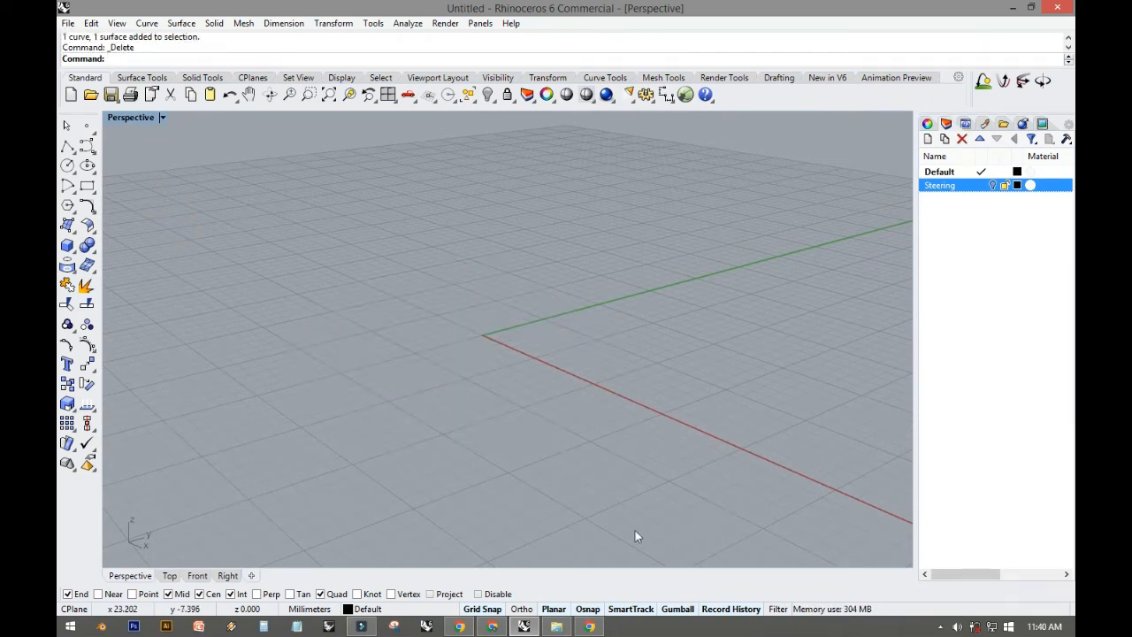
# Step: Create a sphere centred on the origin with a radius of 25 mm and bring it into the Perspective view
pyautogui.click(68, 247)
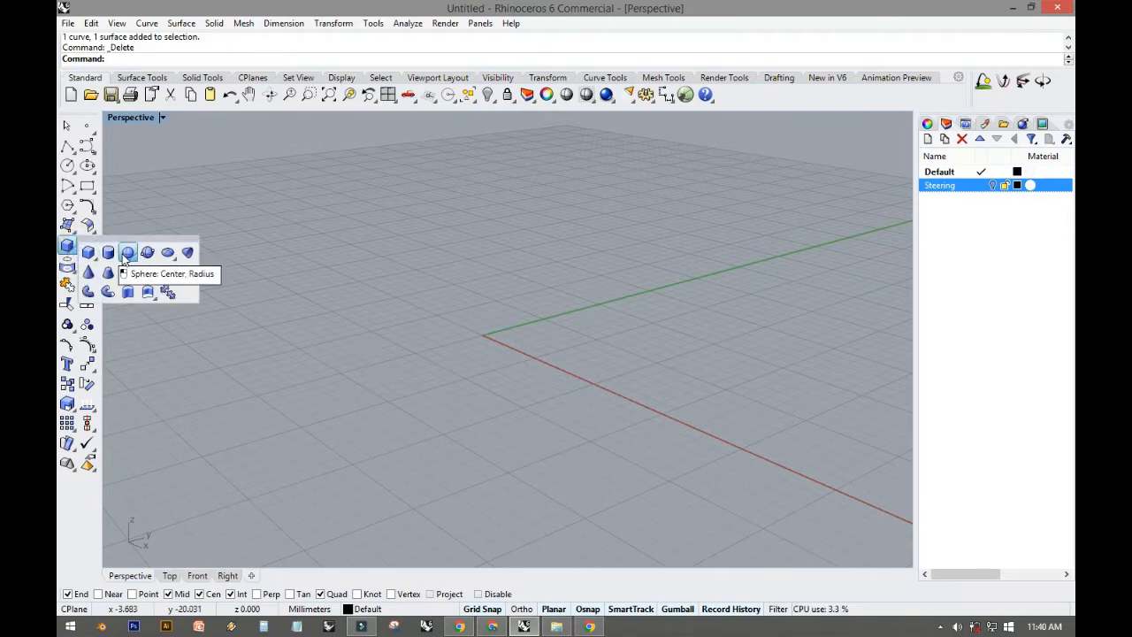
pyautogui.click(126, 254)
pyautogui.doubleClick(133, 117)
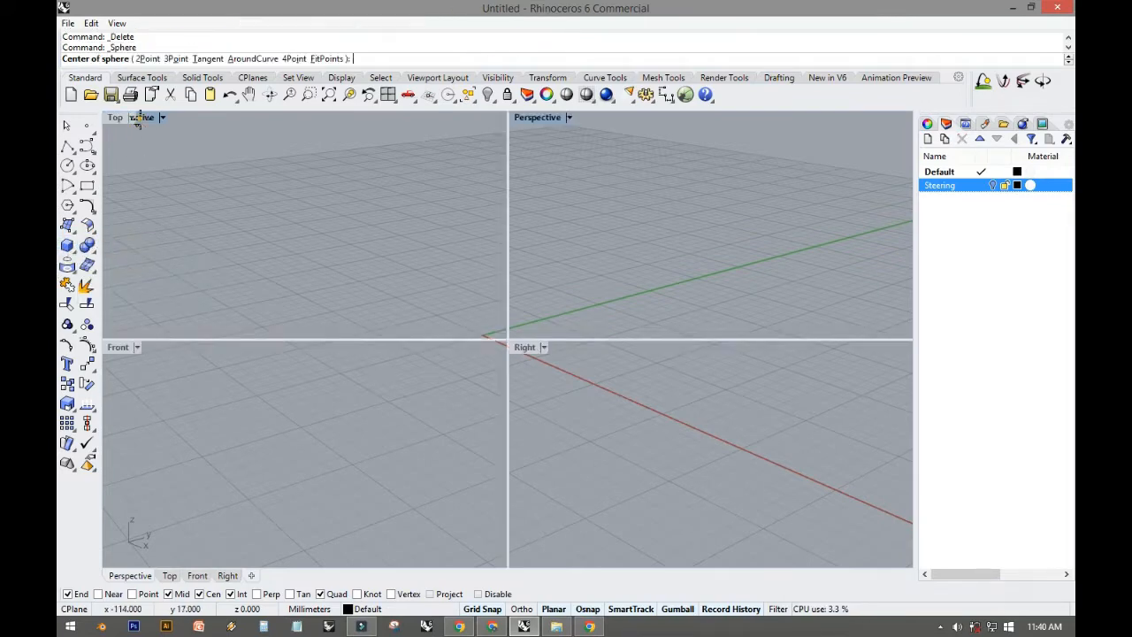
pyautogui.click(290, 179)
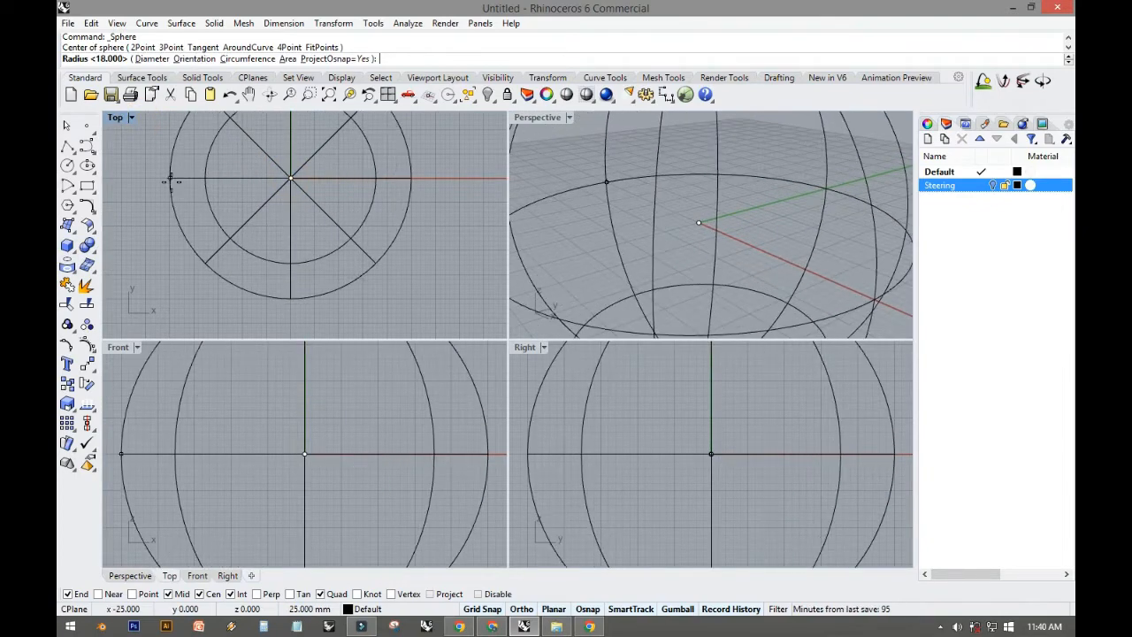
pyautogui.click(170, 179)
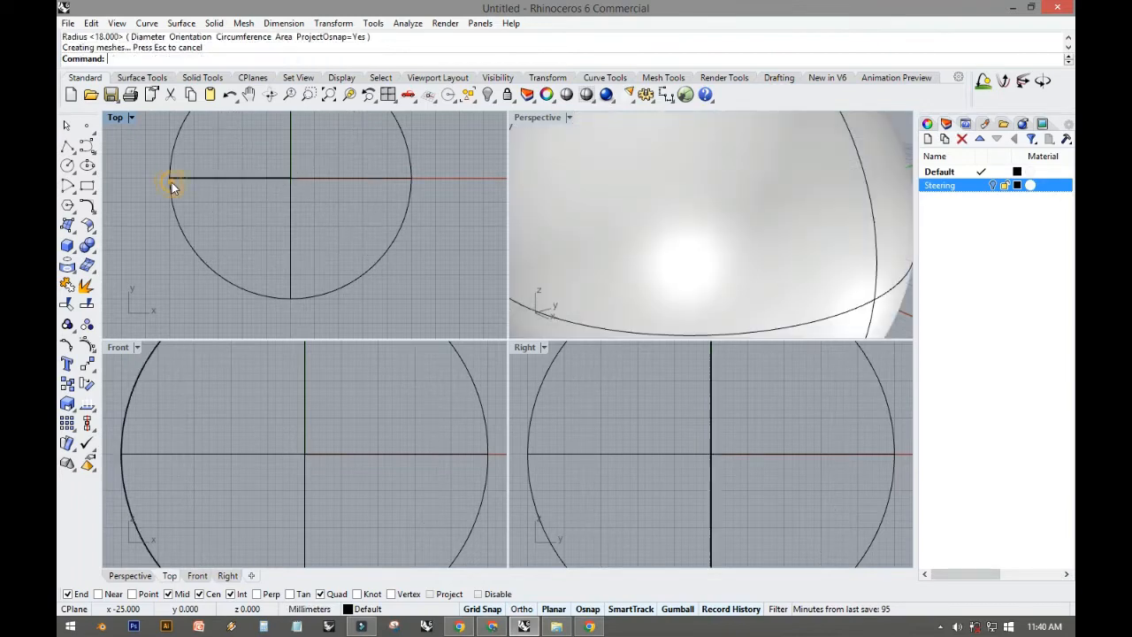
pyautogui.doubleClick(528, 121)
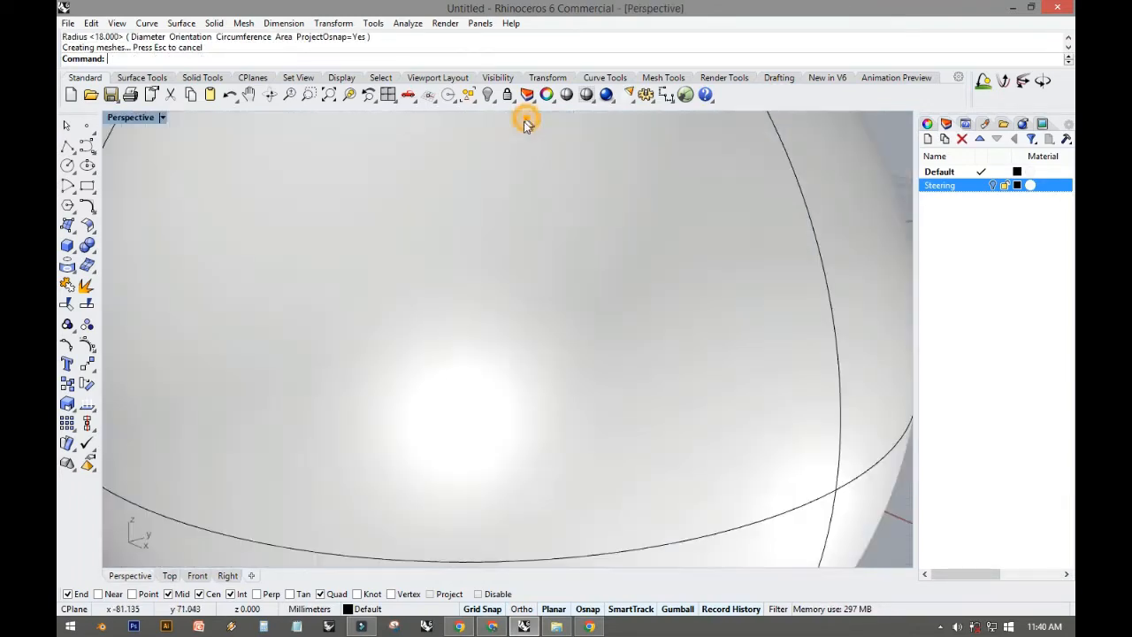
pyautogui.keyDown('ctrl'); pyautogui.moveTo(516, 126); pyautogui.dragTo(559, 370, button='right'); pyautogui.keyUp('ctrl')
# Step: Turn on the control points of the sphere
pyautogui.click(550, 365)
pyautogui.moveTo(682, 367)
pyautogui.keyDown('shift'); pyautogui.mouseDown(button='right')
pyautogui.moveTo(646, 315)
pyautogui.moveTo(397, 354)
pyautogui.moveTo(298, 331)
pyautogui.moveTo(719, 289)
pyautogui.moveTo(599, 334)
pyautogui.moveTo(640, 280)
pyautogui.moveTo(592, 286)
pyautogui.moveTo(487, 333)
pyautogui.moveTo(670, 354)
pyautogui.moveTo(663, 364)
pyautogui.mouseUp(button='right'); pyautogui.keyUp('shift')
pyautogui.click(297, 326)
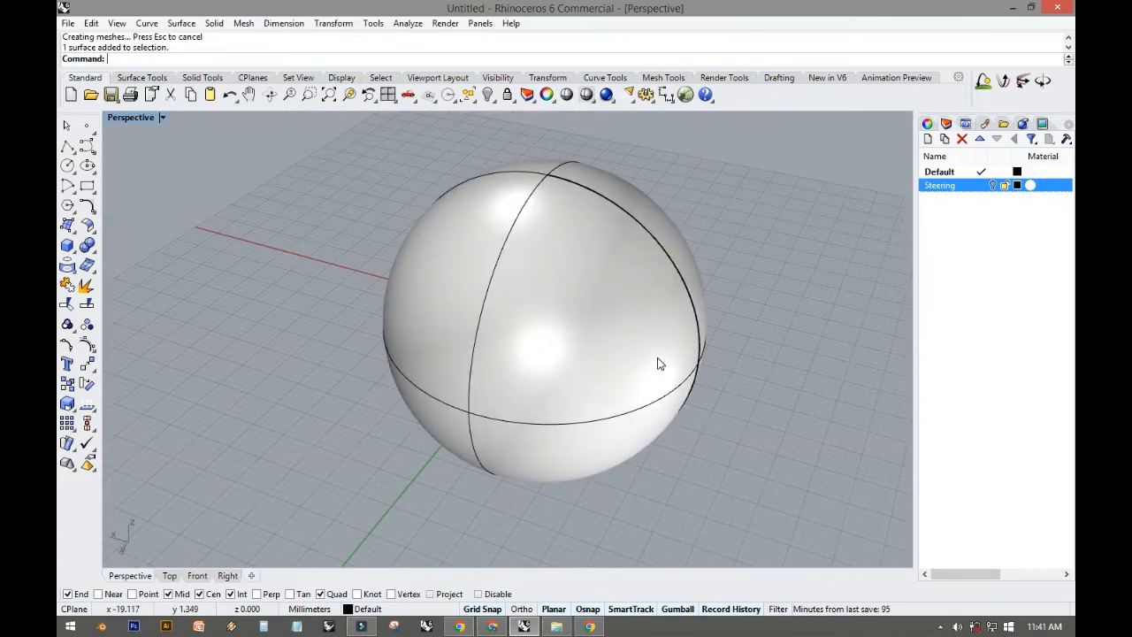
pyautogui.click(610, 347)
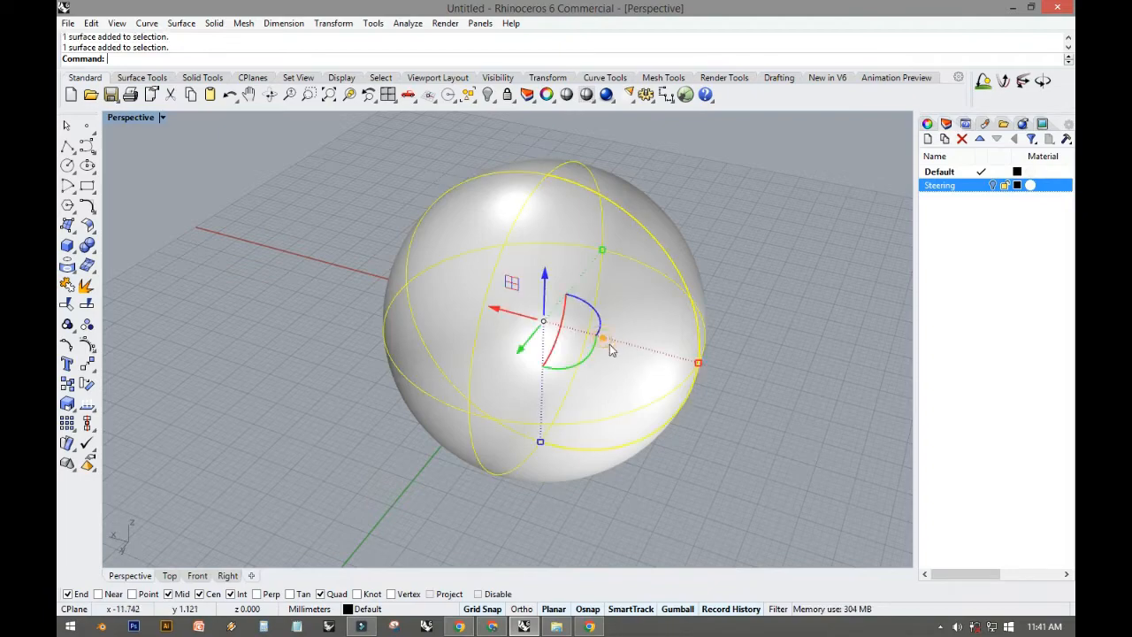
pyautogui.click(88, 347)
pyautogui.moveTo(544, 353); pyautogui.dragTo(327, 374, button='right')
pyautogui.moveTo(367, 315); pyautogui.dragTo(379, 303, button='right')
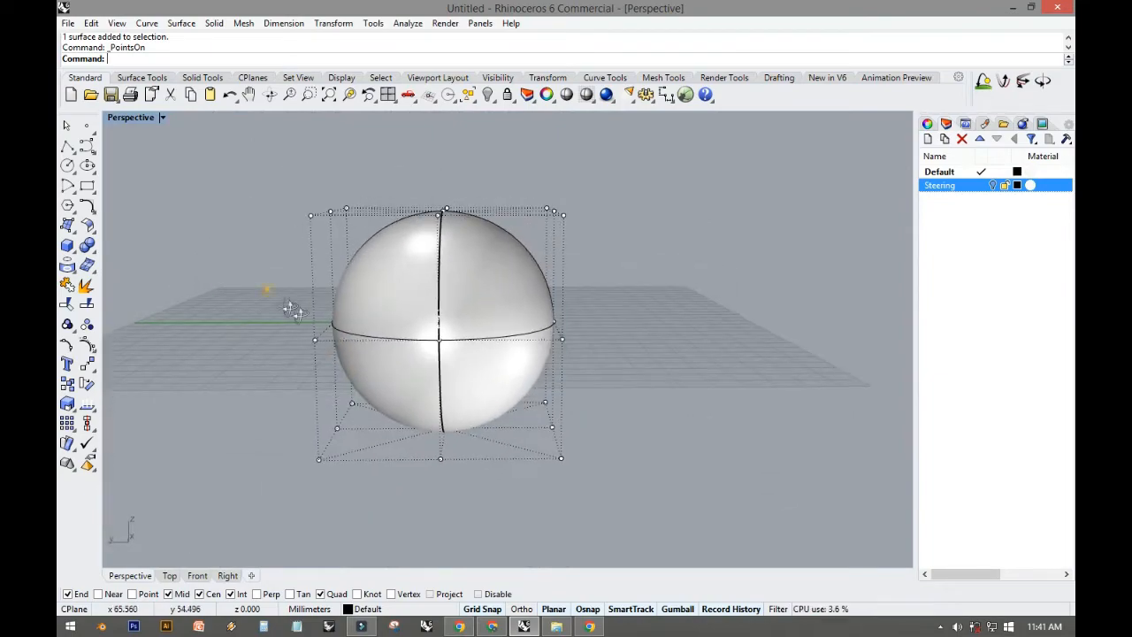
pyautogui.moveTo(292, 310); pyautogui.dragTo(376, 305, button='right')
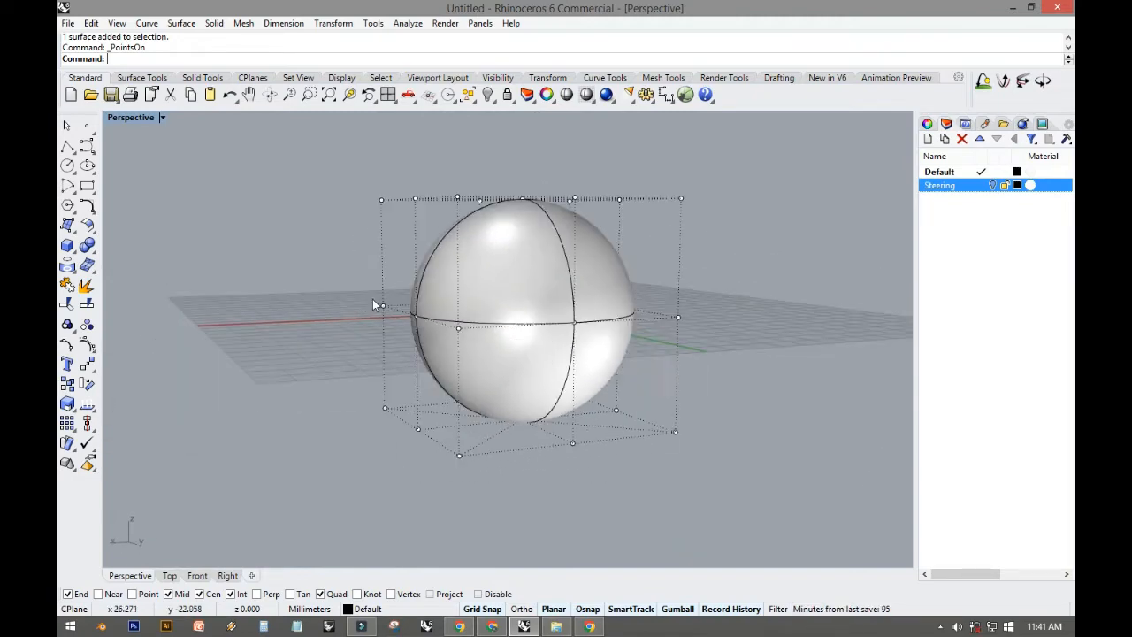
# Step: Push equator control points on the sphere's positive X side inward along X to dent it
pyautogui.moveTo(473, 353); pyautogui.dragTo(465, 349)
pyautogui.moveTo(412, 317); pyautogui.dragTo(458, 324)
pyautogui.click(348, 308)
pyautogui.moveTo(438, 295); pyautogui.dragTo(441, 321, button='right')
# Step: Inspect the dented area of the sphere from close up and from several sides
pyautogui.scroll(5, 477, 331)
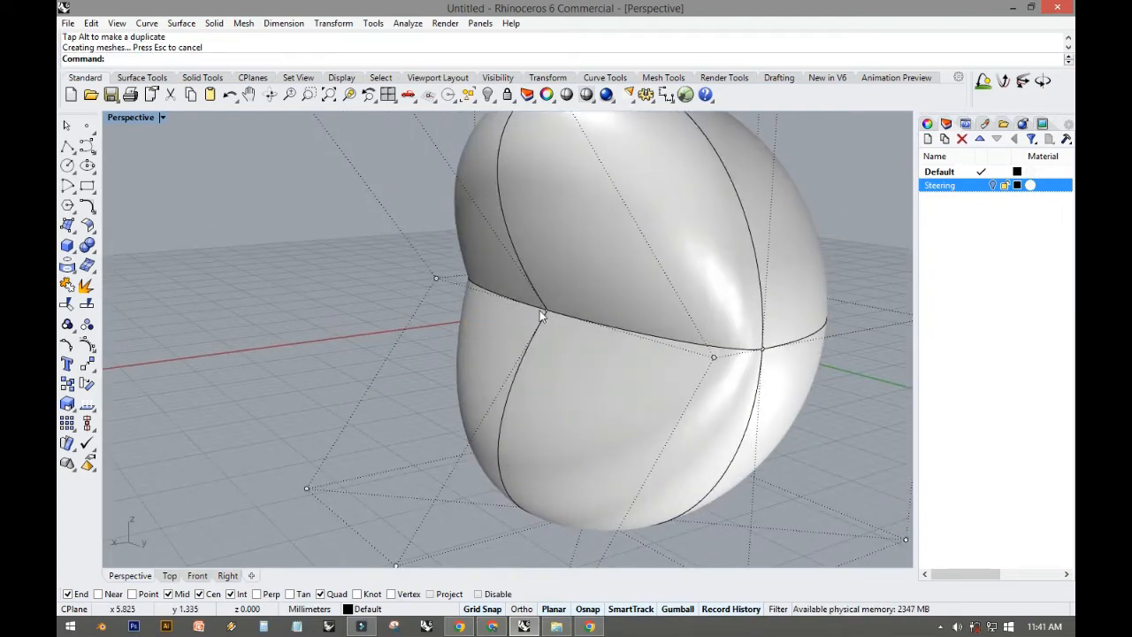
pyautogui.moveTo(540, 311); pyautogui.dragTo(395, 314, button='right')
pyautogui.moveTo(441, 352); pyautogui.dragTo(522, 358, button='right')
pyautogui.moveTo(598, 361); pyautogui.dragTo(641, 369, button='right')
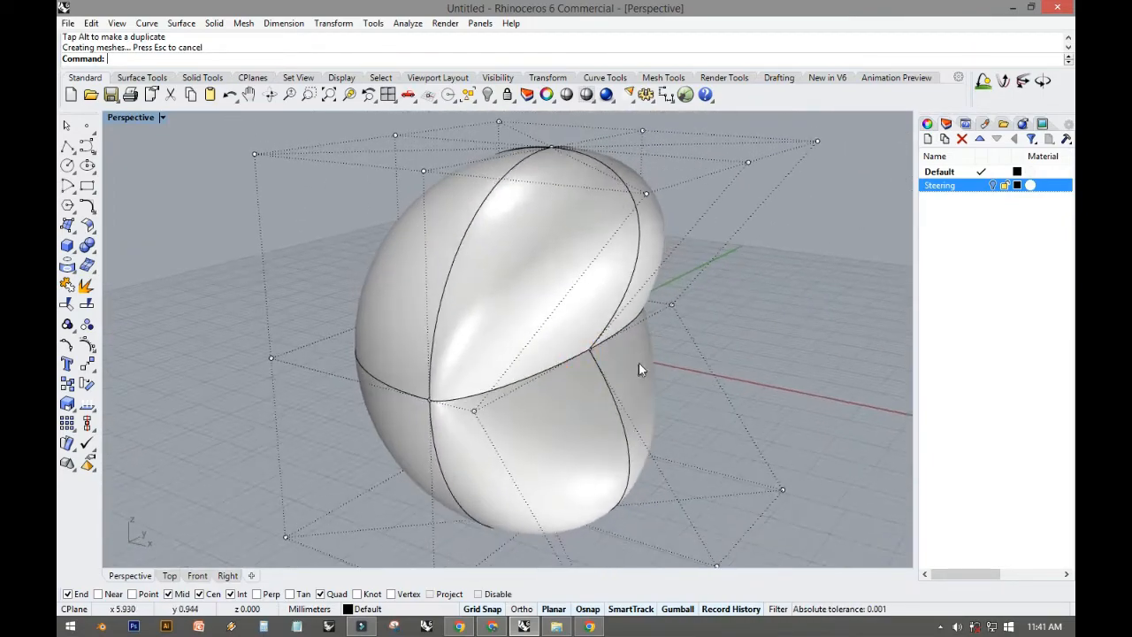
pyautogui.click(597, 359)
pyautogui.moveTo(614, 355); pyautogui.dragTo(619, 385)
pyautogui.click(755, 327)
pyautogui.moveTo(755, 326); pyautogui.dragTo(551, 324, button='right')
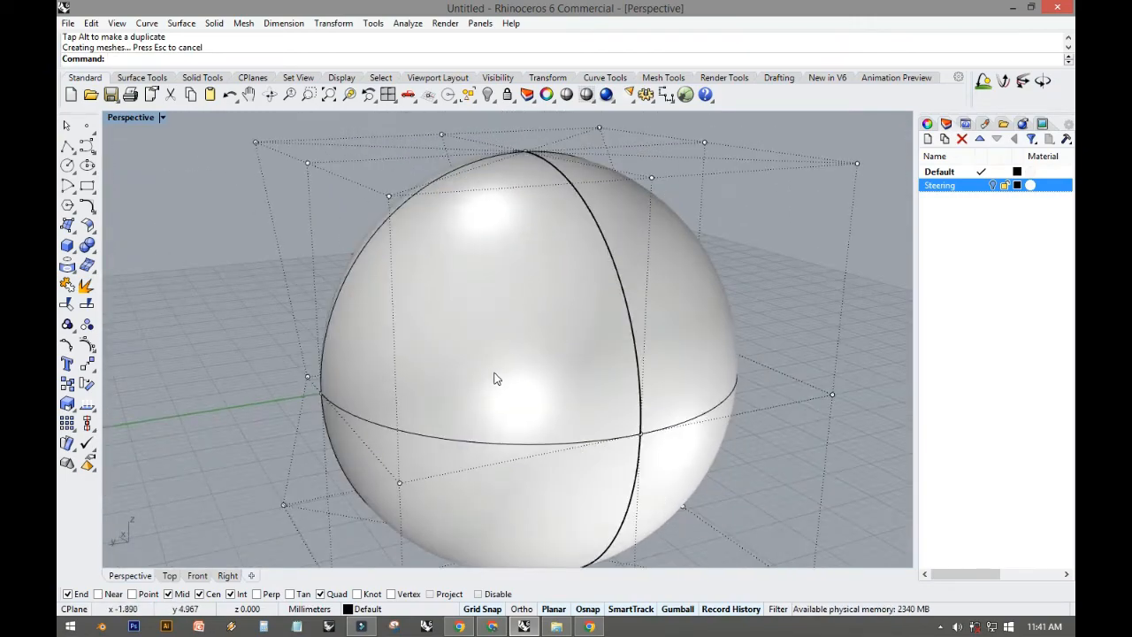
# Step: Select the other control points around the sphere's equator and scale them inward along Y to form a waist
pyautogui.scroll(-5, 469, 387)
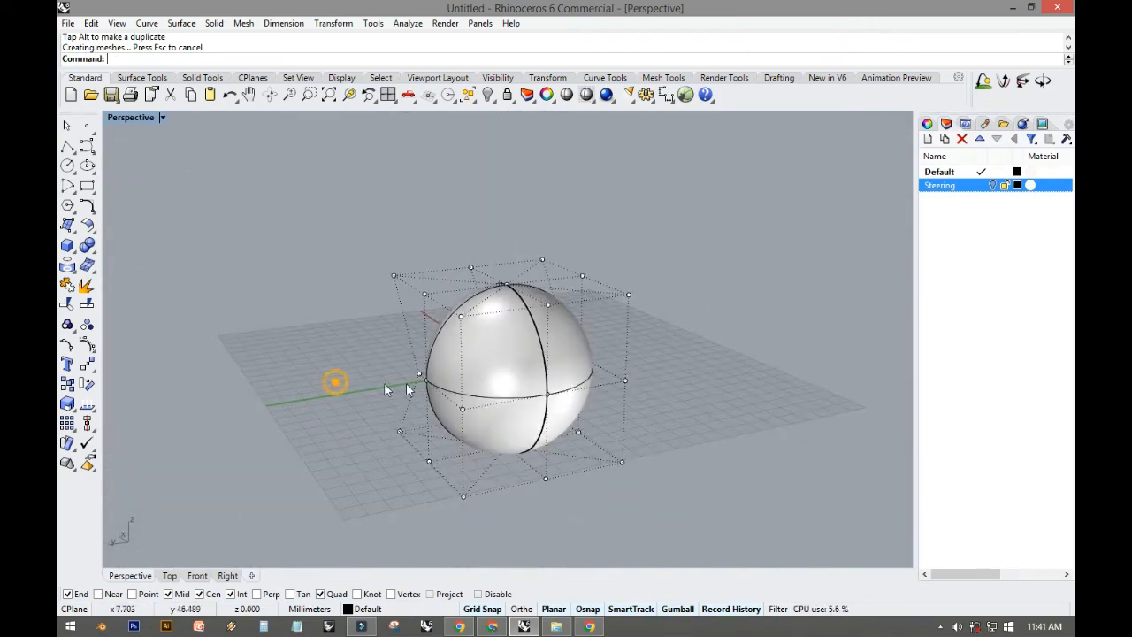
pyautogui.click(419, 376)
pyautogui.keyDown('shift'); pyautogui.click(426, 382); pyautogui.keyUp('shift')
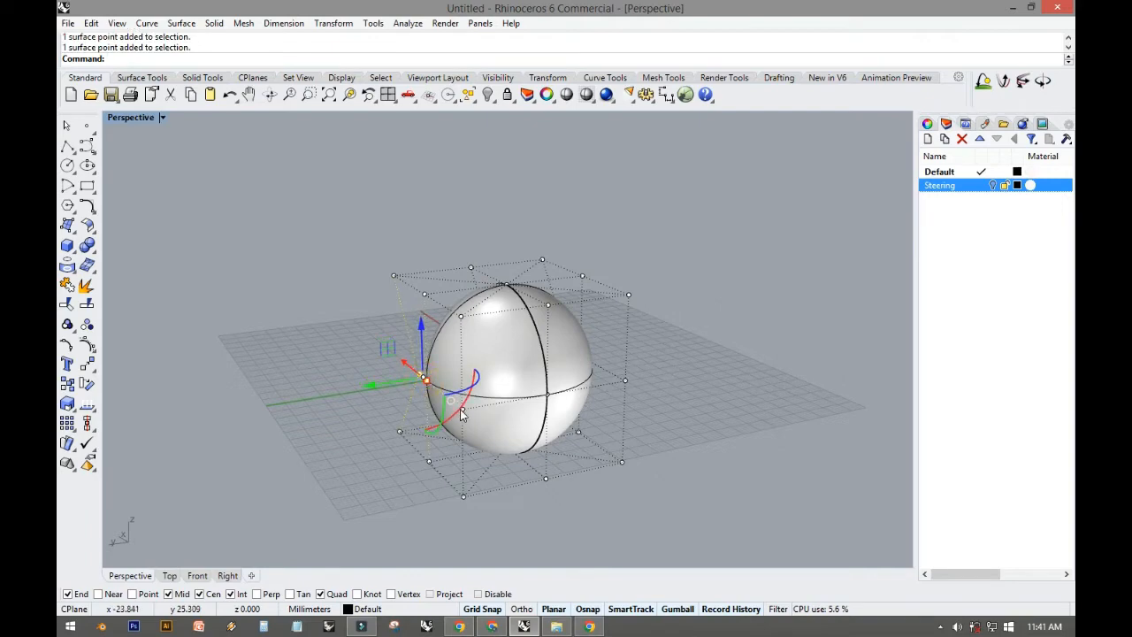
pyautogui.keyDown('shift'); pyautogui.click(460, 410); pyautogui.keyUp('shift')
pyautogui.moveTo(625, 381); pyautogui.dragTo(543, 393, button='right')
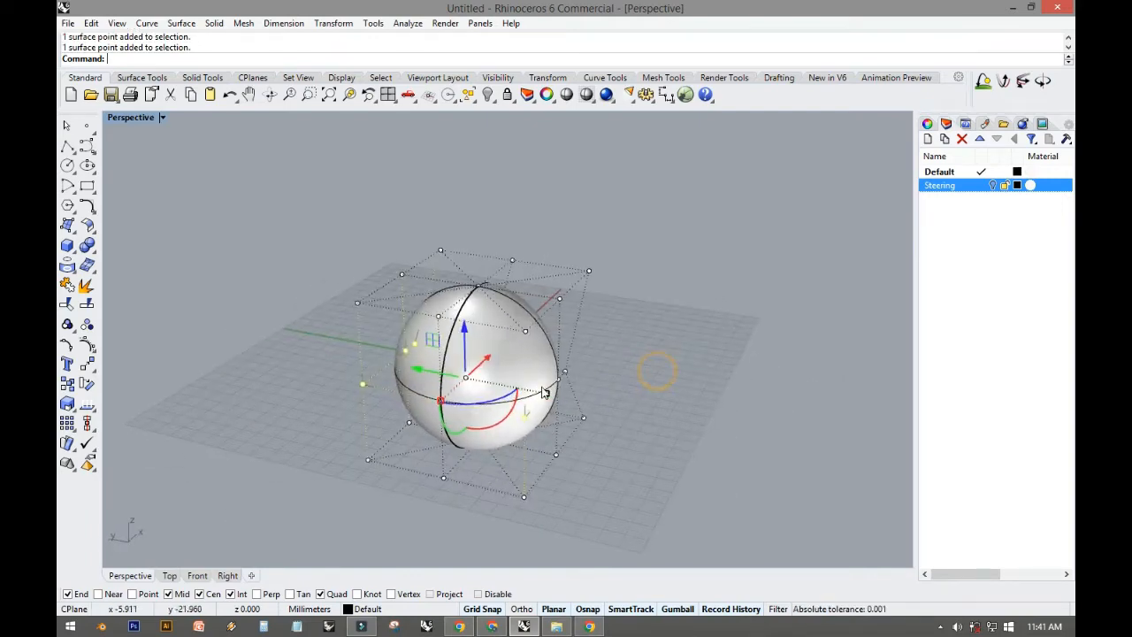
pyautogui.keyDown('shift'); pyautogui.click(566, 372); pyautogui.keyUp('shift')
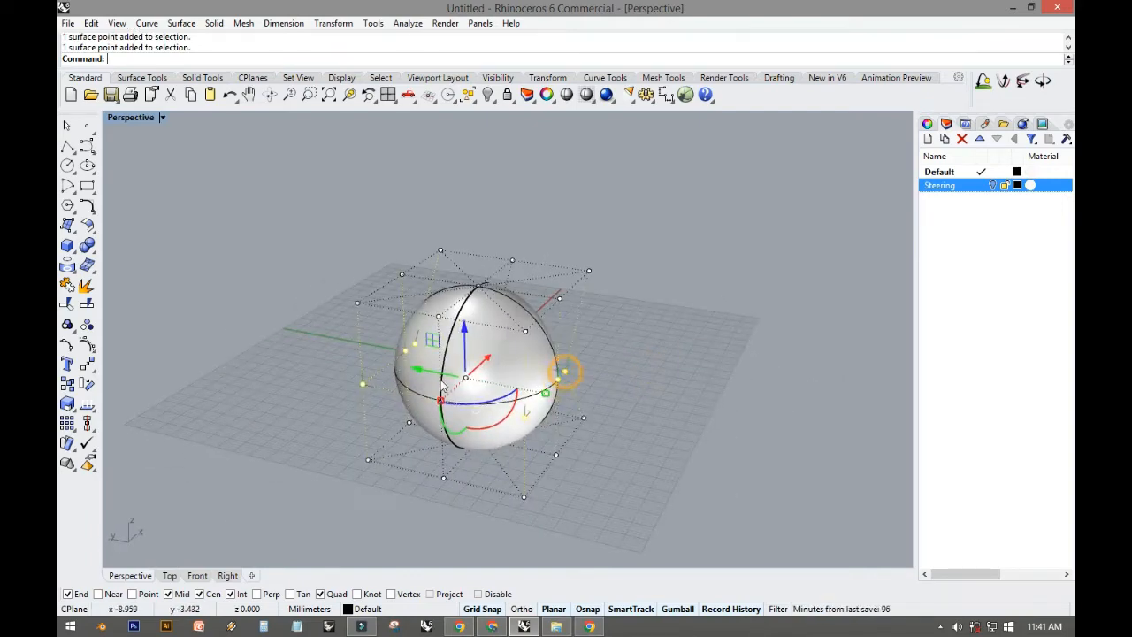
pyautogui.moveTo(423, 379); pyautogui.dragTo(460, 383, button='right')
pyautogui.scroll(4, 492, 377)
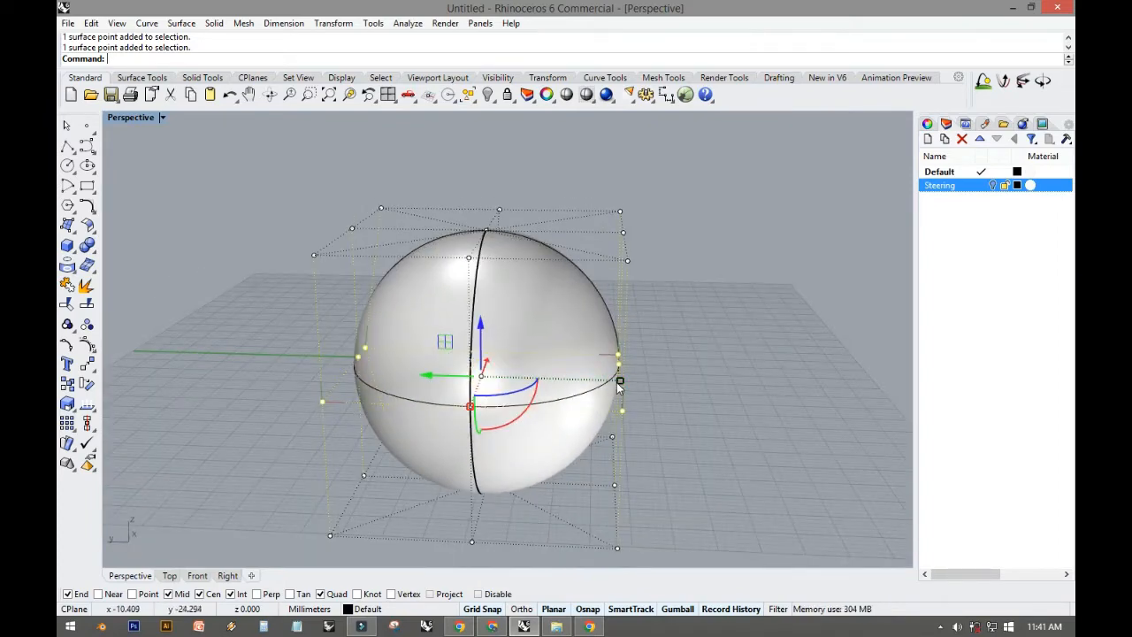
pyautogui.moveTo(619, 383); pyautogui.dragTo(553, 384)
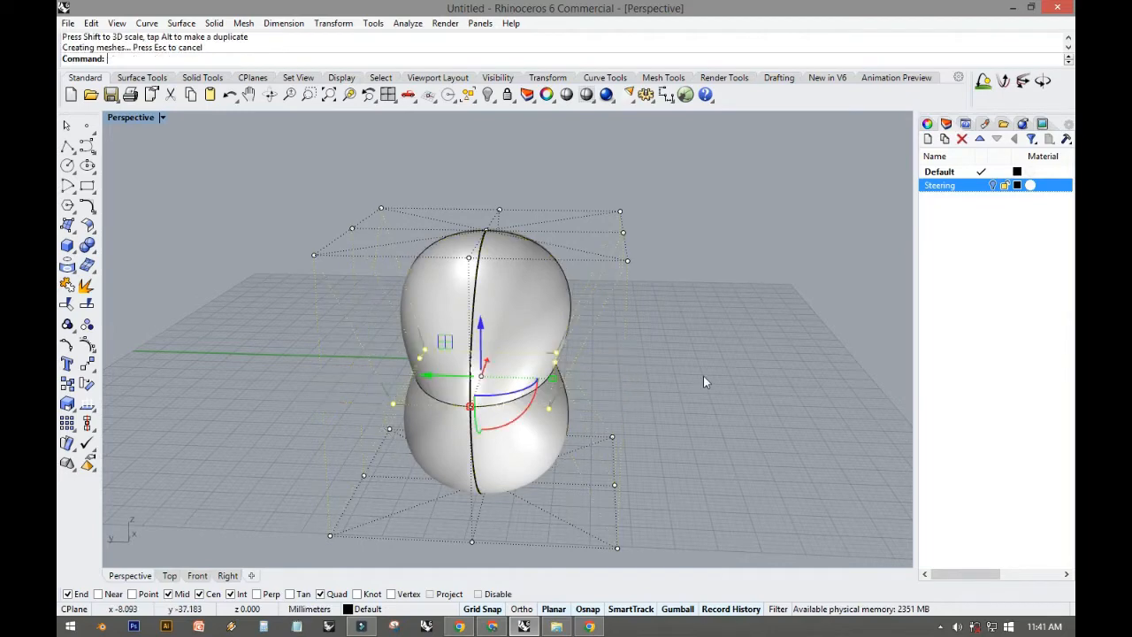
# Step: Undo and redo the scaling of the equator points to compare both shapes, then clear the point selection
pyautogui.moveTo(703, 382); pyautogui.dragTo(376, 399, button='right')
pyautogui.hotkey('ctrl', 'z')
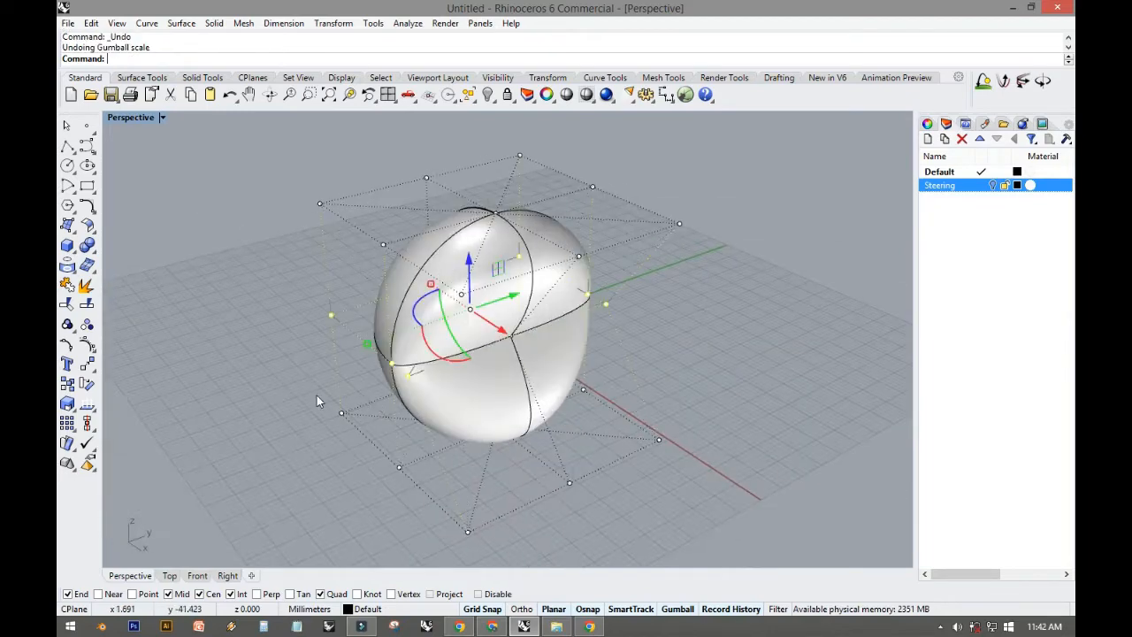
pyautogui.hotkey('ctrl', 'y')
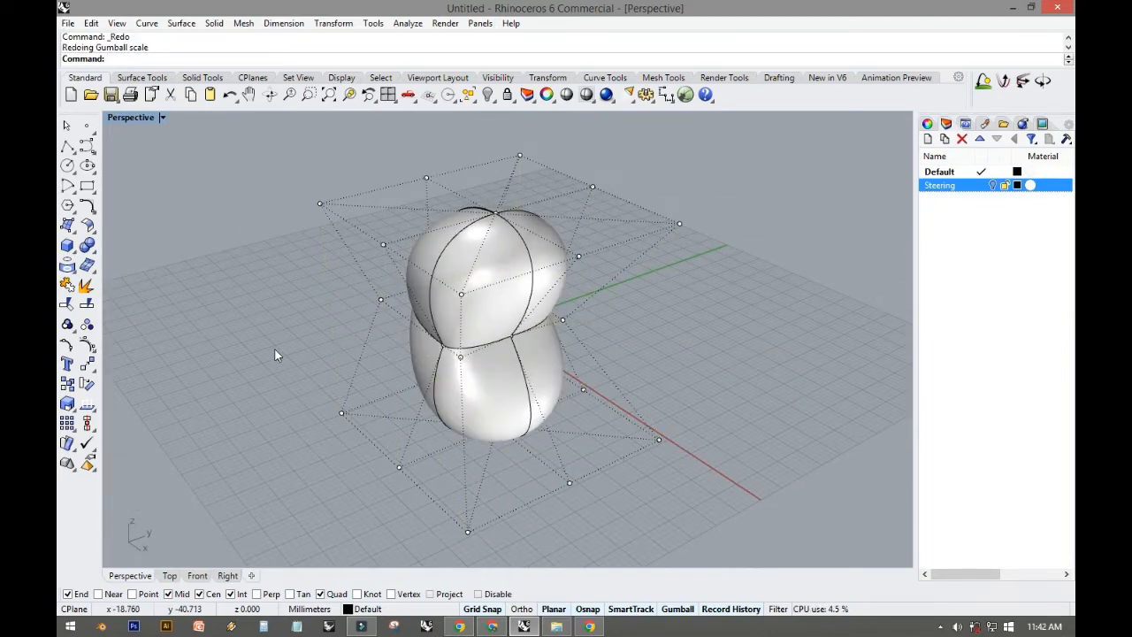
pyautogui.press('Escape')
# Step: Undo the equator scaling and the inward control point moves to restore the round sphere
pyautogui.moveTo(274, 354); pyautogui.dragTo(642, 346, button='right')
pyautogui.hotkey('ctrl', 'z')
pyautogui.hotkey('ctrl', 'z')
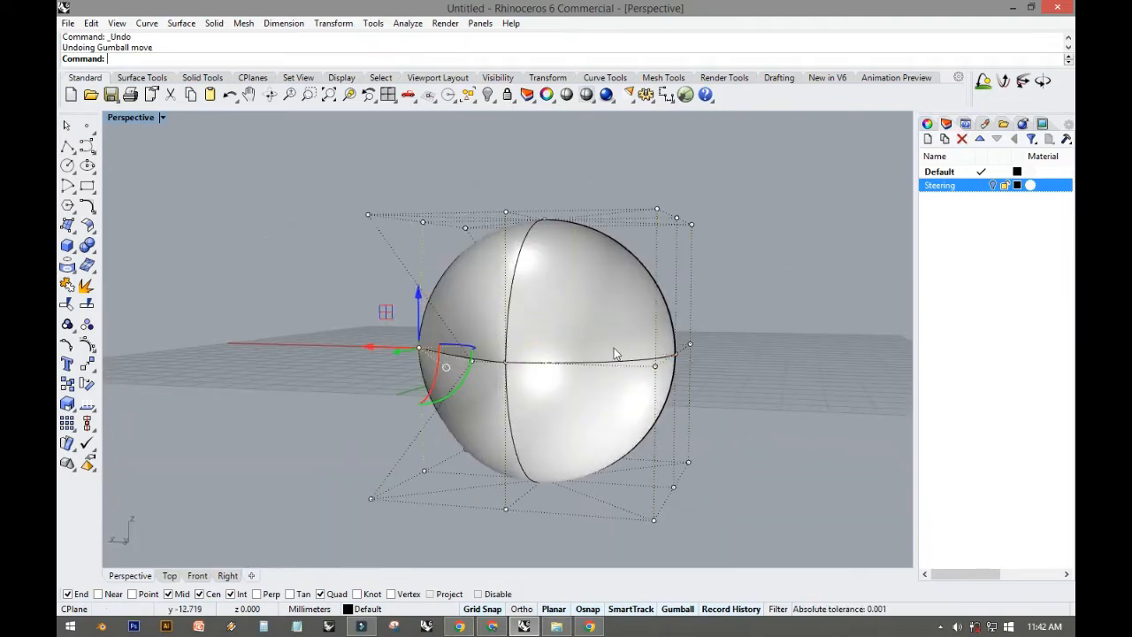
pyautogui.moveTo(321, 370); pyautogui.dragTo(591, 470, button='right')
pyautogui.moveTo(717, 477); pyautogui.dragTo(495, 405, button='right')
pyautogui.moveTo(397, 401); pyautogui.dragTo(394, 354, button='right')
# Step: Rebuild the sphere with point counts of 10 in U and 10 in V, keeping degree 3 in both directions
pyautogui.click(502, 335)
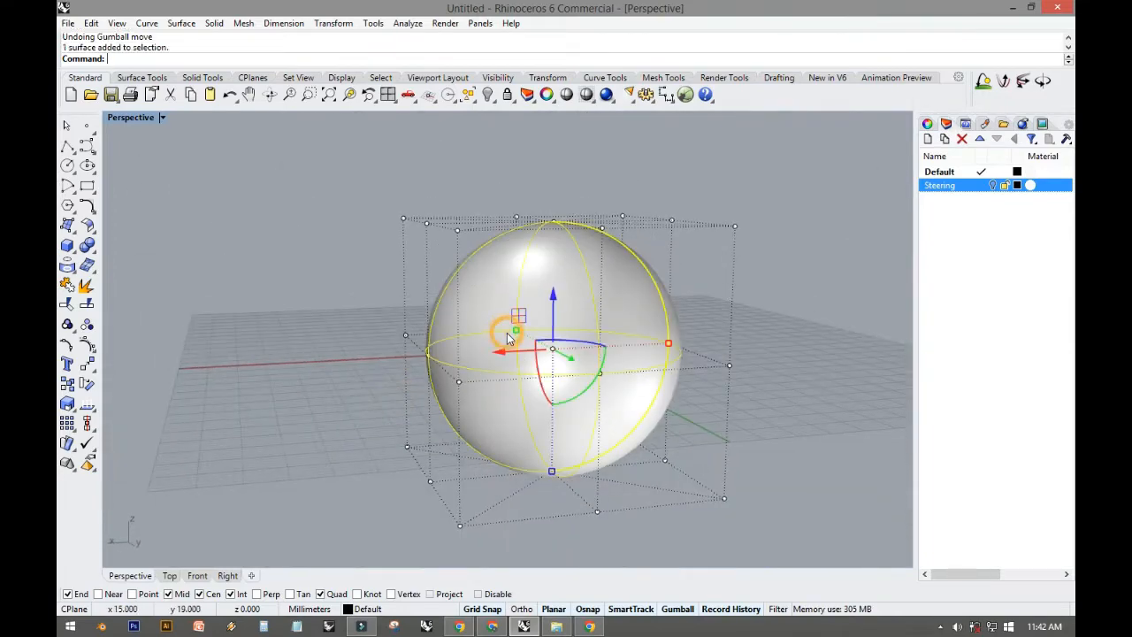
pyautogui.keyDown('shift'); pyautogui.moveTo(500, 334); pyautogui.dragTo(439, 337, button='right'); pyautogui.keyUp('shift')
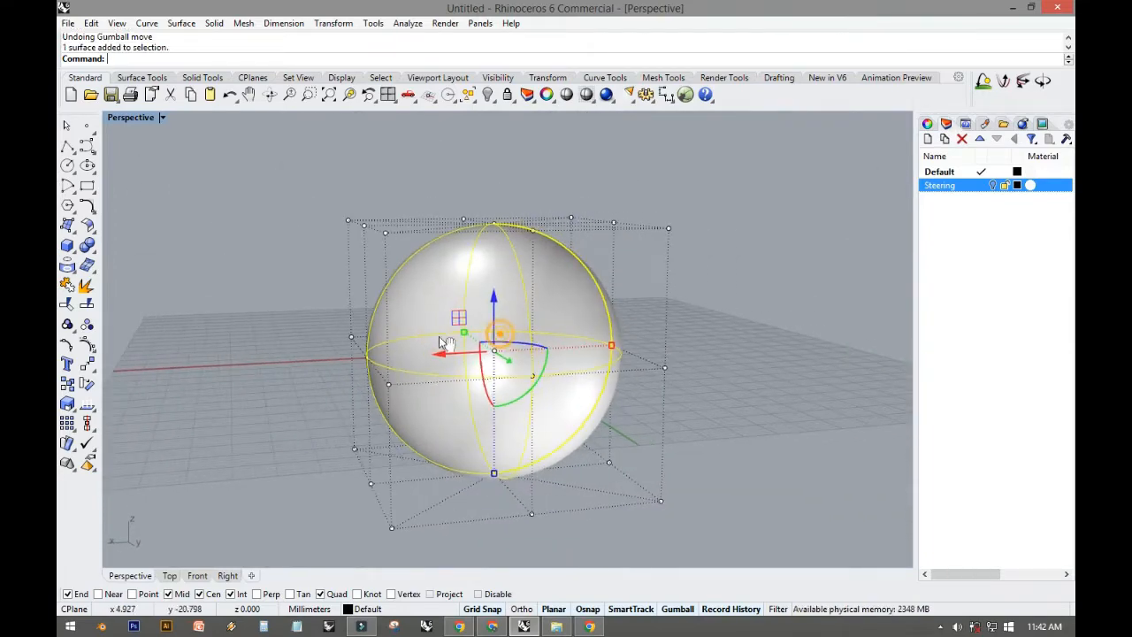
pyautogui.click(140, 78)
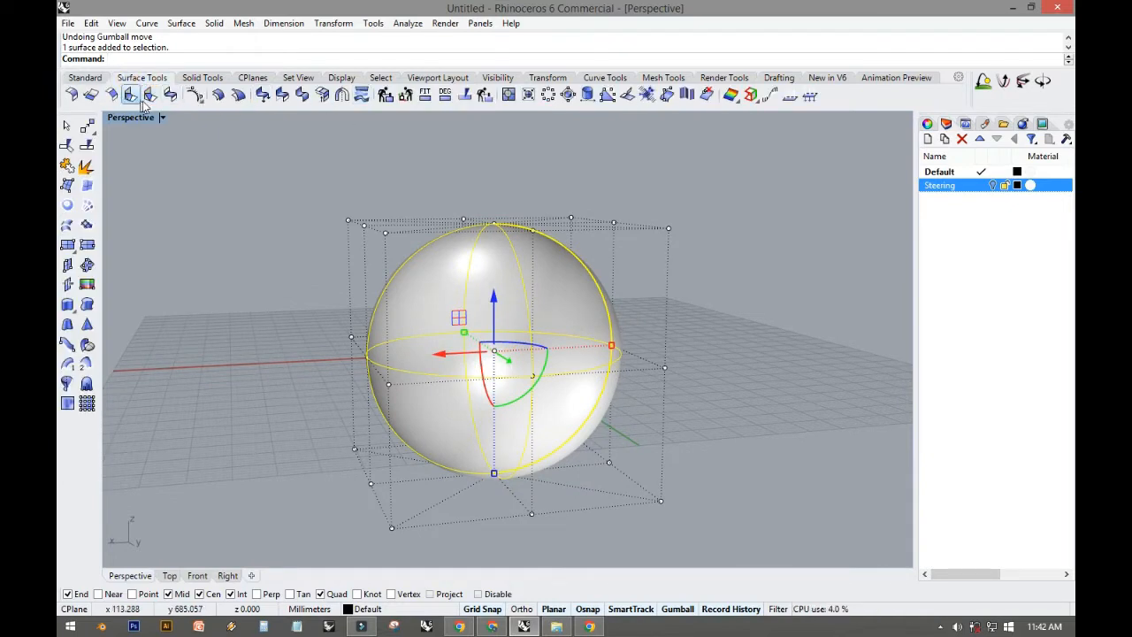
pyautogui.click(385, 96)
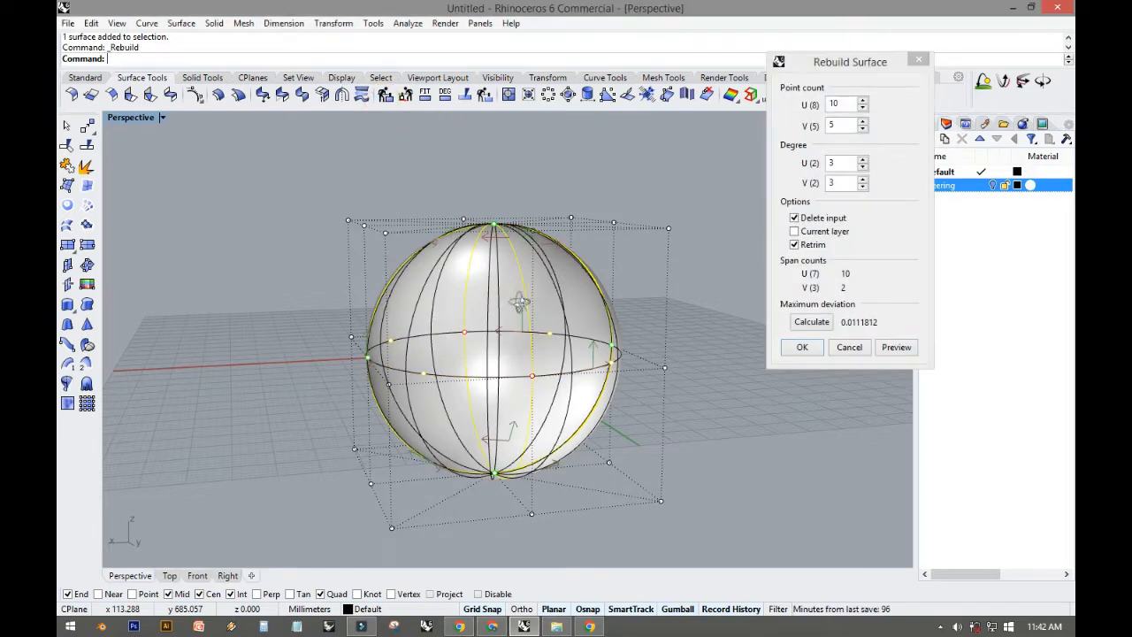
pyautogui.moveTo(520, 303); pyautogui.dragTo(704, 176, button='right')
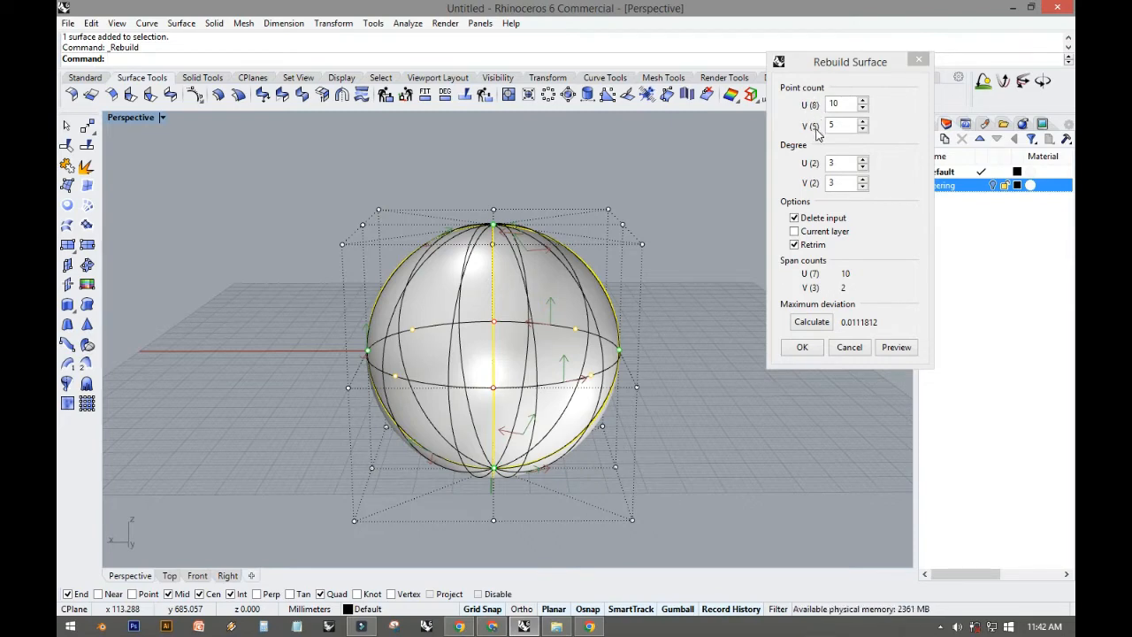
pyautogui.doubleClick(842, 105)
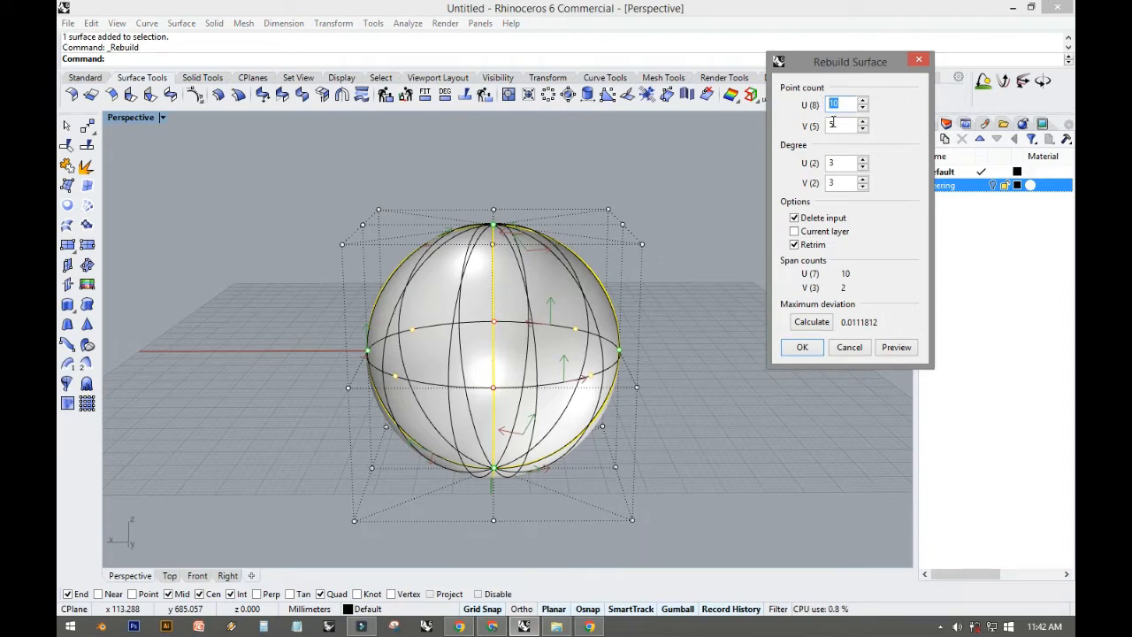
pyautogui.write('10')
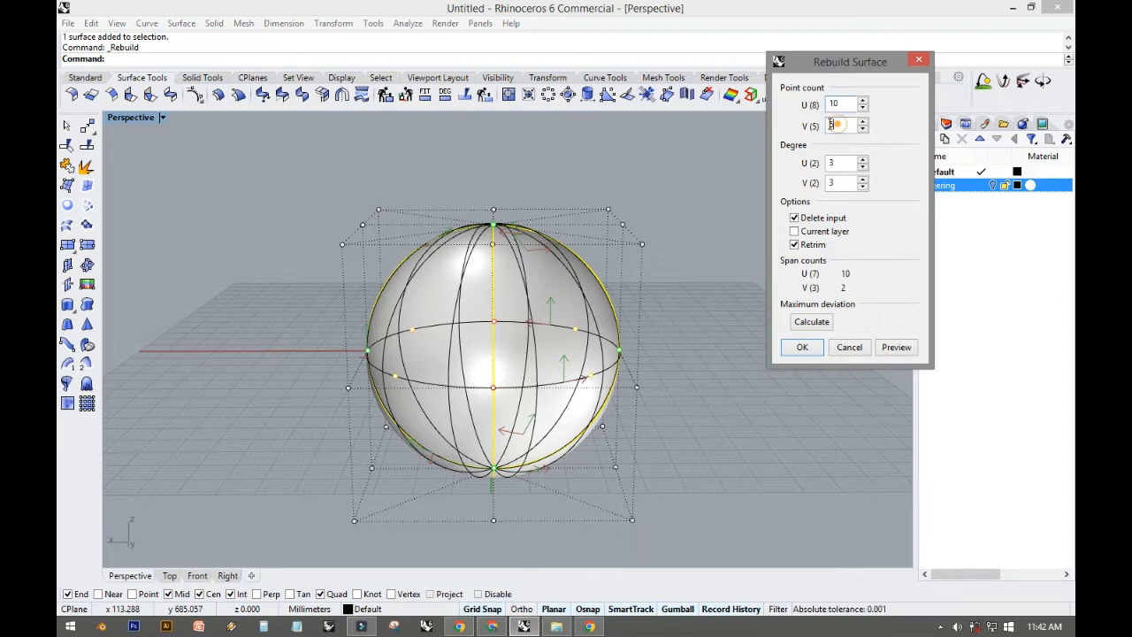
pyautogui.doubleClick(836, 125)
pyautogui.write('10')
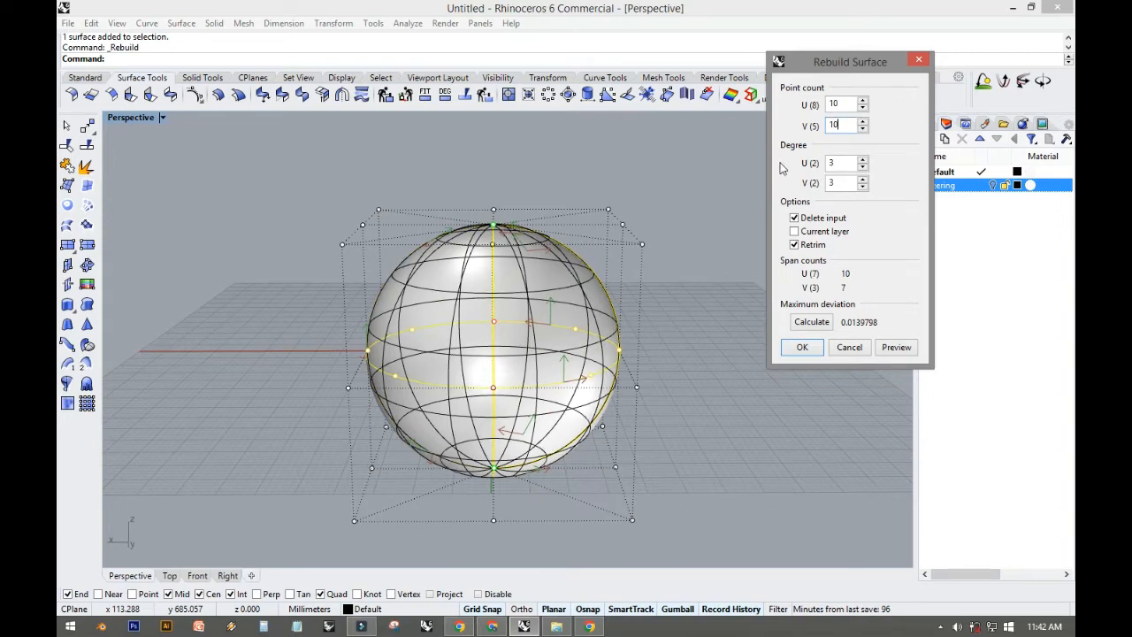
pyautogui.click(803, 346)
pyautogui.click(685, 344)
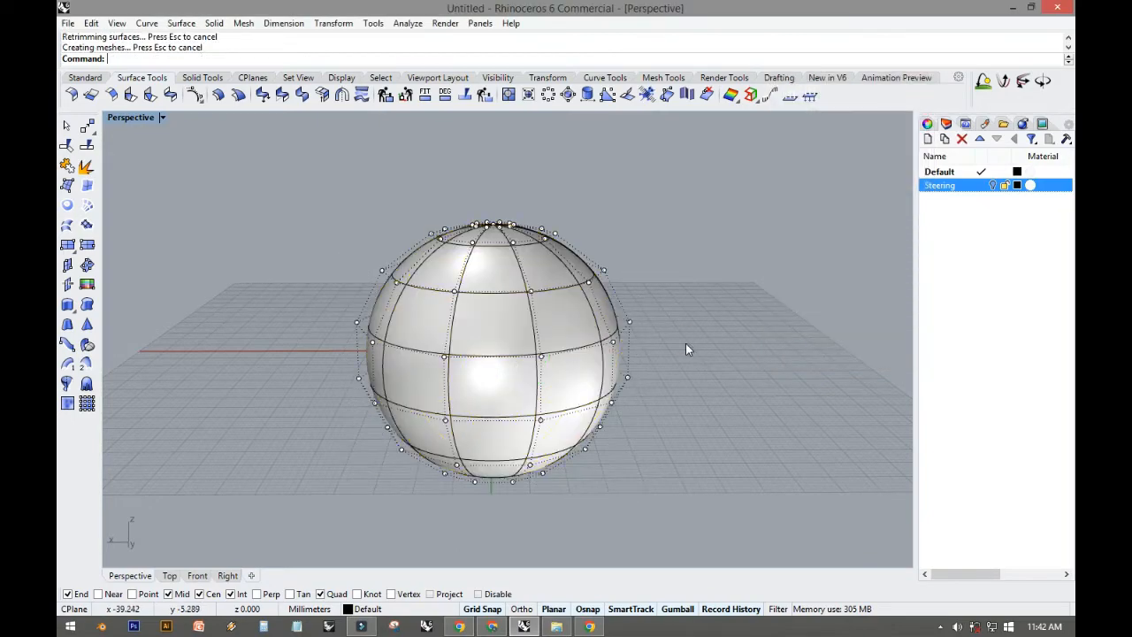
# Step: Examine the denser control point grid of the rebuilt sphere from several sides
pyautogui.moveTo(611, 347); pyautogui.dragTo(768, 377, button='right')
pyautogui.moveTo(620, 387); pyautogui.dragTo(303, 324, button='right')
pyautogui.scroll(3, 404, 327)
pyautogui.moveTo(485, 360); pyautogui.dragTo(571, 408, button='right')
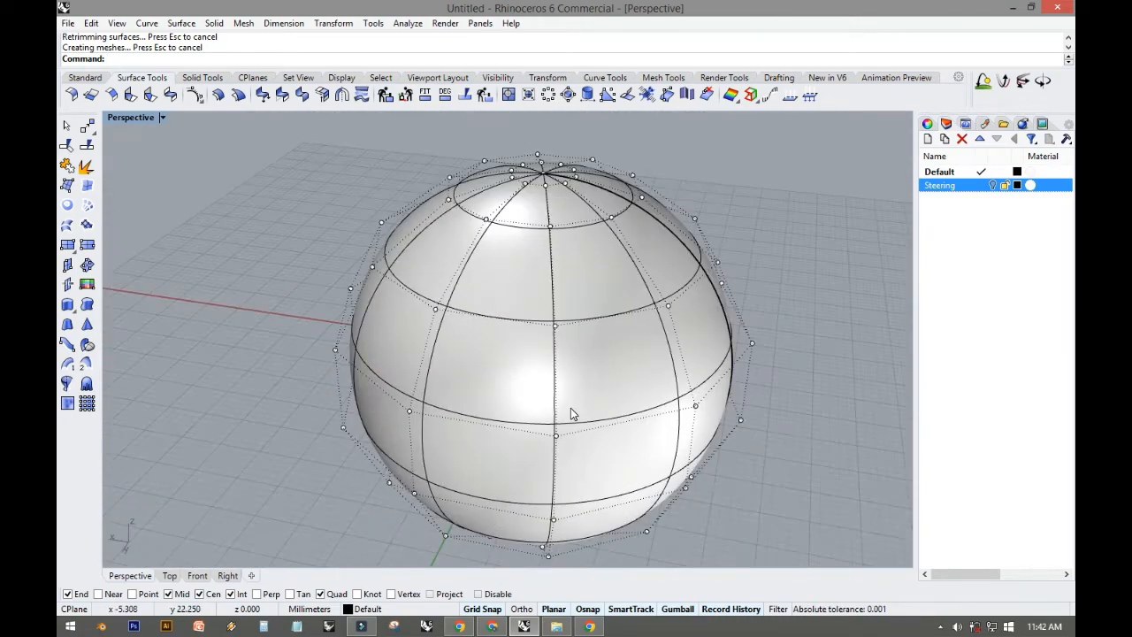
pyautogui.moveTo(505, 374); pyautogui.dragTo(330, 126, button='right')
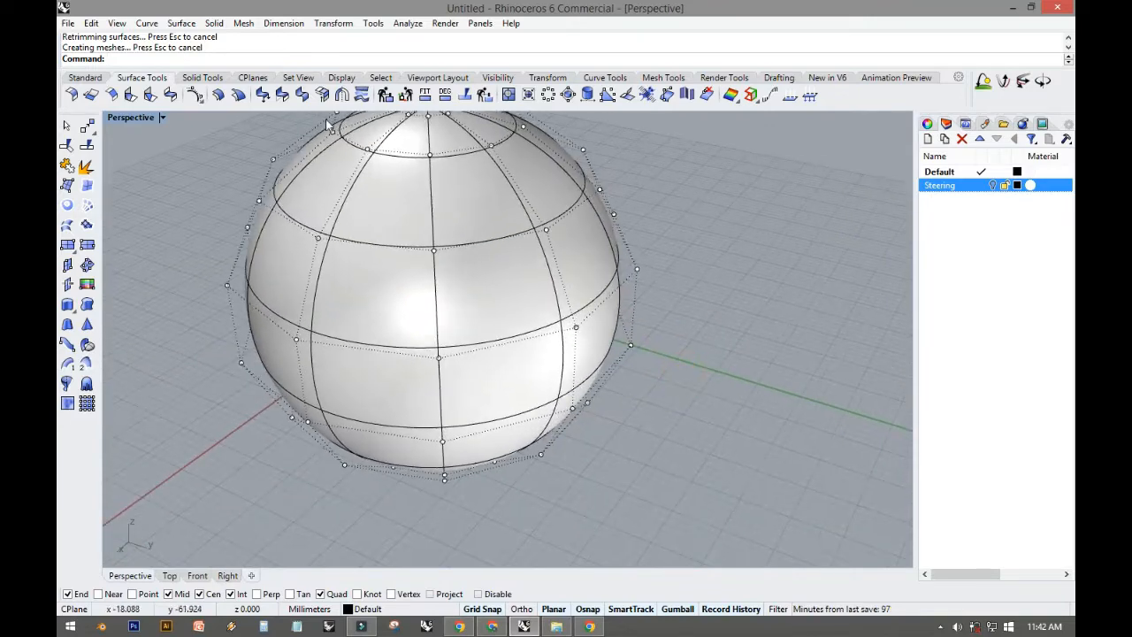
pyautogui.moveTo(419, 238); pyautogui.dragTo(569, 298, button='right')
pyautogui.click(545, 301)
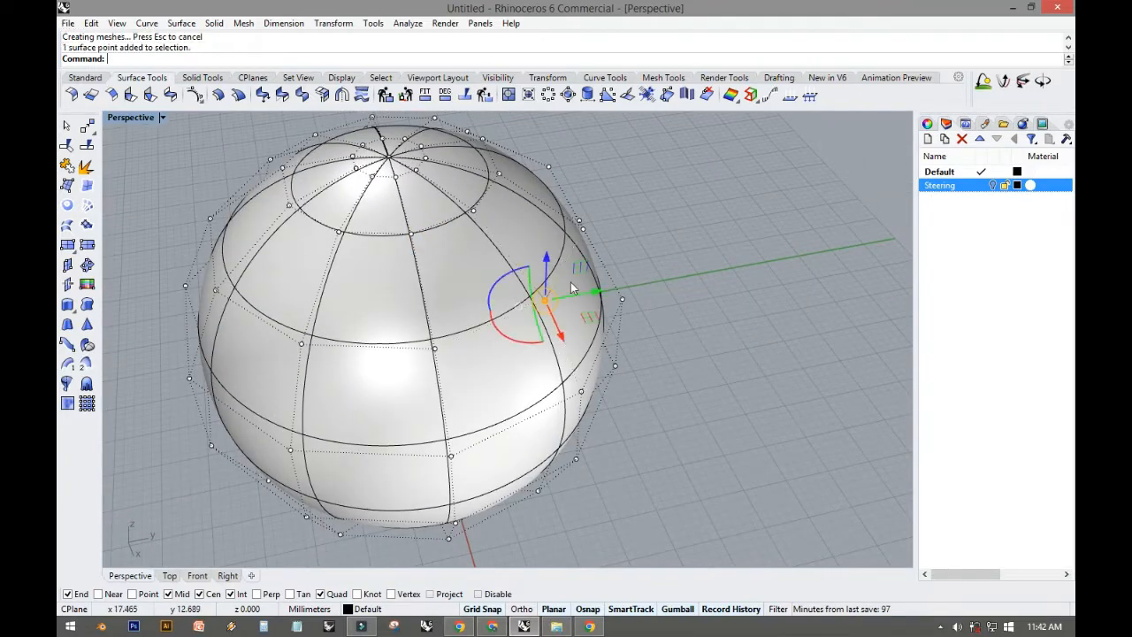
pyautogui.moveTo(545, 301); pyautogui.dragTo(545, 239, button='right')
pyautogui.click(545, 239)
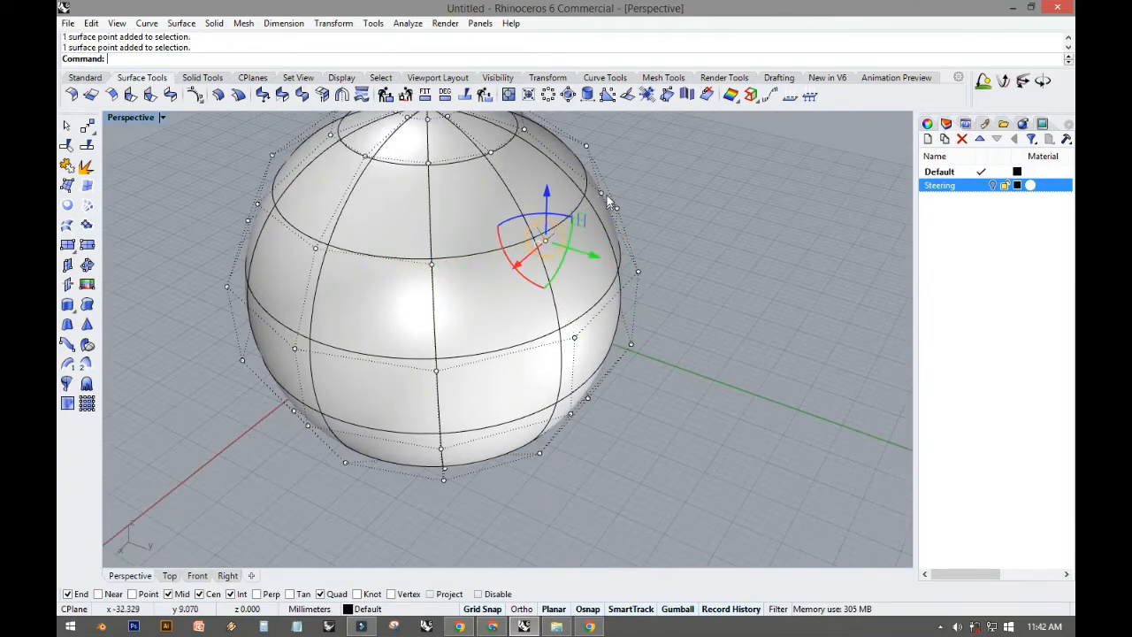
pyautogui.click(606, 194)
pyautogui.click(696, 210)
pyautogui.moveTo(696, 210); pyautogui.dragTo(614, 222, button='right')
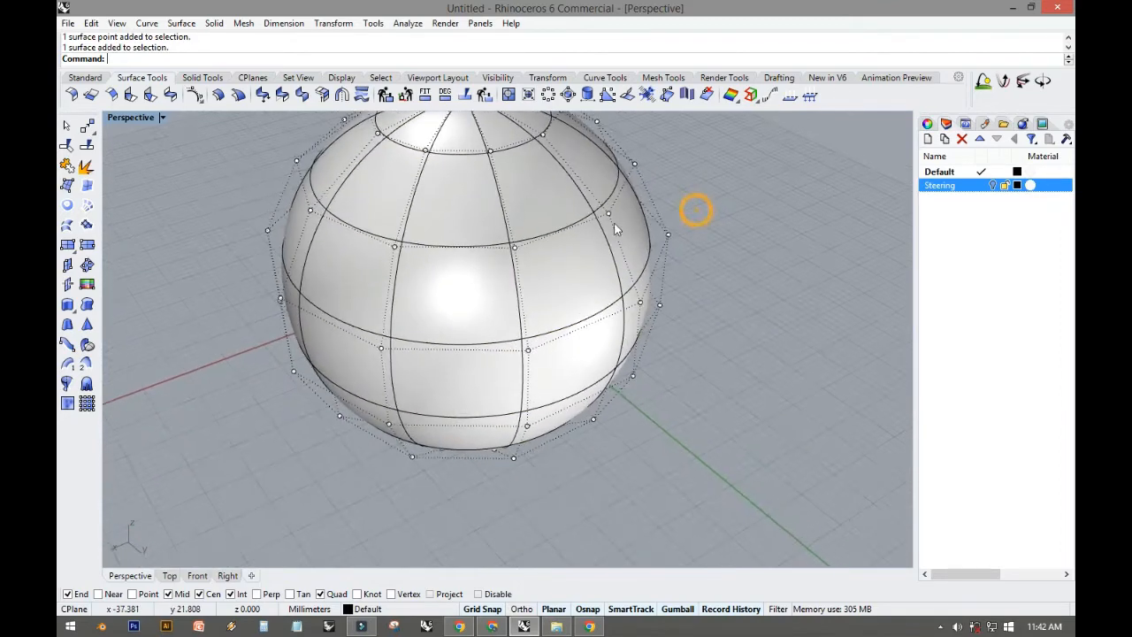
# Step: Select six control points in two adjacent columns on the sphere's side and push them inward along Y to form a dent
pyautogui.click(515, 249)
pyautogui.keyDown('shift'); pyautogui.click(608, 215); pyautogui.keyUp('shift')
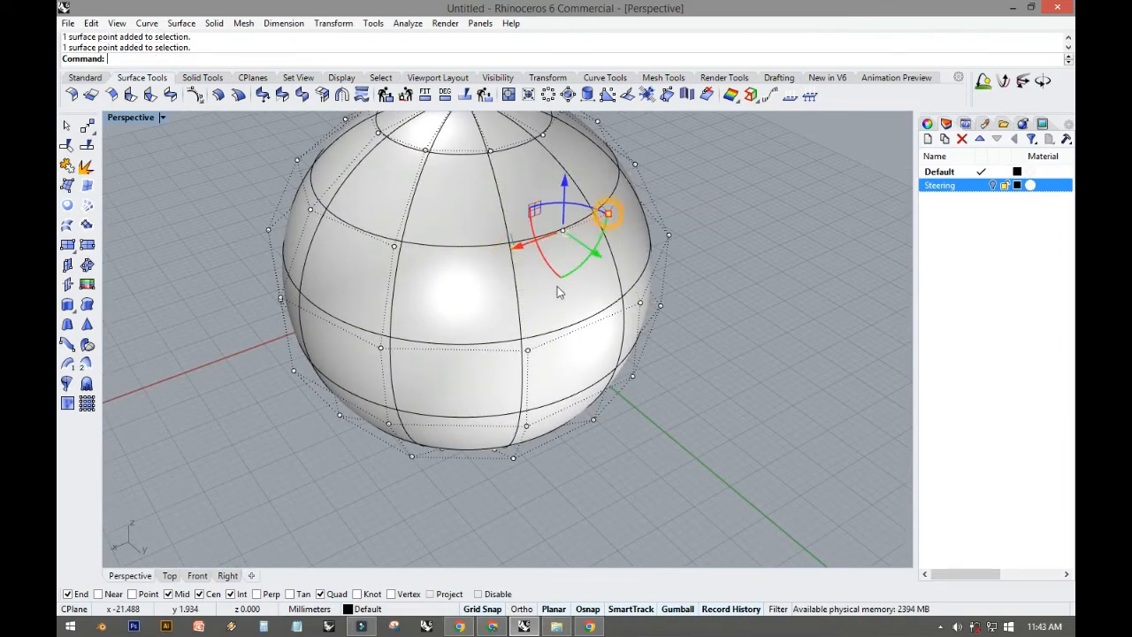
pyautogui.keyDown('shift'); pyautogui.click(527, 348); pyautogui.keyUp('shift')
pyautogui.keyDown('shift'); pyautogui.click(640, 305); pyautogui.keyUp('shift')
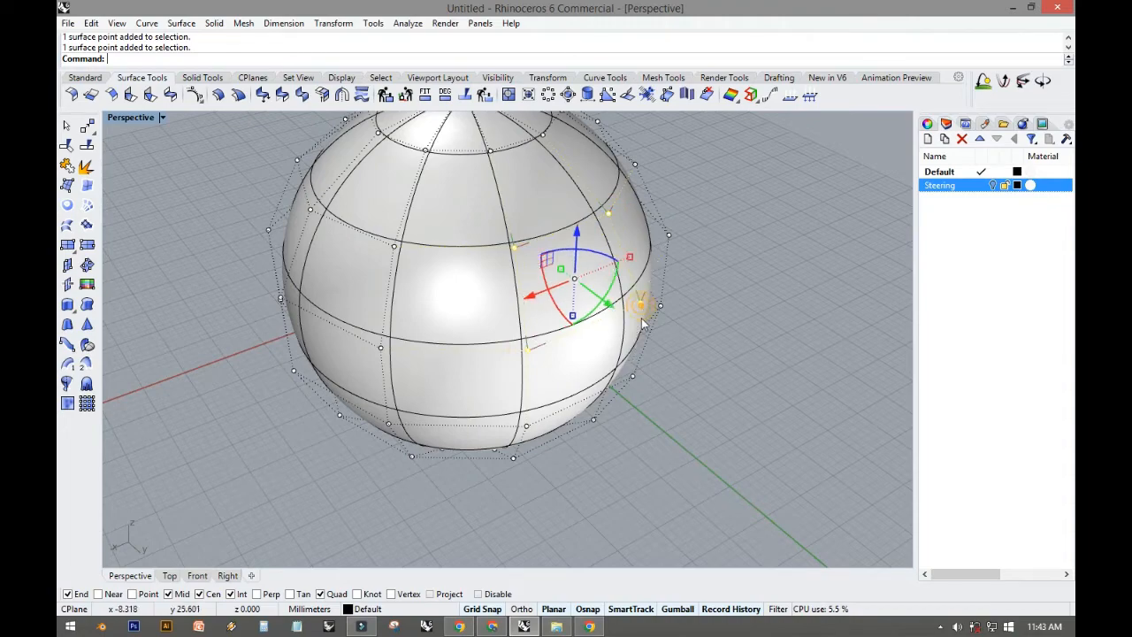
pyautogui.moveTo(645, 310); pyautogui.dragTo(550, 356, button='right')
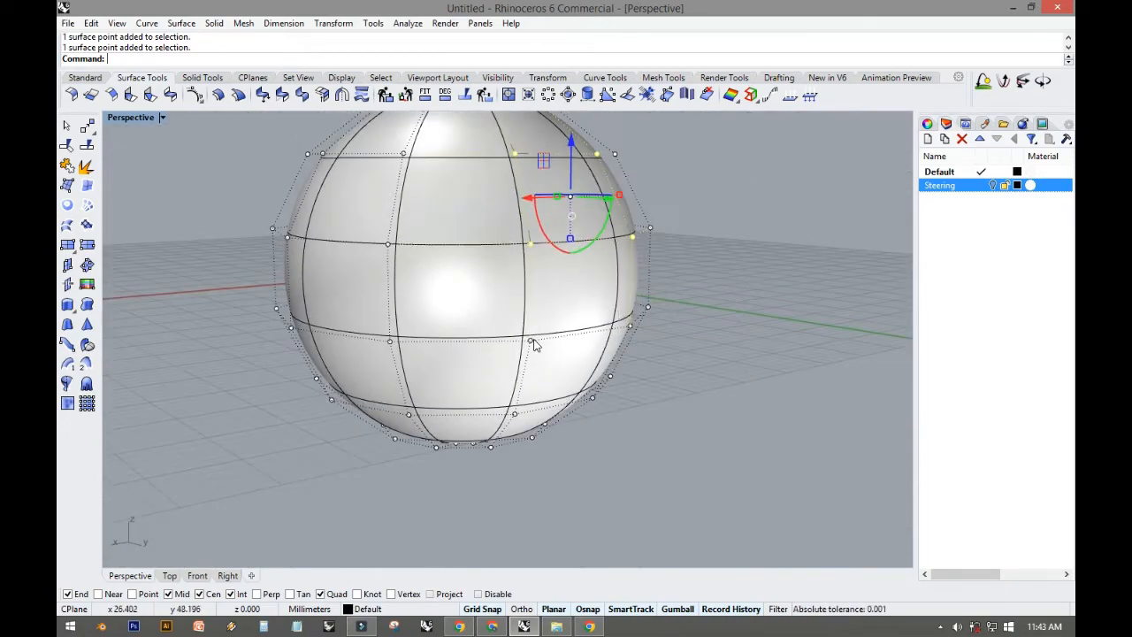
pyautogui.keyDown('shift'); pyautogui.click(531, 340); pyautogui.keyUp('shift')
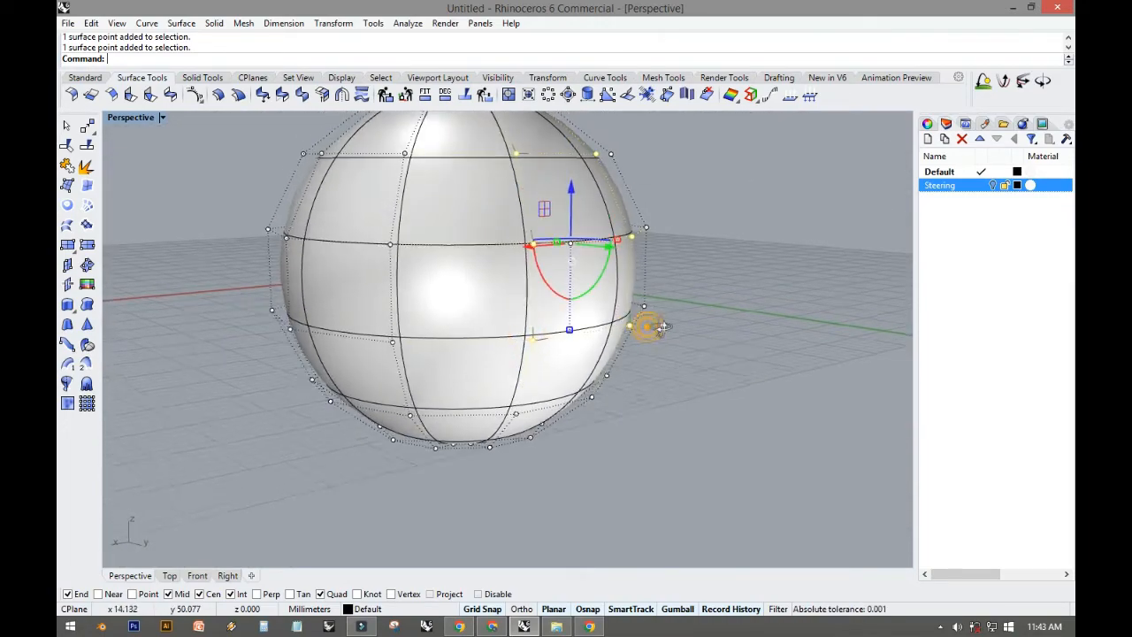
pyautogui.moveTo(645, 323); pyautogui.dragTo(730, 335, button='right')
pyautogui.moveTo(629, 238); pyautogui.dragTo(466, 241)
# Step: Clear the point selection, inspect the dent up close and set the Perspective viewport to Ghosted display
pyautogui.keyDown('shift'); pyautogui.moveTo(566, 237); pyautogui.dragTo(422, 378, button='right'); pyautogui.keyUp('shift')
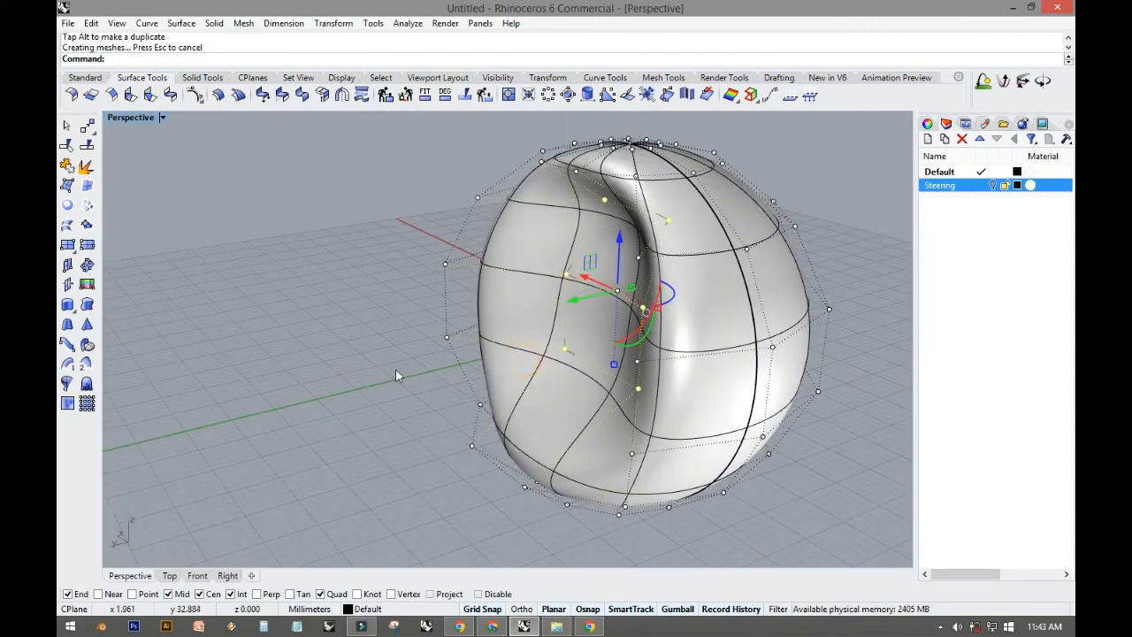
pyautogui.click(389, 365)
pyautogui.moveTo(603, 322); pyautogui.dragTo(511, 334, button='right')
pyautogui.scroll(5, 510, 335)
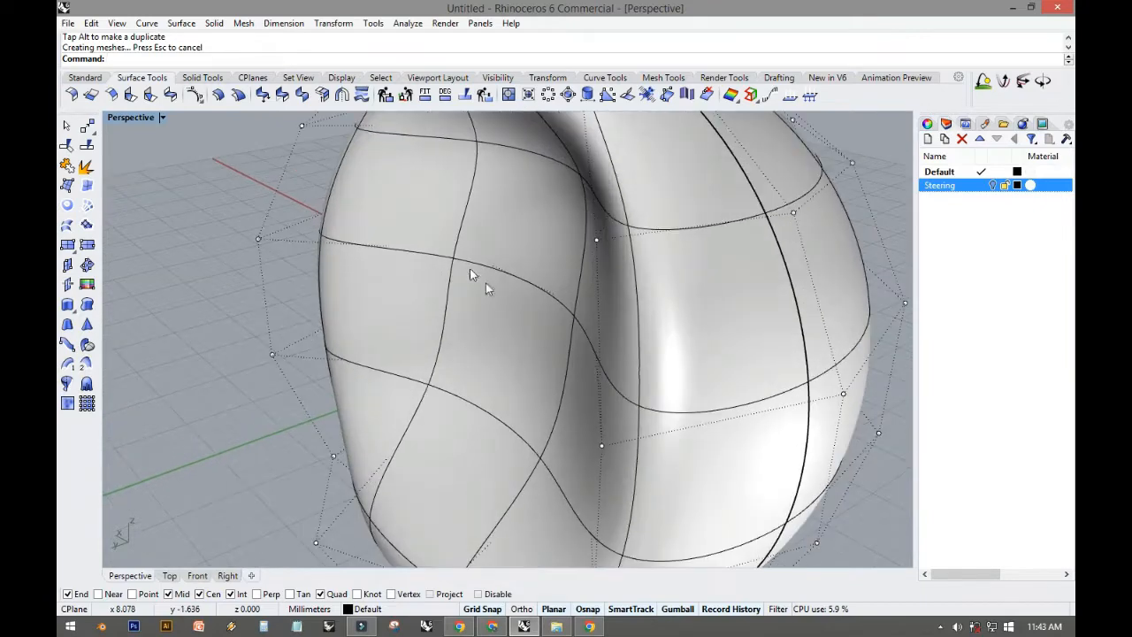
pyautogui.moveTo(573, 313); pyautogui.dragTo(505, 313, button='right')
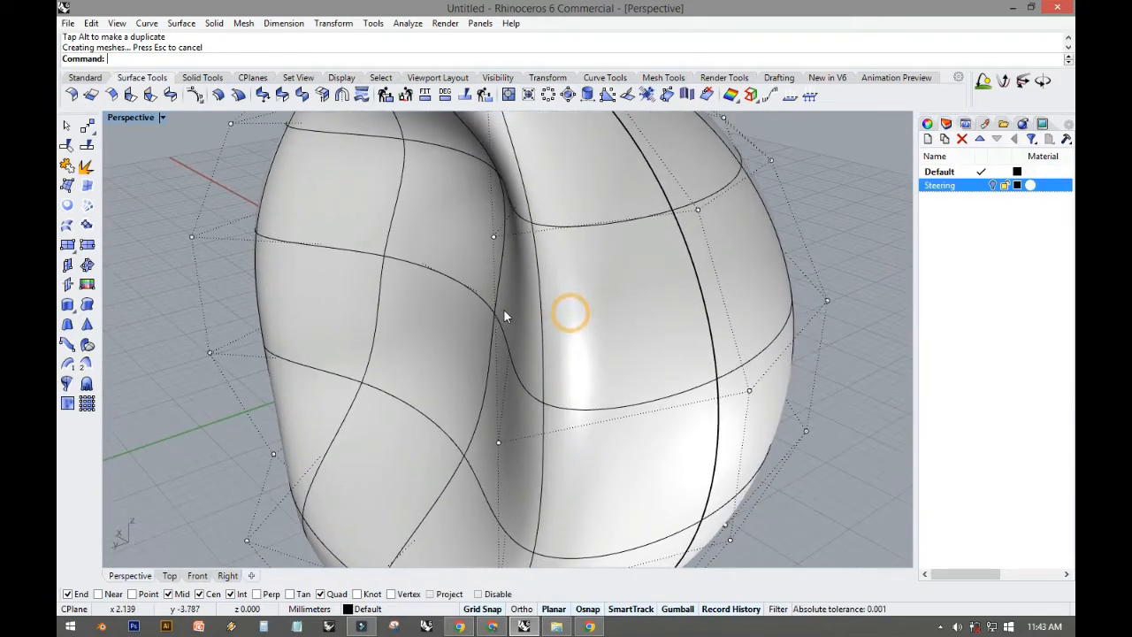
pyautogui.click(162, 119)
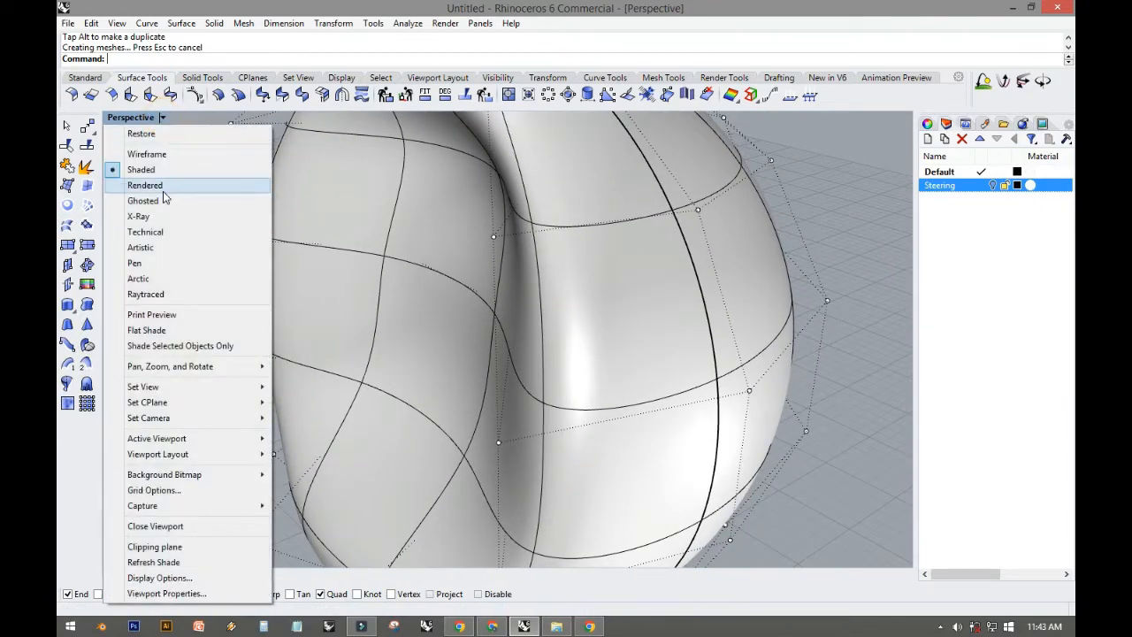
pyautogui.click(164, 202)
# Step: Select the middle pair of control points inside the dent and push them deeper along Y
pyautogui.moveTo(440, 252); pyautogui.dragTo(411, 267, button='right')
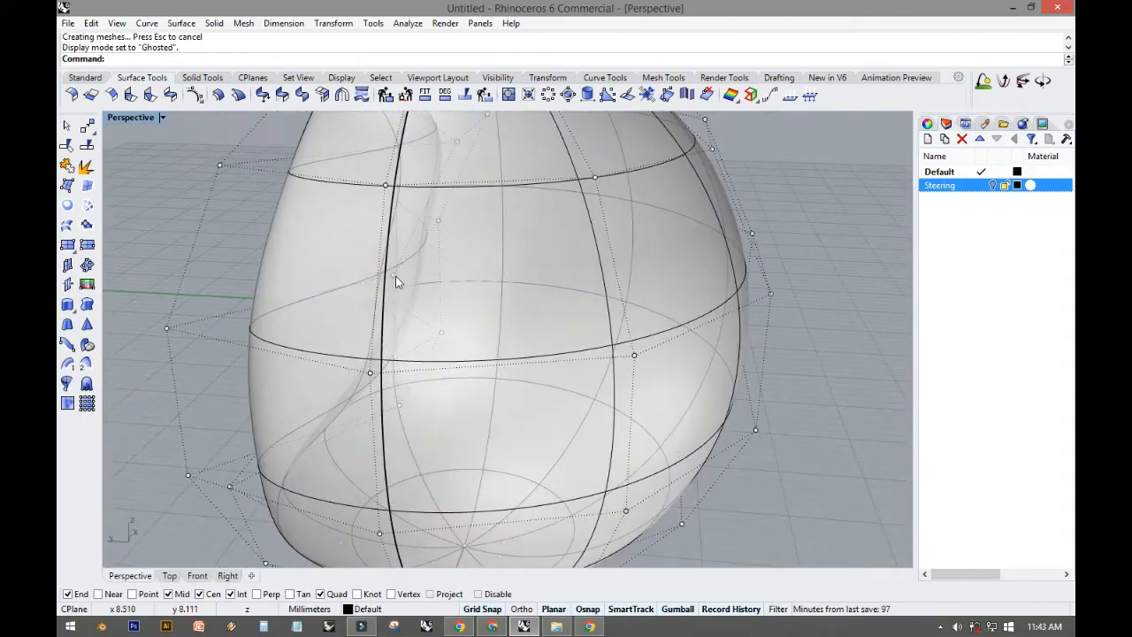
pyautogui.click(394, 275)
pyautogui.keyDown('shift'); pyautogui.click(439, 222); pyautogui.keyUp('shift')
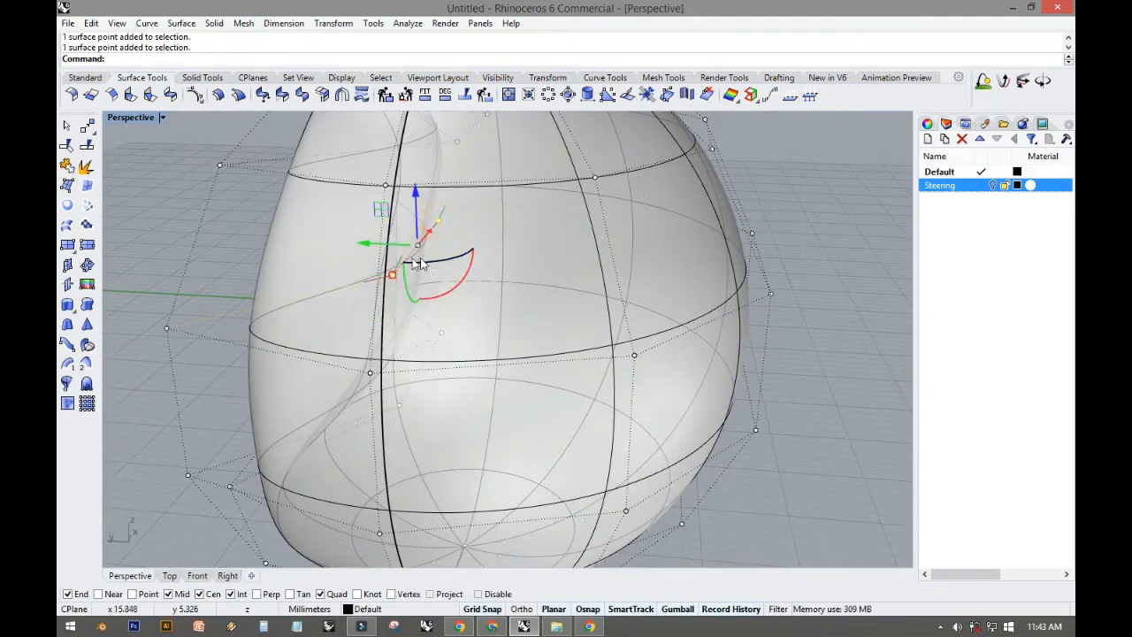
pyautogui.moveTo(383, 245); pyautogui.dragTo(466, 250)
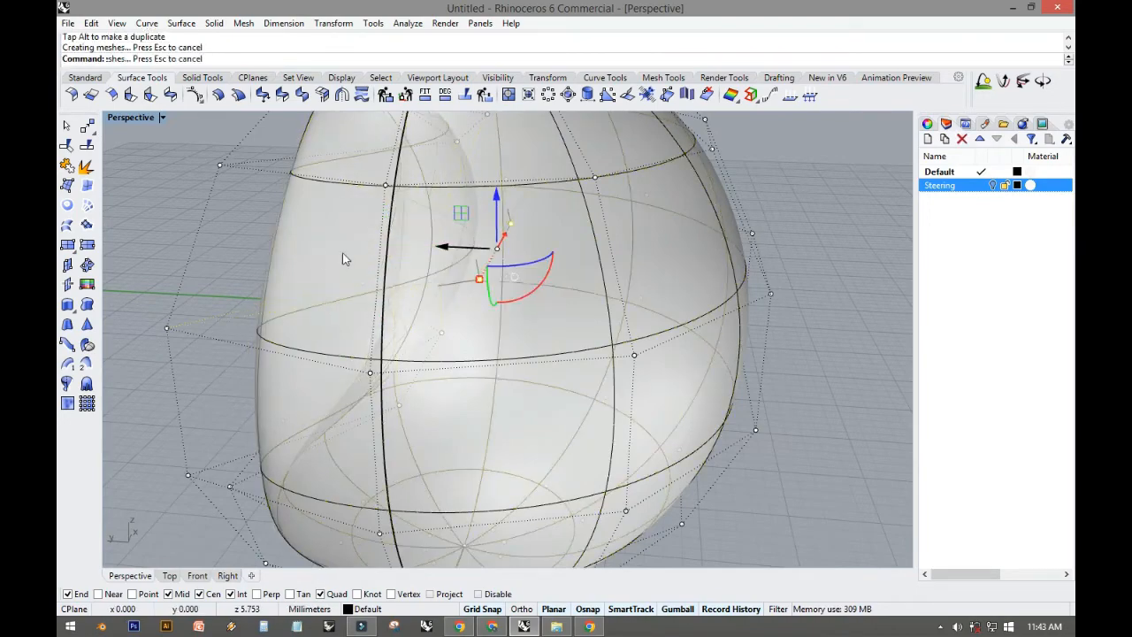
# Step: Select the lower pair of control points in the dent, lower them along Z and push them deeper along Y
pyautogui.moveTo(320, 253)
pyautogui.mouseDown(button='right')
pyautogui.moveTo(569, 265)
pyautogui.moveTo(486, 197)
pyautogui.moveTo(346, 185)
pyautogui.moveTo(354, 190)
pyautogui.mouseUp(button='right')
pyautogui.click(339, 310)
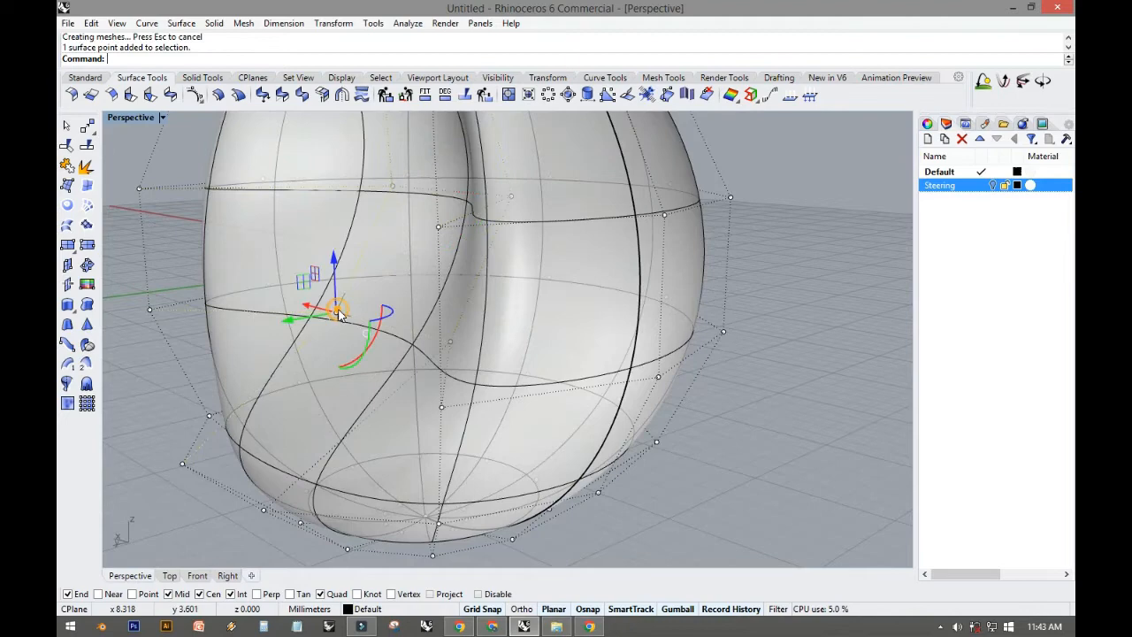
pyautogui.keyDown('shift'); pyautogui.click(448, 344); pyautogui.keyUp('shift')
pyautogui.moveTo(358, 339); pyautogui.dragTo(415, 316)
pyautogui.moveTo(441, 272); pyautogui.dragTo(443, 350)
pyautogui.moveTo(443, 345); pyautogui.dragTo(363, 352, button='right')
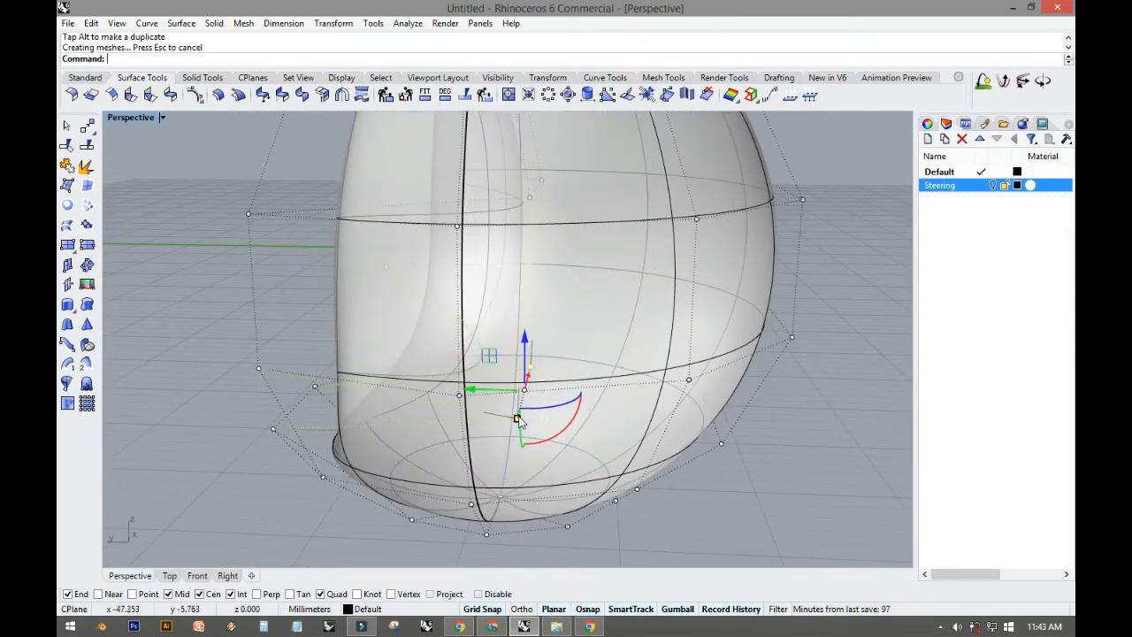
pyautogui.moveTo(470, 390); pyautogui.dragTo(577, 393)
# Step: Push the pair of dent control points just above the lowered pair further inward along Y
pyautogui.keyDown('shift'); pyautogui.moveTo(540, 302); pyautogui.dragTo(502, 350, button='right'); pyautogui.keyUp('shift')
pyautogui.click(493, 313)
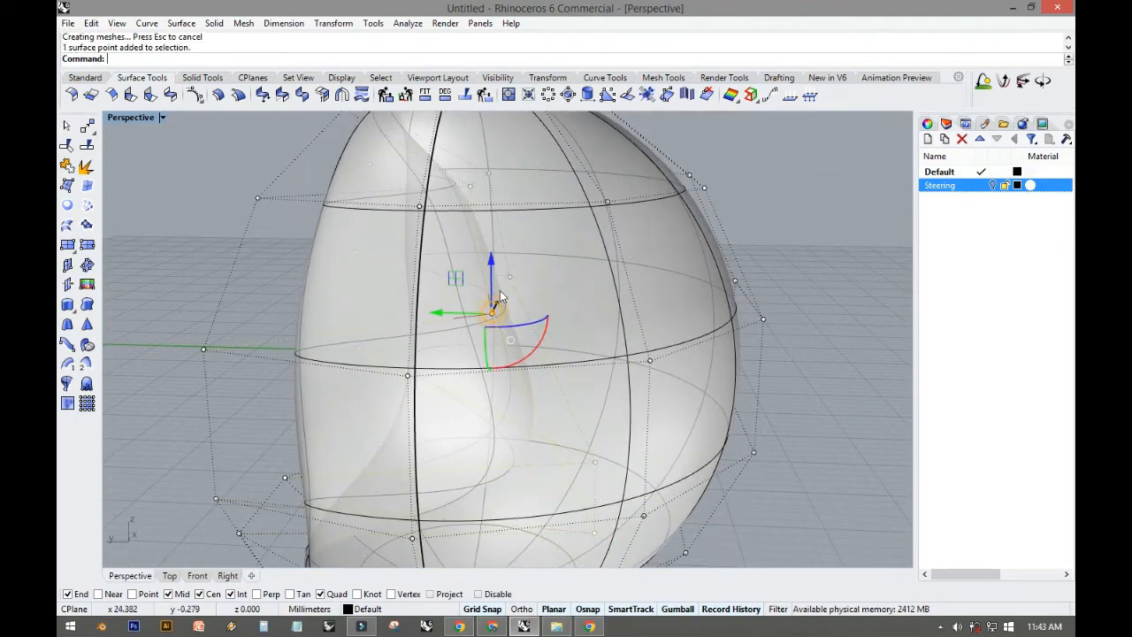
pyautogui.keyDown('shift'); pyautogui.click(509, 278); pyautogui.keyUp('shift')
pyautogui.moveTo(460, 295); pyautogui.dragTo(571, 295)
# Step: Select the two outer control points halfway up the dent's rims and move them inward along Y
pyautogui.keyDown('shift'); pyautogui.moveTo(497, 285); pyautogui.dragTo(450, 353, button='right'); pyautogui.keyUp('shift')
pyautogui.scroll(-5, 635, 319)
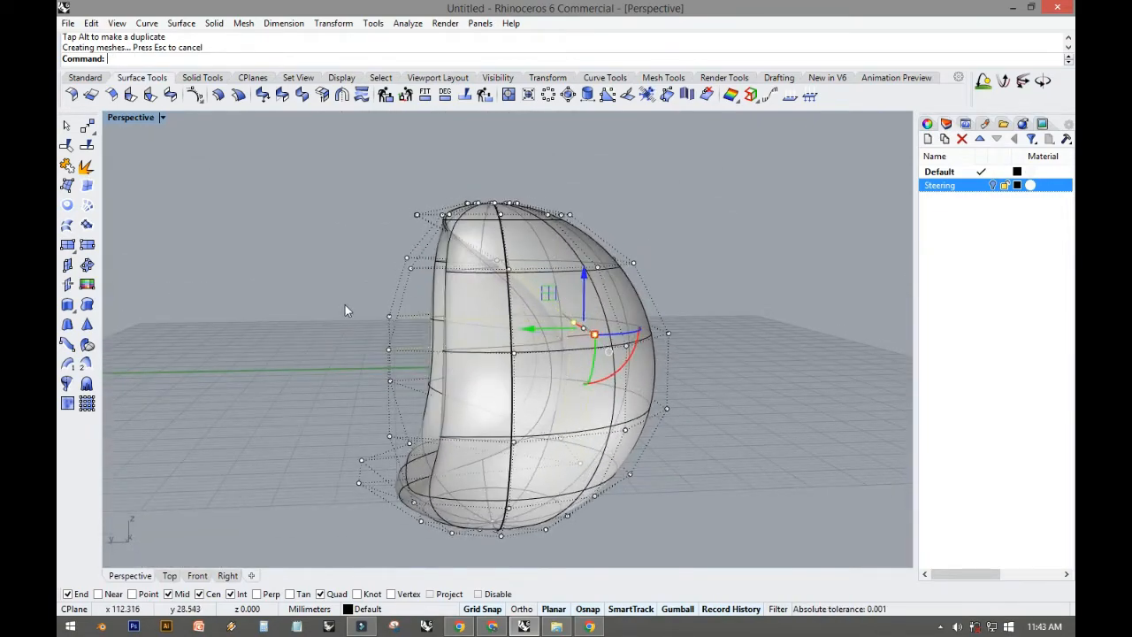
pyautogui.moveTo(345, 310); pyautogui.dragTo(401, 366)
pyautogui.moveTo(327, 347); pyautogui.dragTo(366, 349, button='right')
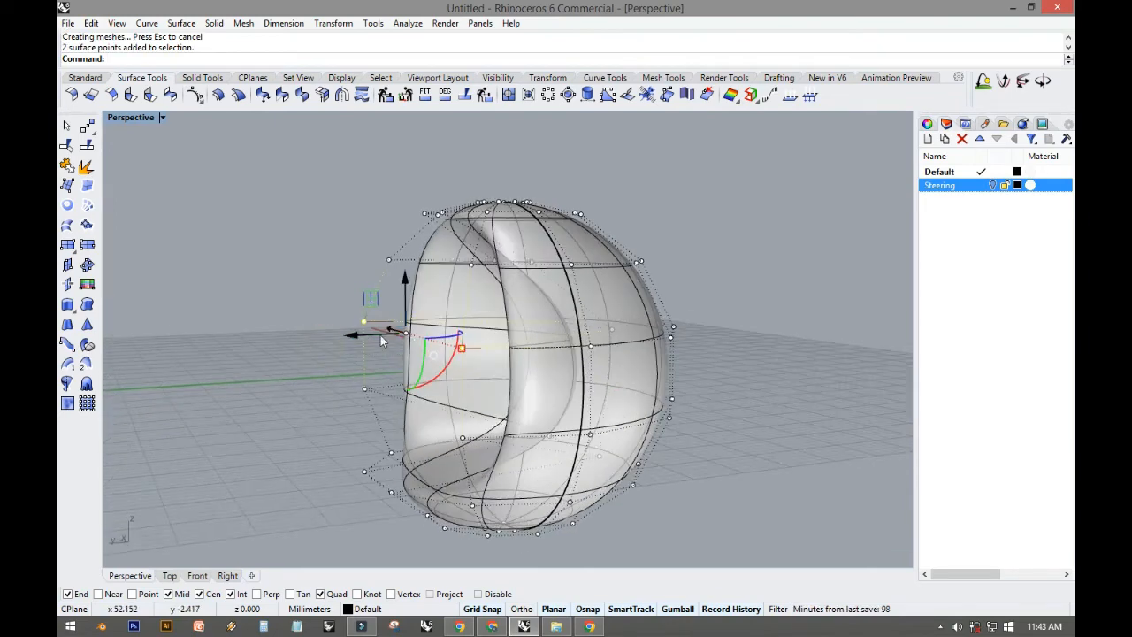
pyautogui.moveTo(360, 336); pyautogui.dragTo(401, 354)
# Step: Select the next pair of outer rim control points below and move them inward along Y to round the hollow
pyautogui.moveTo(401, 354); pyautogui.dragTo(309, 341, button='right')
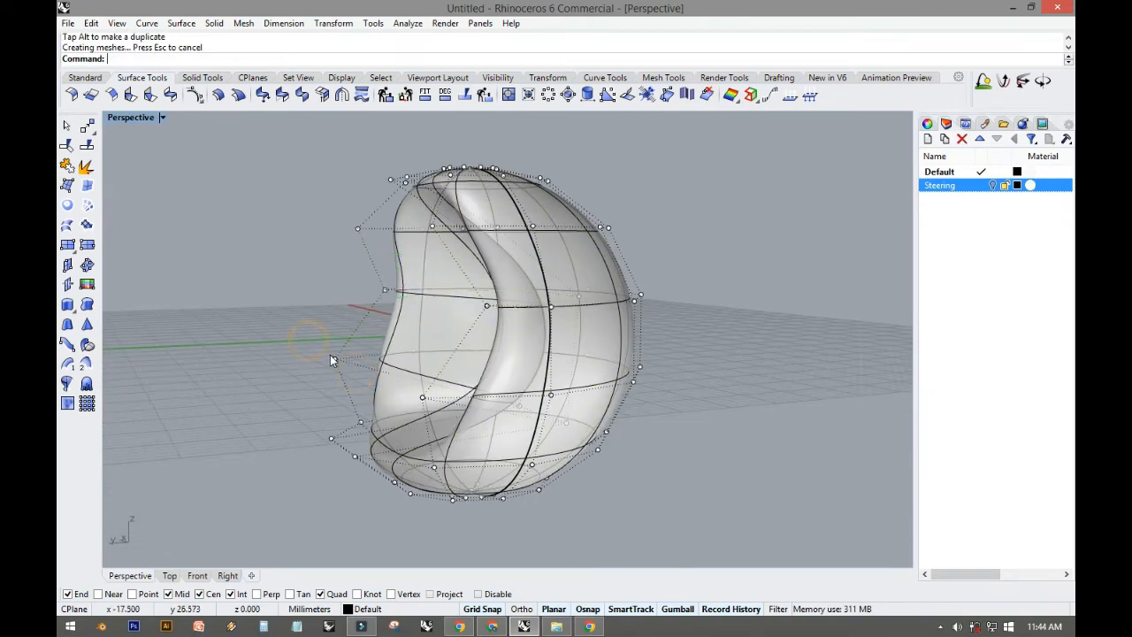
pyautogui.click(333, 358)
pyautogui.keyDown('shift'); pyautogui.click(423, 398); pyautogui.keyUp('shift')
pyautogui.moveTo(423, 398); pyautogui.dragTo(361, 382, button='right')
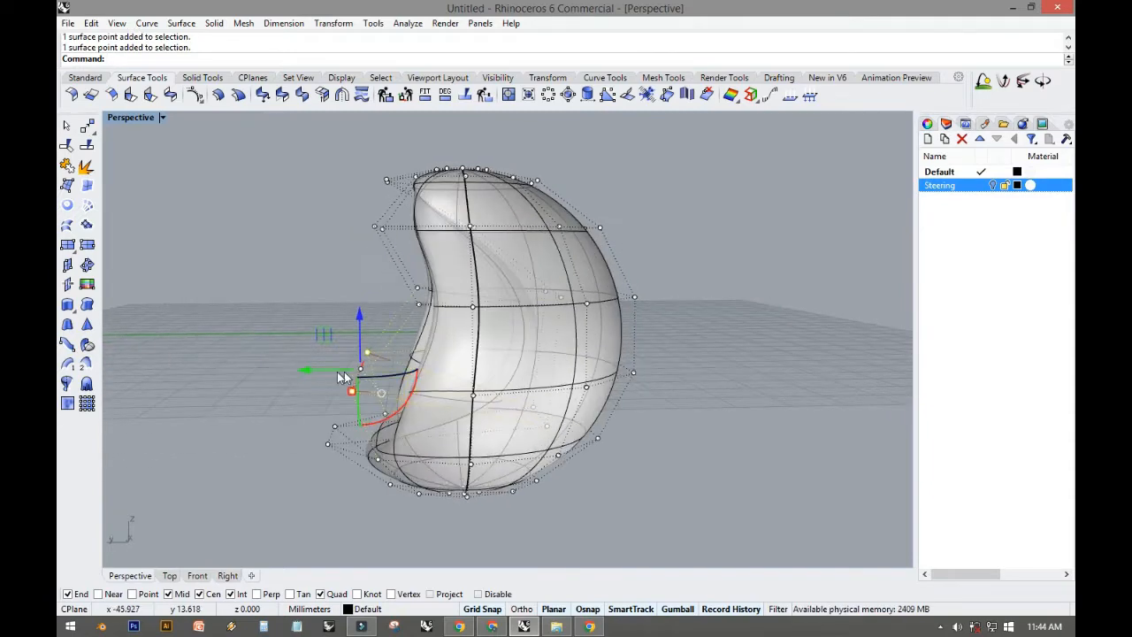
pyautogui.moveTo(325, 370); pyautogui.dragTo(394, 376)
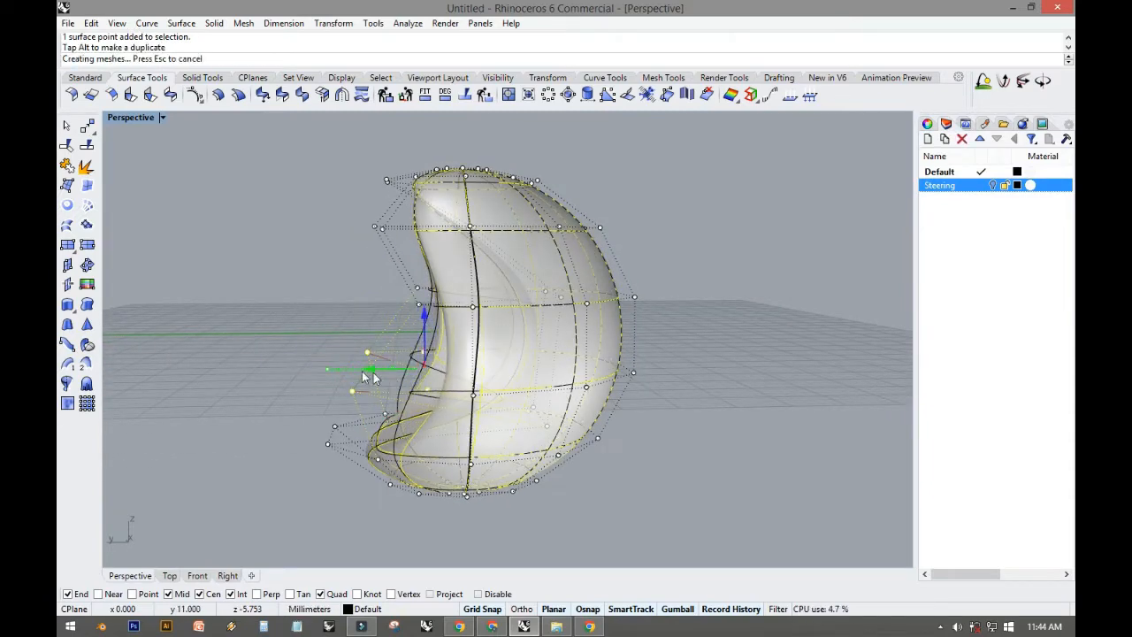
# Step: Select the pair of control points at the hollow's upper lip and pull them outward along Y
pyautogui.moveTo(294, 361); pyautogui.dragTo(252, 396, button='right')
pyautogui.scroll(2, 399, 342)
pyautogui.moveTo(333, 287); pyautogui.dragTo(293, 369, button='right')
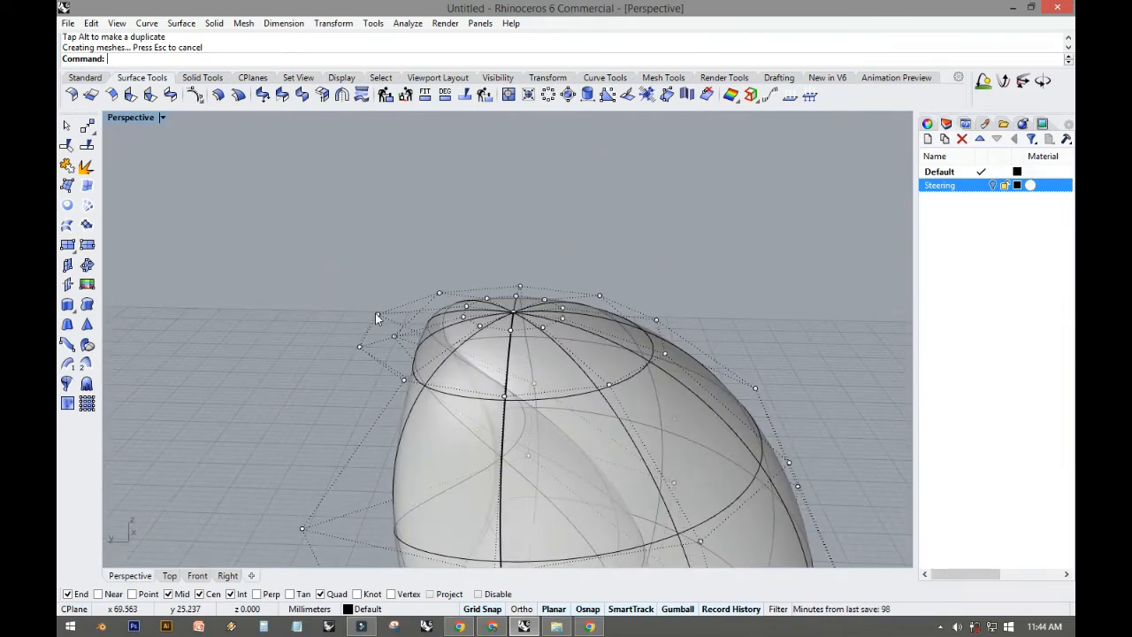
pyautogui.click(377, 314)
pyautogui.keyDown('shift'); pyautogui.click(359, 346); pyautogui.keyUp('shift')
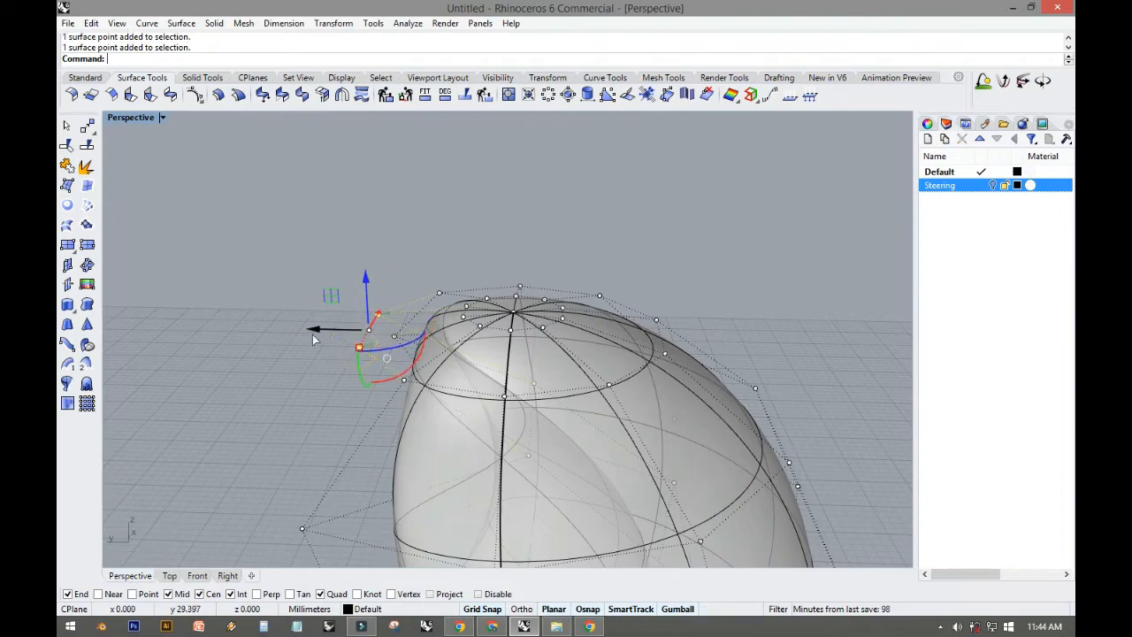
pyautogui.moveTo(313, 340); pyautogui.dragTo(215, 346)
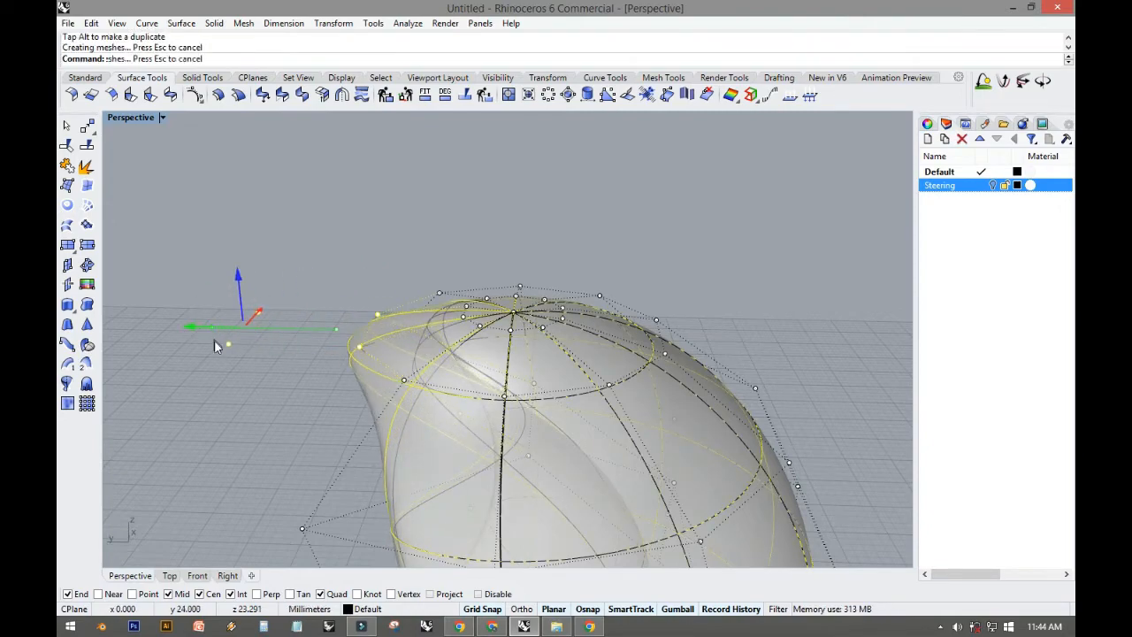
# Step: Select the pair of control points just below the upper lip, move them inward along Y and hide the control points
pyautogui.moveTo(285, 371); pyautogui.dragTo(348, 377, button='right')
pyautogui.moveTo(347, 376); pyautogui.dragTo(403, 416)
pyautogui.moveTo(402, 416); pyautogui.dragTo(343, 407, button='right')
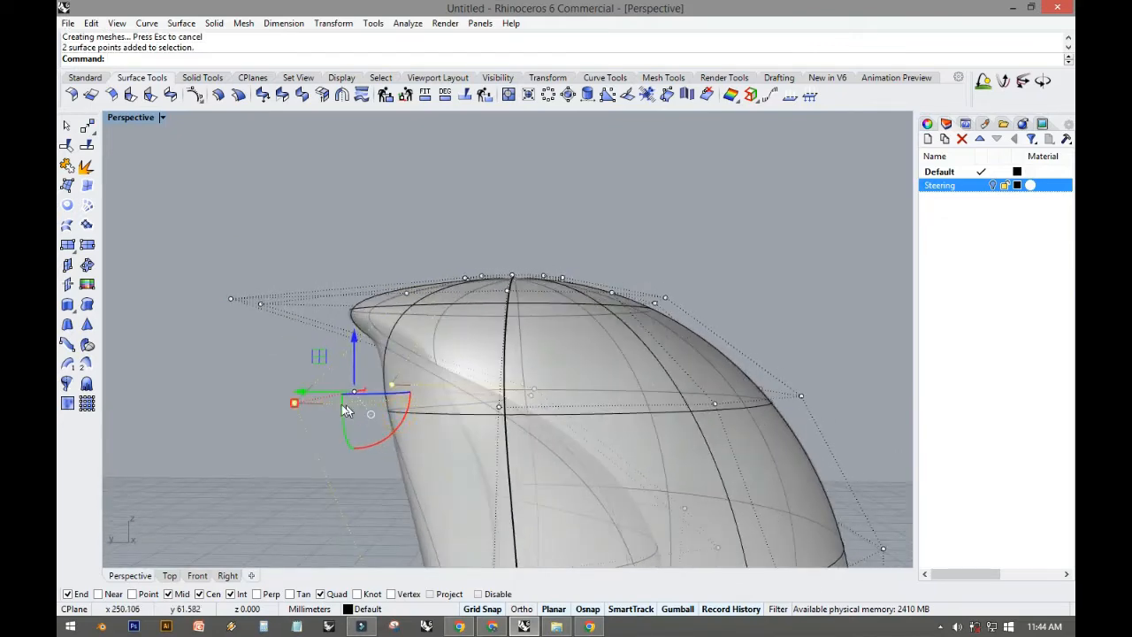
pyautogui.moveTo(324, 400); pyautogui.dragTo(425, 397)
pyautogui.moveTo(441, 413); pyautogui.dragTo(474, 416, button='right')
pyautogui.press('Escape')
pyautogui.press('Escape')
# Step: Set the Perspective view to Shaded display and turn on the sculpted sphere's control points
pyautogui.moveTo(515, 454); pyautogui.dragTo(278, 262, button='right')
pyautogui.click(161, 116)
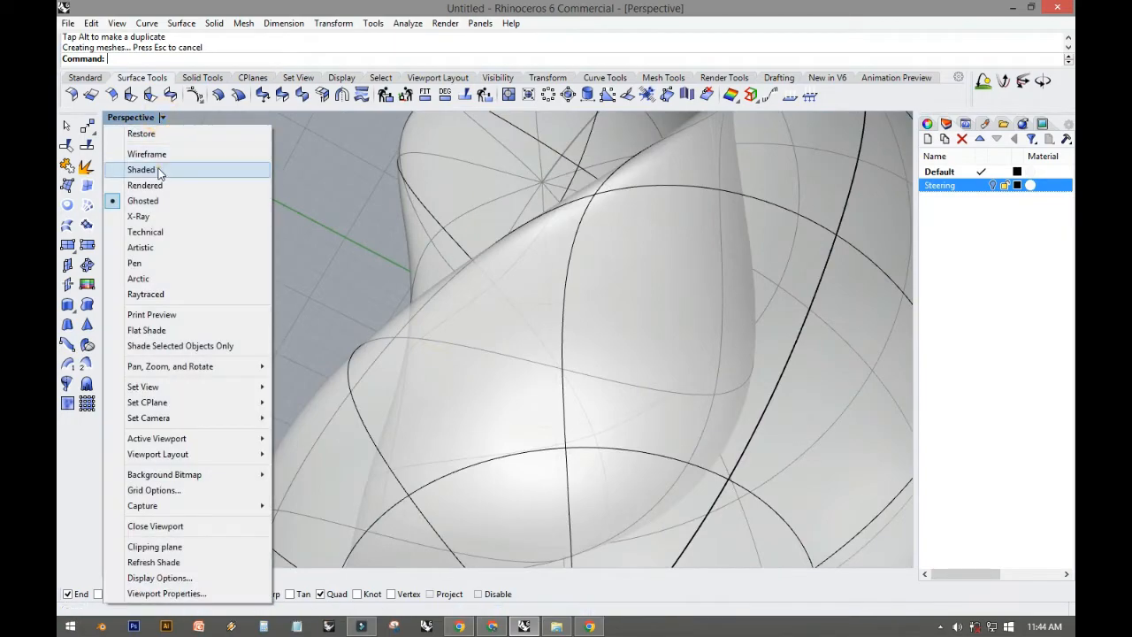
pyautogui.click(156, 169)
pyautogui.moveTo(219, 177)
pyautogui.mouseDown(button='right')
pyautogui.moveTo(247, 357)
pyautogui.moveTo(392, 293)
pyautogui.moveTo(662, 317)
pyautogui.moveTo(405, 300)
pyautogui.moveTo(379, 321)
pyautogui.mouseUp(button='right')
pyautogui.click(381, 321)
pyautogui.moveTo(484, 313); pyautogui.dragTo(366, 314, button='right')
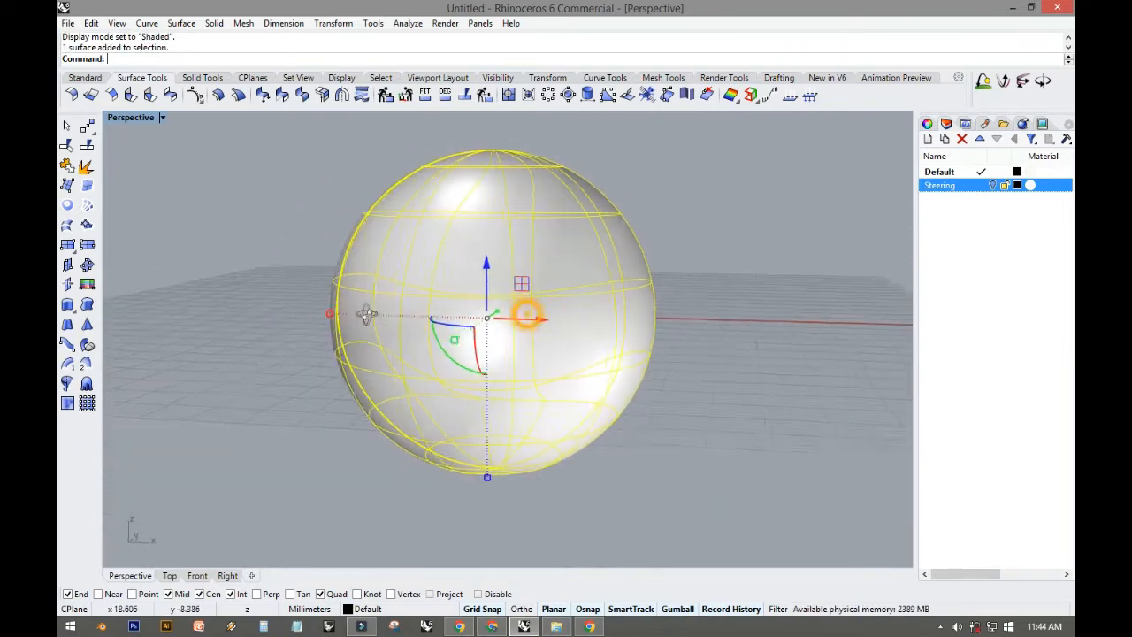
pyautogui.click(86, 79)
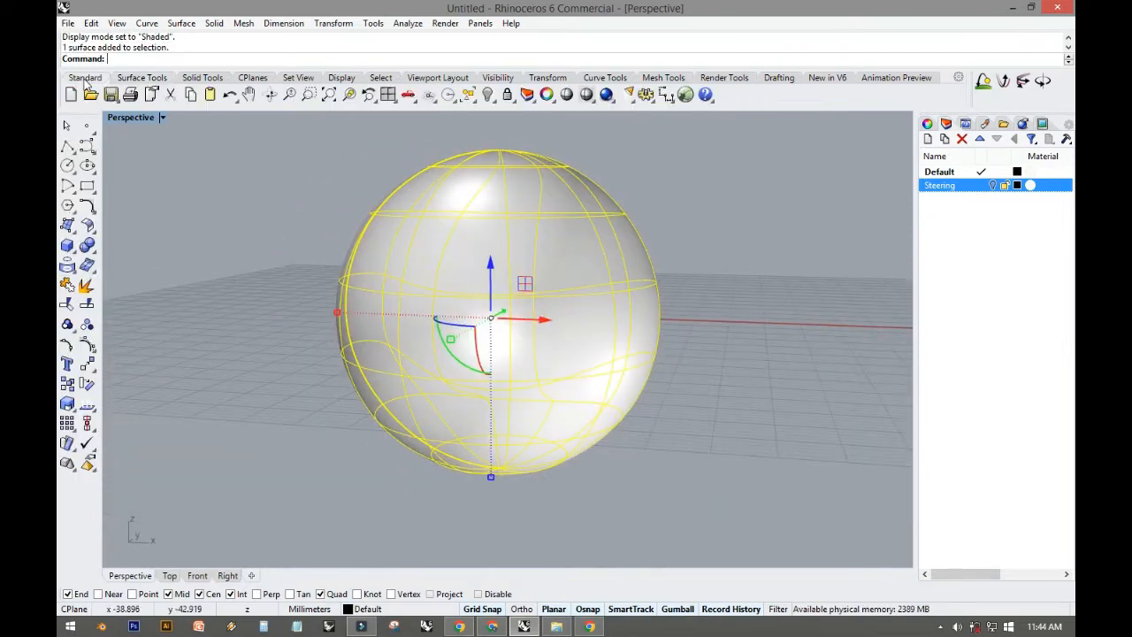
pyautogui.click(85, 346)
pyautogui.moveTo(287, 351); pyautogui.dragTo(320, 297, button='right')
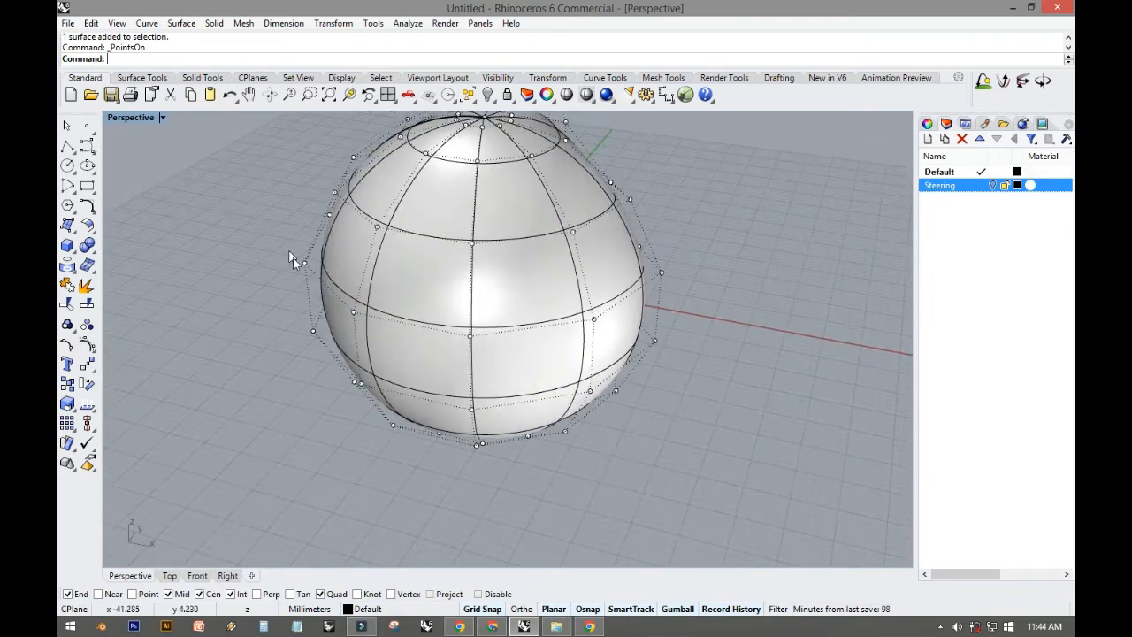
# Step: Select four middle control points on each side of the form, scale them inward along X to narrow it and hide the points
pyautogui.click(304, 263)
pyautogui.click(353, 310)
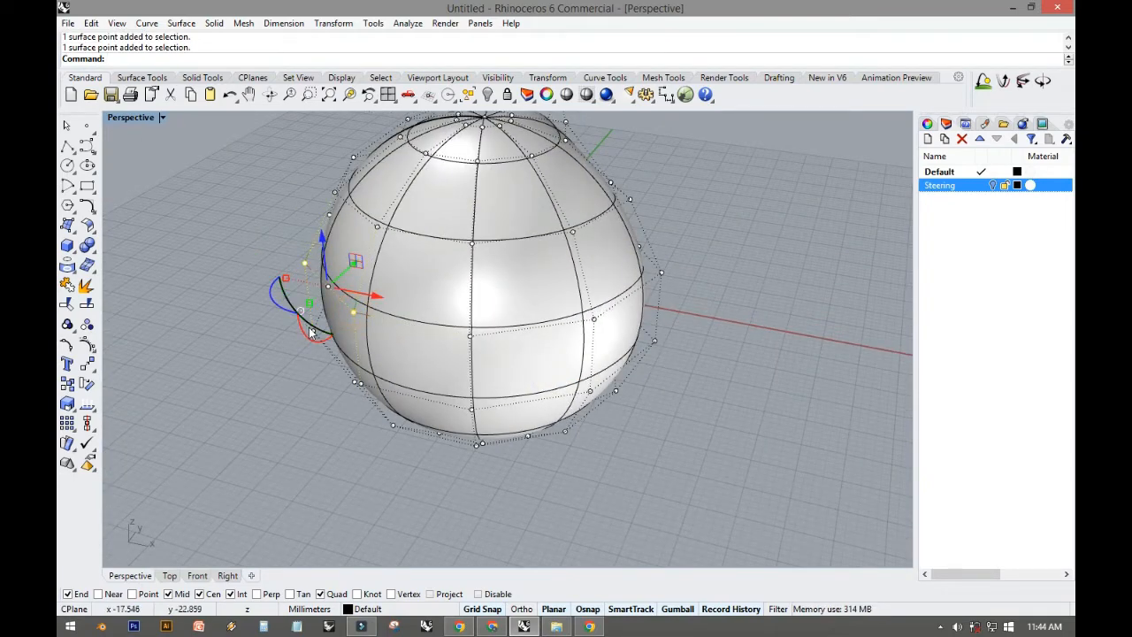
pyautogui.keyDown('shift'); pyautogui.click(354, 383); pyautogui.keyUp('shift')
pyautogui.moveTo(357, 385)
pyautogui.mouseDown(button='right')
pyautogui.moveTo(321, 354)
pyautogui.moveTo(394, 354)
pyautogui.mouseUp(button='right')
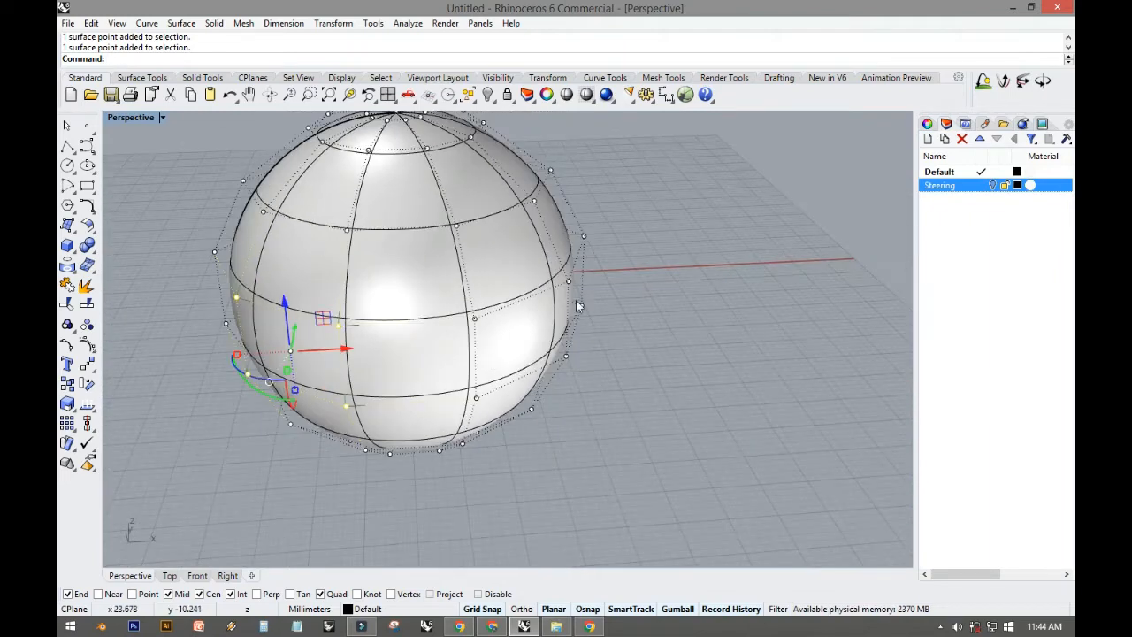
pyautogui.keyDown('shift'); pyautogui.click(569, 281); pyautogui.keyUp('shift')
pyautogui.keyDown('shift'); pyautogui.click(584, 236); pyautogui.keyUp('shift')
pyautogui.keyDown('shift'); pyautogui.click(582, 305); pyautogui.keyUp('shift')
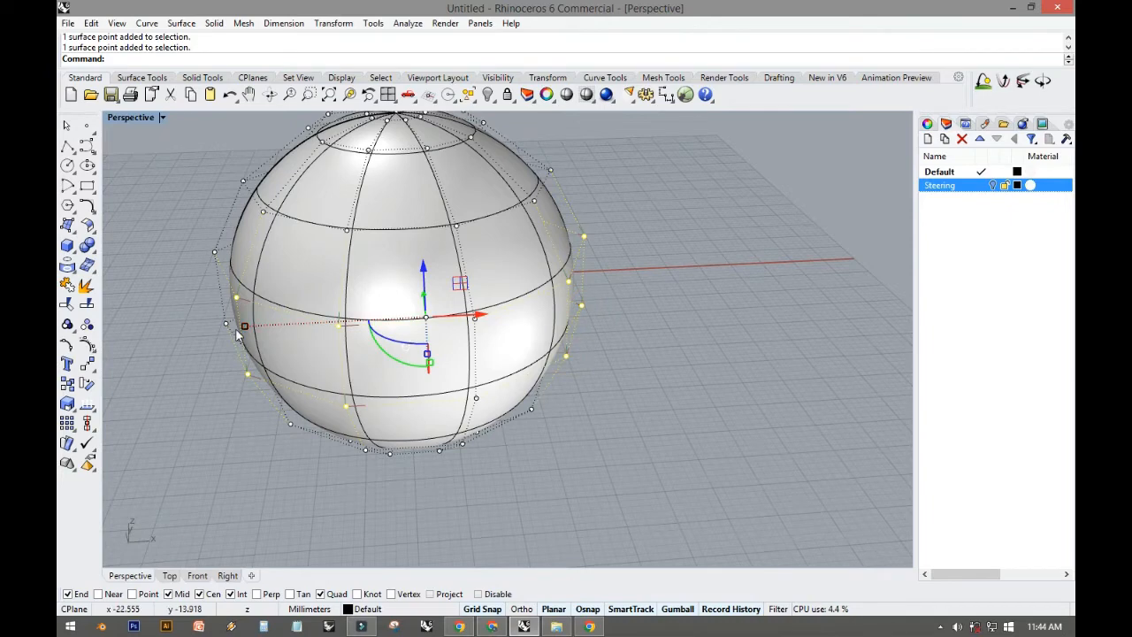
pyautogui.moveTo(178, 302)
pyautogui.mouseDown(button='right')
pyautogui.moveTo(183, 293)
pyautogui.moveTo(246, 363)
pyautogui.mouseUp(button='right')
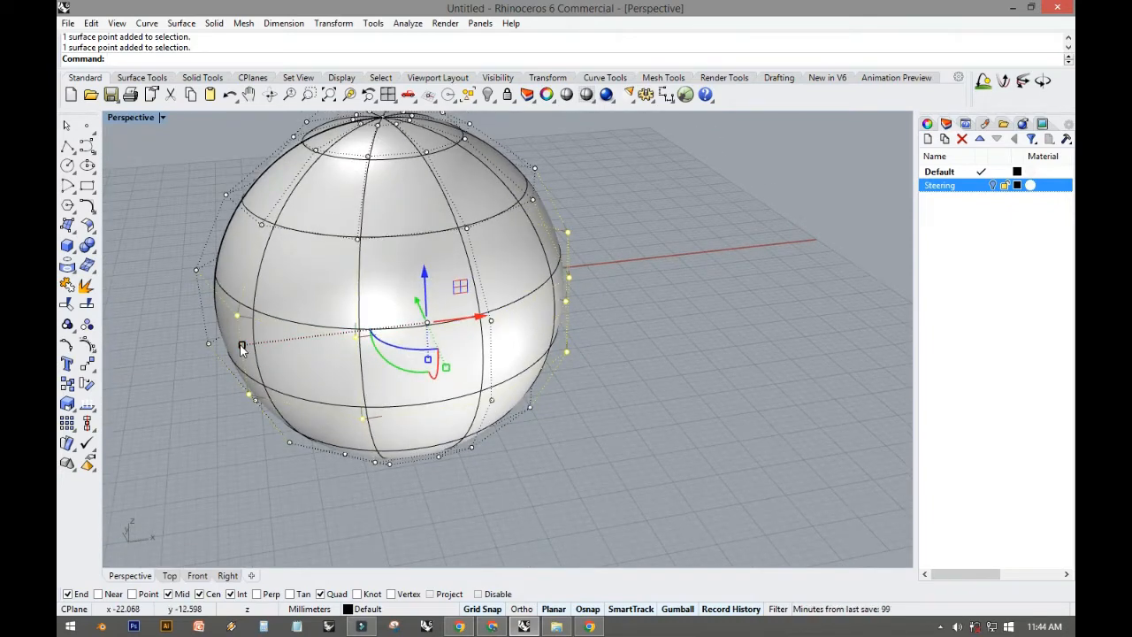
pyautogui.moveTo(242, 347); pyautogui.dragTo(328, 339)
pyautogui.moveTo(327, 340); pyautogui.dragTo(566, 346, button='right')
pyautogui.press('Escape')
pyautogui.press('Escape')
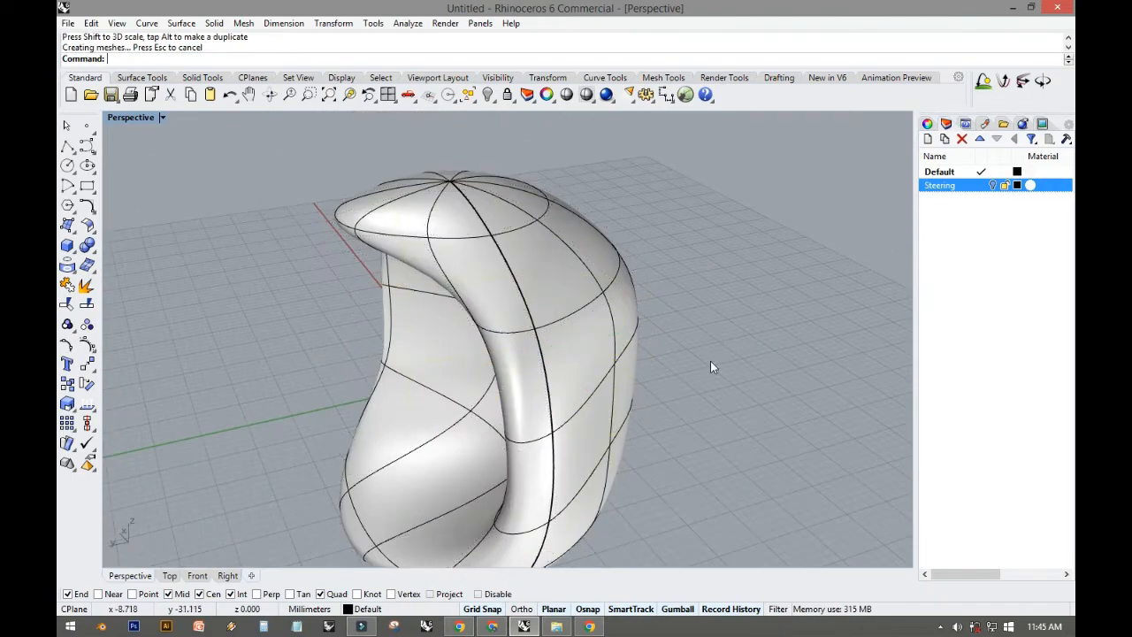
# Step: Inspect the sculpted form from different angles in Rendered display
pyautogui.moveTo(712, 366); pyautogui.dragTo(522, 310, button='right')
pyautogui.click(163, 119)
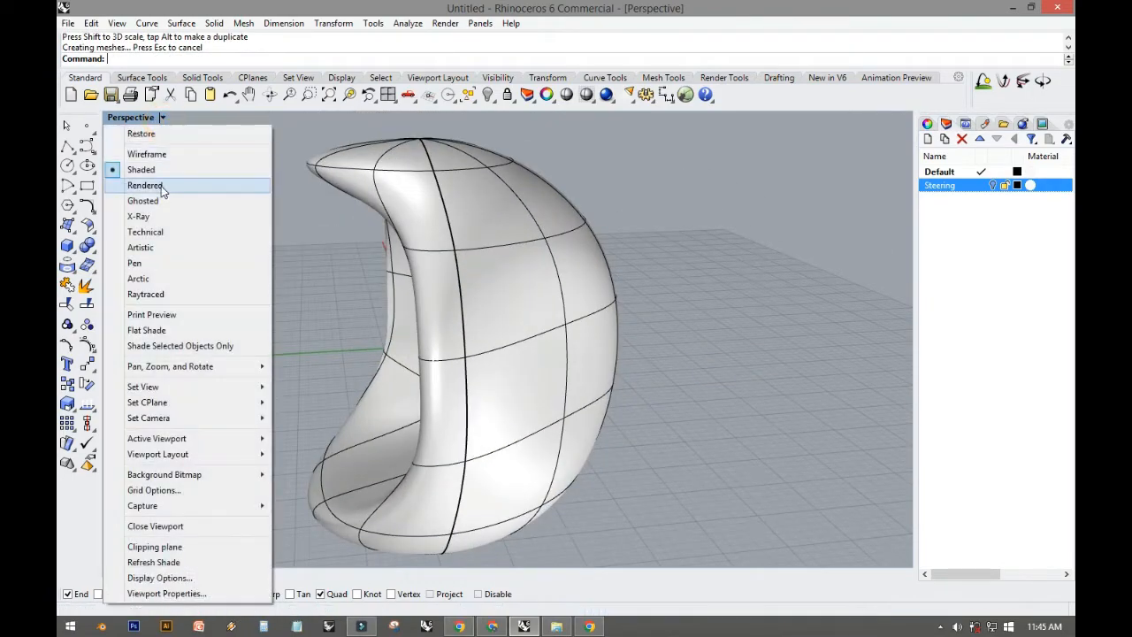
pyautogui.click(159, 186)
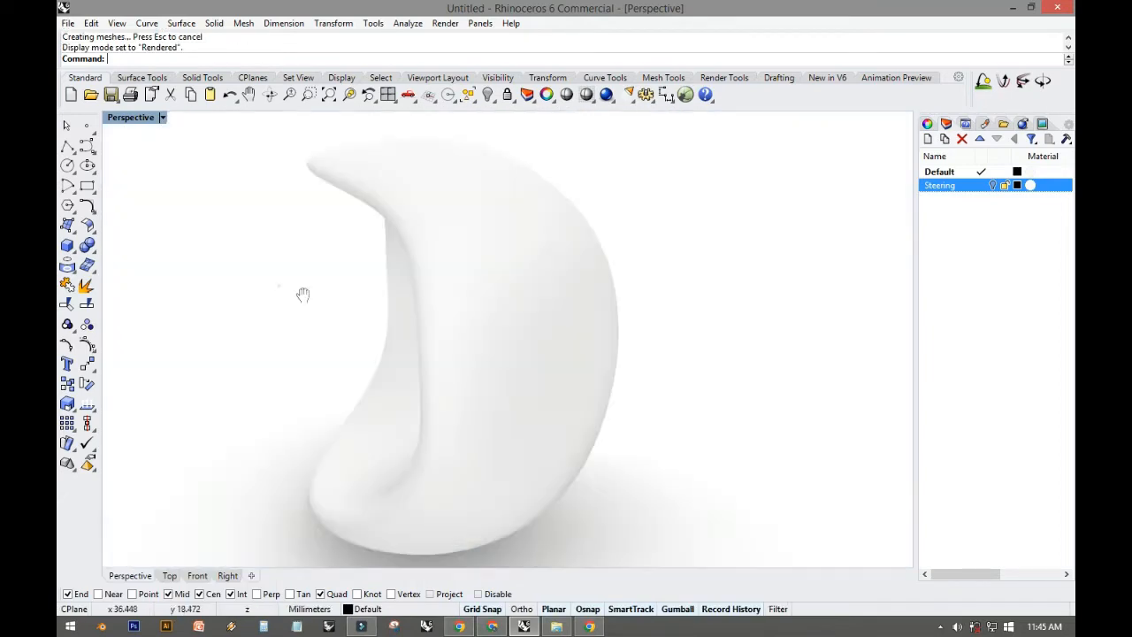
pyautogui.moveTo(298, 293)
pyautogui.mouseDown(button='right')
pyautogui.moveTo(501, 339)
pyautogui.moveTo(564, 383)
pyautogui.moveTo(463, 410)
pyautogui.moveTo(362, 301)
pyautogui.moveTo(210, 192)
pyautogui.mouseUp(button='right')
# Step: Return the Perspective view to Shaded display and delete the sculpted form
pyautogui.click(163, 117)
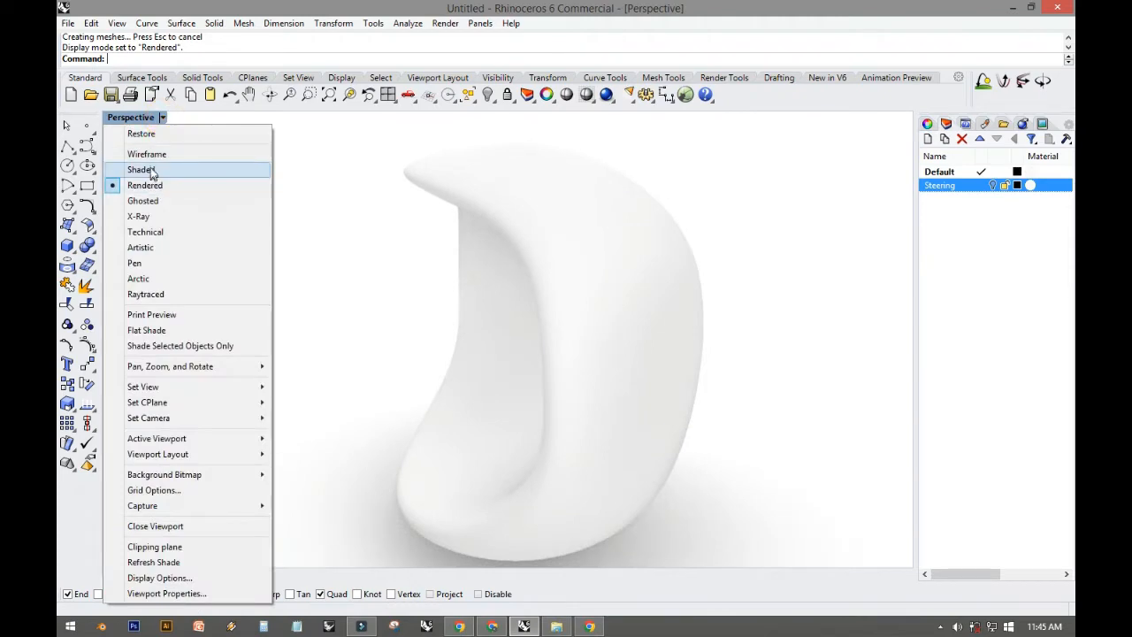
pyautogui.click(152, 169)
pyautogui.moveTo(291, 283); pyautogui.dragTo(307, 320, button='right')
pyautogui.click(499, 278)
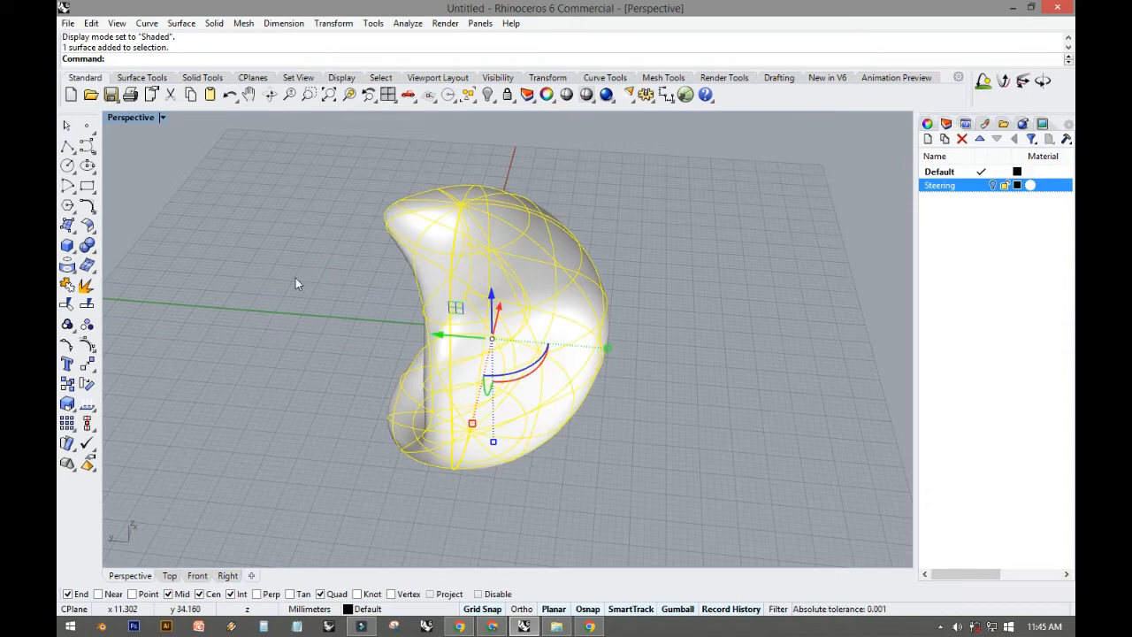
pyautogui.press('Delete')
# Step: Create an upward-opening paraboloid with its focus at the origin, using the four-viewport layout to set direction and a wide end
pyautogui.click(67, 250)
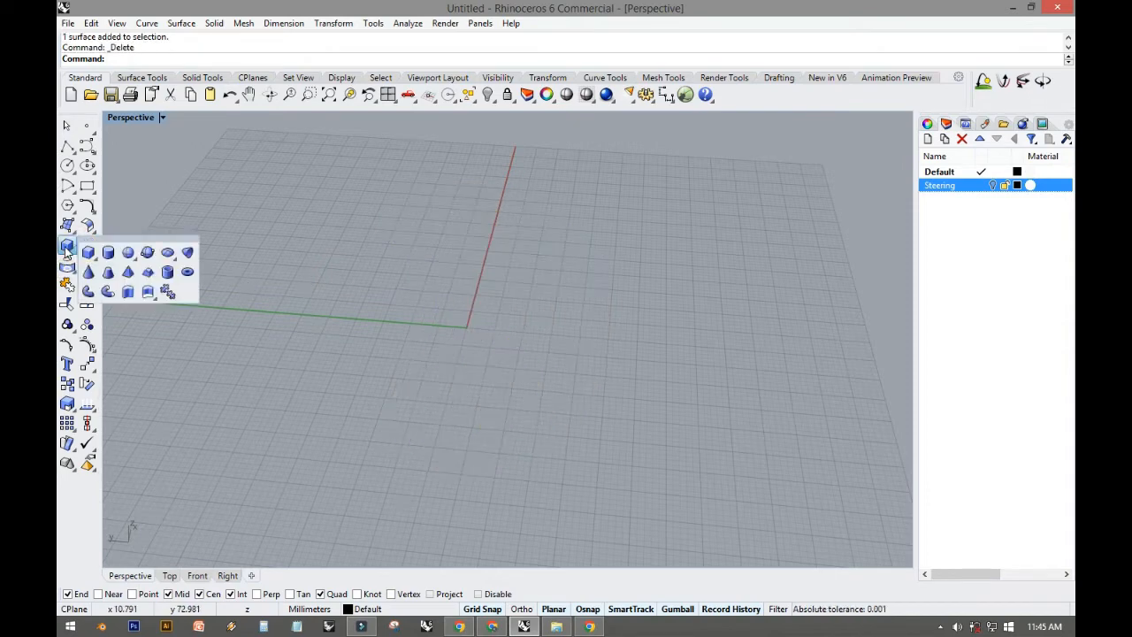
pyautogui.click(187, 253)
pyautogui.doubleClick(131, 117)
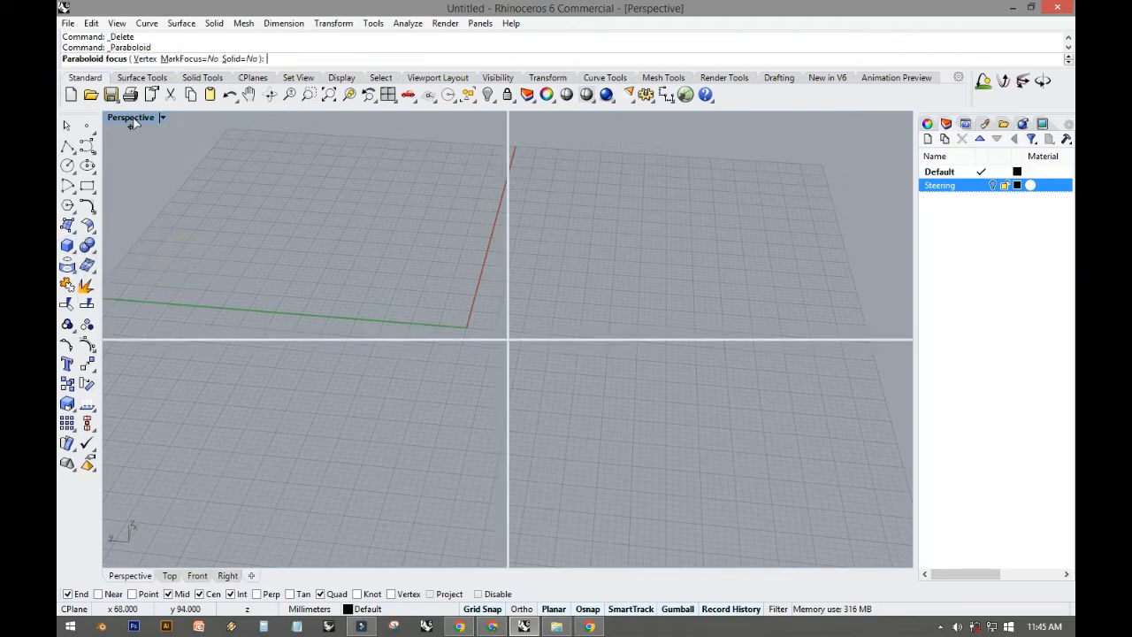
pyautogui.scroll(3, 295, 156)
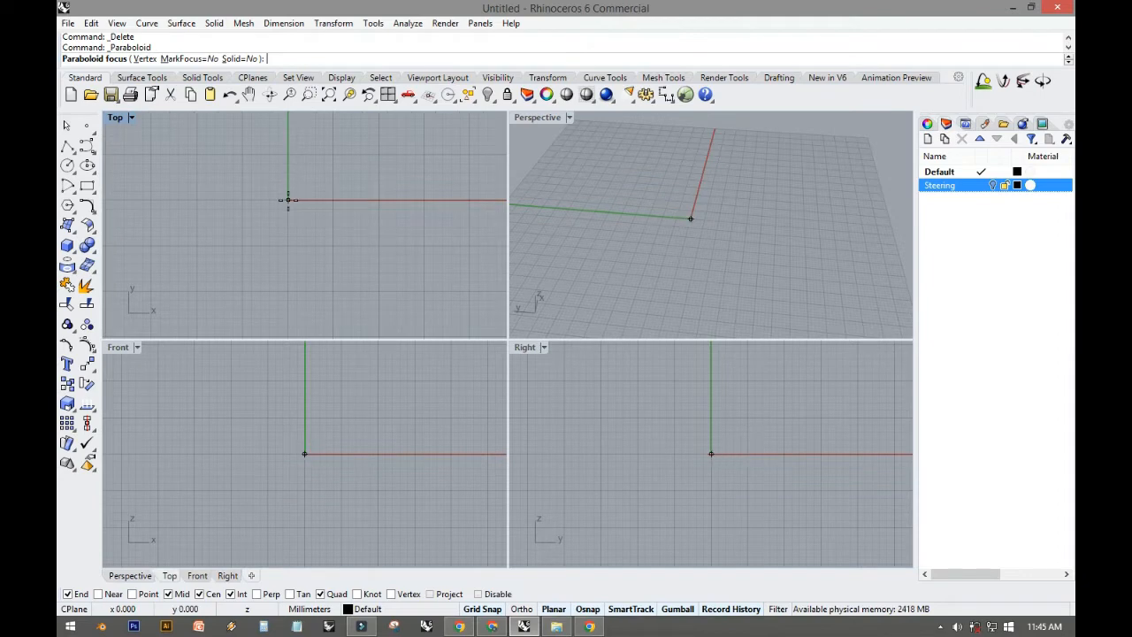
pyautogui.click(287, 200)
pyautogui.click(303, 366)
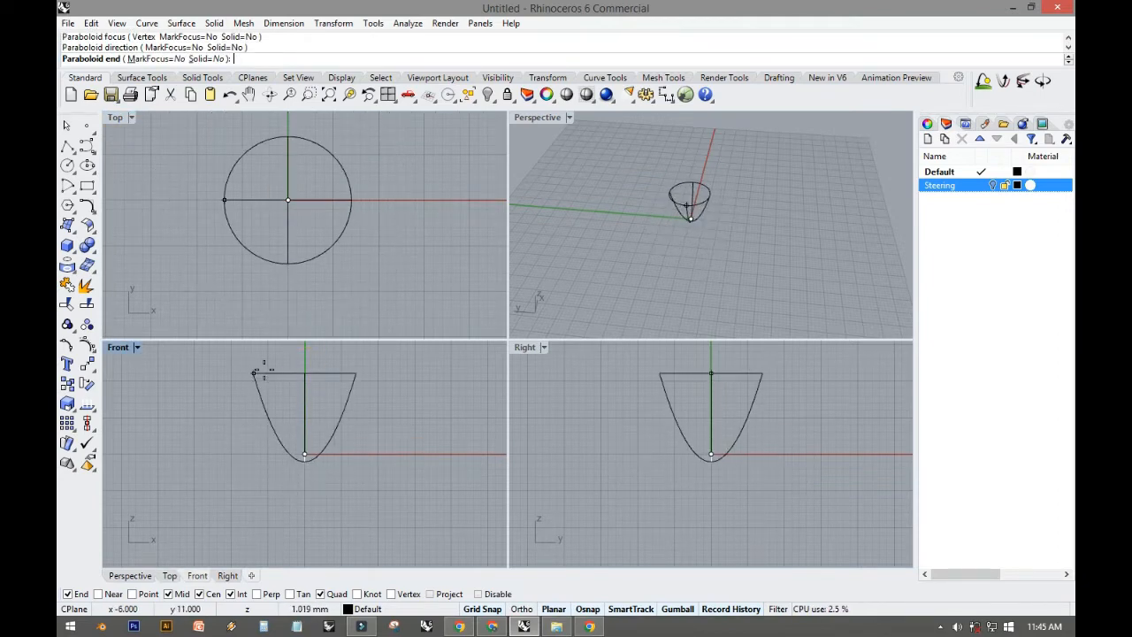
pyautogui.click(169, 421)
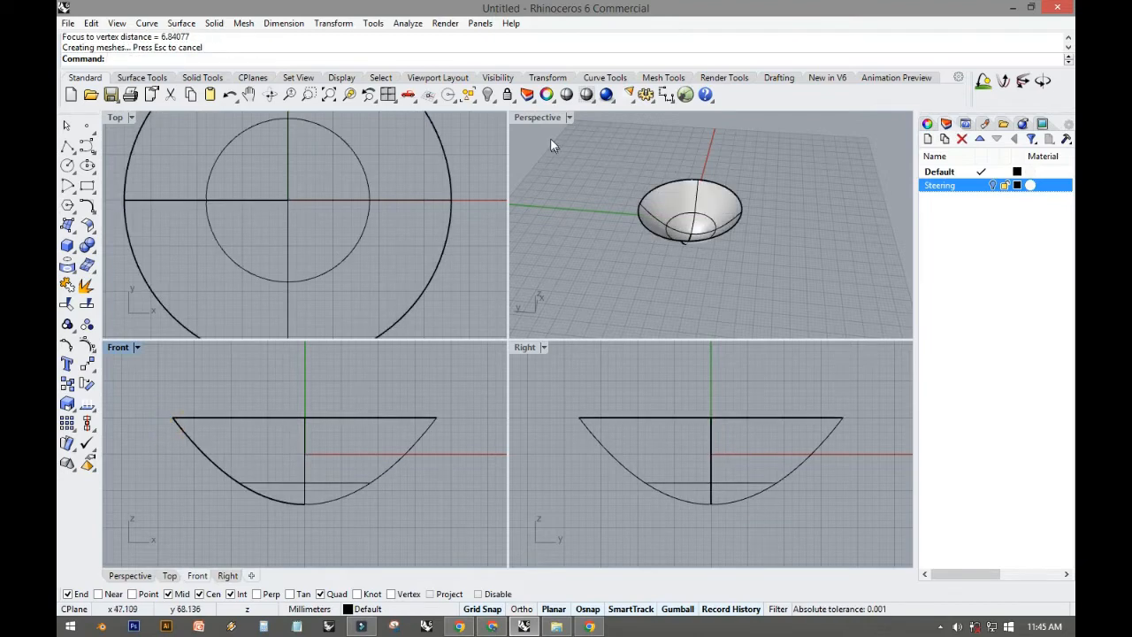
# Step: Maximize the Perspective view and turn on the paraboloid's control points
pyautogui.doubleClick(540, 116)
pyautogui.click(381, 292)
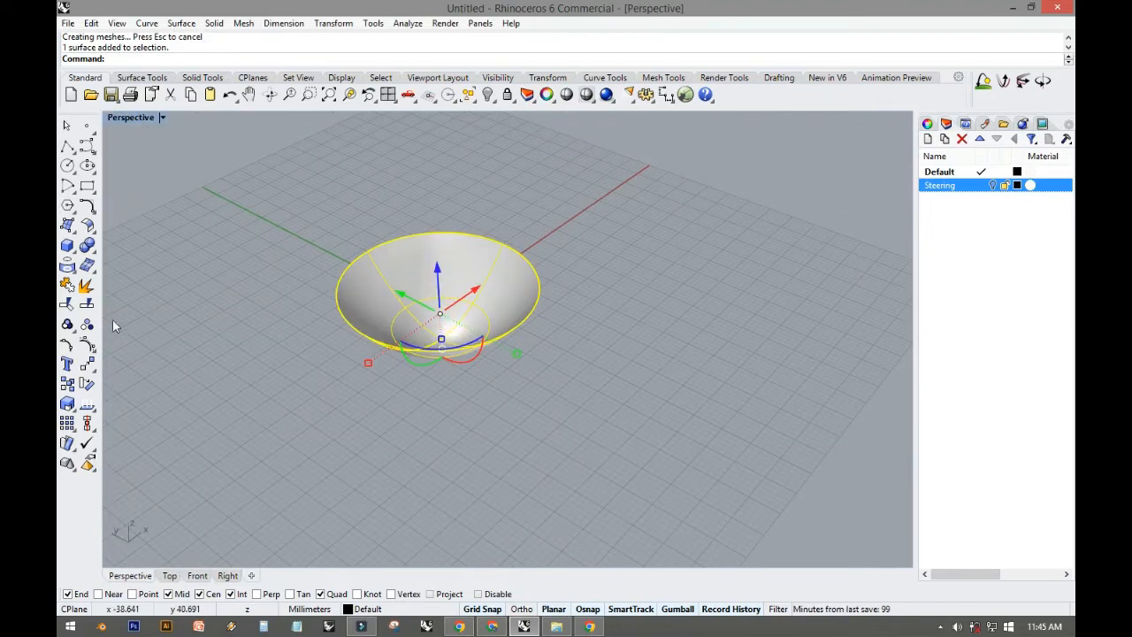
pyautogui.click(87, 345)
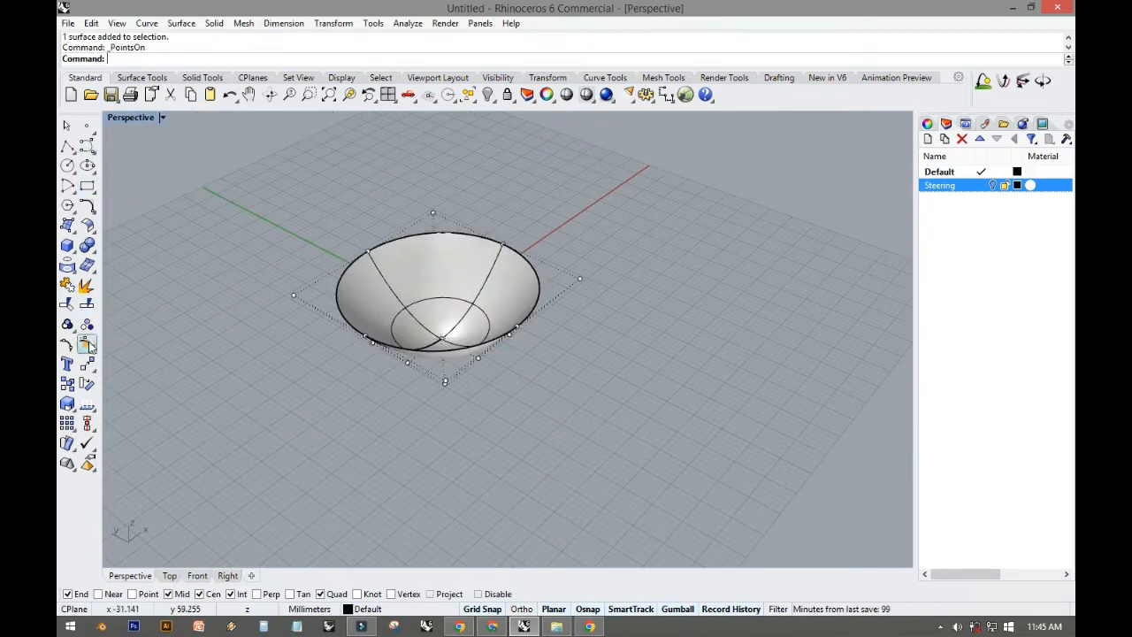
pyautogui.scroll(6, 342, 279)
pyautogui.moveTo(394, 354); pyautogui.dragTo(309, 283, button='right')
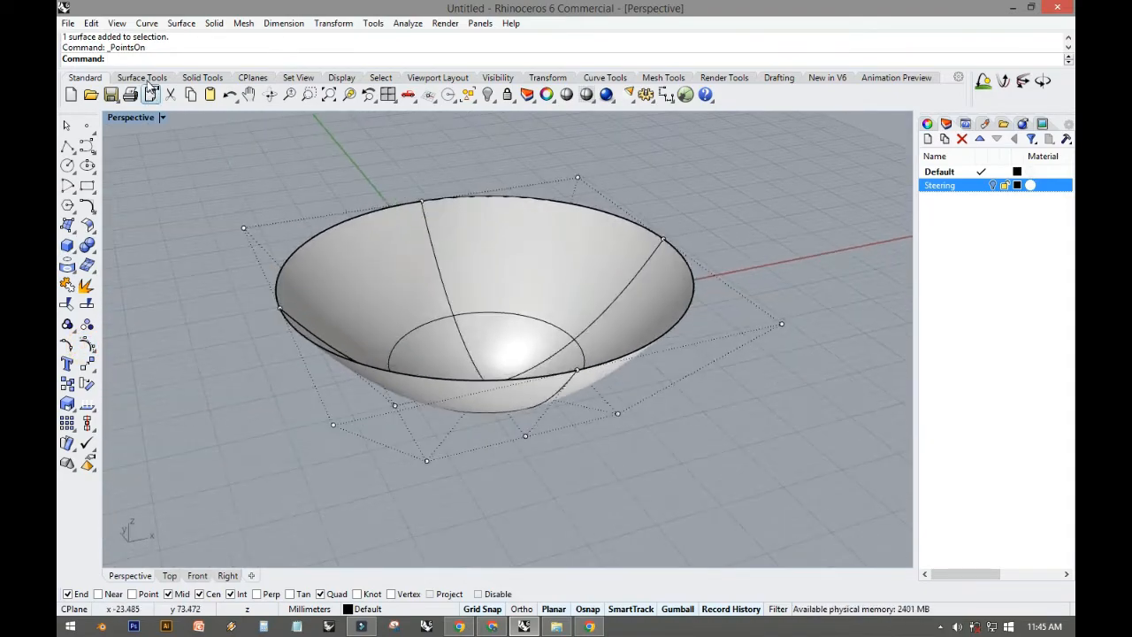
# Step: Rebuild the paraboloid with point counts U 10 and V 3 and degrees U 3 and V 2
pyautogui.click(149, 79)
pyautogui.click(386, 94)
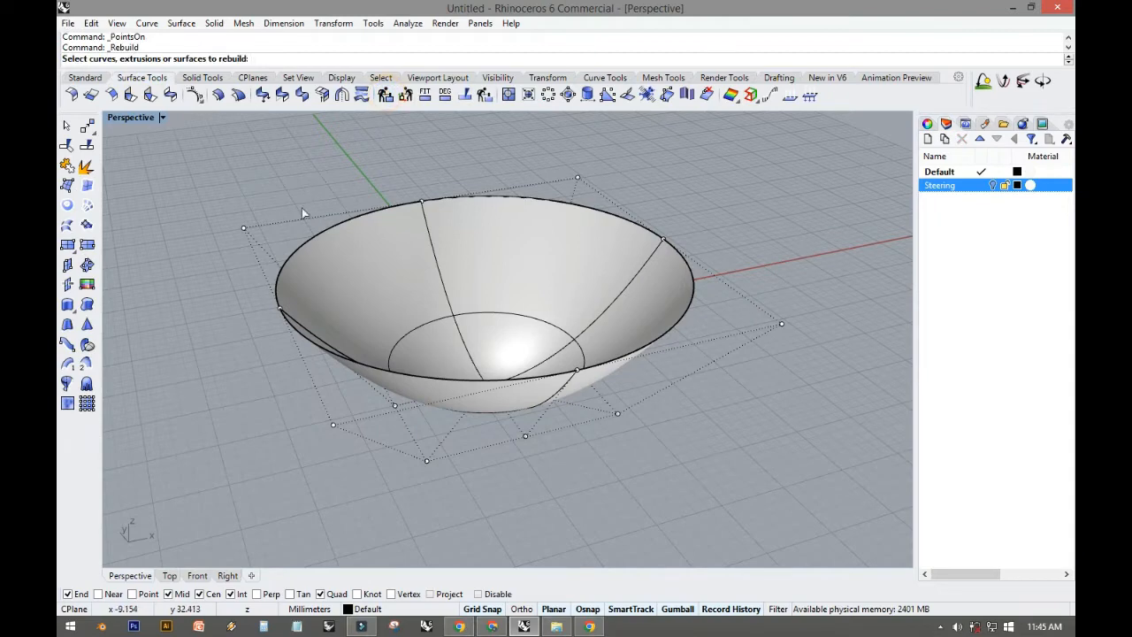
pyautogui.click(343, 264)
pyautogui.press('Return')
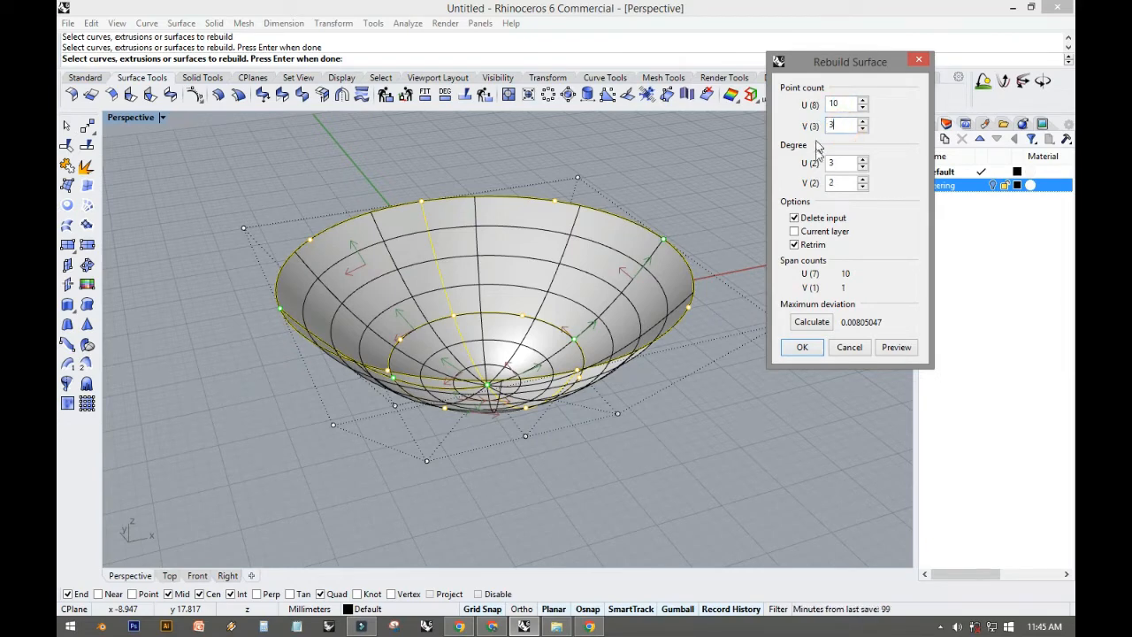
pyautogui.click(896, 347)
pyautogui.click(801, 347)
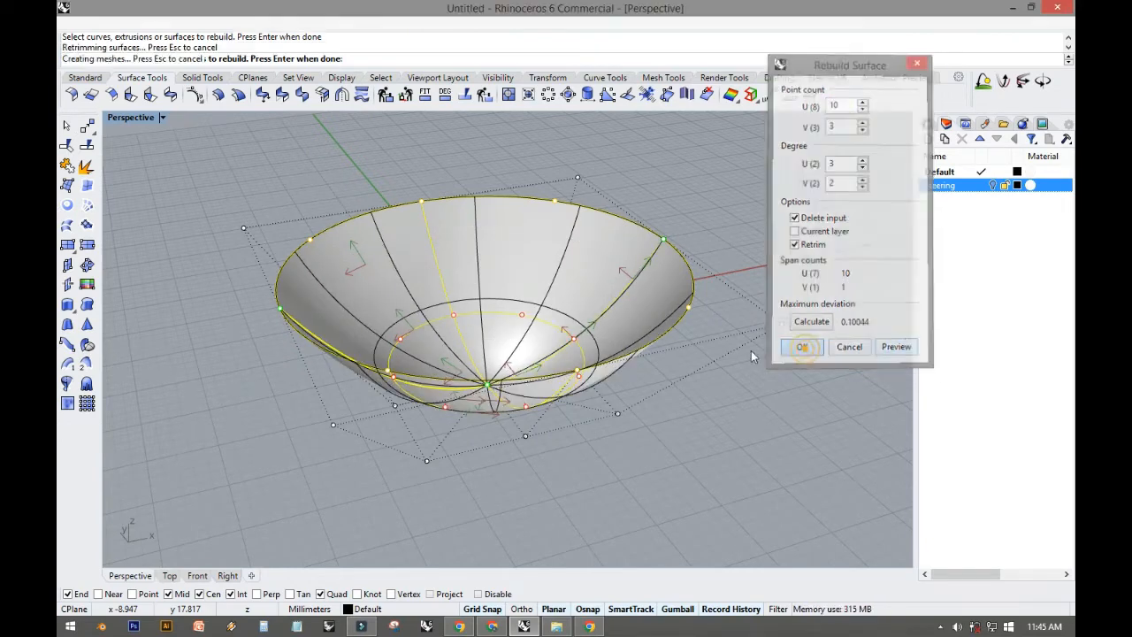
# Step: Select two adjacent lower control points on the bowl's side, push them inward to dent it and hide the control points
pyautogui.moveTo(641, 368); pyautogui.dragTo(418, 272, button='right')
pyautogui.click(432, 270)
pyautogui.keyDown('shift'); pyautogui.click(505, 284); pyautogui.keyUp('shift')
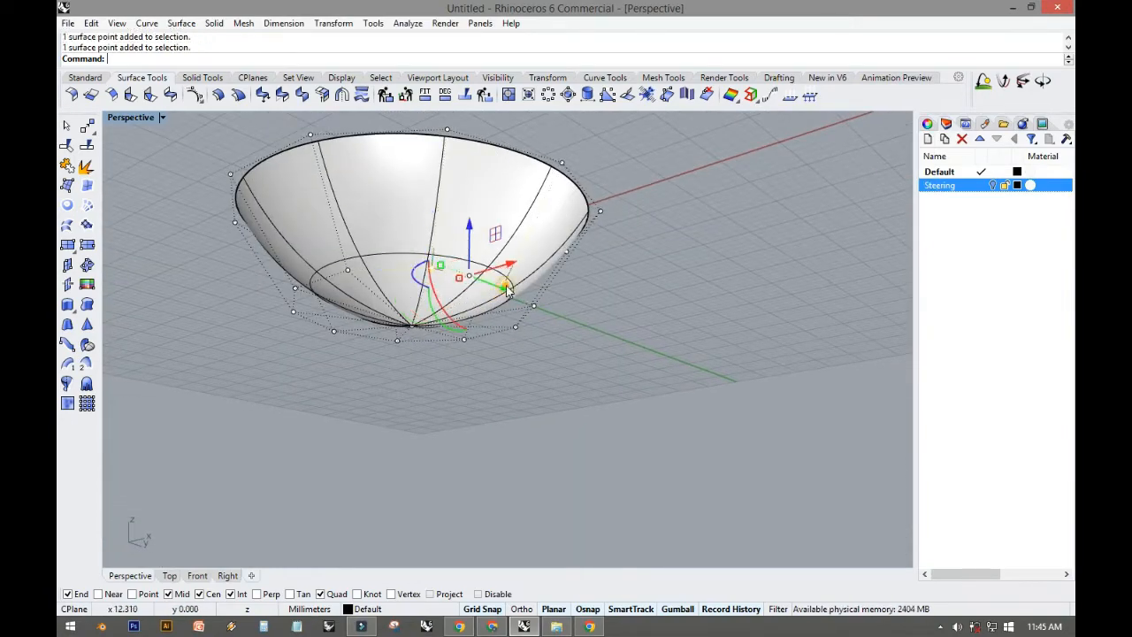
pyautogui.moveTo(533, 290); pyautogui.dragTo(593, 382, button='right')
pyautogui.moveTo(593, 382); pyautogui.dragTo(477, 219)
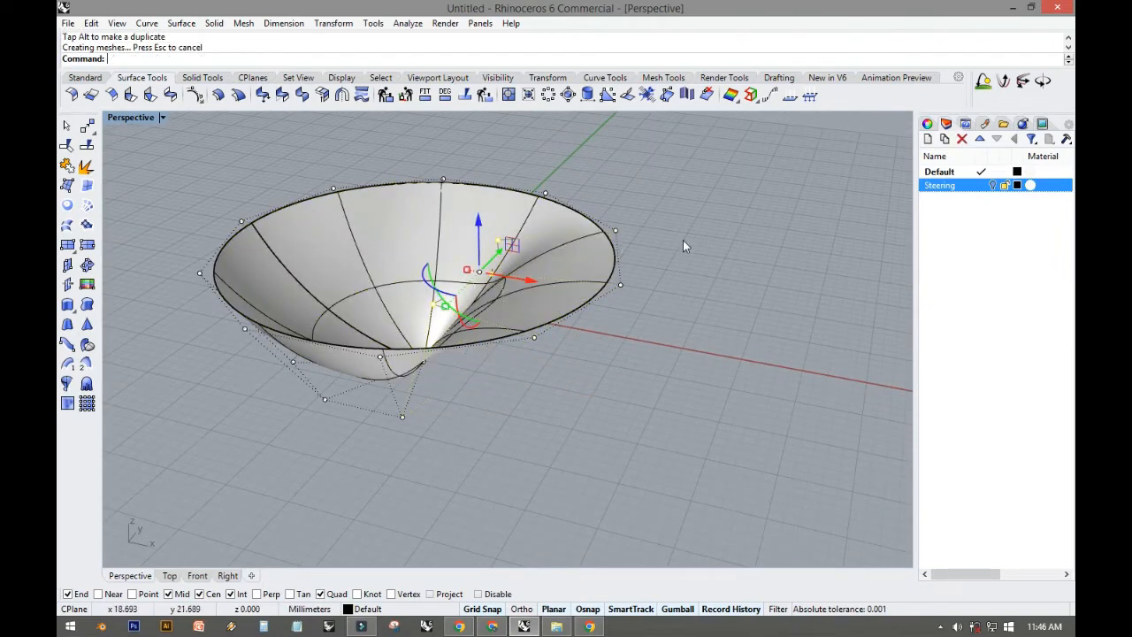
pyautogui.click(684, 238)
pyautogui.moveTo(685, 240); pyautogui.dragTo(481, 191, button='right')
pyautogui.press('Escape')
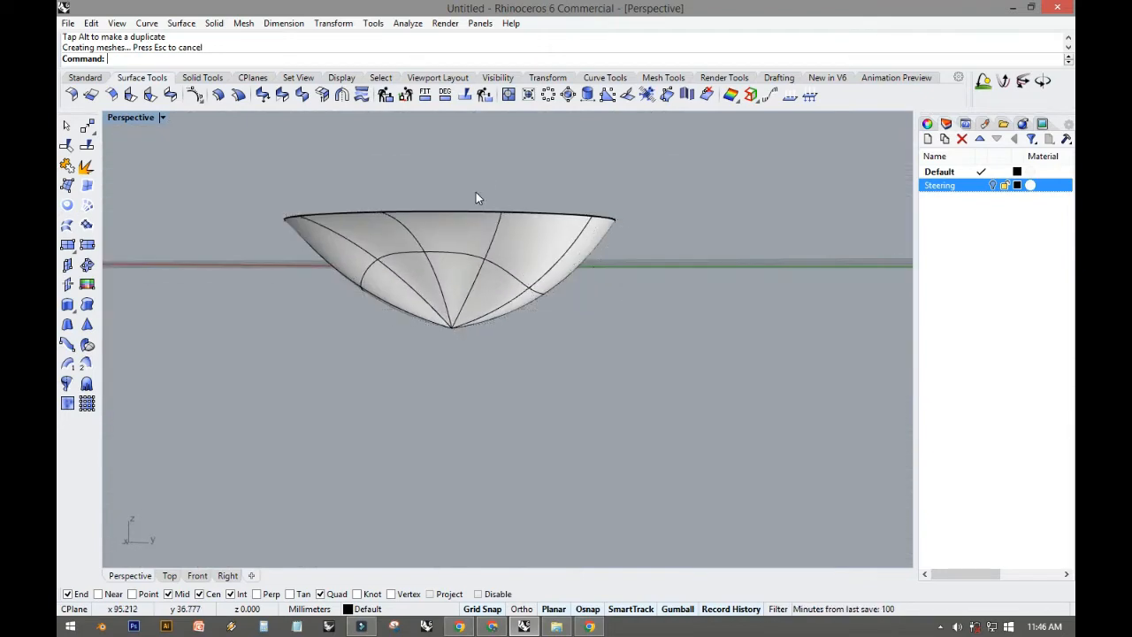
# Step: Delete the dented bowl and restore the four-viewport layout with the Steering layer turned on
pyautogui.moveTo(401, 196); pyautogui.dragTo(515, 268, button='right')
pyautogui.click(461, 289)
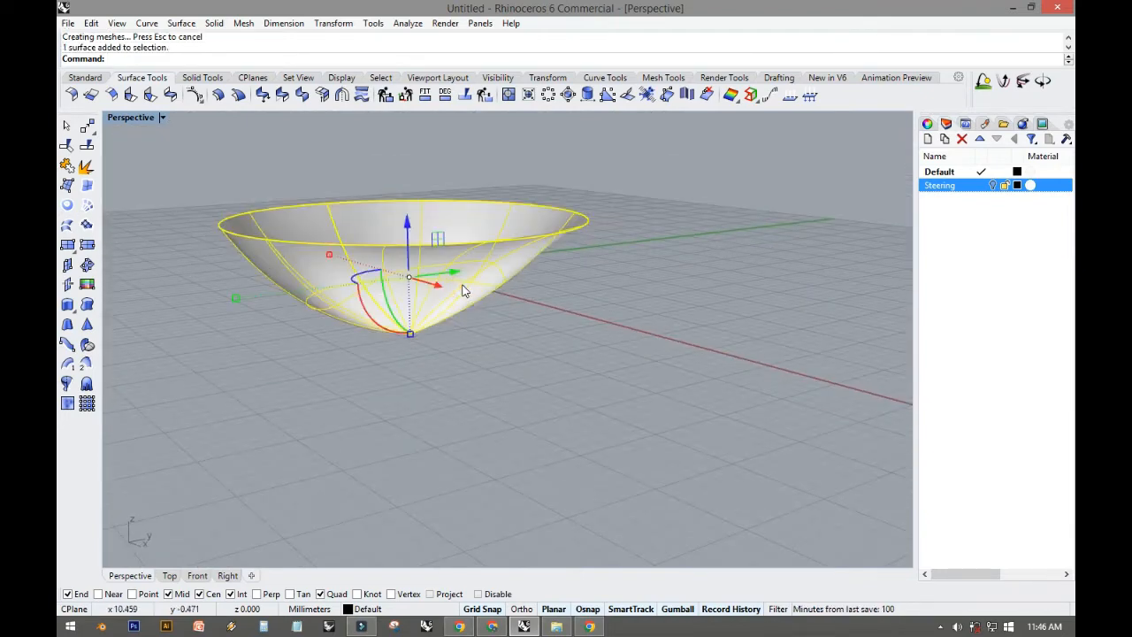
pyautogui.press('Delete')
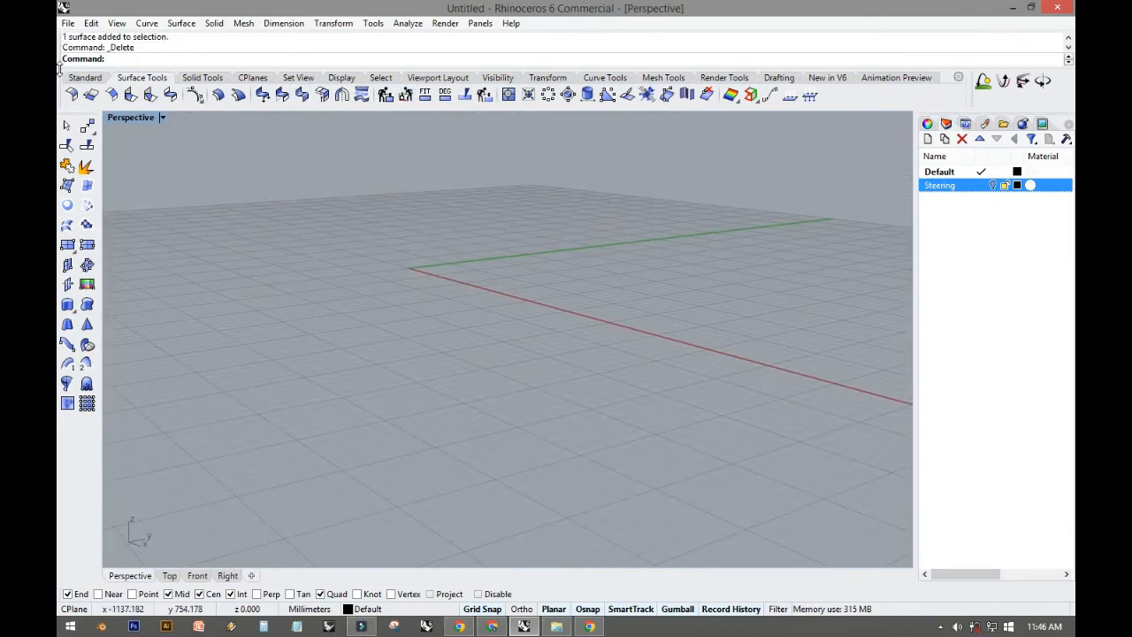
pyautogui.doubleClick(126, 119)
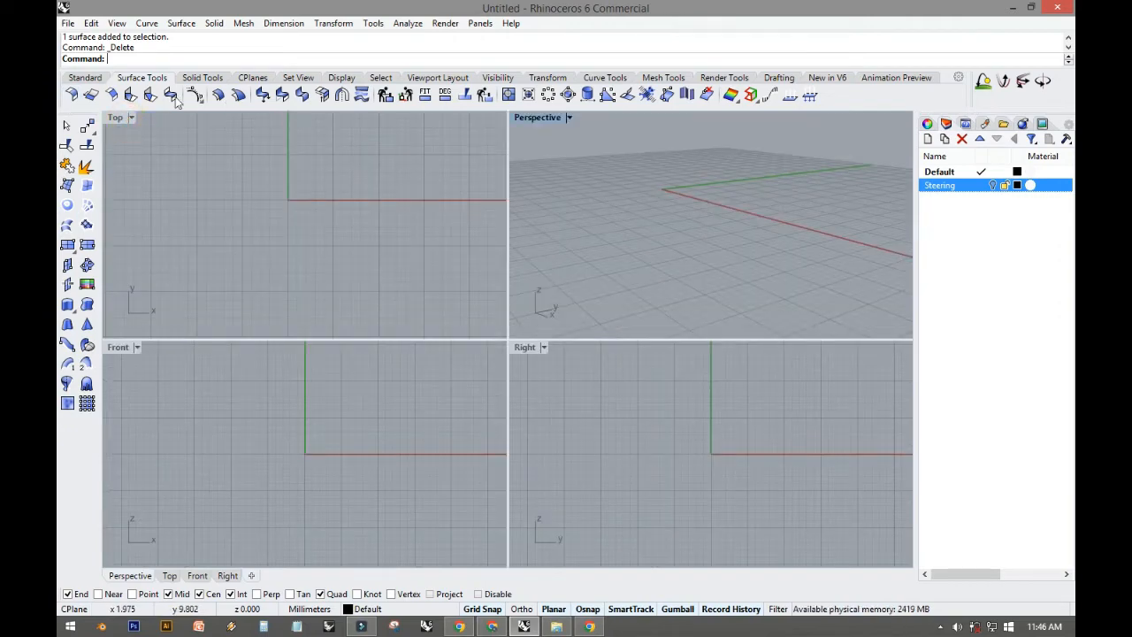
pyautogui.click(85, 78)
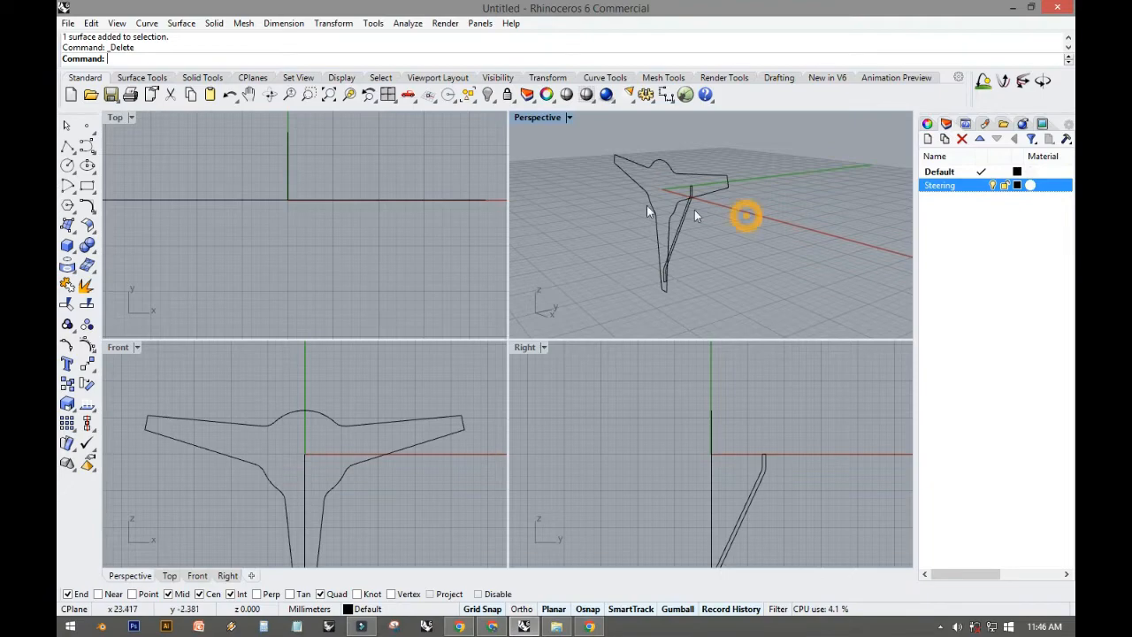
pyautogui.doubleClick(533, 117)
pyautogui.moveTo(531, 203); pyautogui.dragTo(493, 285, button='right')
pyautogui.scroll(6, 558, 269)
pyautogui.moveTo(399, 270)
pyautogui.mouseDown(button='right')
pyautogui.moveTo(469, 275)
pyautogui.moveTo(451, 400)
pyautogui.mouseUp(button='right')
pyautogui.doubleClick(145, 120)
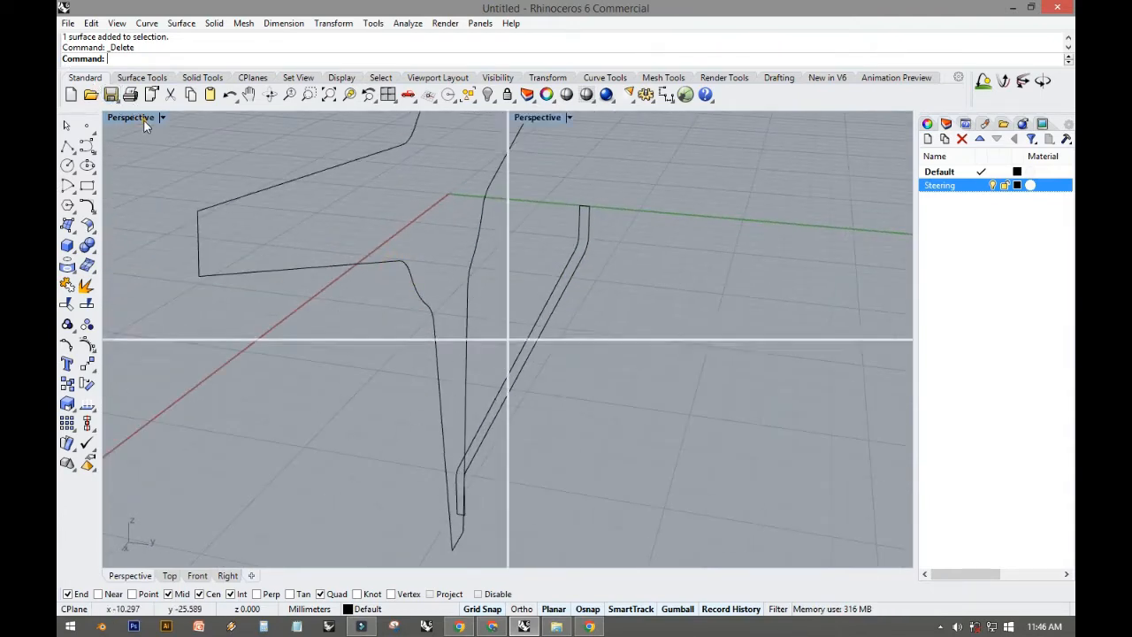
# Step: Create a torus in the Front view centred on the origin, with a radius of about 22 mm and a tube radius of about 1.6 mm
pyautogui.click(67, 250)
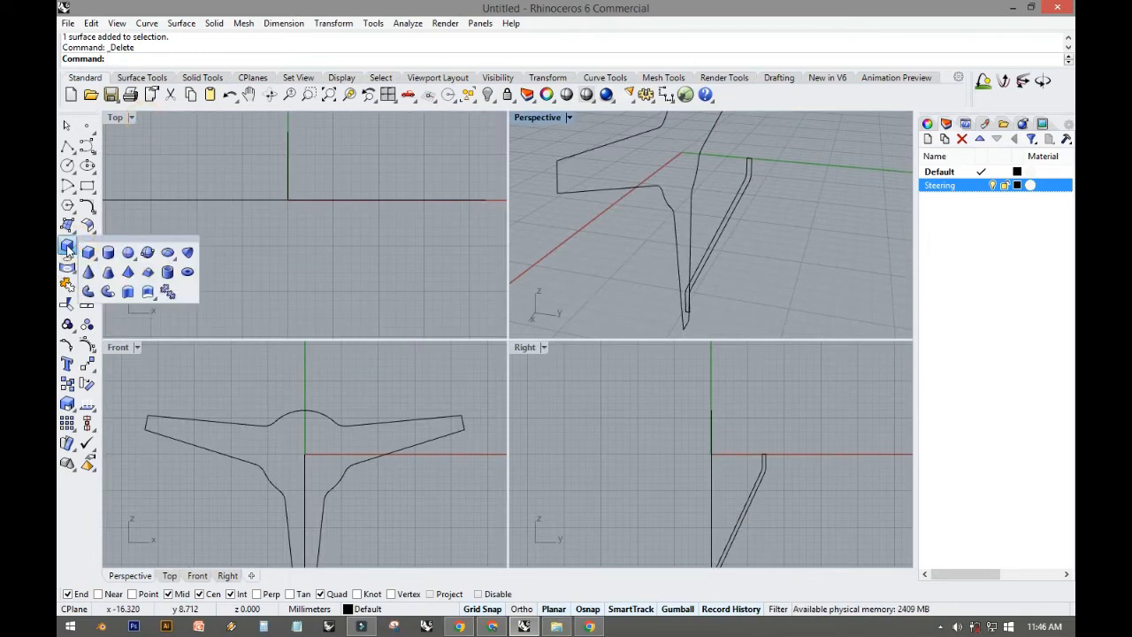
pyautogui.click(187, 273)
pyautogui.doubleClick(122, 347)
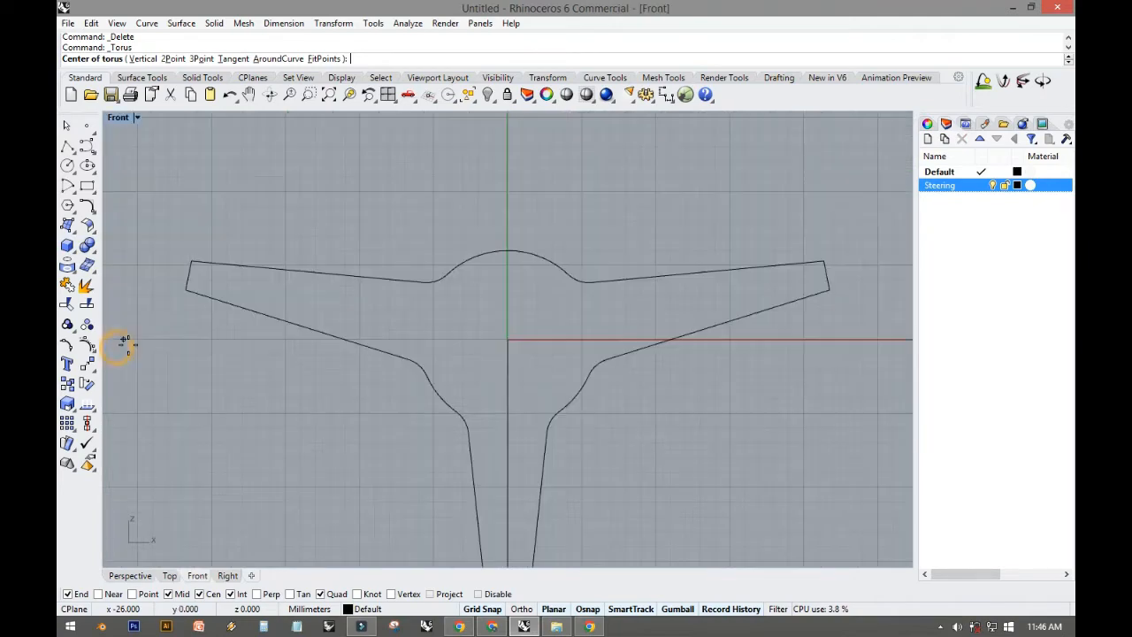
pyautogui.click(507, 339)
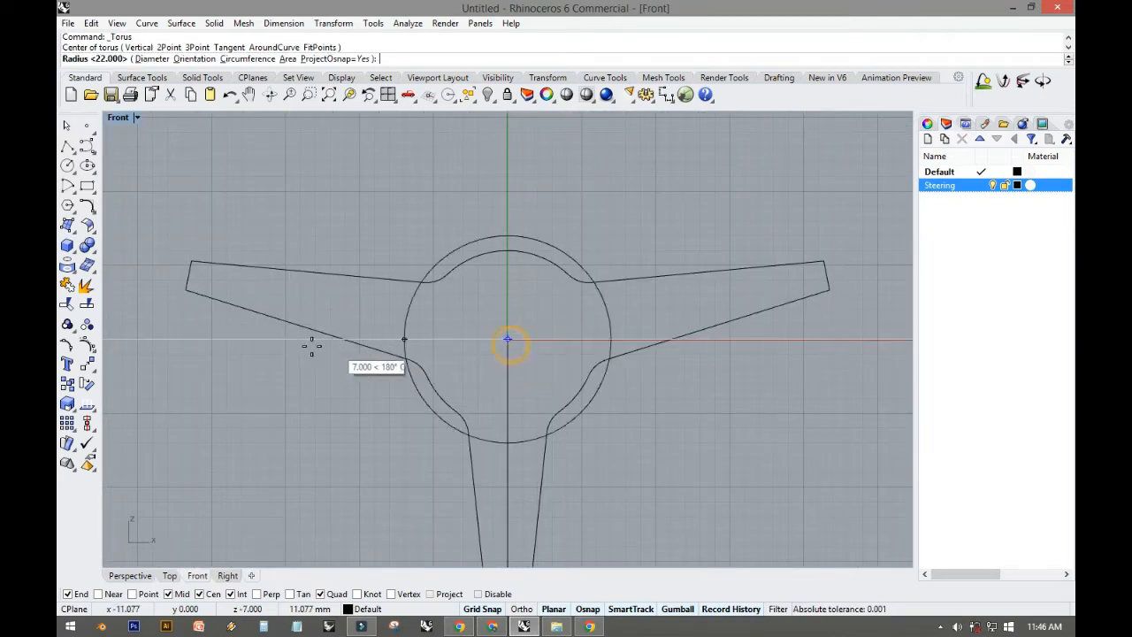
pyautogui.scroll(-2, 311, 342)
pyautogui.scroll(2, 260, 352)
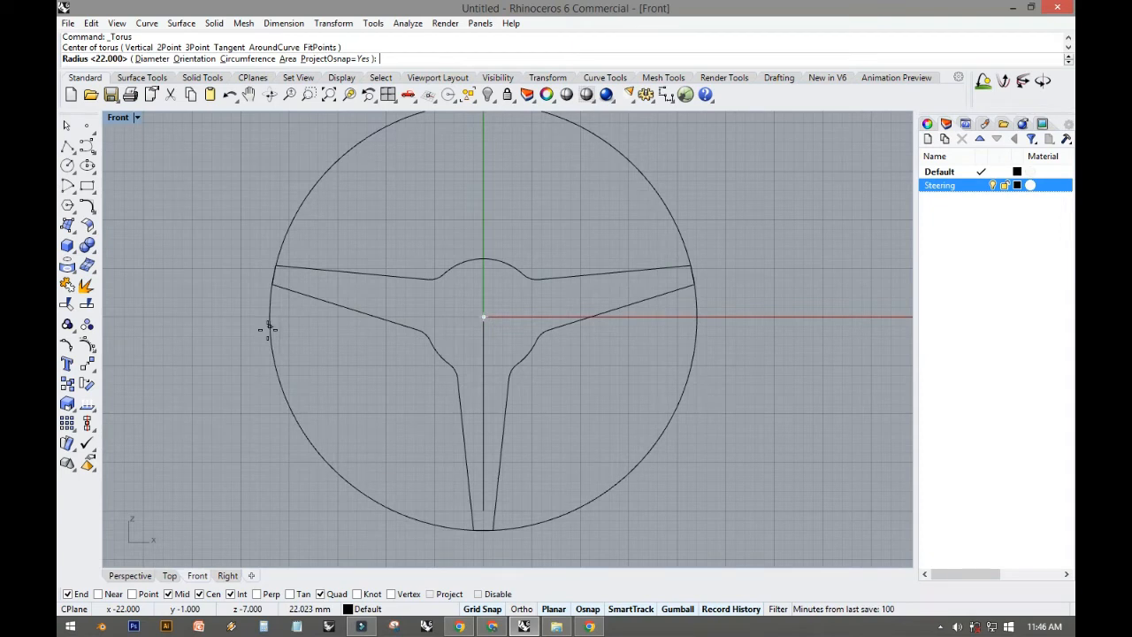
pyautogui.click(269, 329)
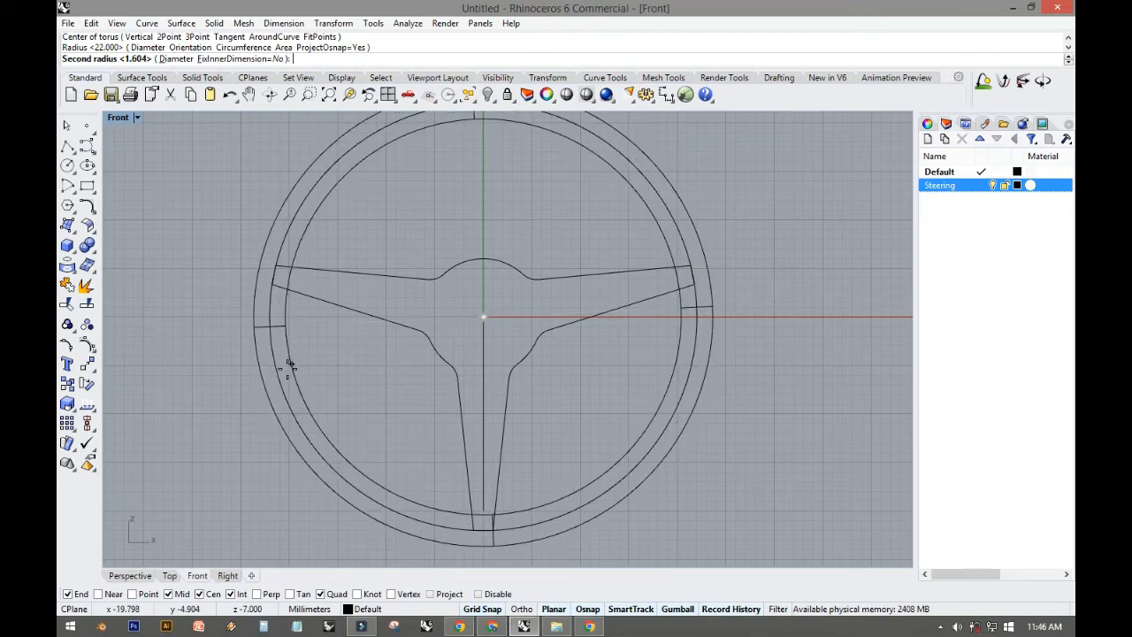
pyautogui.click(287, 367)
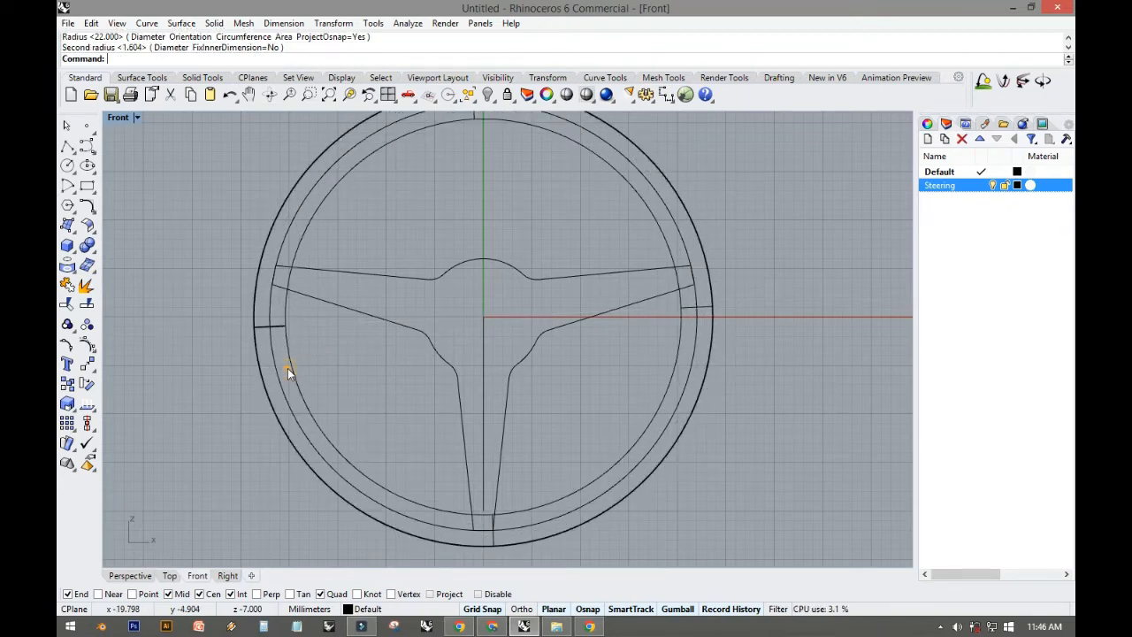
# Step: Maximize the Perspective view, select the torus and turn on its control points
pyautogui.doubleClick(118, 118)
pyautogui.doubleClick(526, 119)
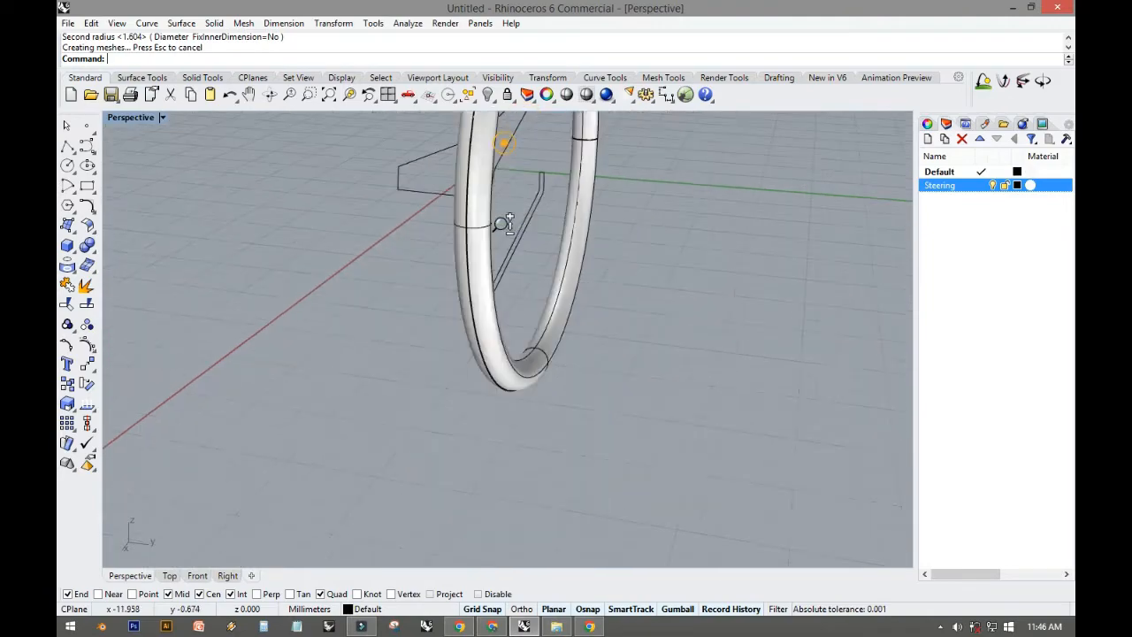
pyautogui.keyDown('ctrl'); pyautogui.moveTo(503, 224); pyautogui.dragTo(497, 265, button='right'); pyautogui.keyUp('ctrl')
pyautogui.moveTo(488, 223); pyautogui.dragTo(677, 177, button='right')
pyautogui.keyDown('shift'); pyautogui.moveTo(609, 213); pyautogui.dragTo(566, 407, button='right'); pyautogui.keyUp('shift')
pyautogui.moveTo(531, 340); pyautogui.dragTo(653, 298, button='right')
pyautogui.click(454, 257)
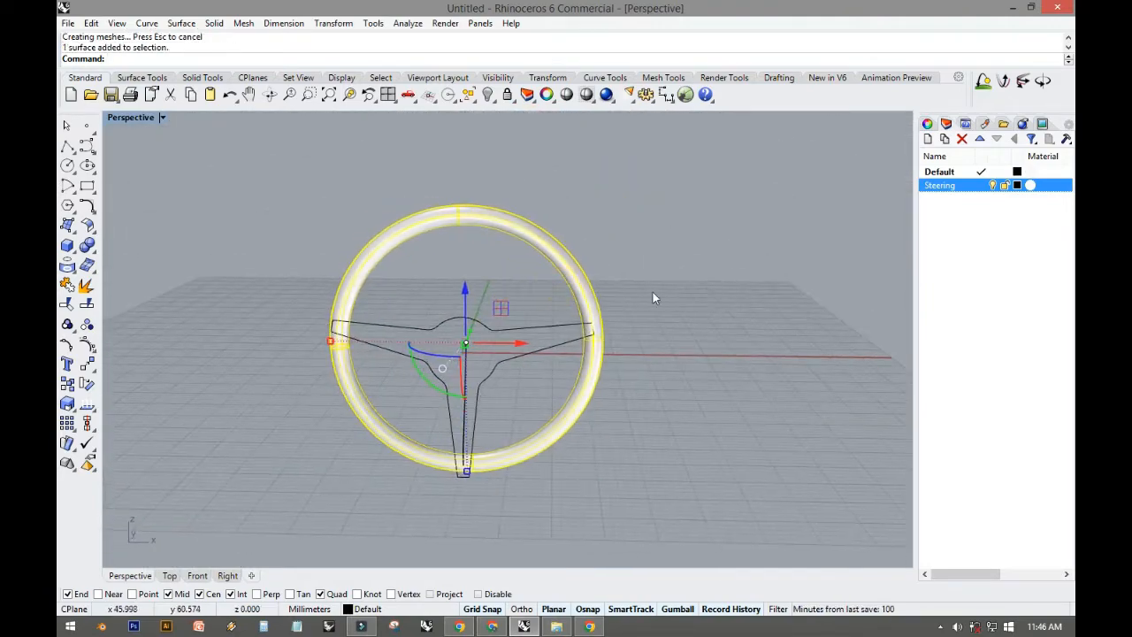
pyautogui.scroll(6, 443, 281)
pyautogui.click(443, 271)
pyautogui.click(313, 217)
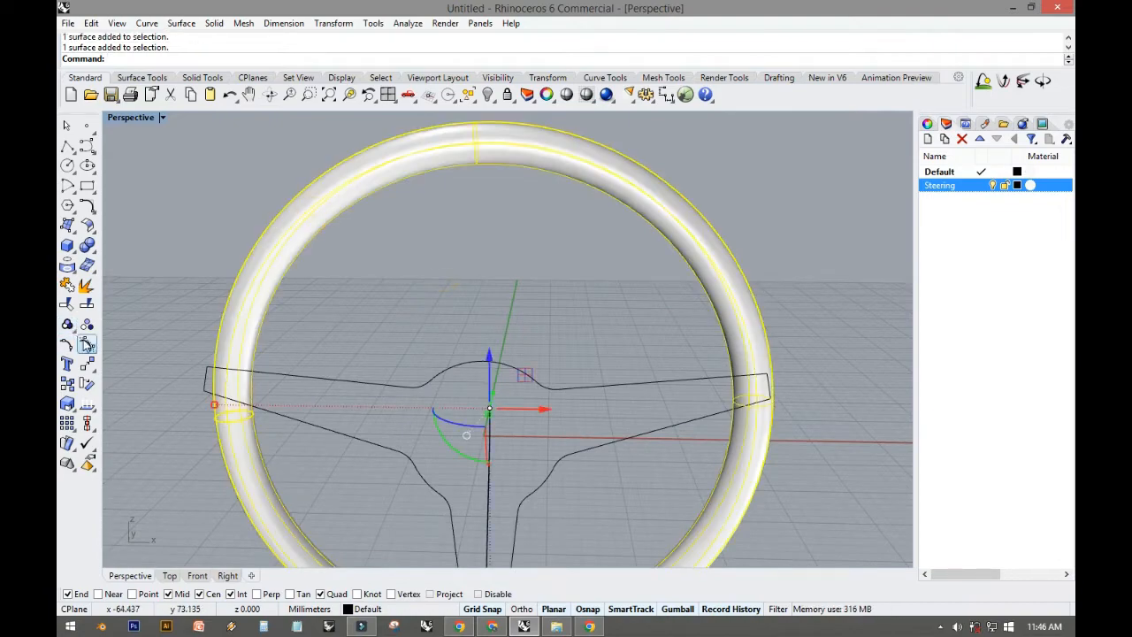
pyautogui.click(87, 345)
pyautogui.keyDown('ctrl'); pyautogui.moveTo(382, 290); pyautogui.dragTo(344, 230, button='right'); pyautogui.keyUp('ctrl')
# Step: Examine the layout of the torus's control points in the Front view and return to the maximized Perspective view
pyautogui.doubleClick(134, 118)
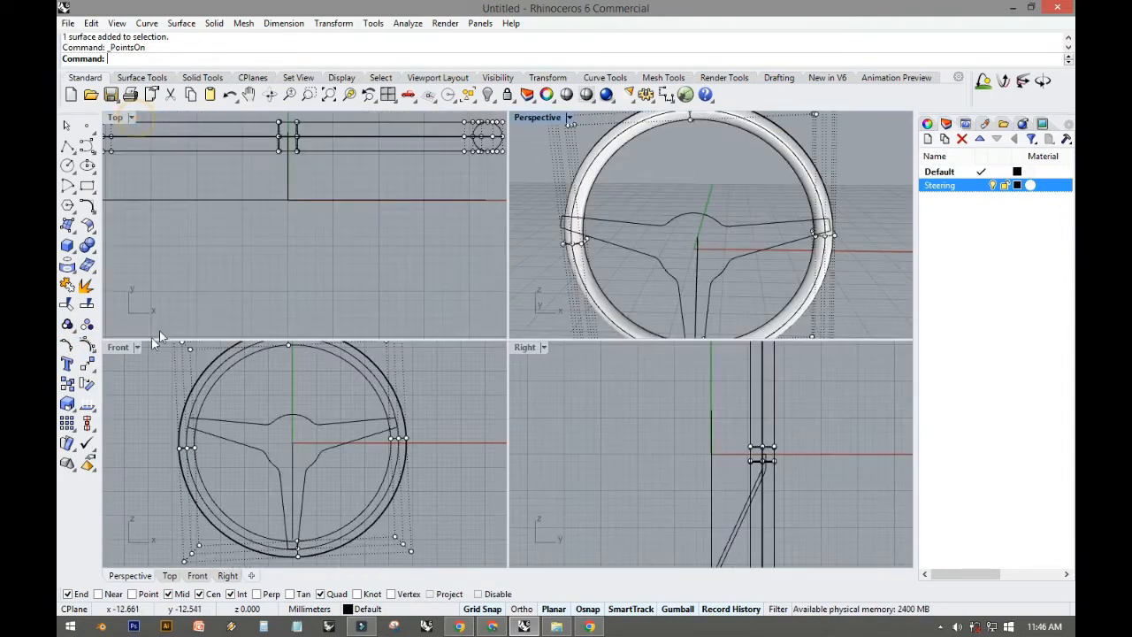
pyautogui.doubleClick(123, 345)
pyautogui.moveTo(350, 337); pyautogui.dragTo(354, 394, button='right')
pyautogui.scroll(-8, 354, 395)
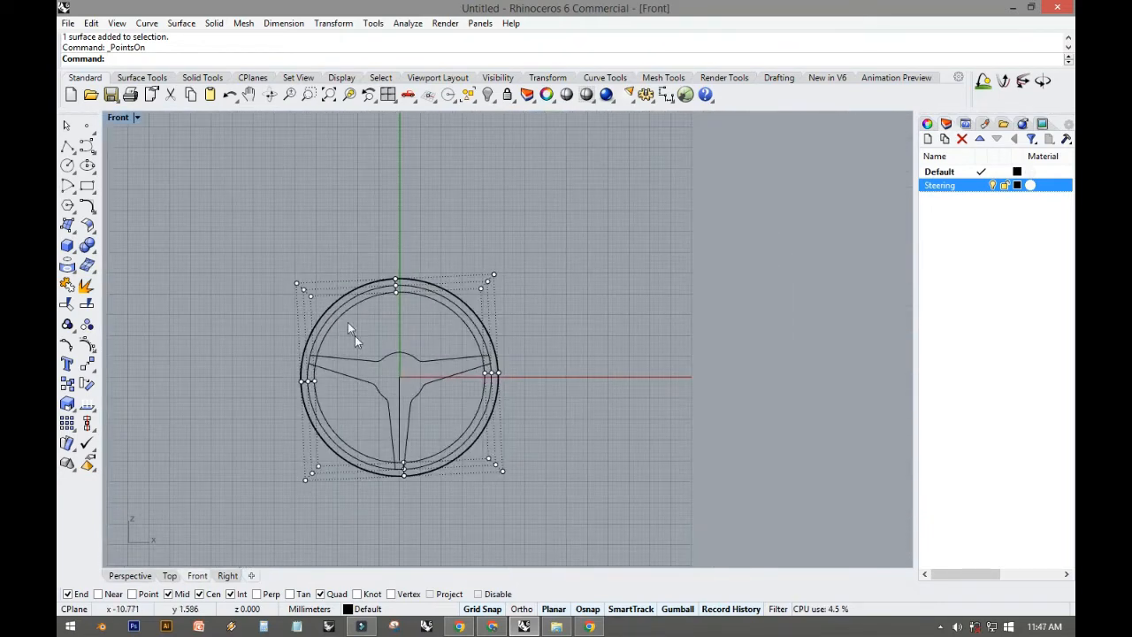
pyautogui.doubleClick(119, 117)
pyautogui.doubleClick(527, 117)
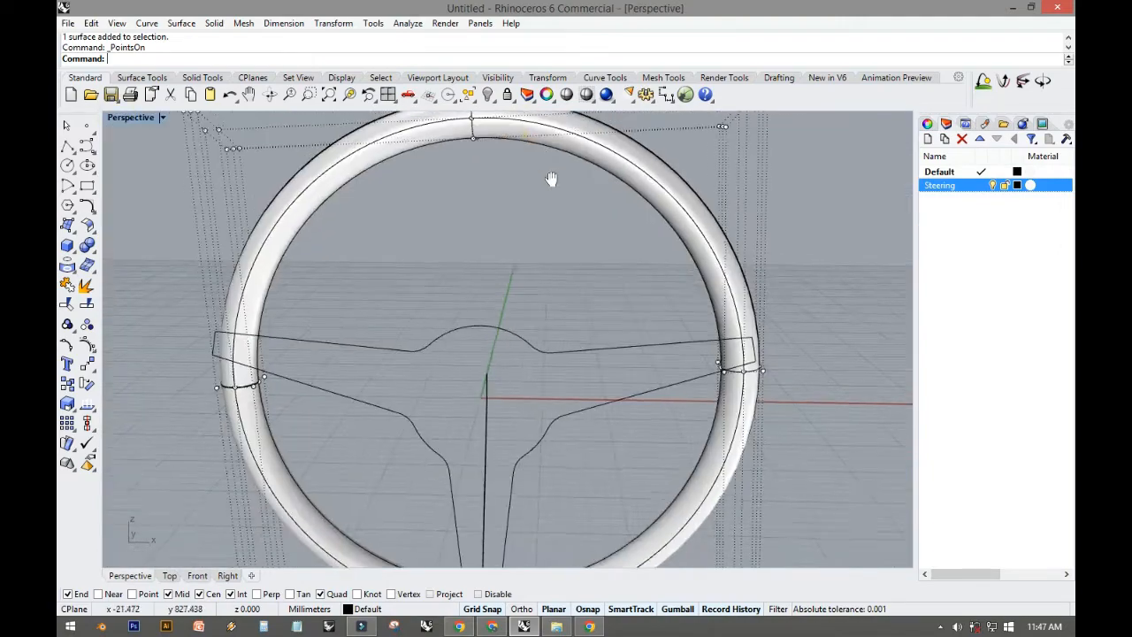
# Step: Pull the groups of upper corner control points on both sides of the torus outward to widen the ring's upper half
pyautogui.moveTo(552, 179); pyautogui.dragTo(276, 197, button='right')
pyautogui.moveTo(220, 179); pyautogui.dragTo(310, 275)
pyautogui.keyDown('shift'); pyautogui.moveTo(311, 274); pyautogui.dragTo(441, 256, button='right'); pyautogui.keyUp('shift')
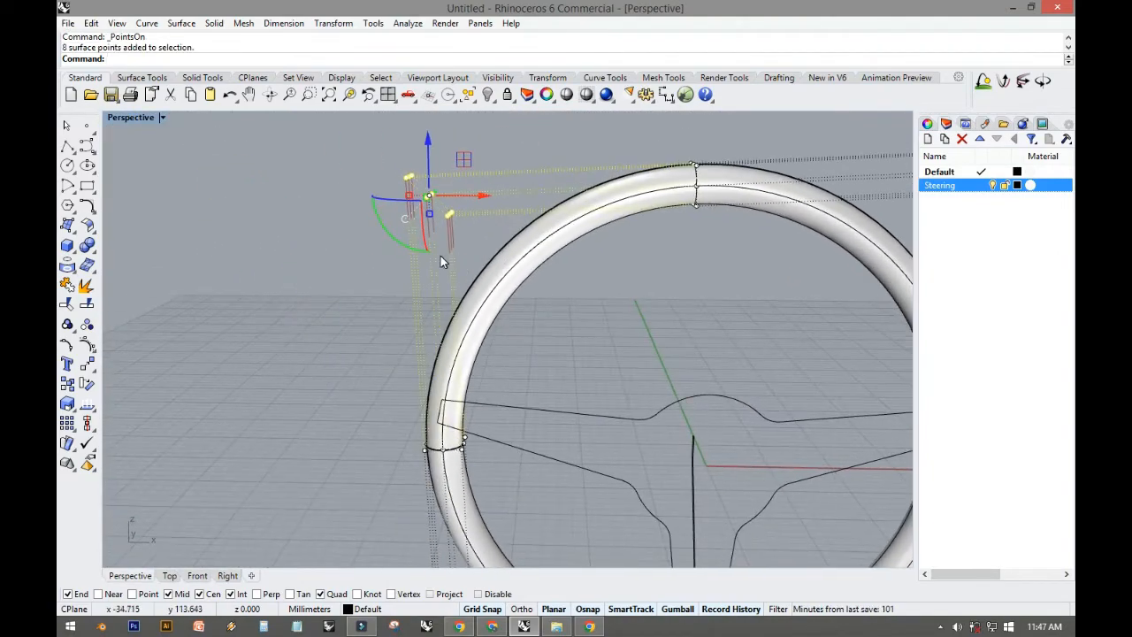
pyautogui.scroll(-6, 442, 255)
pyautogui.moveTo(489, 230); pyautogui.dragTo(364, 227)
pyautogui.moveTo(652, 186); pyautogui.dragTo(824, 218)
pyautogui.click(605, 265)
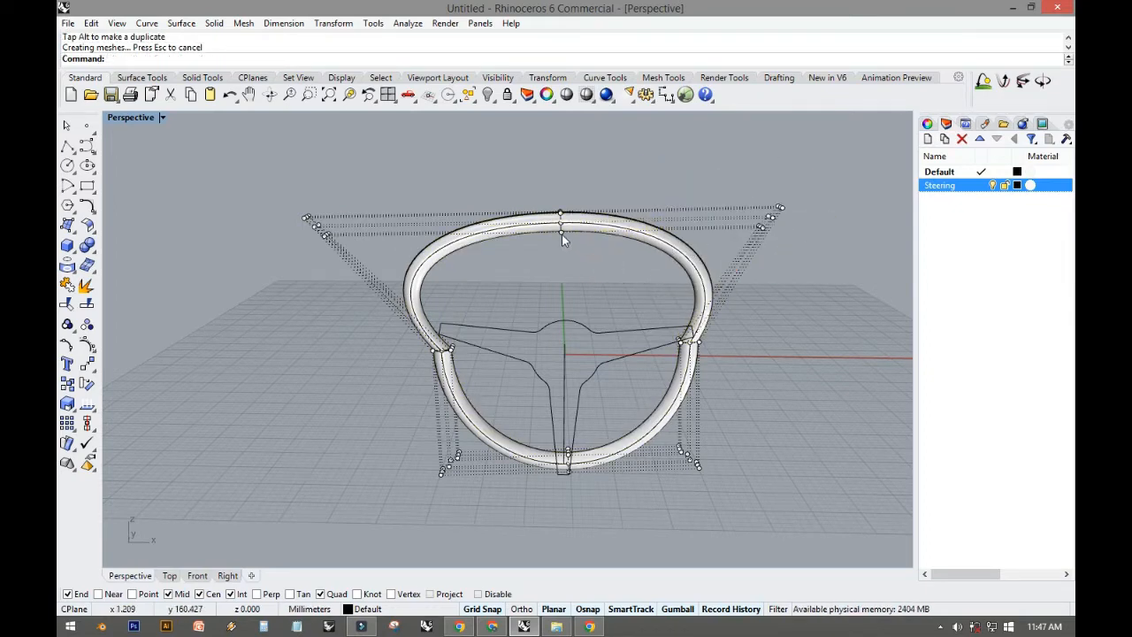
# Step: Move the inner control point at the ring's top down 23 mm and examine the deformed ring's side joints
pyautogui.click(560, 232)
pyautogui.moveTo(563, 200); pyautogui.dragTo(563, 324)
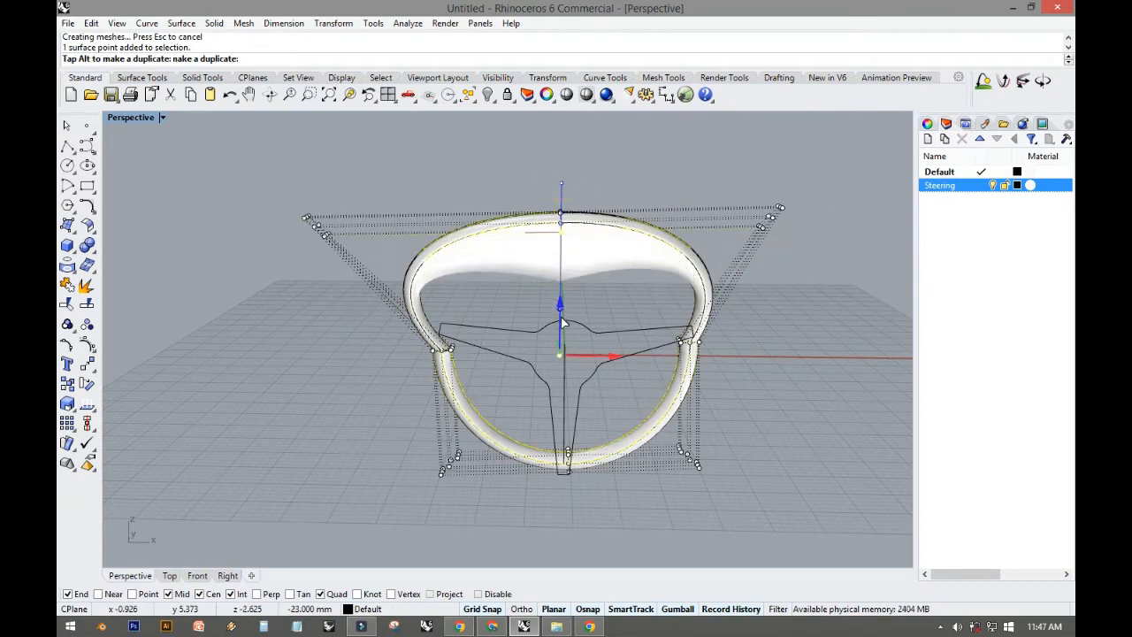
pyautogui.click(298, 303)
pyautogui.moveTo(506, 337); pyautogui.dragTo(667, 278, button='right')
pyautogui.scroll(5, 571, 357)
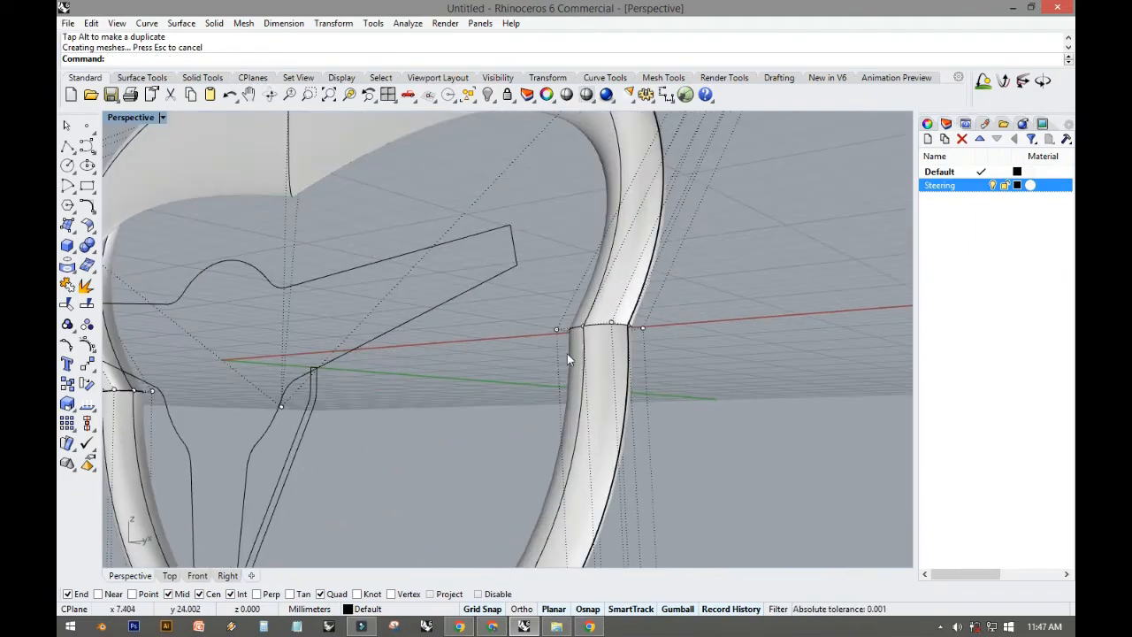
pyautogui.moveTo(599, 347); pyautogui.dragTo(816, 339, button='right')
pyautogui.keyDown('shift'); pyautogui.moveTo(471, 334); pyautogui.dragTo(772, 329, button='right'); pyautogui.keyUp('shift')
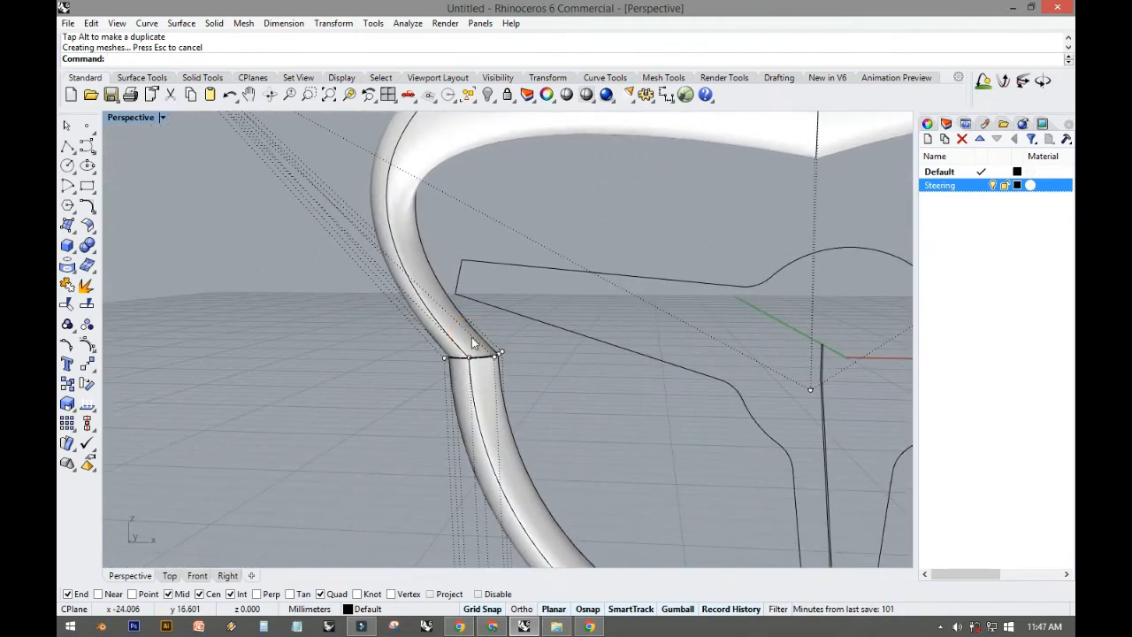
pyautogui.scroll(-5, 473, 343)
# Step: Undo the control-point moves on the torus
pyautogui.hotkey('ctrl', 'z')
pyautogui.hotkey('ctrl', 'z')
pyautogui.hotkey('ctrl', 'z')
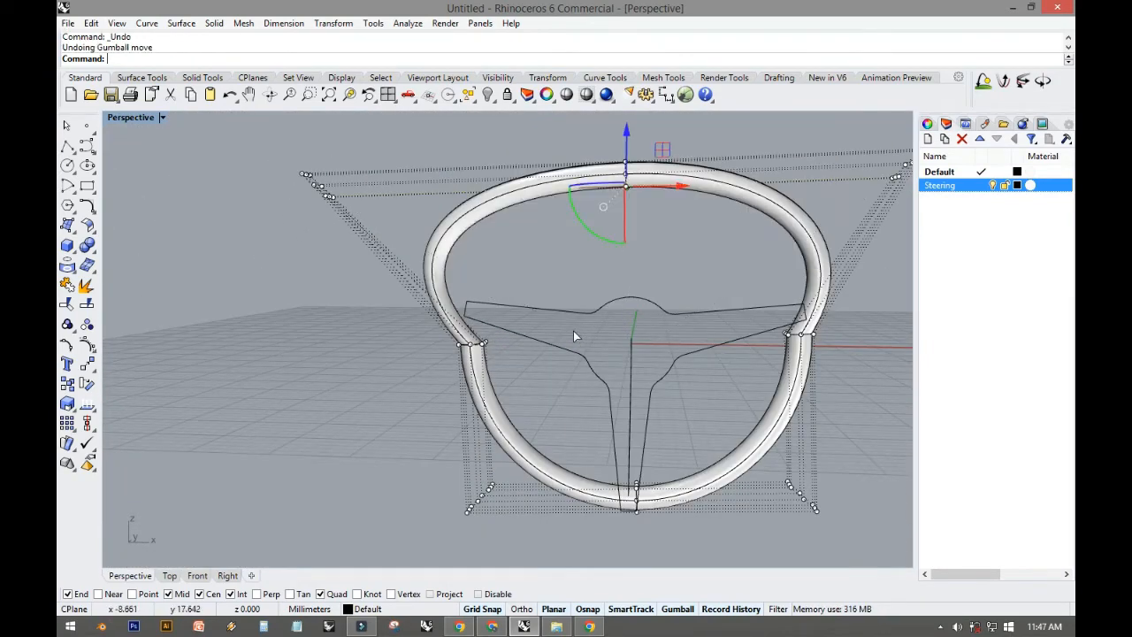
# Step: Select the torus in the maximized Front view and examine how its control-point grid lines up with the axes and spokes
pyautogui.doubleClick(123, 118)
pyautogui.doubleClick(119, 345)
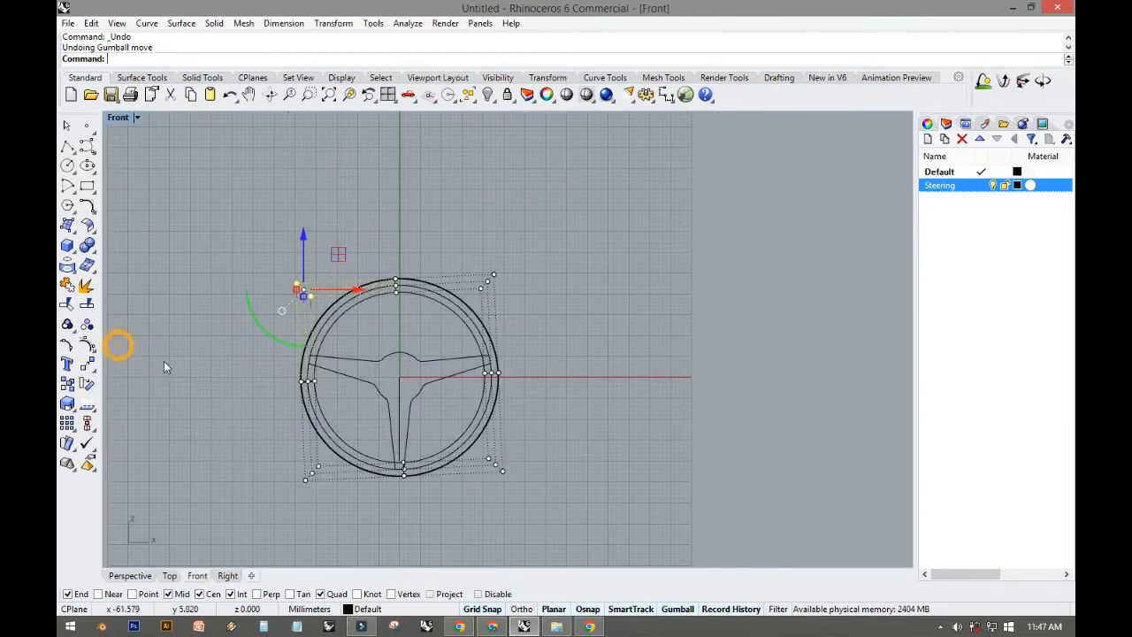
pyautogui.scroll(3, 290, 376)
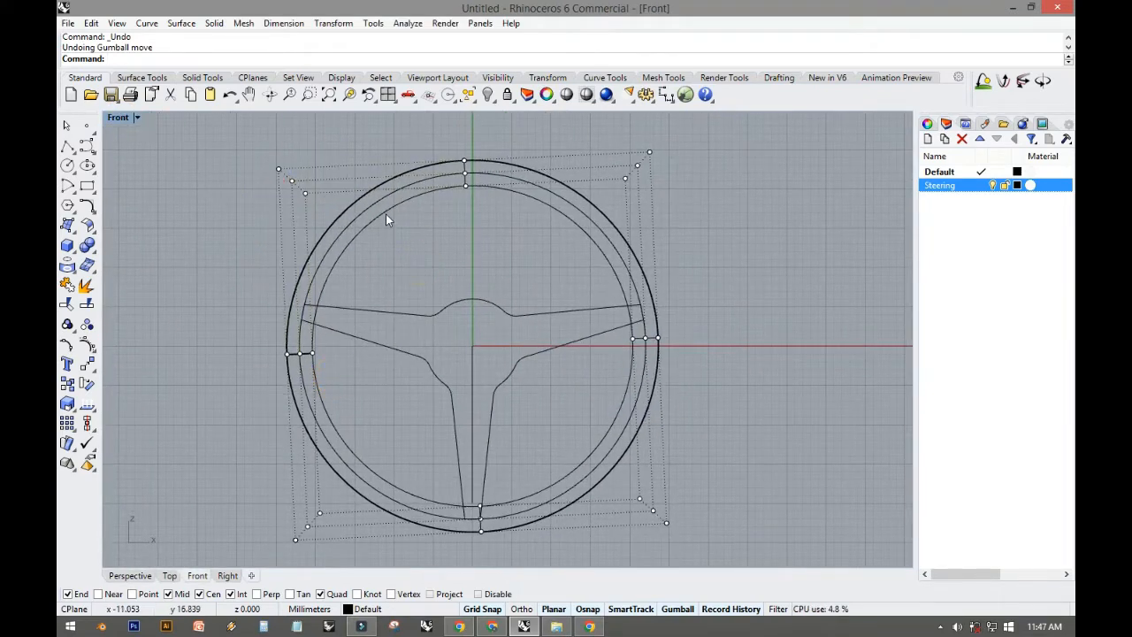
pyautogui.click(386, 215)
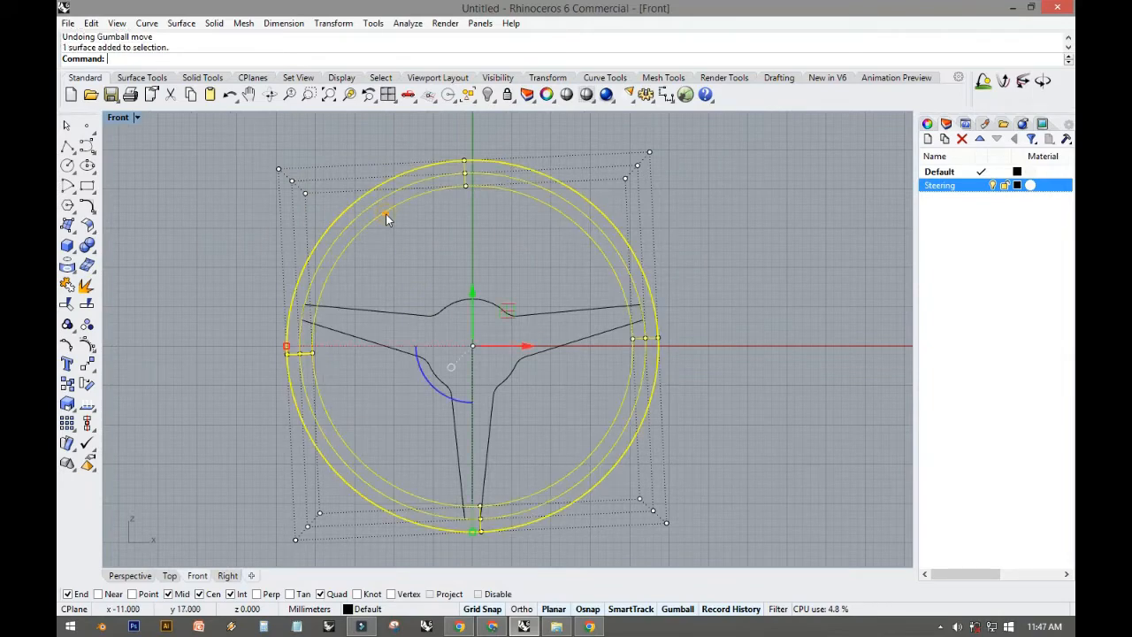
pyautogui.scroll(2, 270, 352)
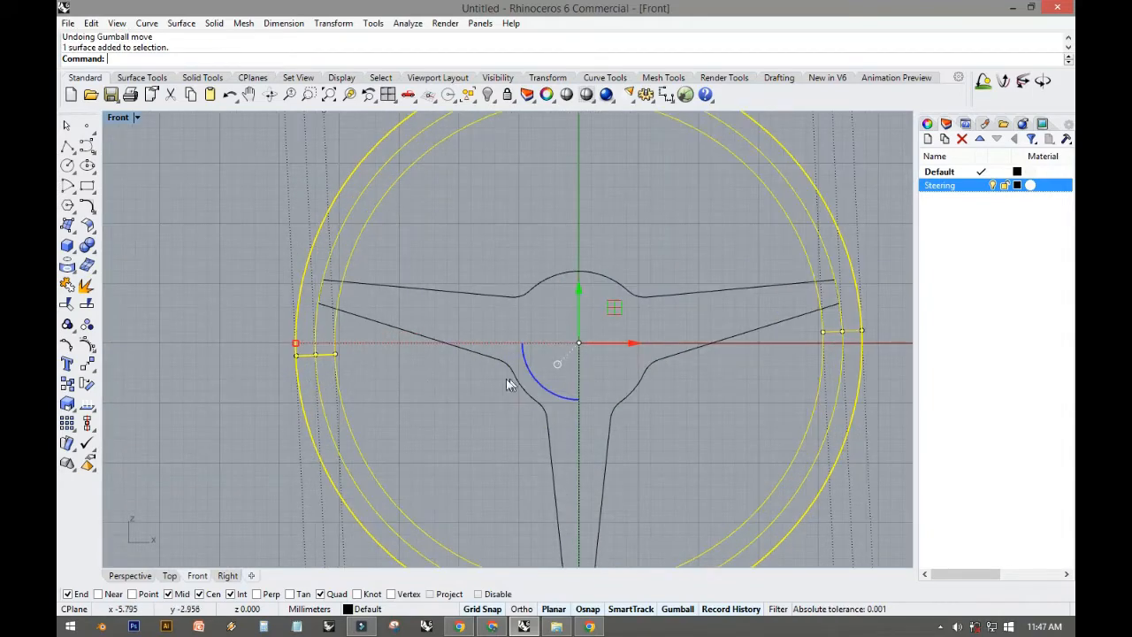
pyautogui.moveTo(537, 413); pyautogui.dragTo(501, 374, button='right')
pyautogui.scroll(6, 553, 336)
pyautogui.scroll(-6, 554, 335)
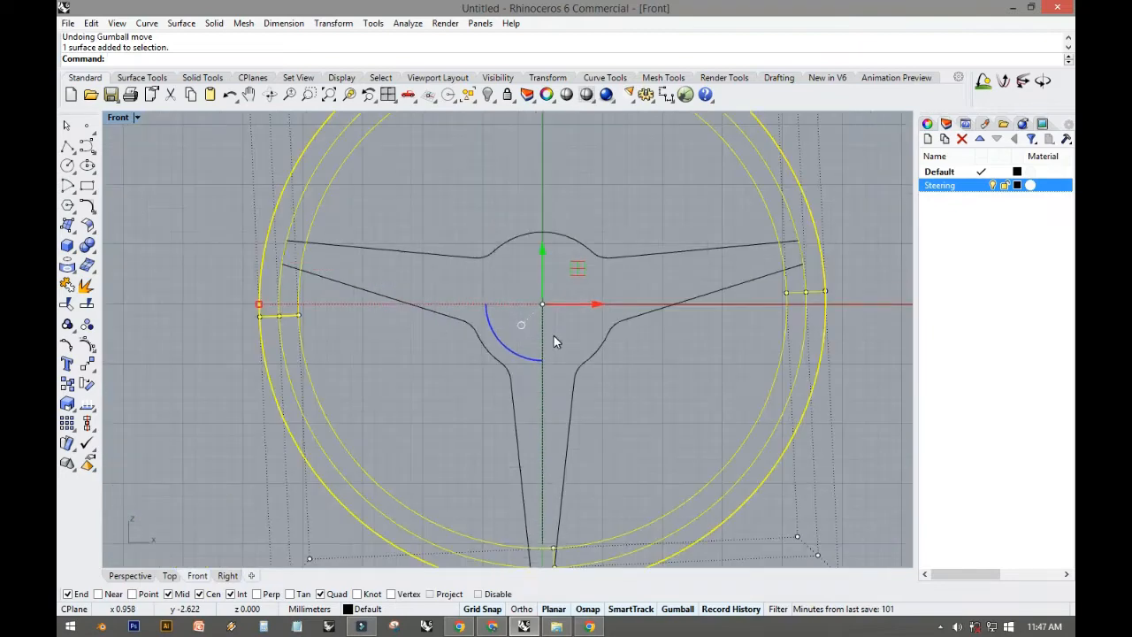
pyautogui.scroll(-5, 554, 337)
pyautogui.scroll(3, 550, 441)
pyautogui.scroll(-4, 544, 431)
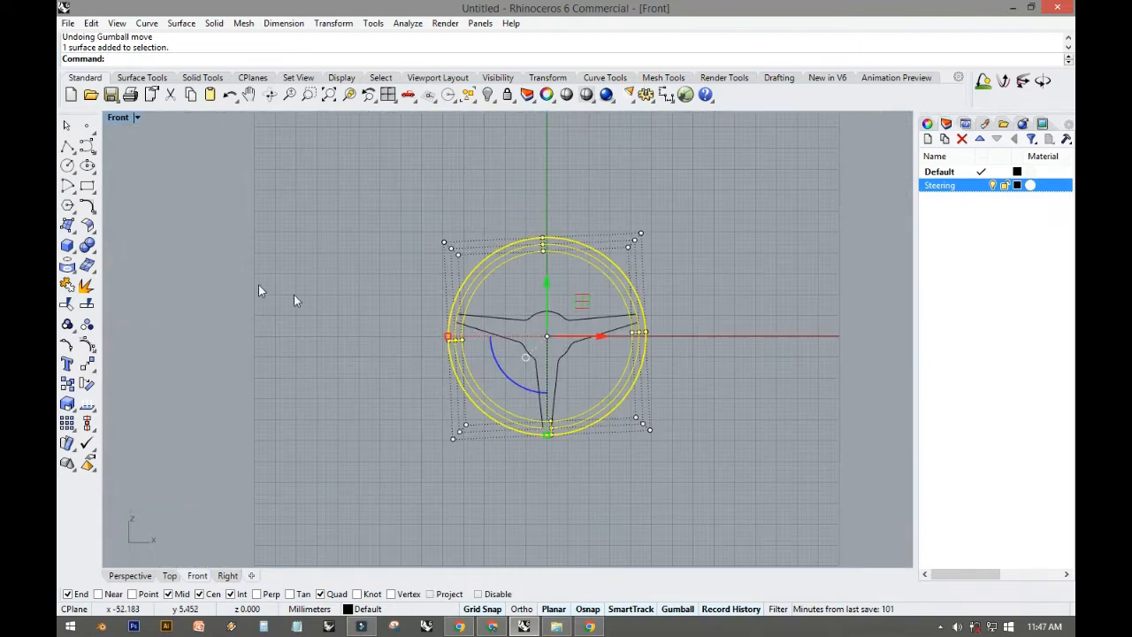
# Step: Try to rotate the torus about its centre using its top seam as reference, turning off the Cen object snap
pyautogui.click(85, 363)
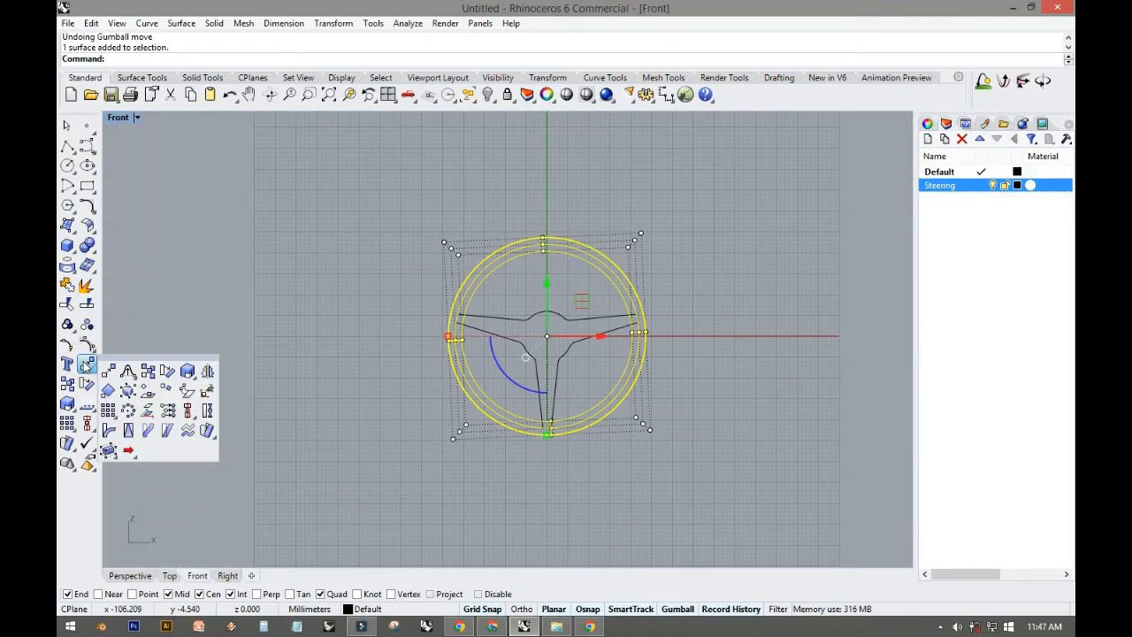
pyautogui.click(86, 381)
pyautogui.scroll(6, 590, 303)
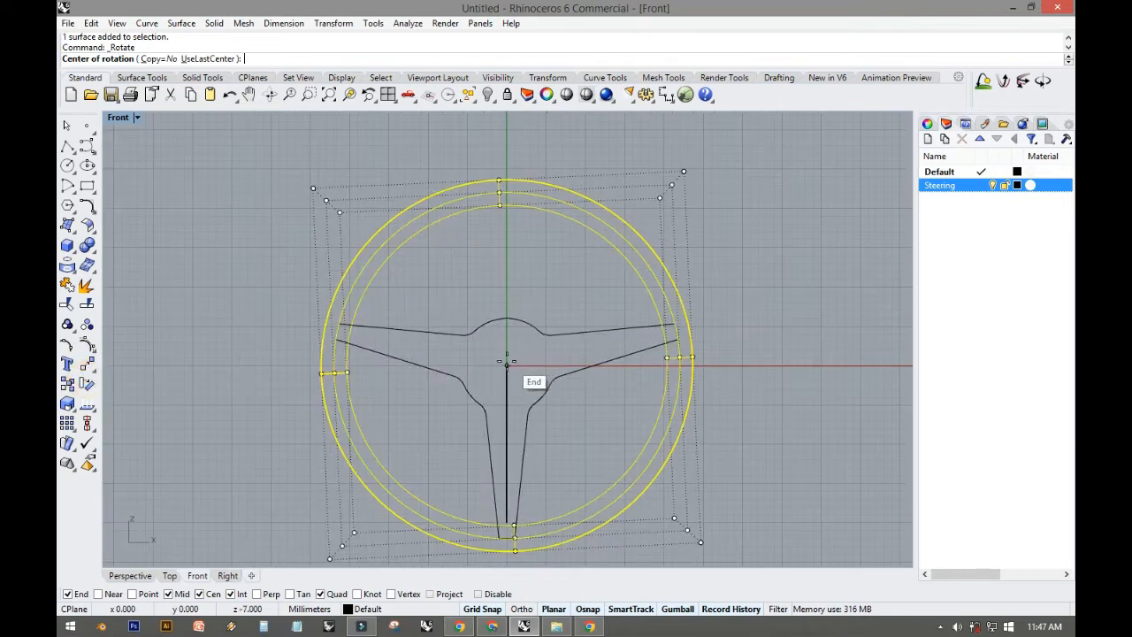
pyautogui.click(507, 364)
pyautogui.scroll(5, 500, 186)
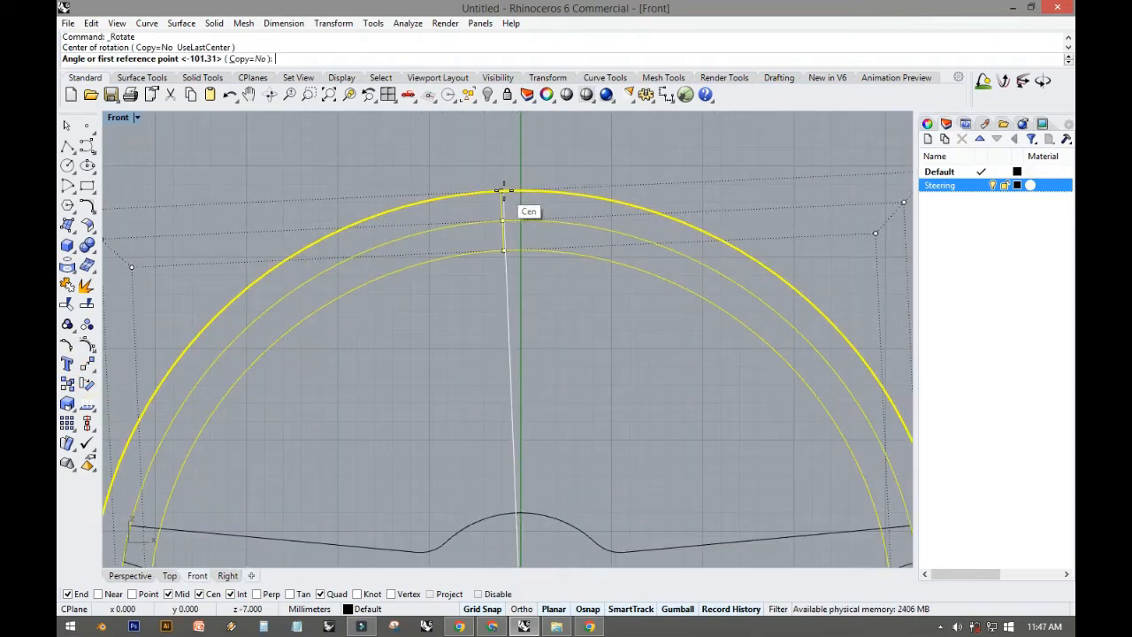
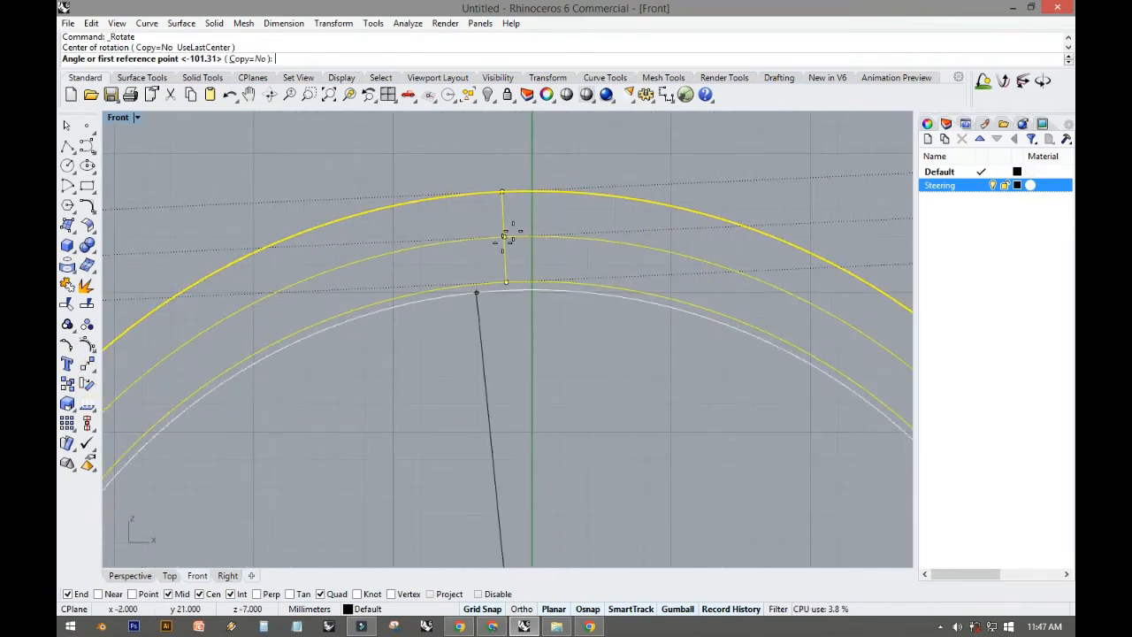
pyautogui.click(201, 594)
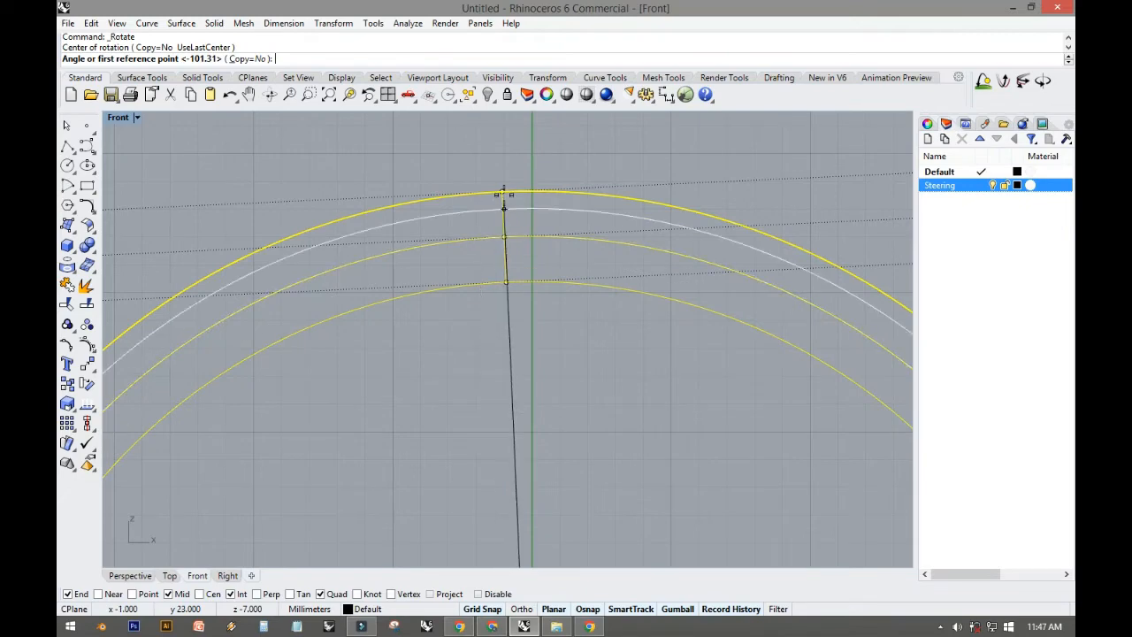
pyautogui.scroll(8, 498, 192)
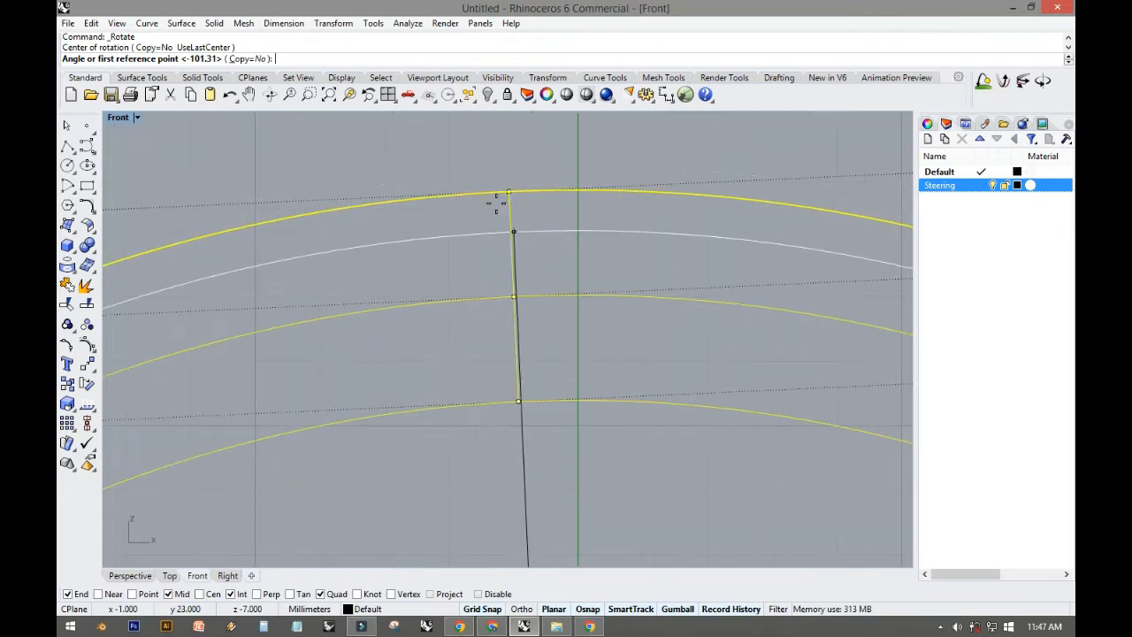
pyautogui.scroll(-8, 497, 203)
pyautogui.press('Escape')
pyautogui.press('Escape')
# Step: Delete the torus from the Front view
pyautogui.scroll(-4, 486, 300)
pyautogui.scroll(-3, 485, 300)
pyautogui.click(482, 300)
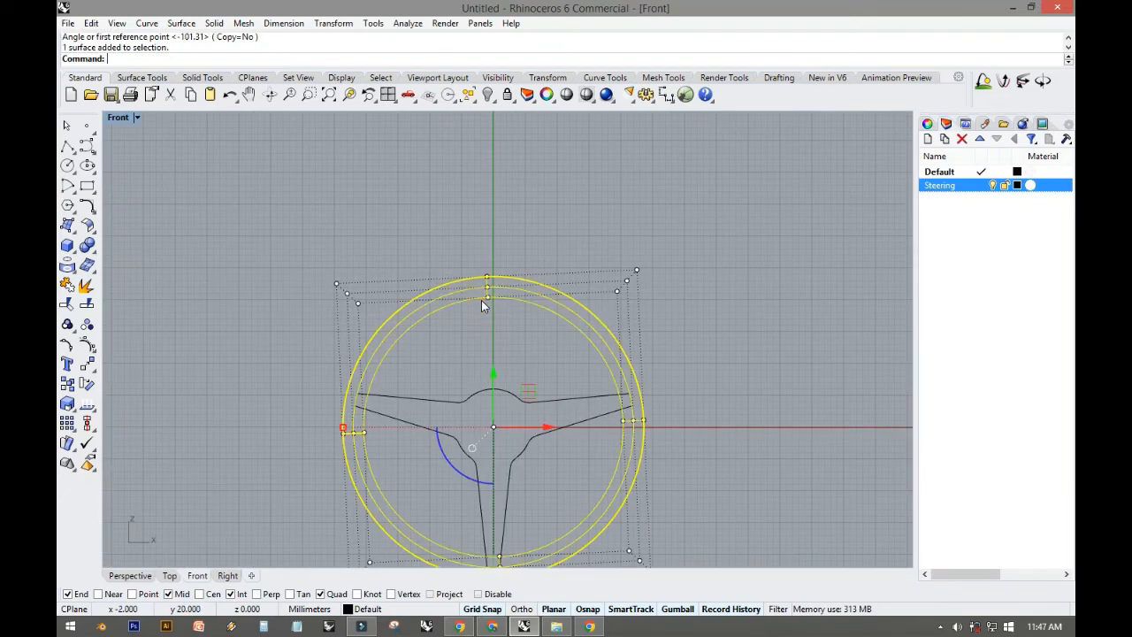
pyautogui.press('Delete')
# Step: Create a torus centred at 0,0 in the Front view with a 22 mm main radius and a tube radius overlapping the spoke ends
pyautogui.click(67, 263)
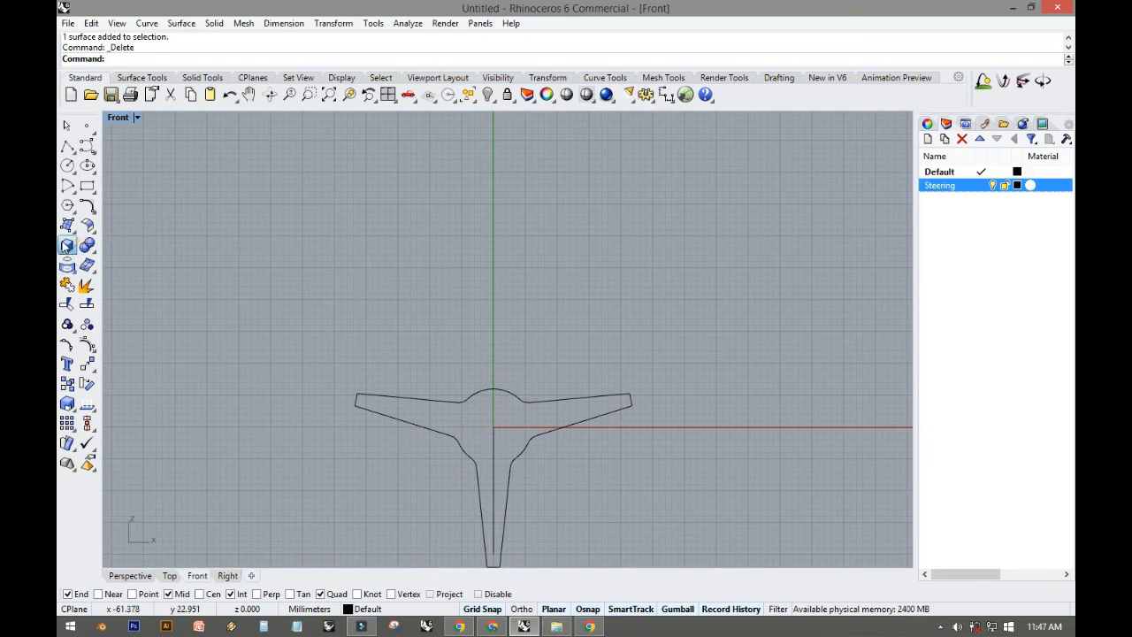
pyautogui.click(186, 274)
pyautogui.scroll(5, 372, 318)
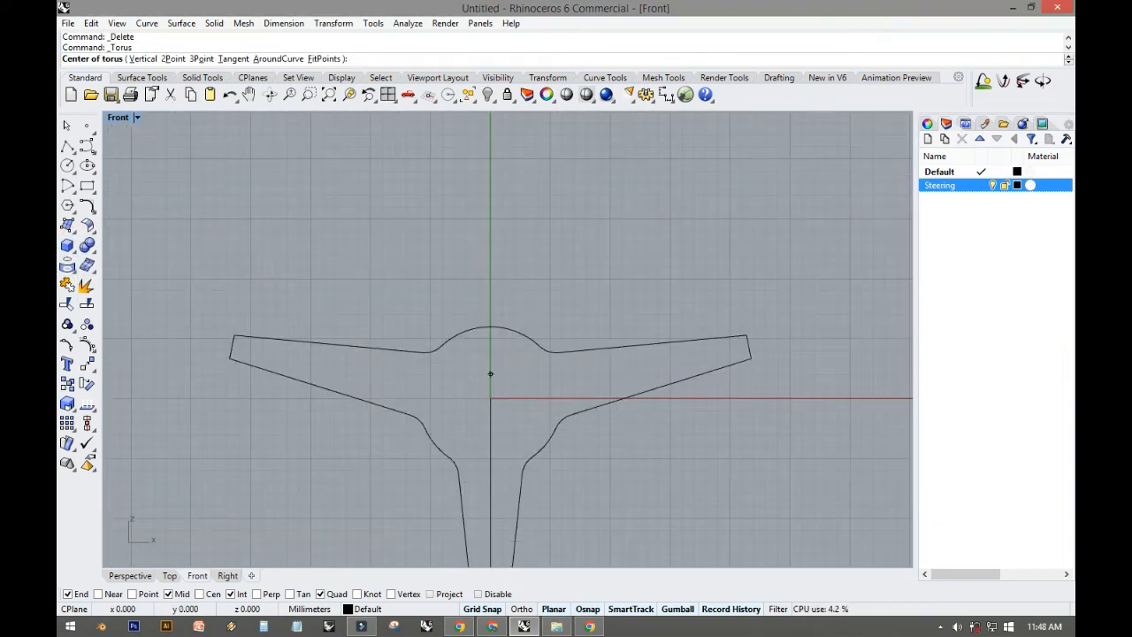
pyautogui.write('0,0')
pyautogui.press('Return')
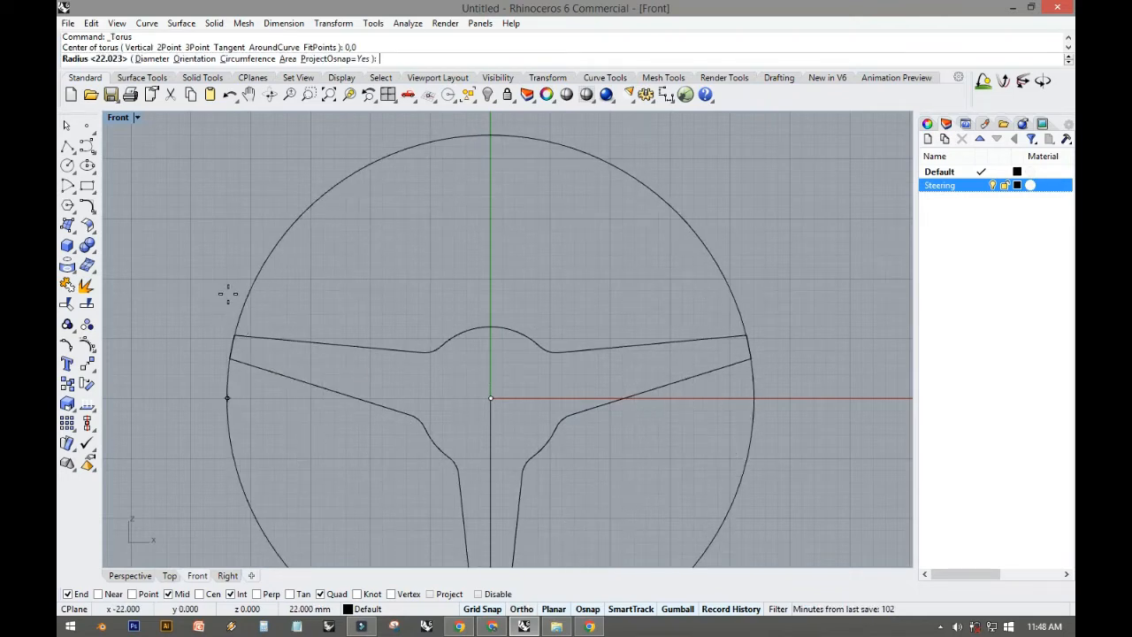
pyautogui.click(491, 133)
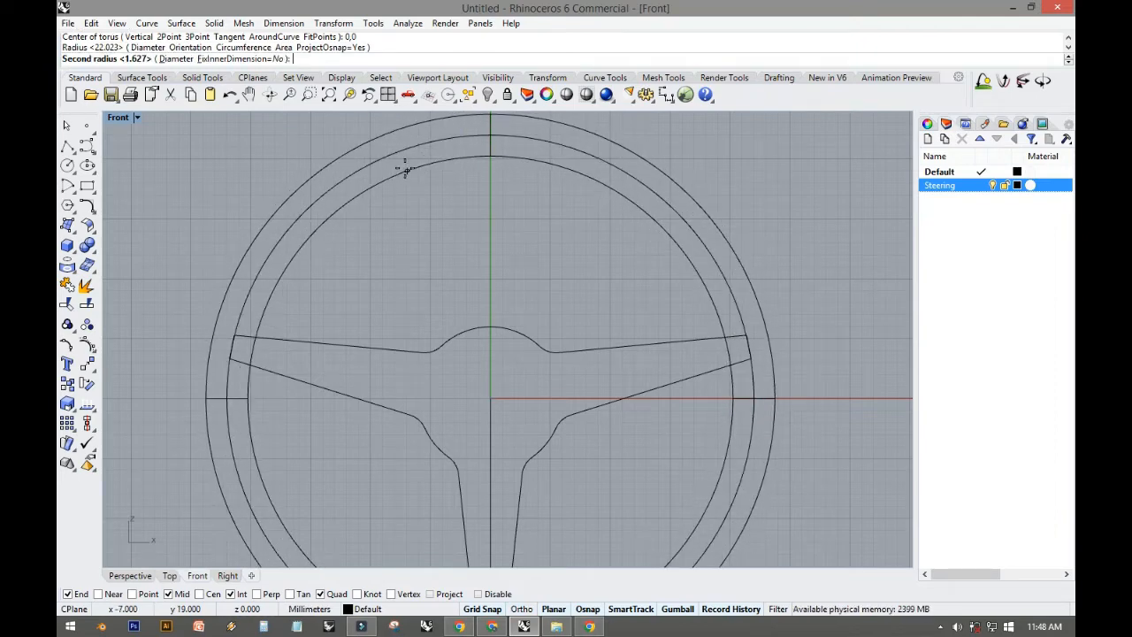
pyautogui.click(405, 168)
# Step: Turn on the torus's control points in the maximized Perspective view, examine the grid from the side, and hide the points again
pyautogui.doubleClick(115, 118)
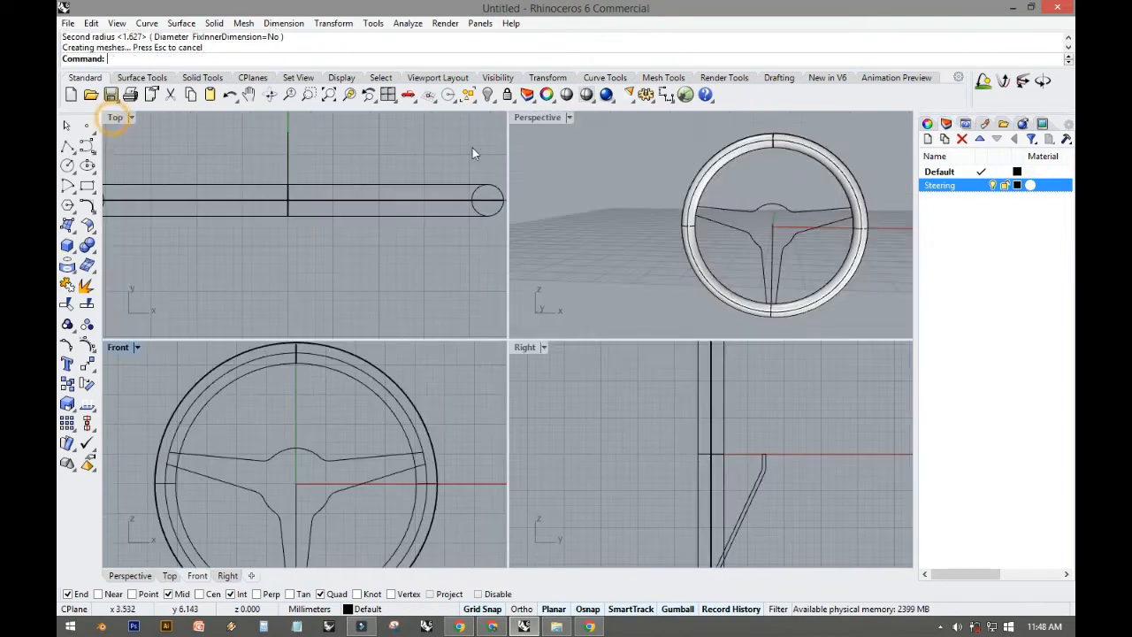
pyautogui.doubleClick(535, 118)
pyautogui.moveTo(600, 194); pyautogui.dragTo(625, 238, button='right')
pyautogui.click(560, 228)
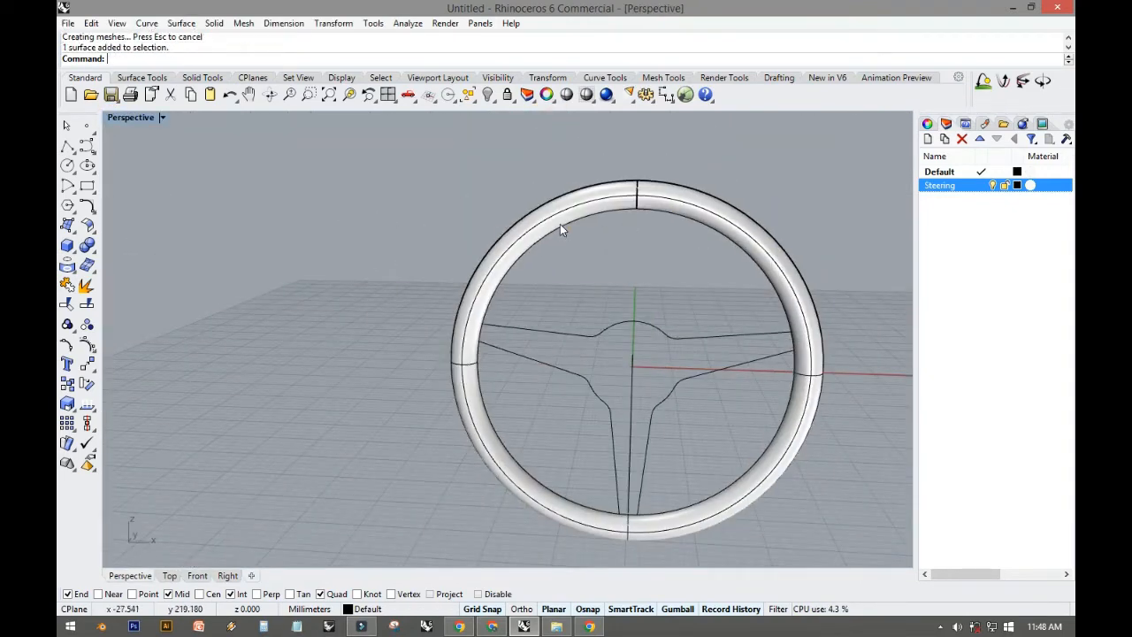
pyautogui.click(90, 347)
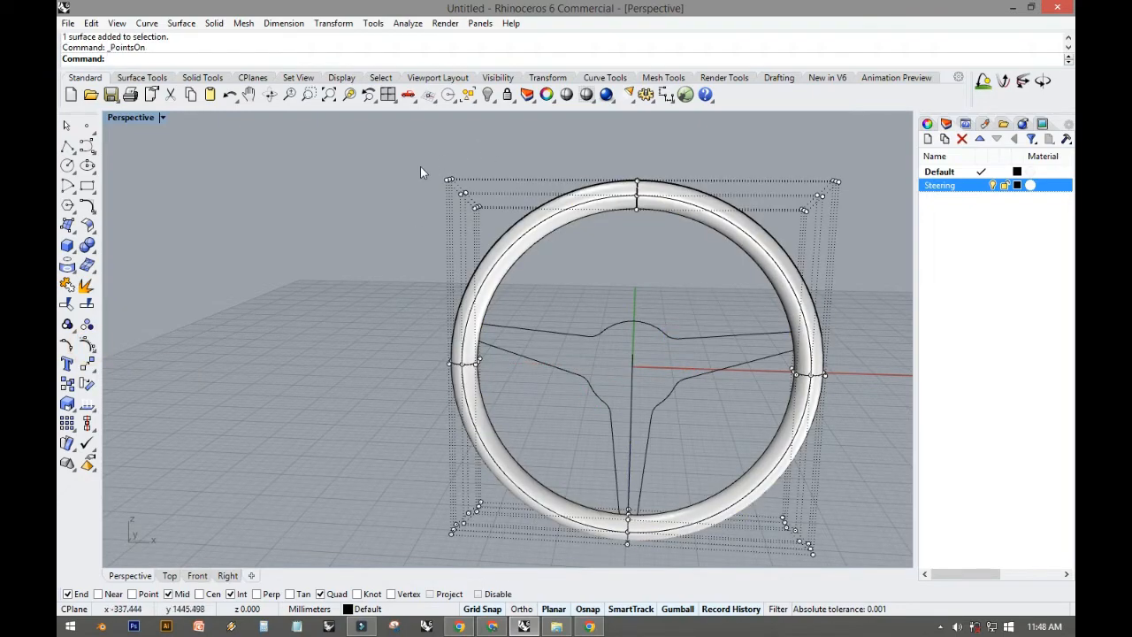
pyautogui.moveTo(421, 167); pyautogui.dragTo(520, 214, button='right')
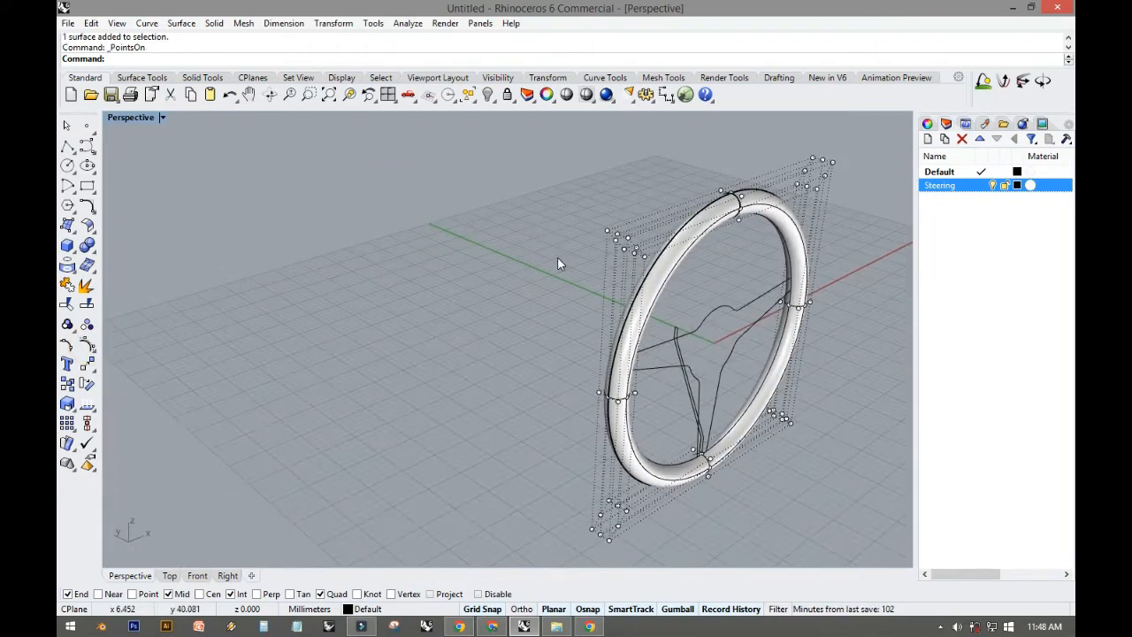
pyautogui.press('Escape')
pyautogui.scroll(4, 658, 271)
pyautogui.keyDown('shift'); pyautogui.moveTo(657, 268); pyautogui.dragTo(510, 252, button='right'); pyautogui.keyUp('shift')
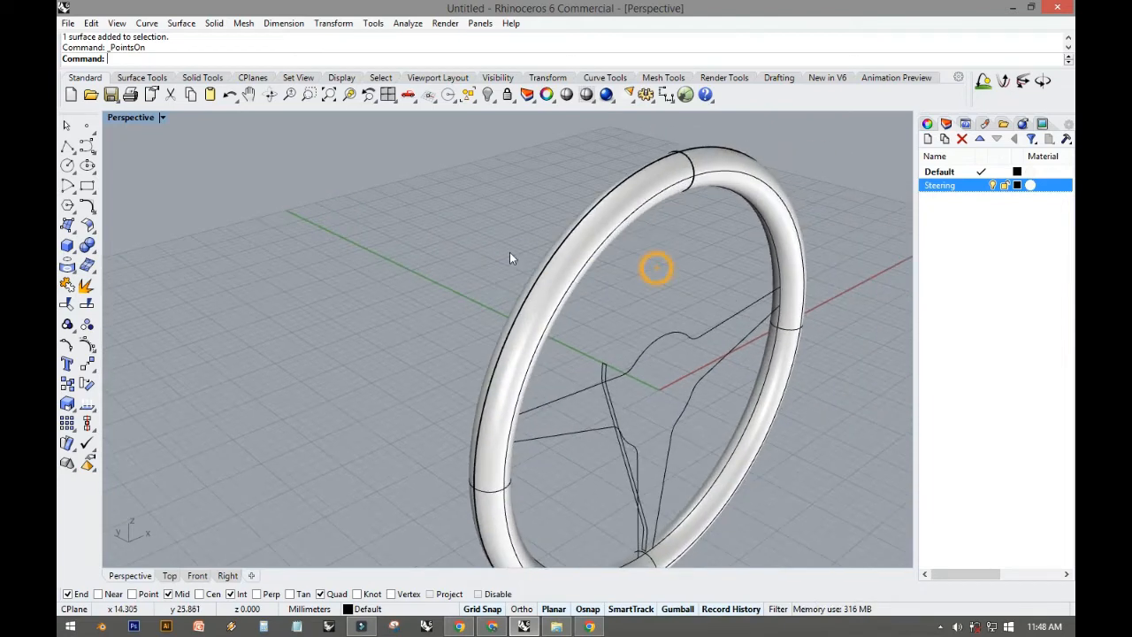
# Step: Rebuild the torus surface with a U point count of 30 and degree 3 in both directions, deleting the input
pyautogui.click(143, 78)
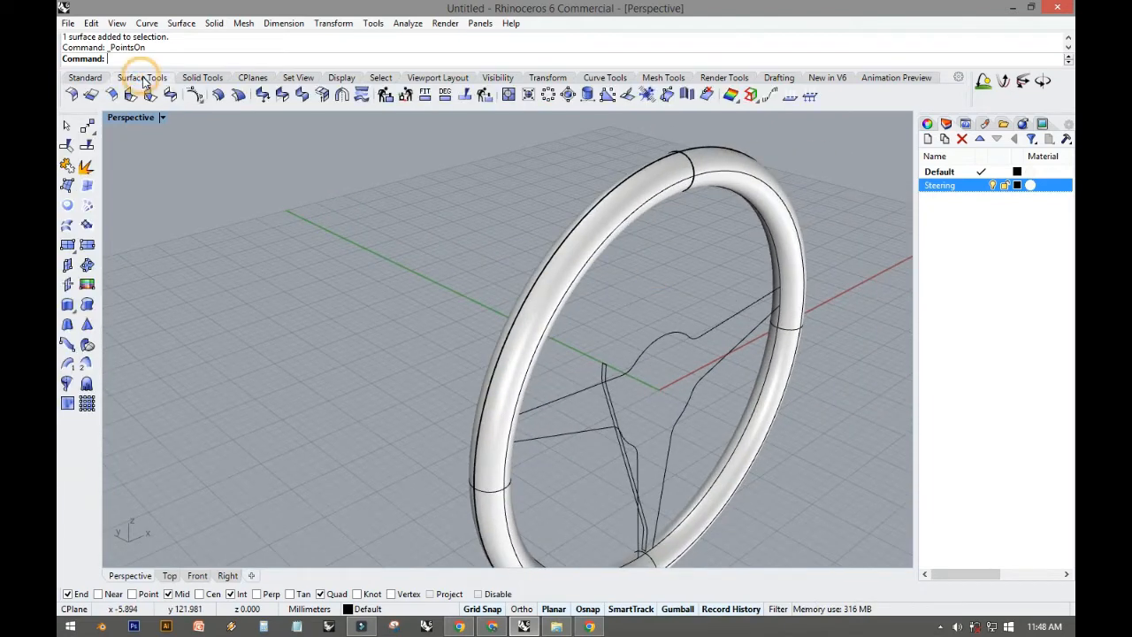
pyautogui.click(385, 95)
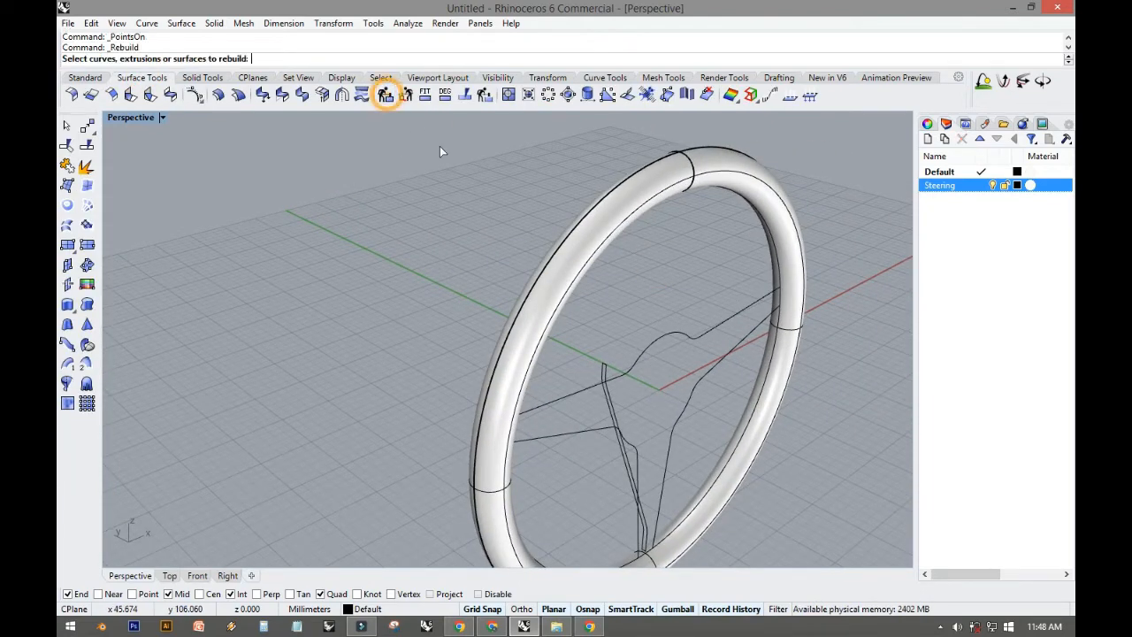
pyautogui.moveTo(559, 207); pyautogui.dragTo(543, 227, button='right')
pyautogui.click(542, 226)
pyautogui.click(385, 94)
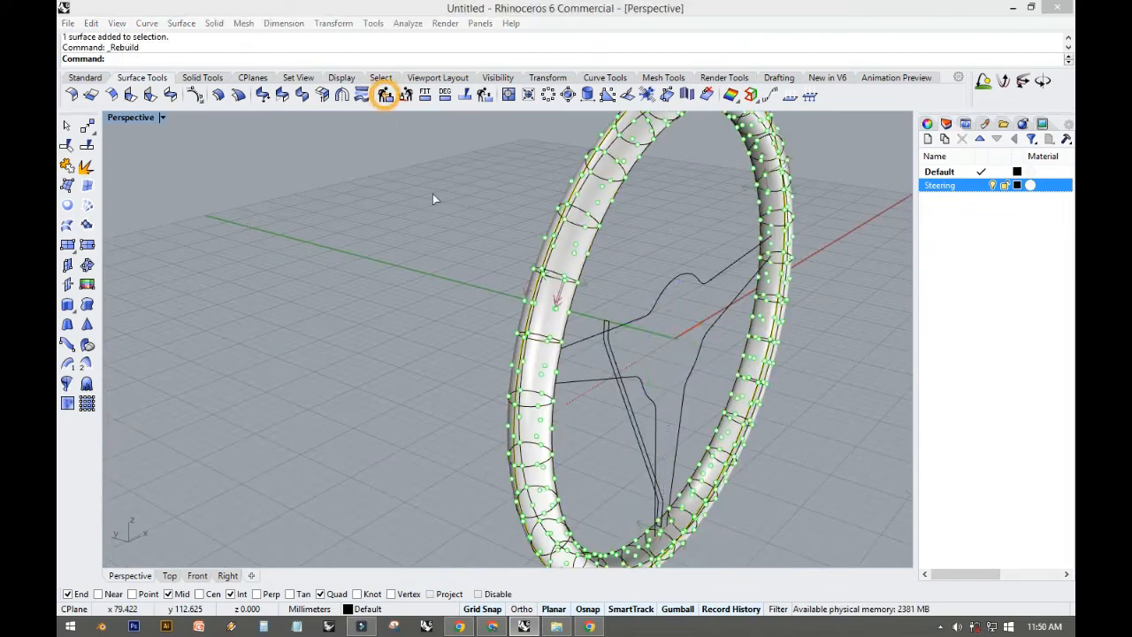
pyautogui.doubleClick(843, 127)
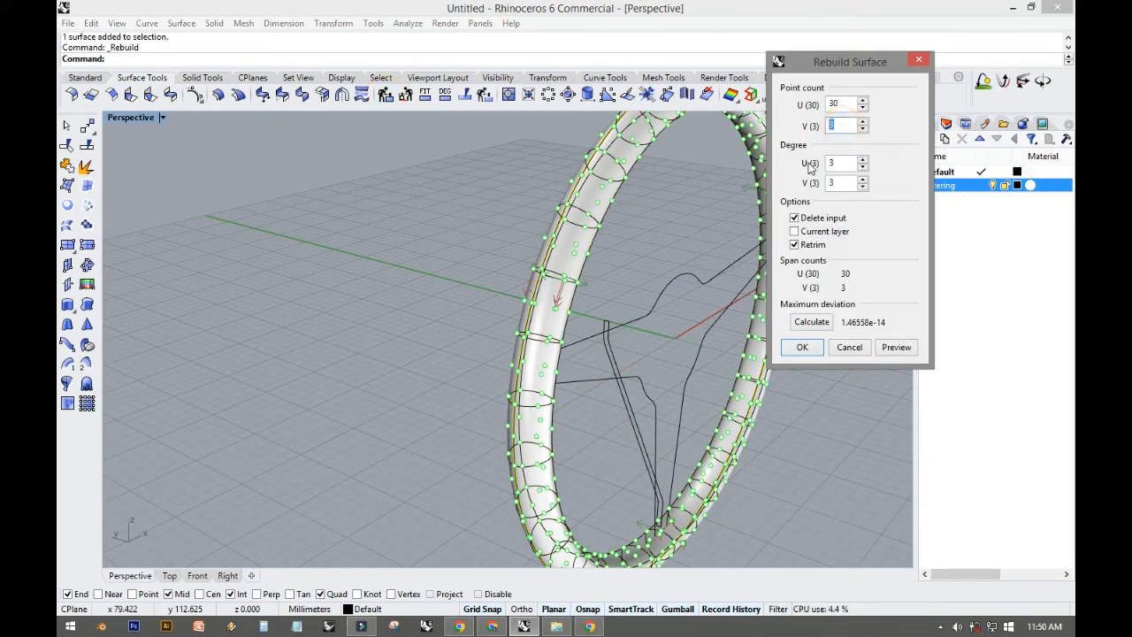
pyautogui.click(802, 347)
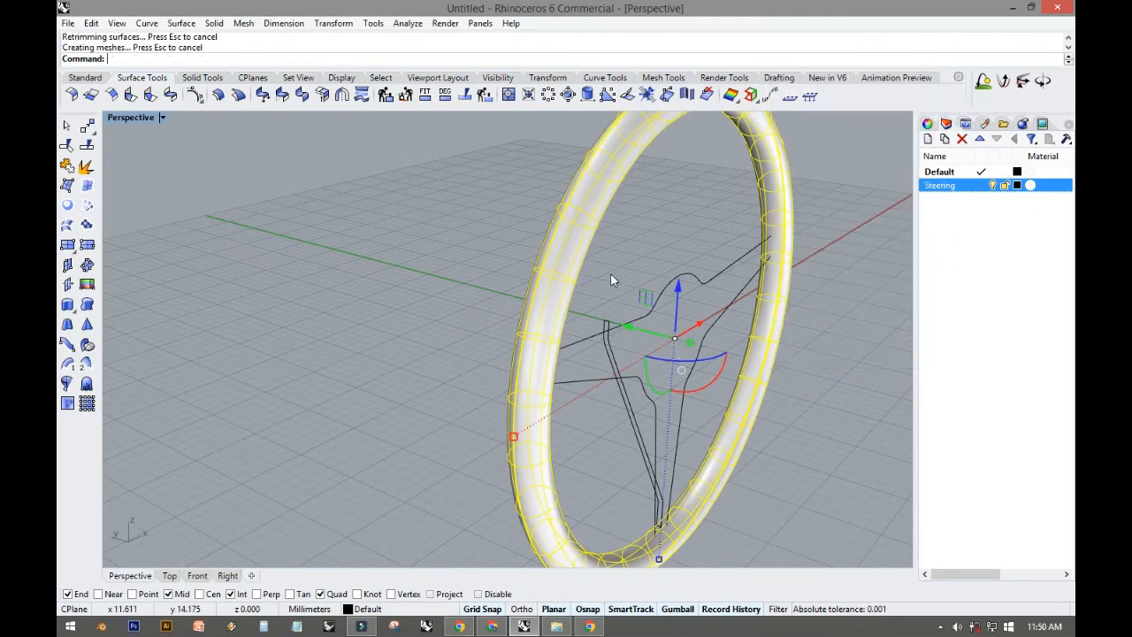
# Step: Turn on the control points of the rebuilt torus
pyautogui.moveTo(610, 273); pyautogui.dragTo(353, 236, button='right')
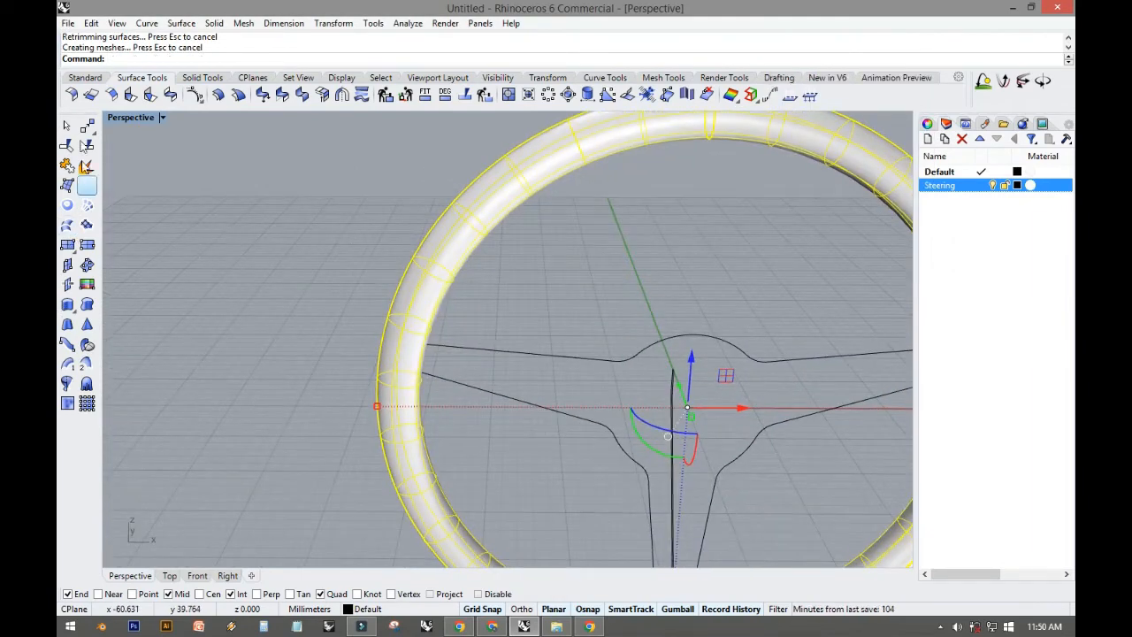
pyautogui.click(85, 77)
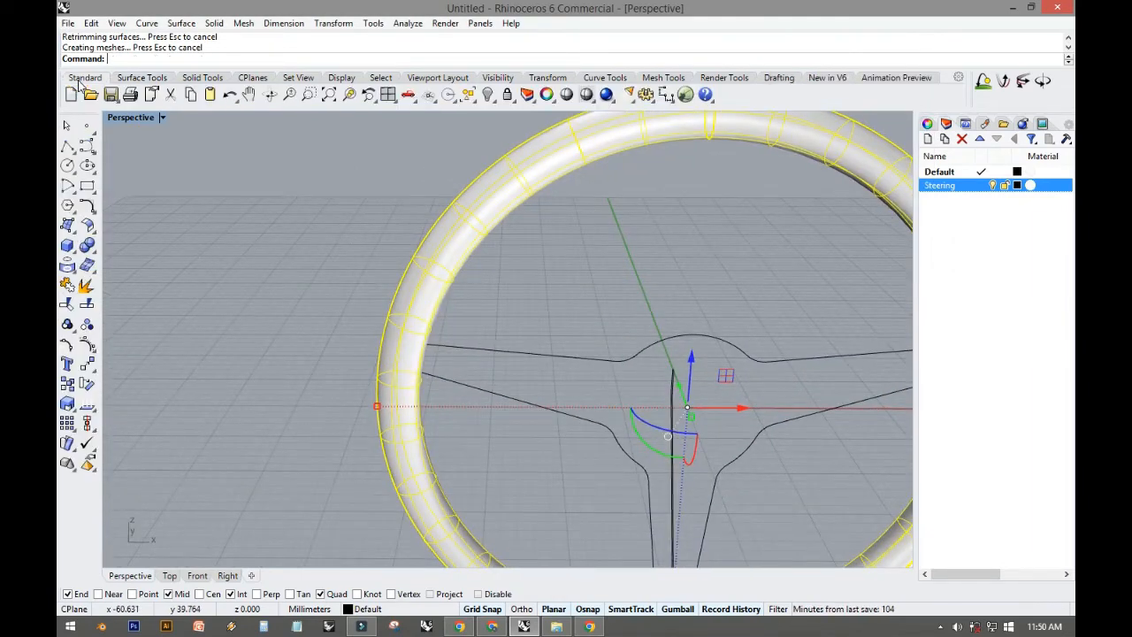
pyautogui.click(87, 359)
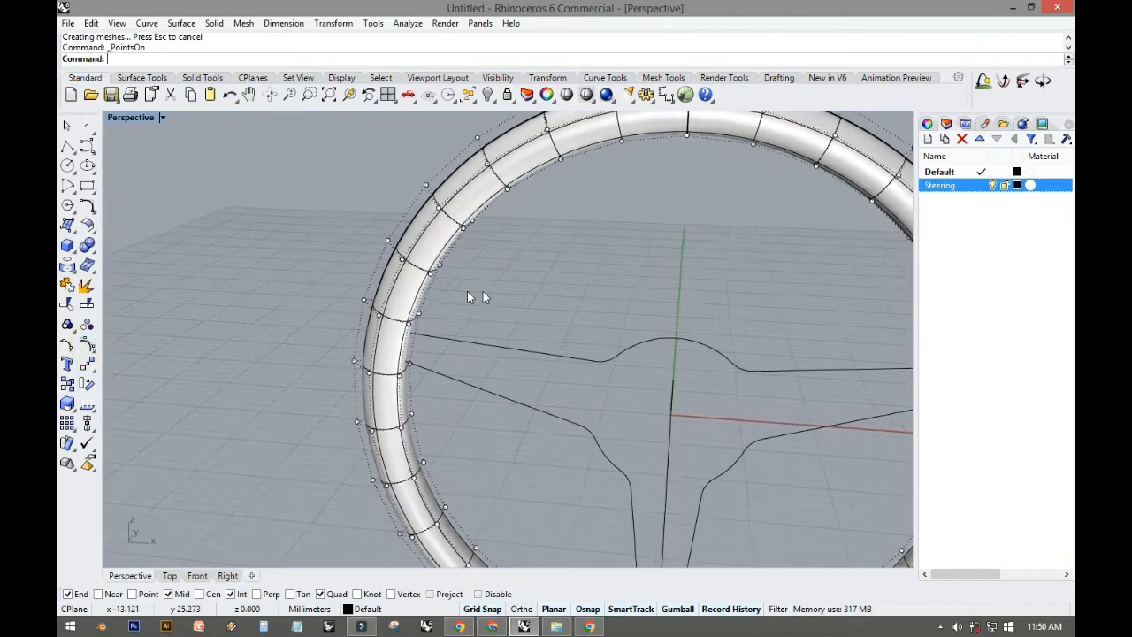
# Step: Select the front and back inner control points on the rim's left side, one ring above the upper spoke edge
pyautogui.click(429, 275)
pyautogui.click(440, 271)
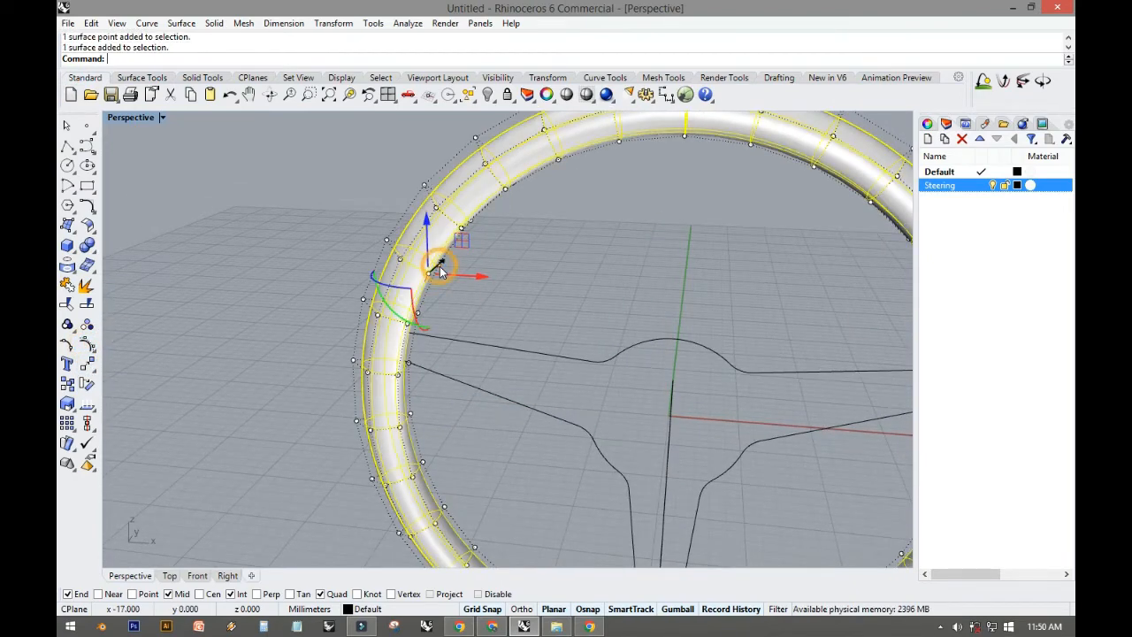
pyautogui.press('Escape')
pyautogui.scroll(2, 438, 275)
pyautogui.click(440, 270)
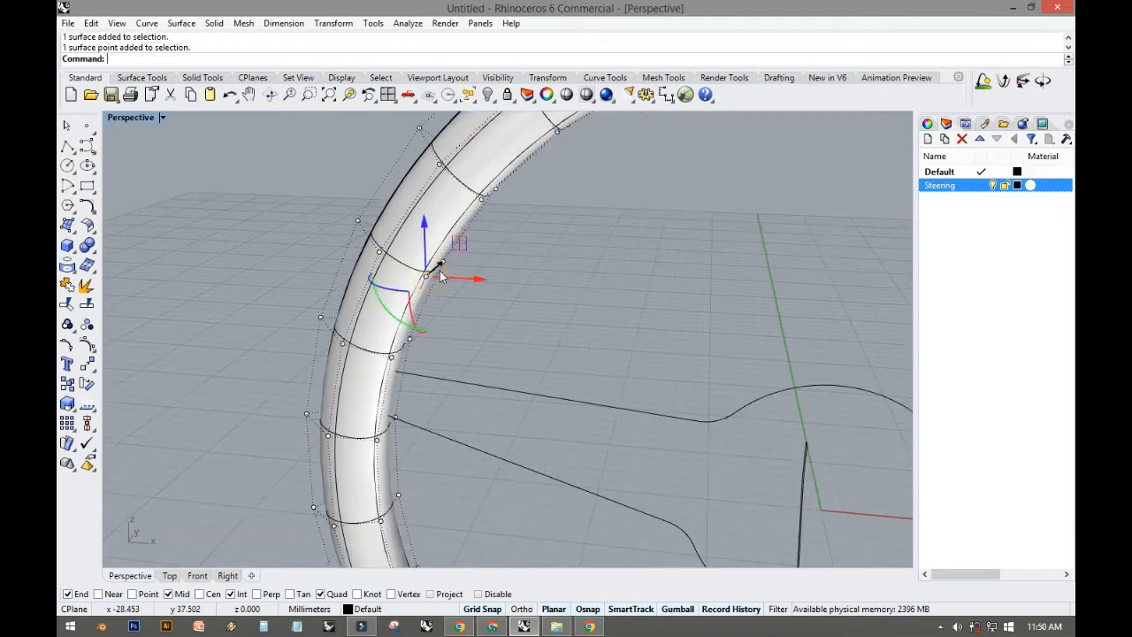
pyautogui.scroll(3, 447, 269)
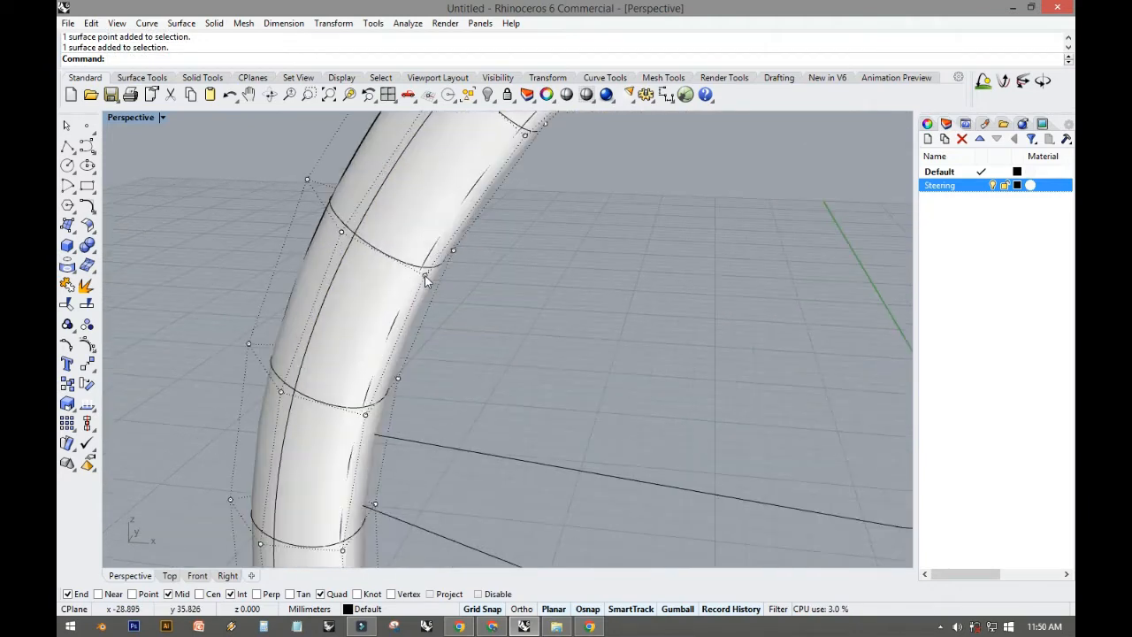
pyautogui.click(426, 274)
pyautogui.click(454, 252)
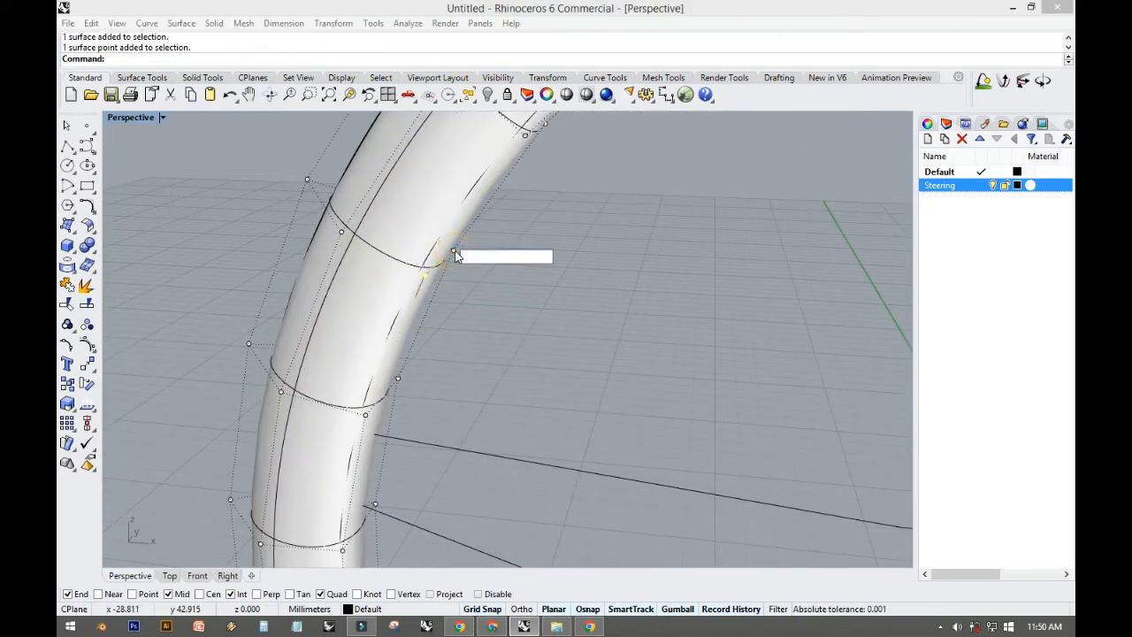
pyautogui.keyDown('shift'); pyautogui.moveTo(499, 296); pyautogui.dragTo(427, 244, button='right'); pyautogui.keyUp('shift')
pyautogui.keyDown('shift'); pyautogui.click(389, 221); pyautogui.keyUp('shift')
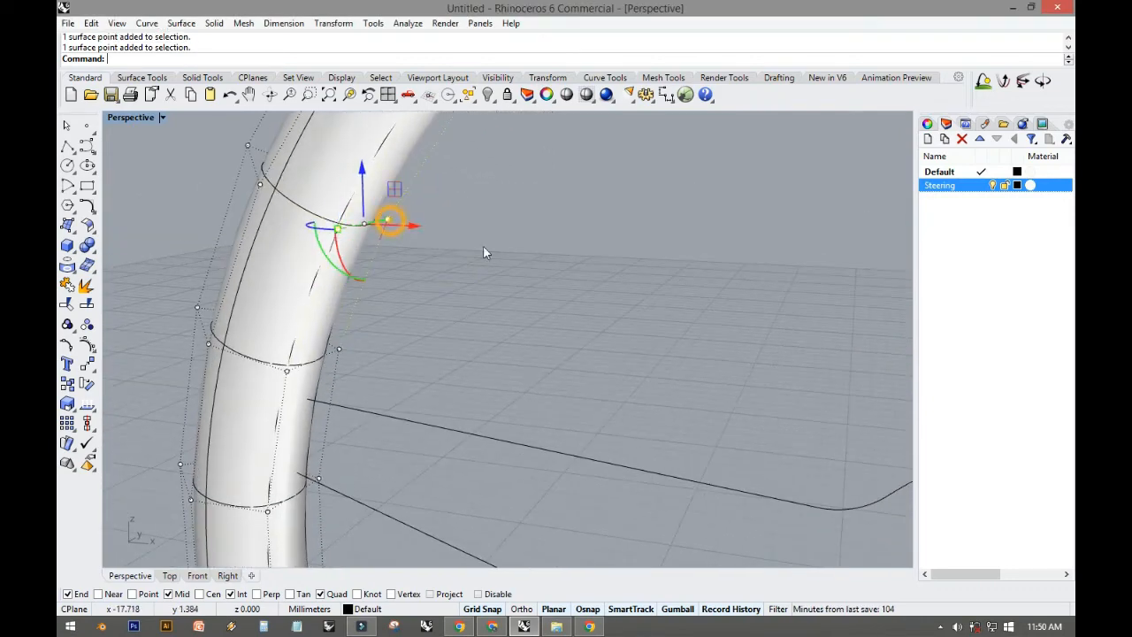
# Step: Add the matching pair of inner control points on the rim's right side to the selection, using the Front view
pyautogui.scroll(-6, 584, 274)
pyautogui.keyDown('shift'); pyautogui.moveTo(642, 298); pyautogui.dragTo(385, 299, button='right'); pyautogui.keyUp('shift')
pyautogui.moveTo(626, 271); pyautogui.dragTo(654, 265, button='right')
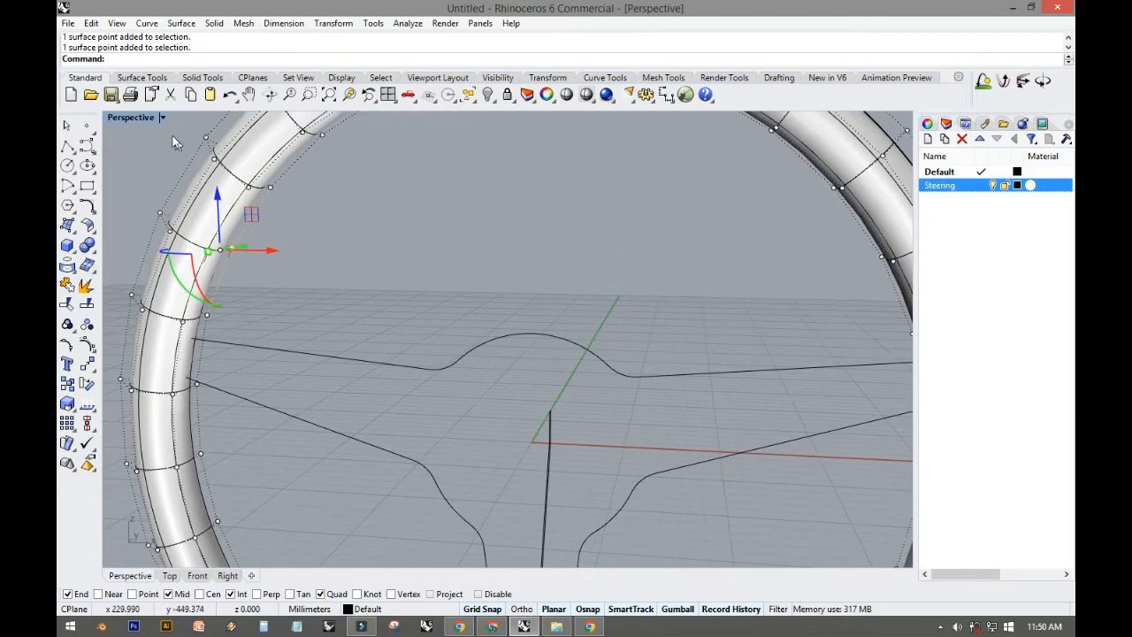
pyautogui.doubleClick(134, 119)
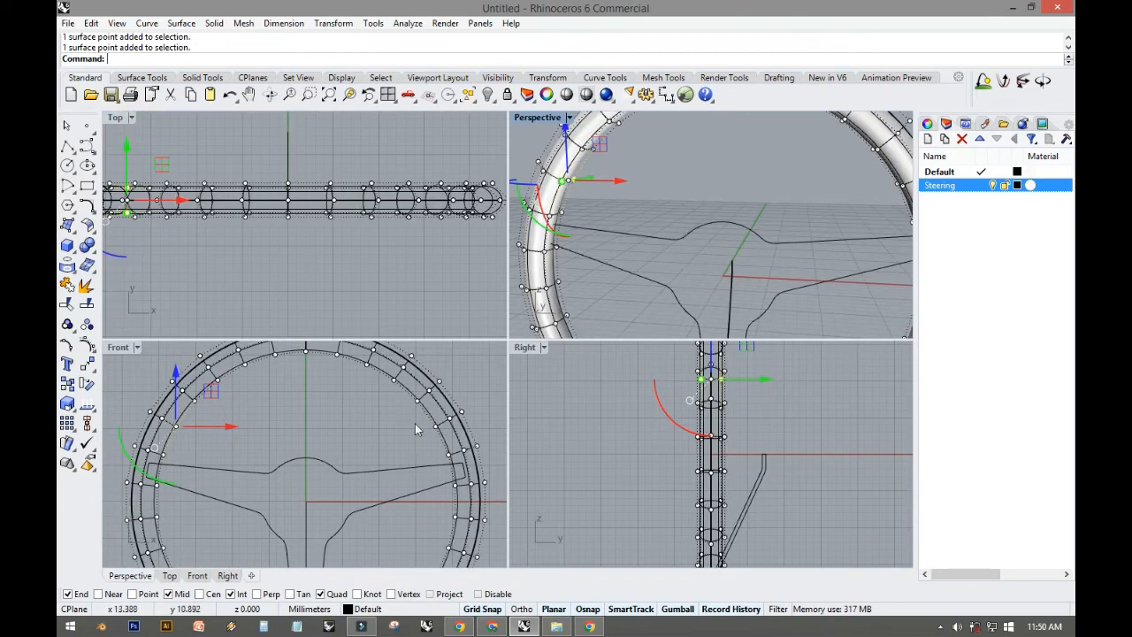
pyautogui.scroll(3, 416, 423)
pyautogui.keyDown('shift'); pyautogui.click(441, 428); pyautogui.keyUp('shift')
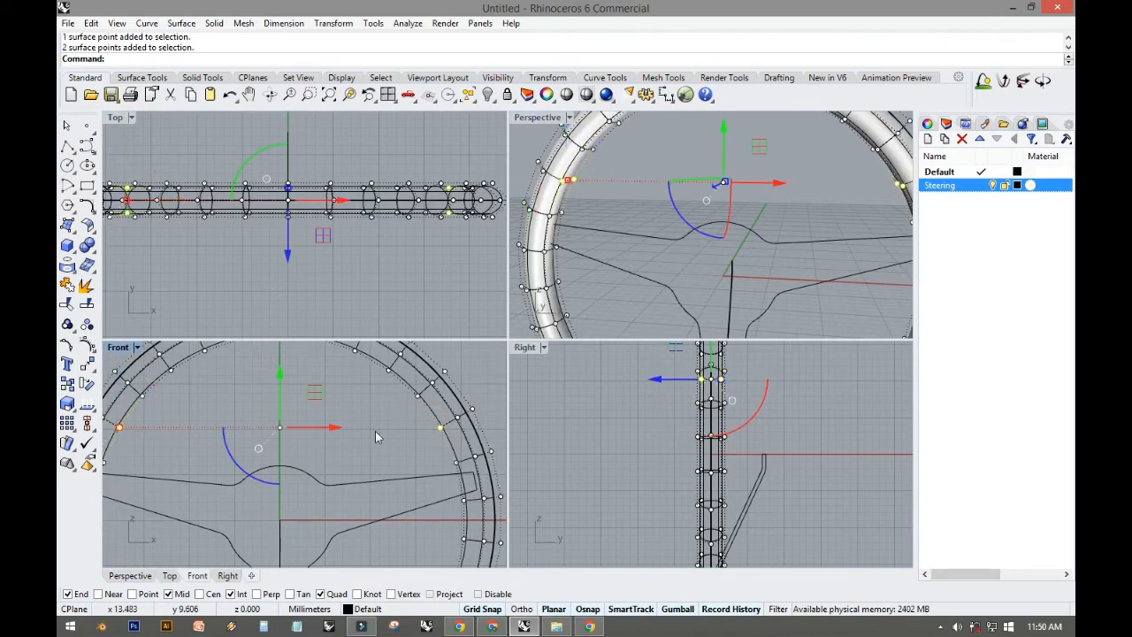
# Step: Scale the four selected control points horizontally toward the wheel's centre in the maximized Front view to form thumb-grip bulges
pyautogui.moveTo(375, 431); pyautogui.dragTo(434, 433, button='right')
pyautogui.doubleClick(120, 349)
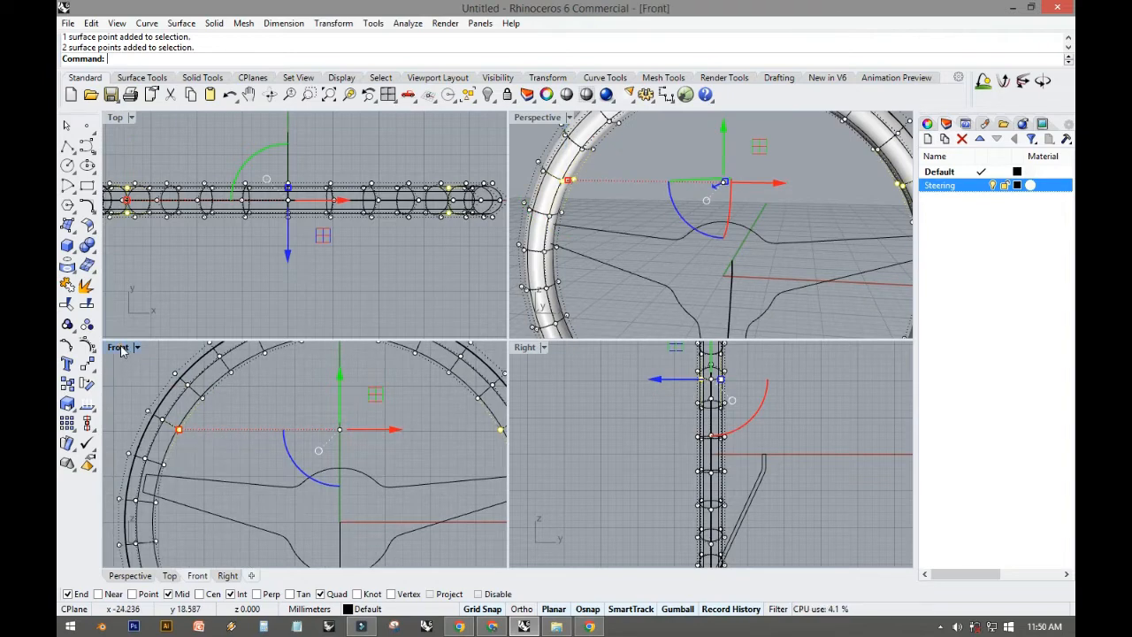
pyautogui.moveTo(294, 325); pyautogui.dragTo(253, 307, button='right')
pyautogui.moveTo(231, 284); pyautogui.dragTo(324, 285)
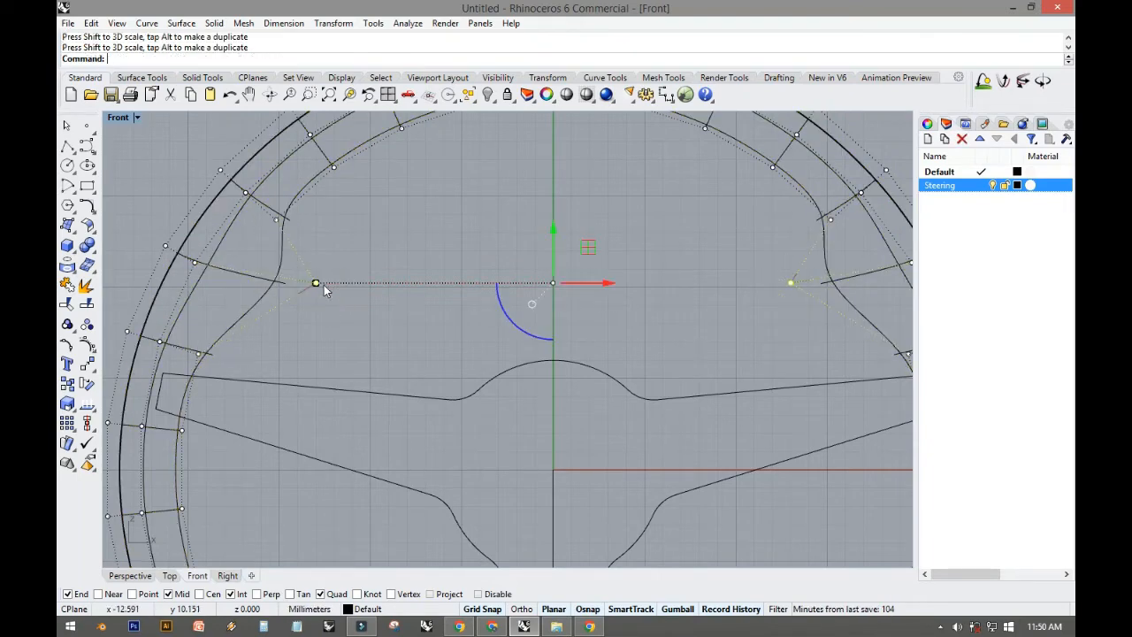
pyautogui.doubleClick(118, 118)
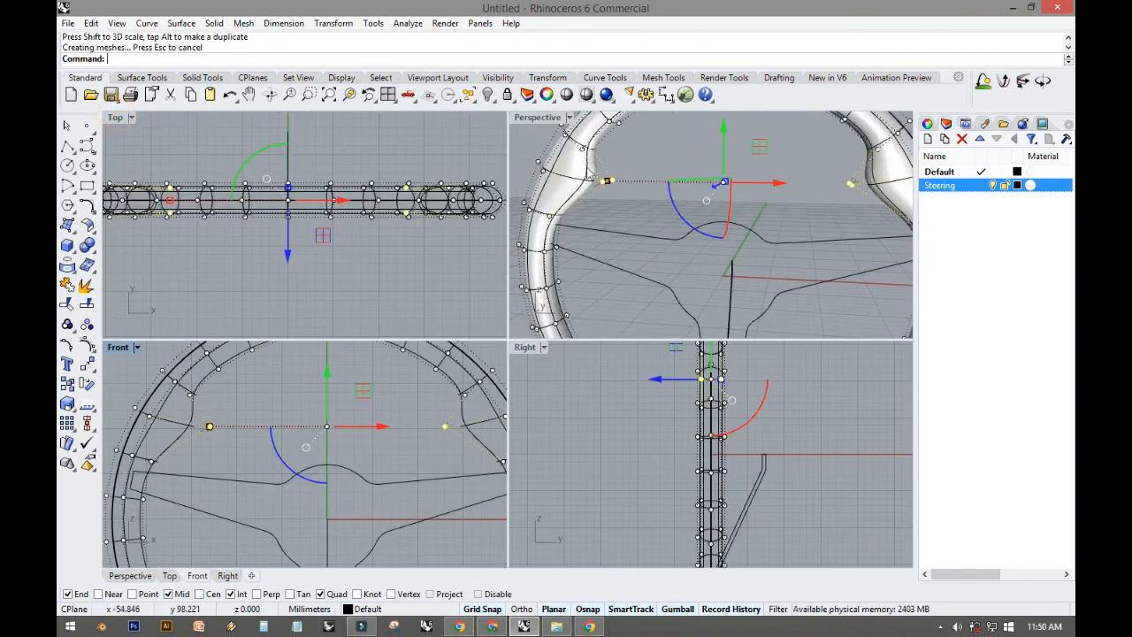
pyautogui.moveTo(599, 196); pyautogui.dragTo(655, 184, button='right')
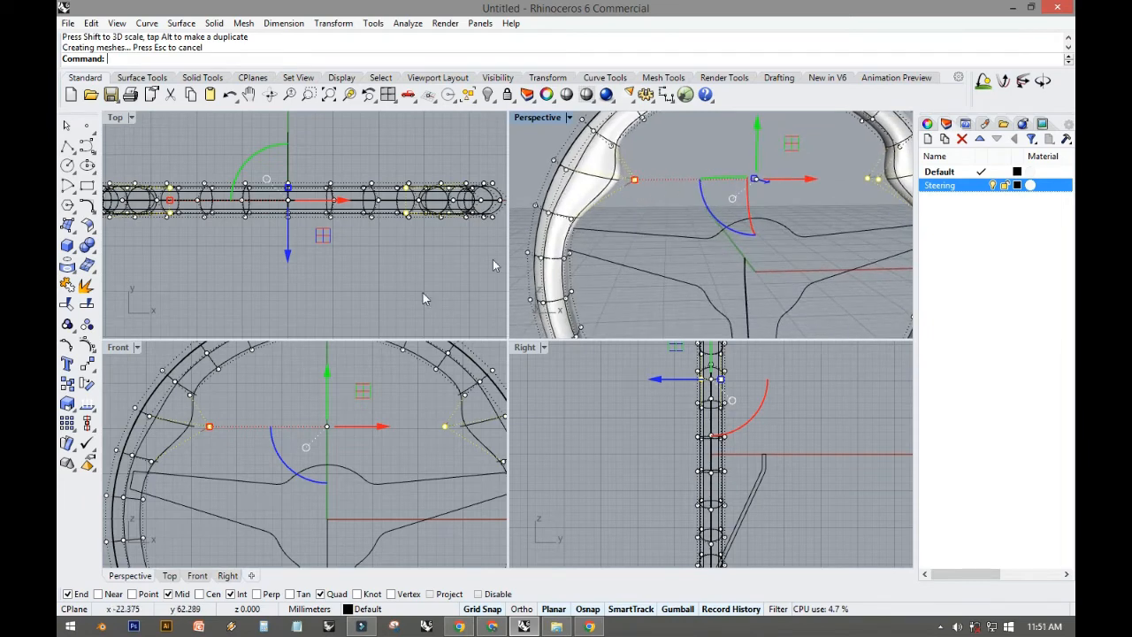
# Step: Move the four bulge control points down toward the spokes and scale them slightly outward horizontally
pyautogui.moveTo(327, 373); pyautogui.dragTo(325, 405)
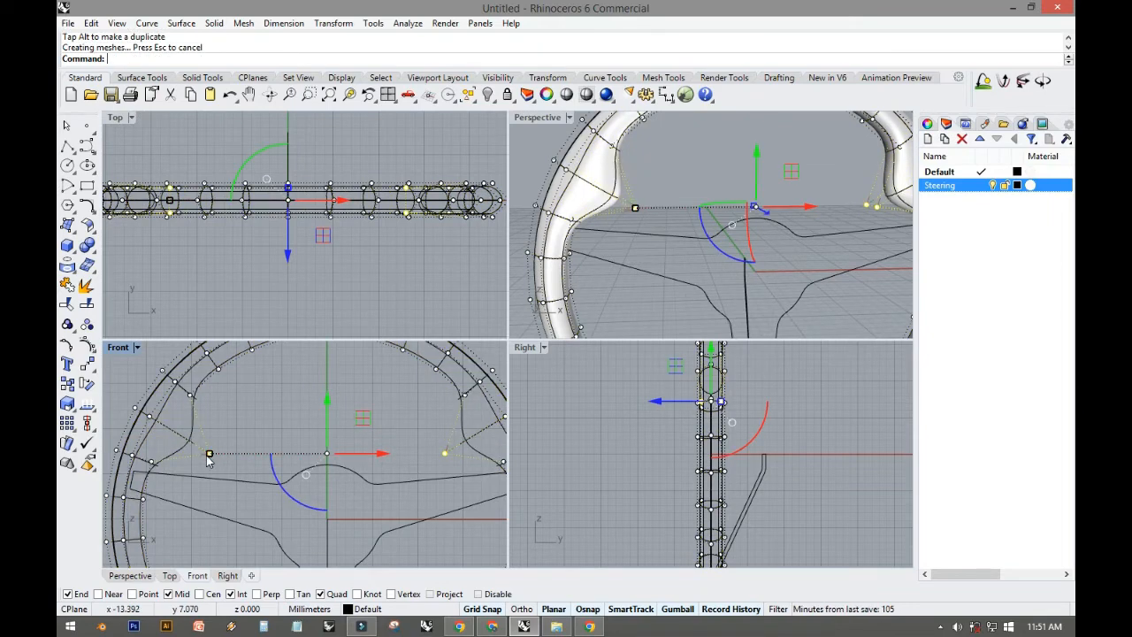
pyautogui.moveTo(187, 459); pyautogui.dragTo(250, 434, button='right')
pyautogui.moveTo(261, 436); pyautogui.dragTo(245, 434)
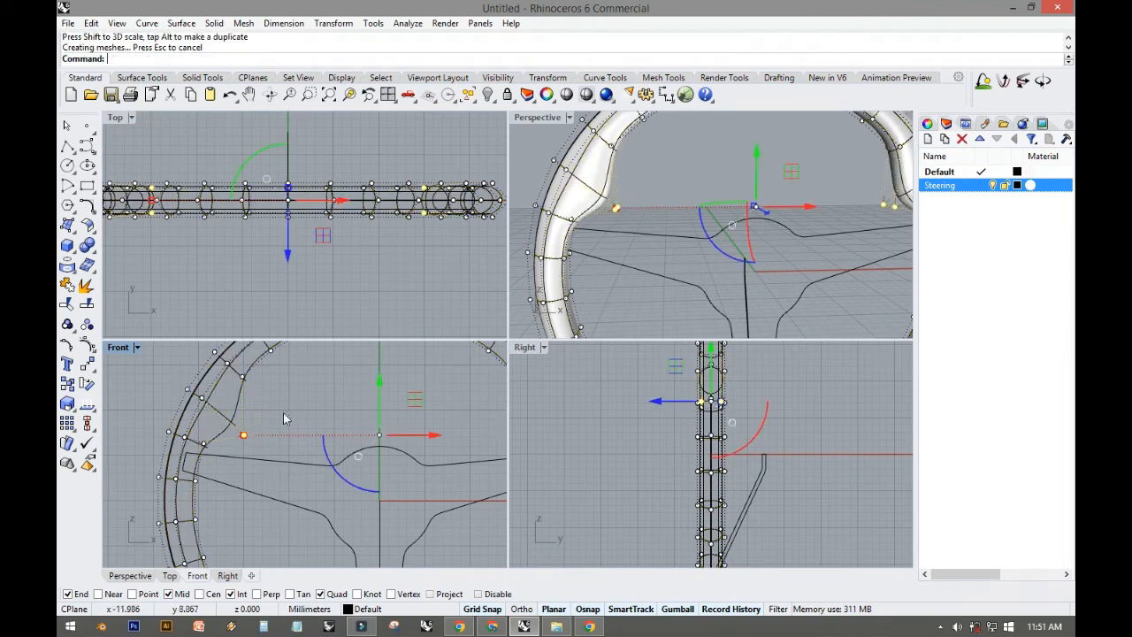
pyautogui.moveTo(285, 413); pyautogui.dragTo(233, 425, button='right')
pyautogui.moveTo(328, 396); pyautogui.dragTo(328, 403)
# Step: Reselect the bulge control points on both sides of the rim and raise them slightly
pyautogui.click(196, 395)
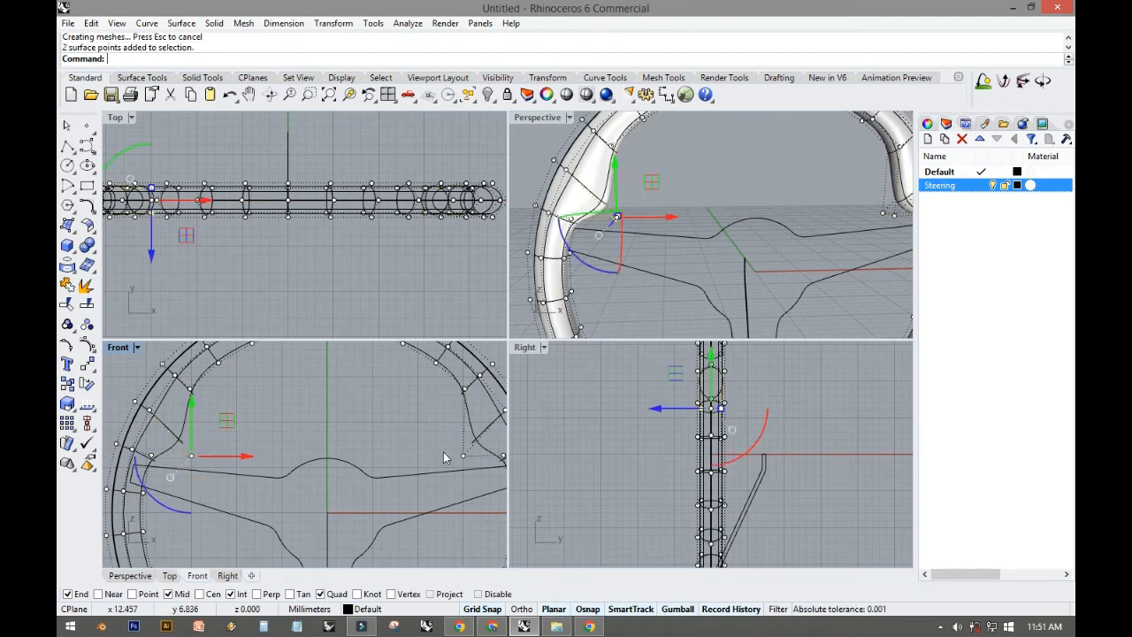
pyautogui.keyDown('shift'); pyautogui.moveTo(466, 460); pyautogui.dragTo(467, 461); pyautogui.keyUp('shift')
pyautogui.moveTo(327, 404); pyautogui.dragTo(327, 396)
# Step: Select only the inner control points directly above the bulge points on both sides of the rim and move them down
pyautogui.moveTo(207, 392); pyautogui.dragTo(186, 381)
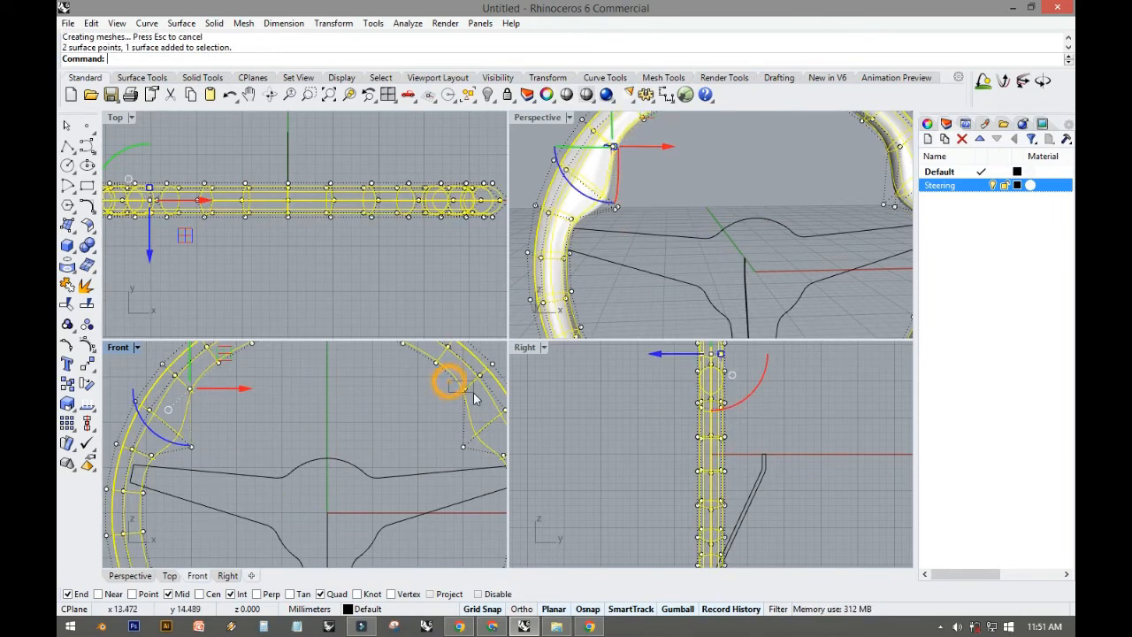
pyautogui.keyDown('shift'); pyautogui.moveTo(473, 398); pyautogui.dragTo(473, 398); pyautogui.keyUp('shift')
pyautogui.keyDown('ctrl'); pyautogui.click(438, 359); pyautogui.keyUp('ctrl')
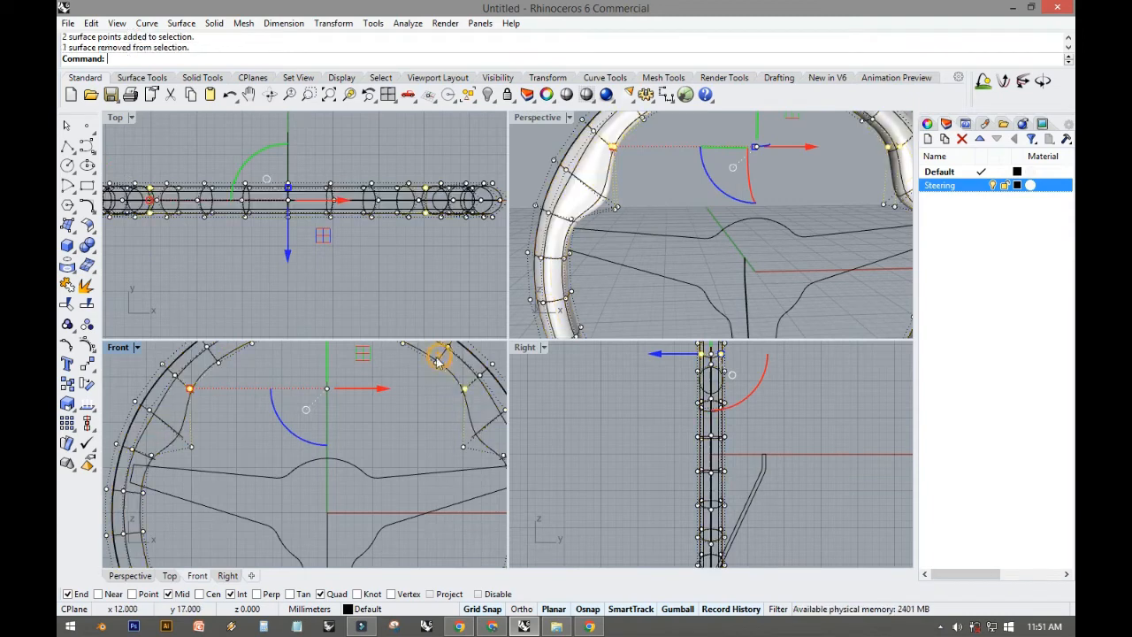
pyautogui.moveTo(293, 387); pyautogui.dragTo(294, 408, button='right')
pyautogui.moveTo(325, 364); pyautogui.dragTo(322, 392)
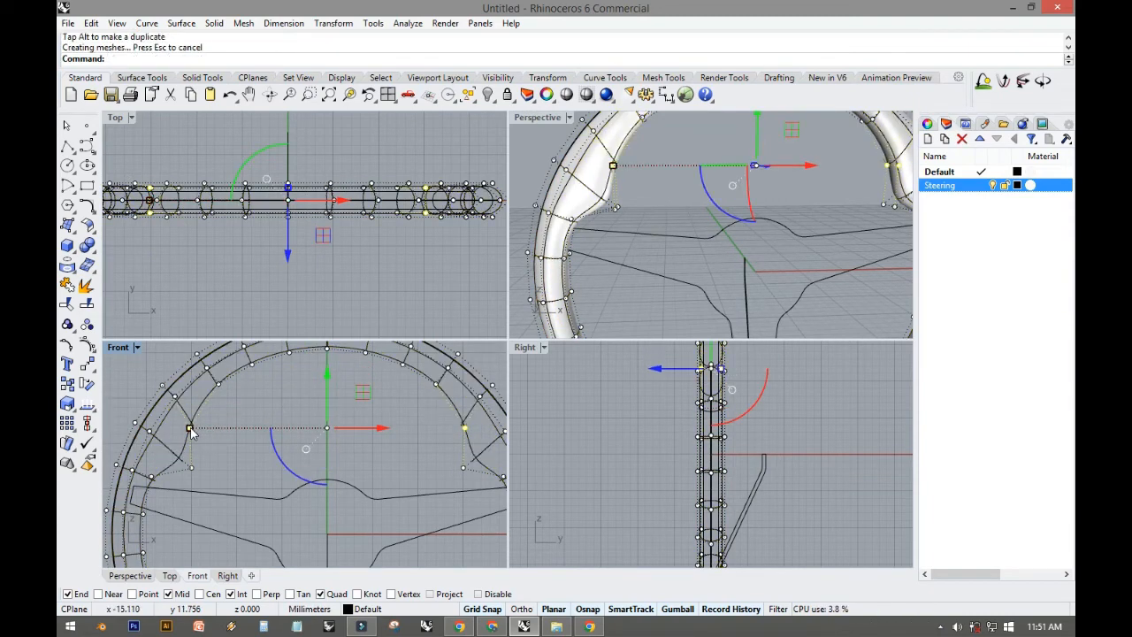
# Step: Scale the selected inner control points above the thumb-grip bulges horizontally outward, away from the wheel's centre, and check the grips in the maximized Perspective view
pyautogui.moveTo(190, 431); pyautogui.dragTo(174, 429)
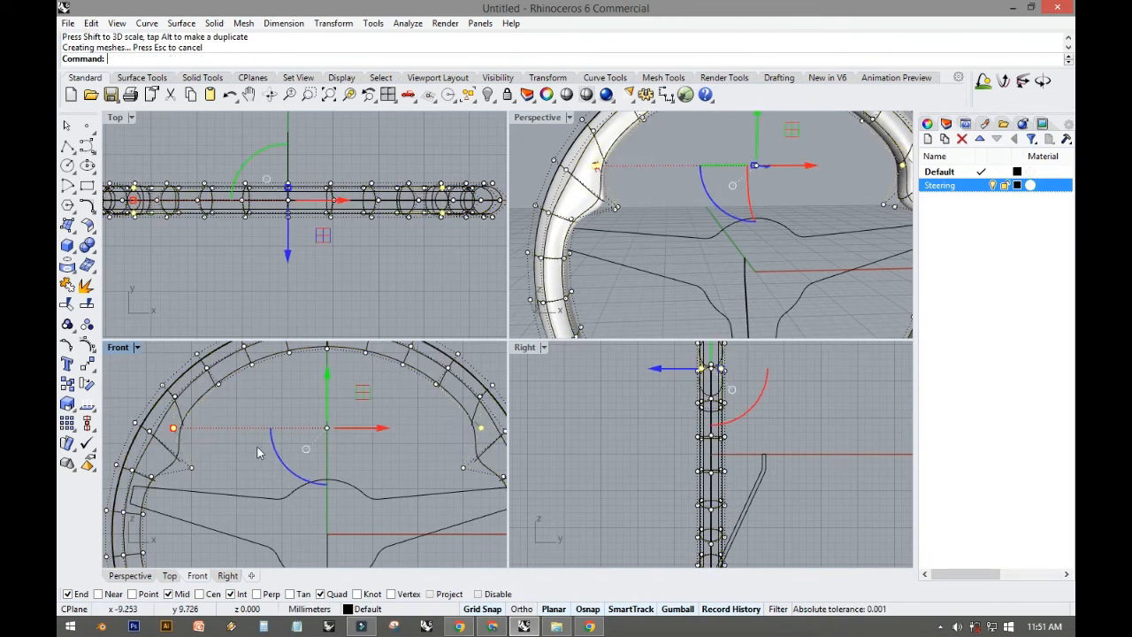
pyautogui.moveTo(258, 453); pyautogui.dragTo(238, 443, button='right')
pyautogui.moveTo(347, 443); pyautogui.dragTo(351, 422, button='right')
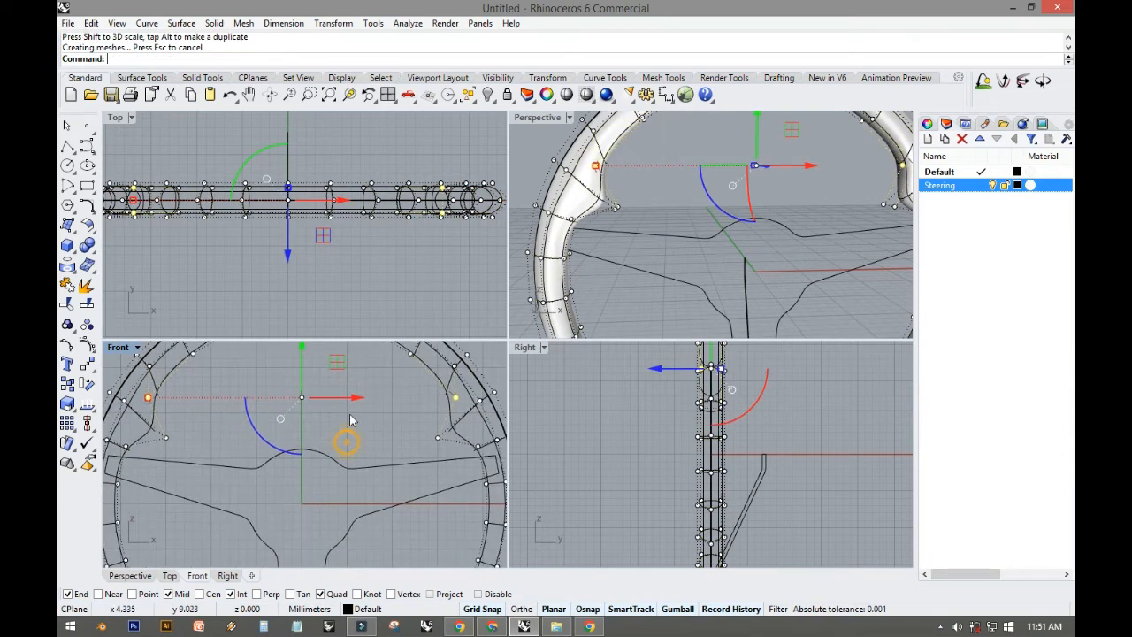
pyautogui.doubleClick(536, 117)
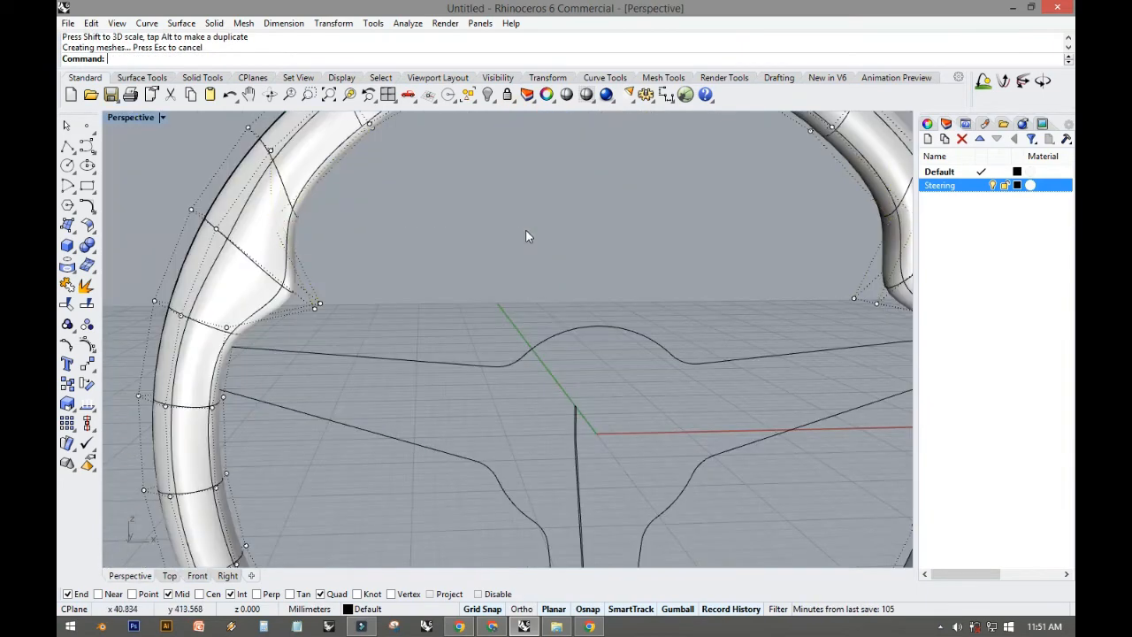
pyautogui.scroll(-5, 527, 236)
pyautogui.moveTo(531, 266); pyautogui.dragTo(404, 278, button='right')
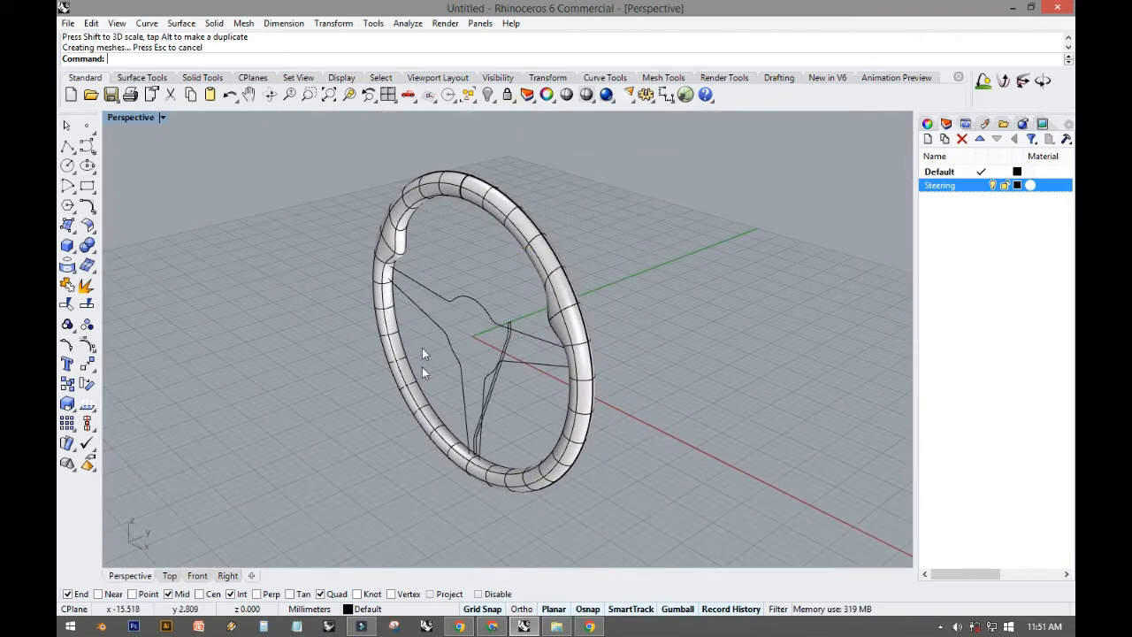
pyautogui.moveTo(429, 382); pyautogui.dragTo(506, 362, button='right')
pyautogui.scroll(5, 509, 469)
# Step: Select the rim surface and turn on its control points in the maximized Front view, around the lower spoke
pyautogui.click(500, 465)
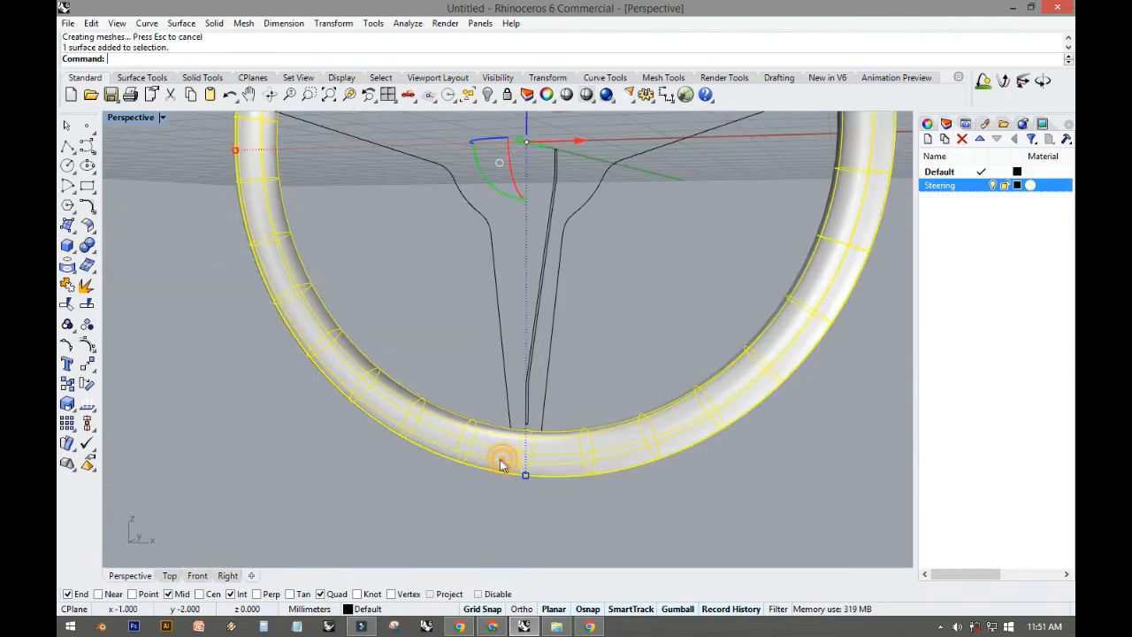
pyautogui.doubleClick(131, 117)
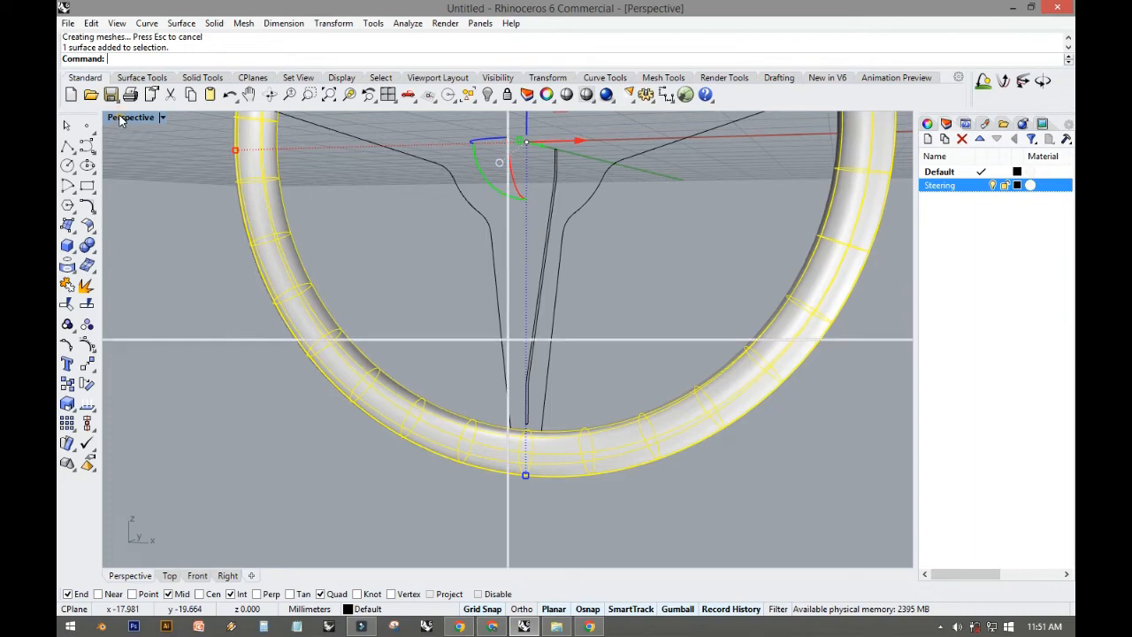
pyautogui.doubleClick(118, 346)
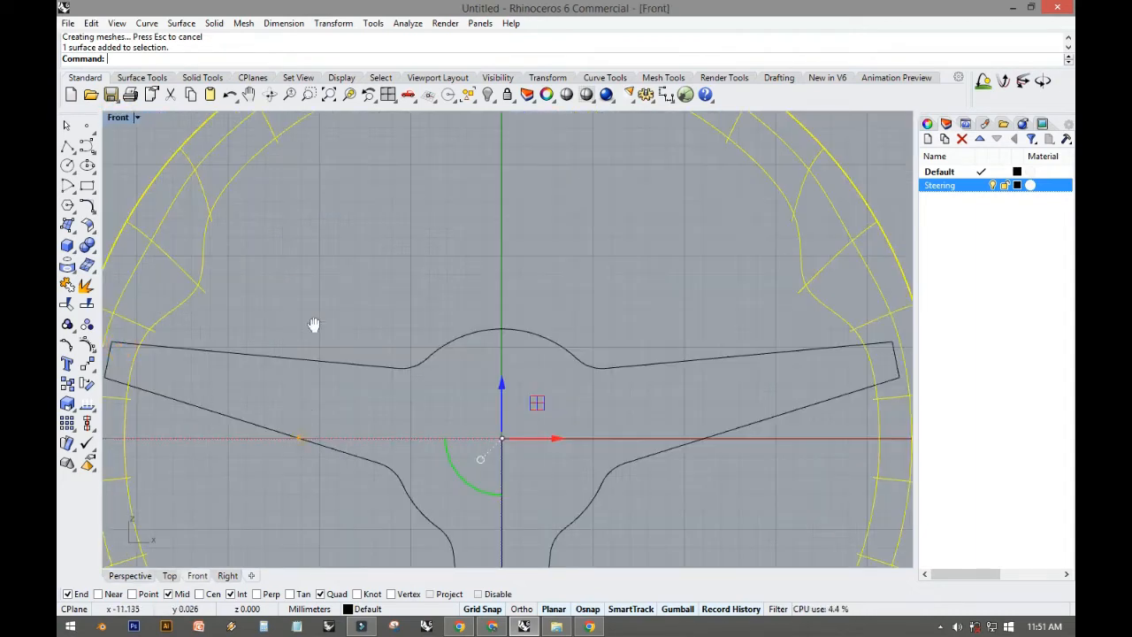
pyautogui.scroll(-4, 323, 332)
pyautogui.moveTo(316, 349); pyautogui.dragTo(316, 347, button='right')
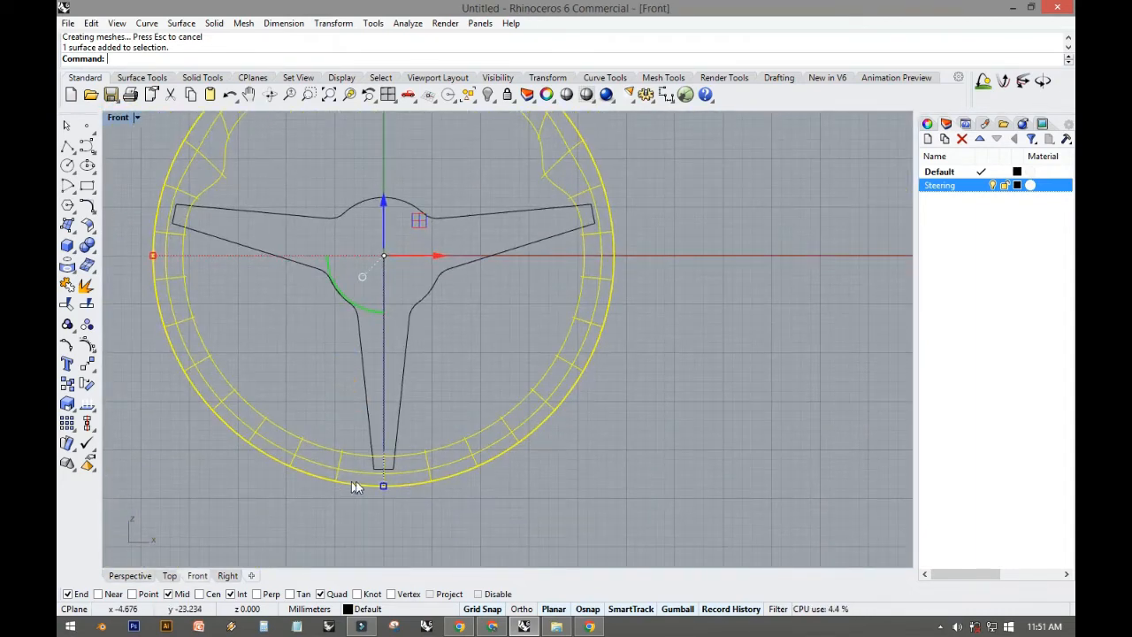
pyautogui.scroll(3, 352, 483)
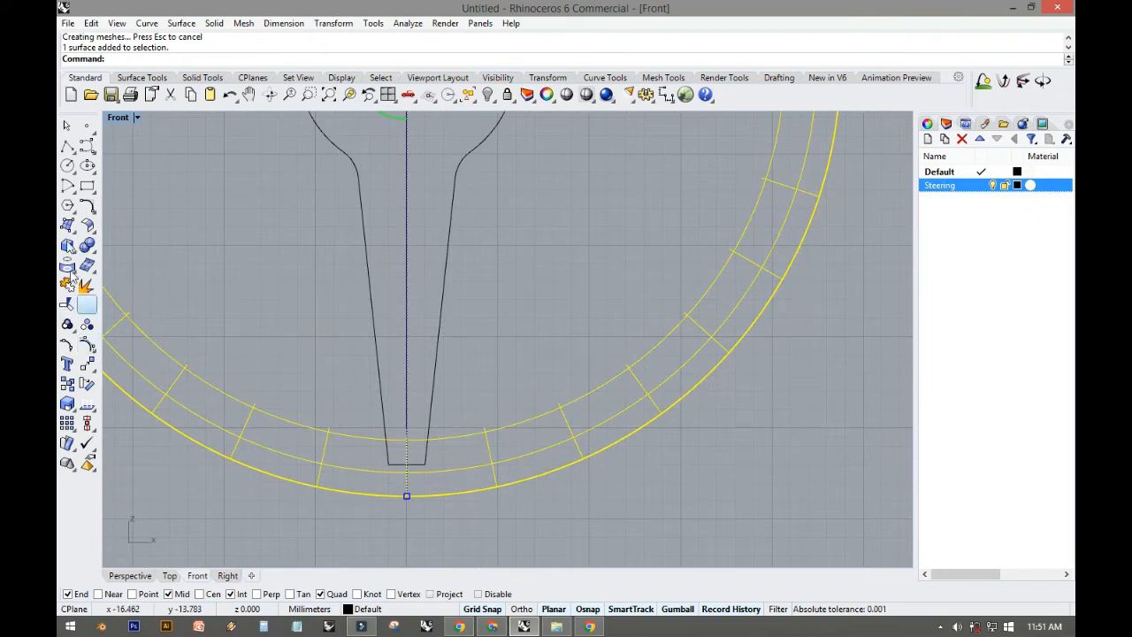
pyautogui.click(87, 347)
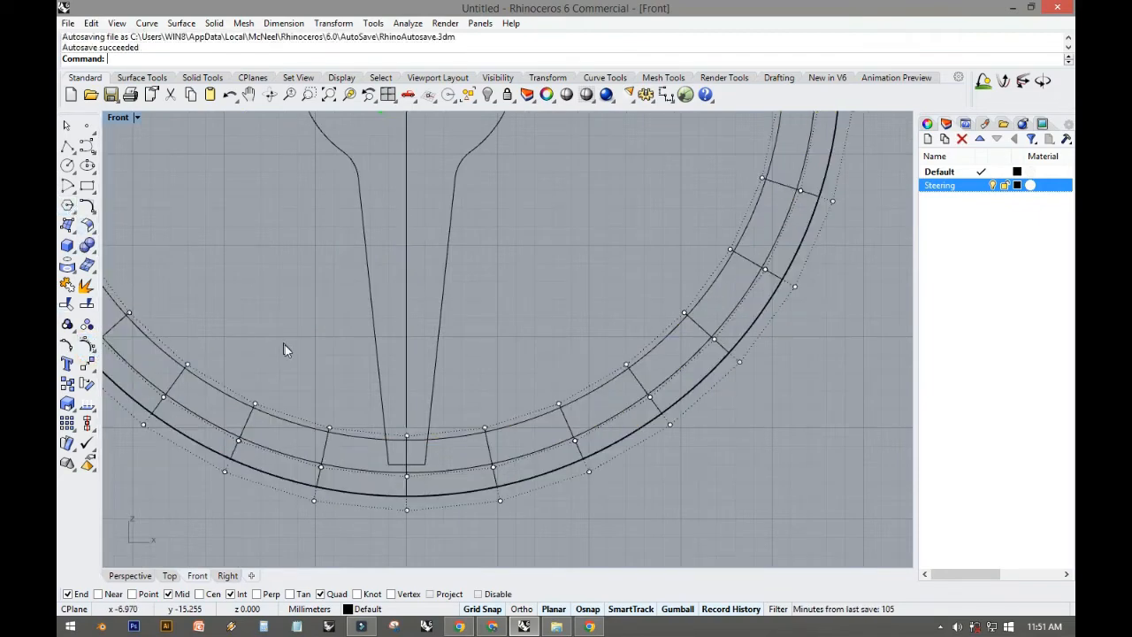
# Step: Select the column of control points at the rim's bottom centre and move it up toward the hub
pyautogui.moveTo(331, 395); pyautogui.dragTo(308, 337, button='right')
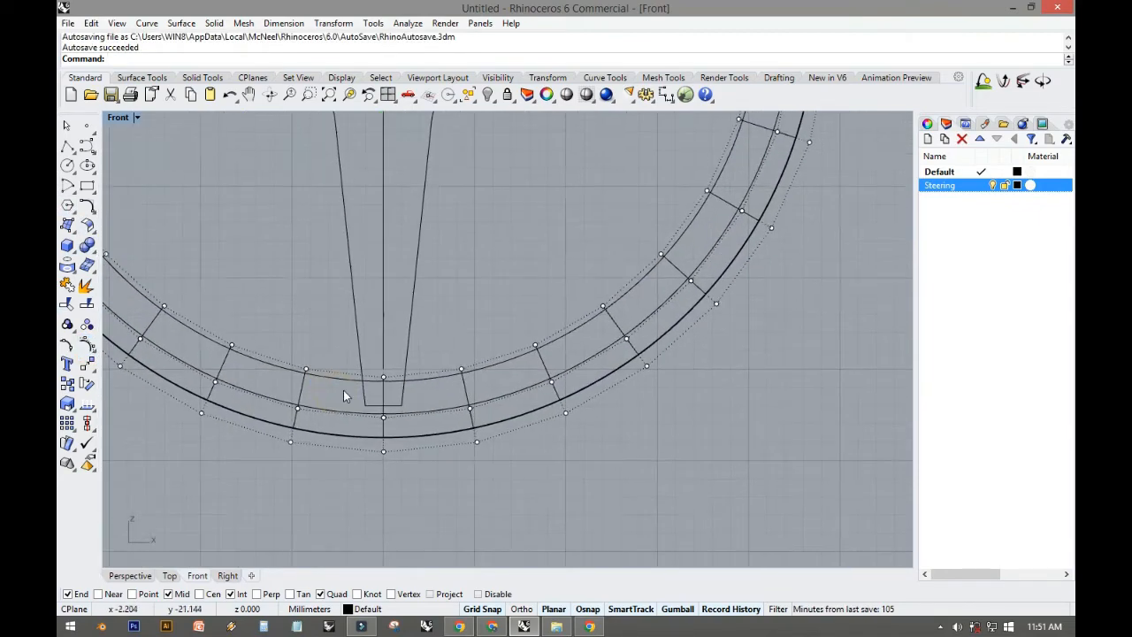
pyautogui.scroll(2, 344, 392)
pyautogui.moveTo(414, 368); pyautogui.dragTo(413, 351, button='right')
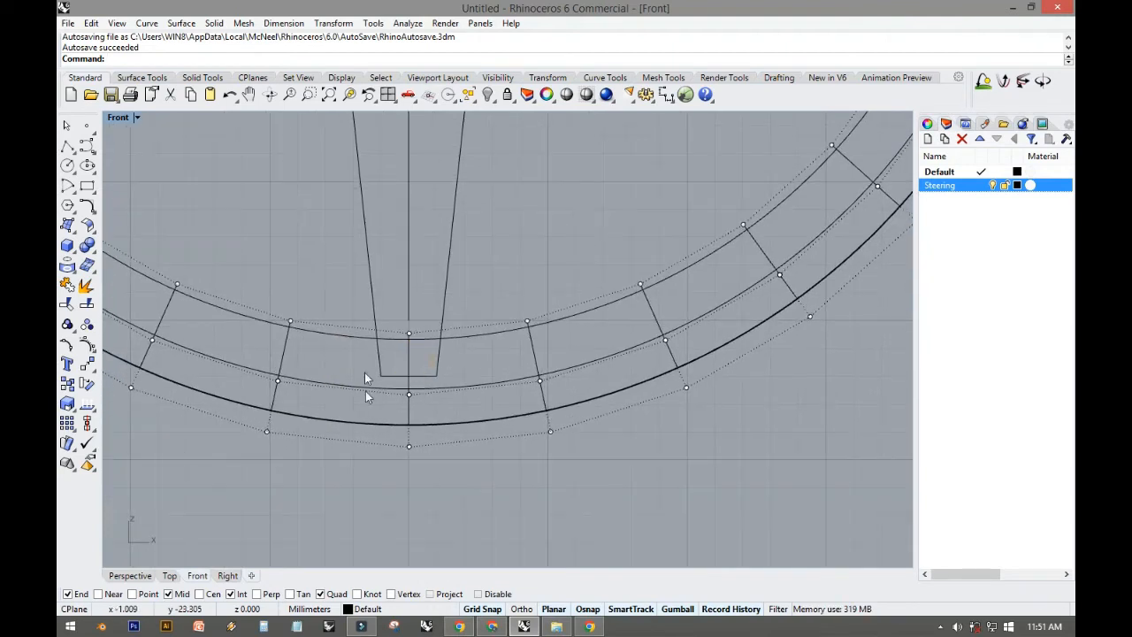
pyautogui.moveTo(391, 297); pyautogui.dragTo(437, 476)
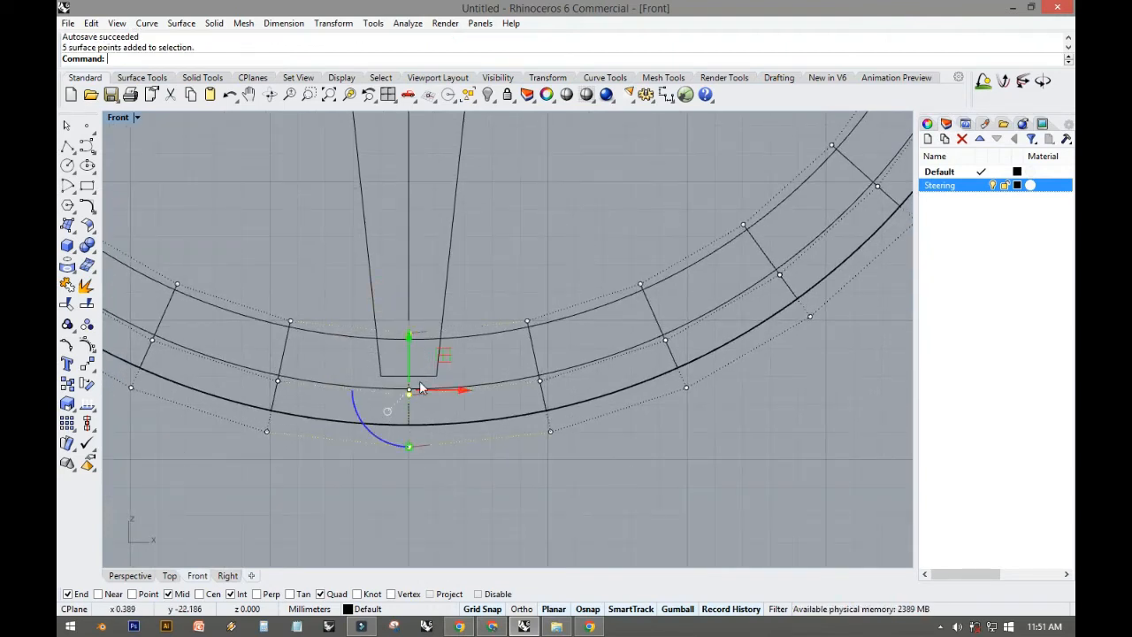
pyautogui.moveTo(409, 339); pyautogui.dragTo(410, 307)
pyautogui.click(265, 292)
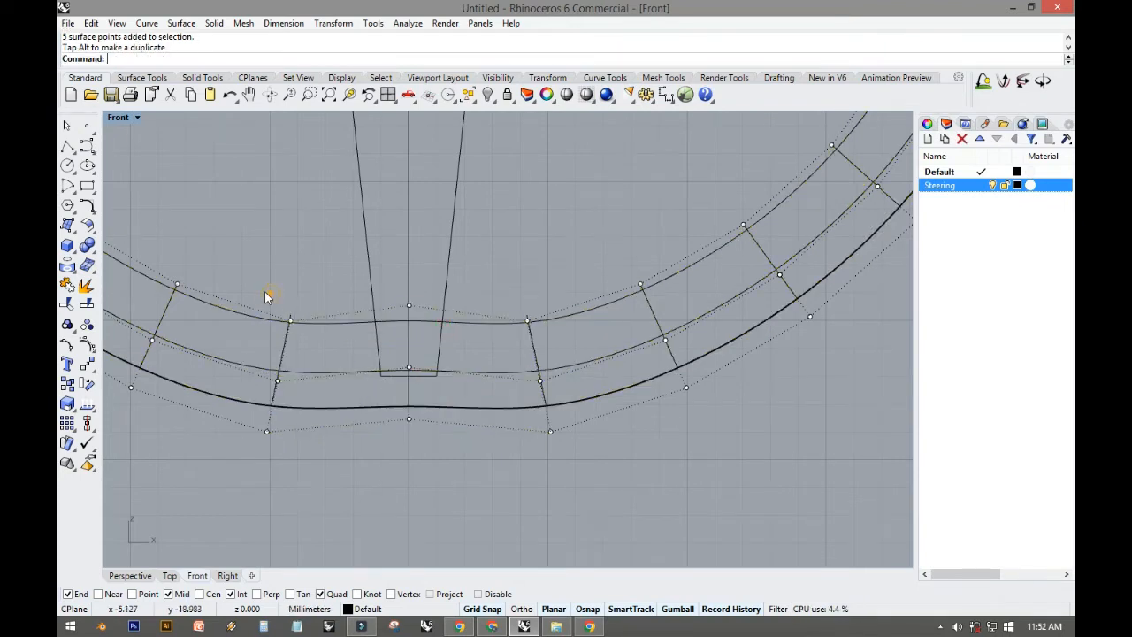
# Step: Select the control-point columns on both sides of the bottom centre and, with Grid Snap off, raise them to level the rim's lower edge
pyautogui.moveTo(244, 286); pyautogui.dragTo(339, 468)
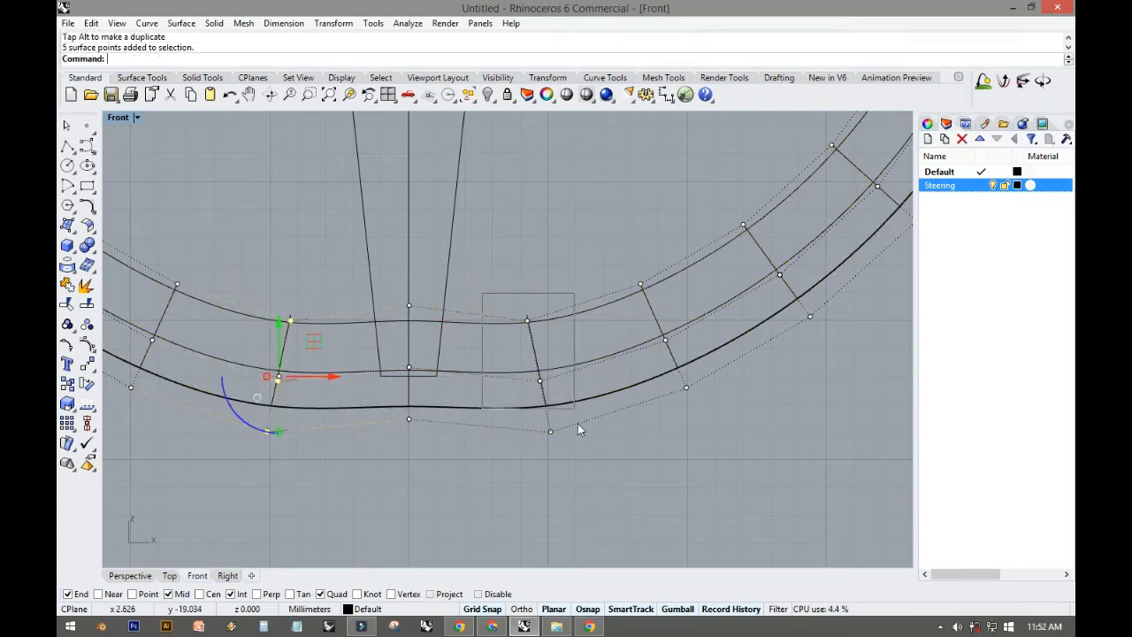
pyautogui.moveTo(578, 425); pyautogui.dragTo(575, 426)
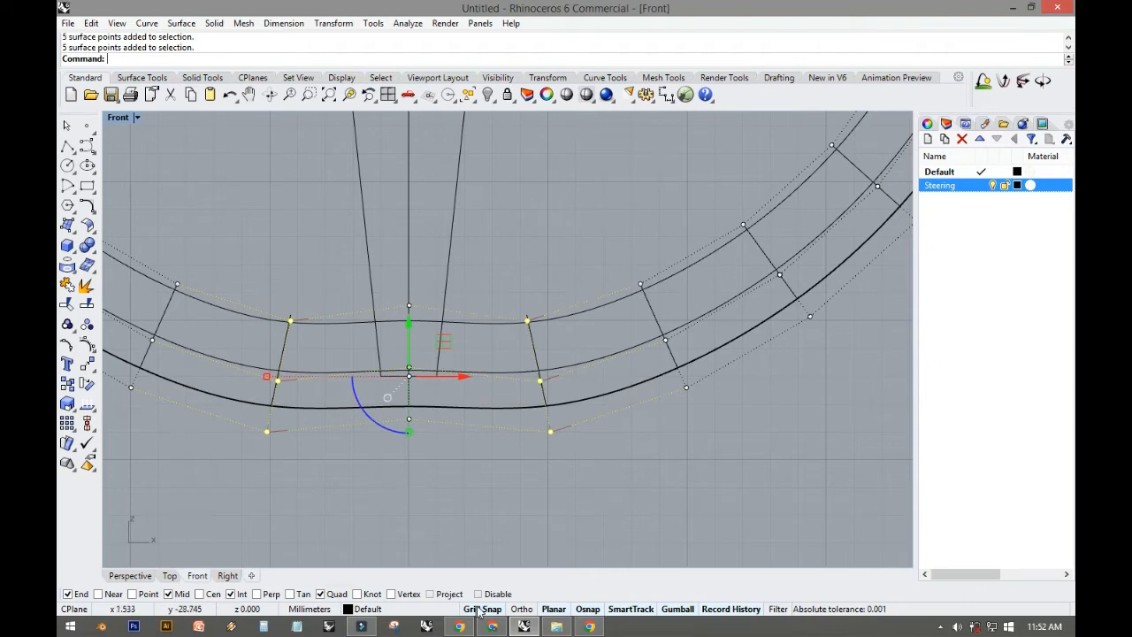
pyautogui.moveTo(404, 327); pyautogui.dragTo(408, 313)
pyautogui.scroll(-3, 412, 321)
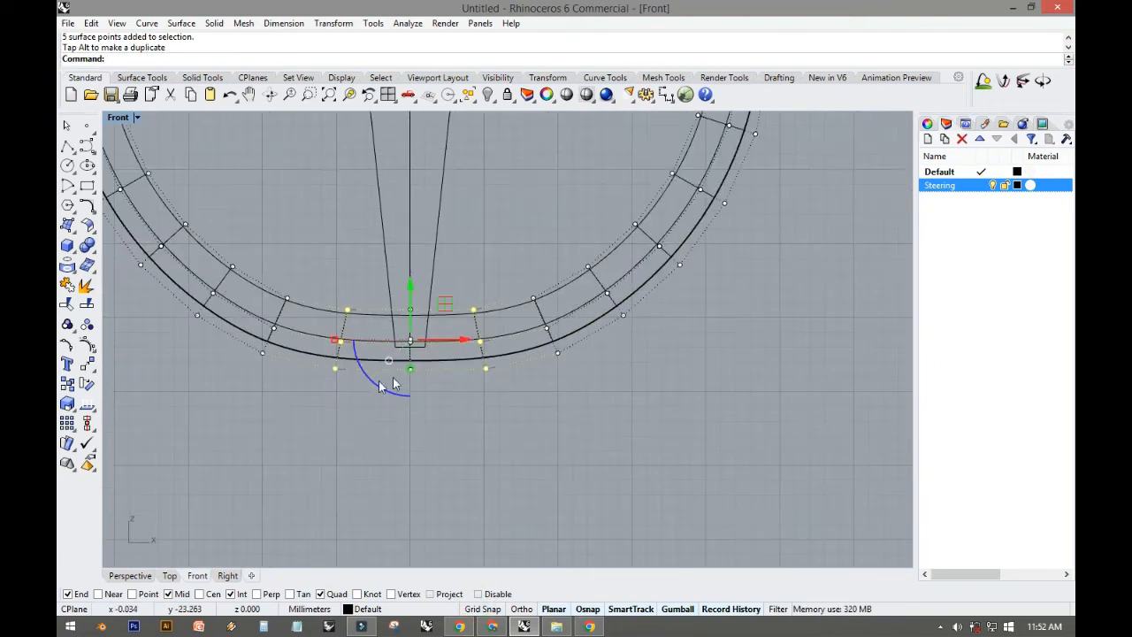
pyautogui.click(508, 436)
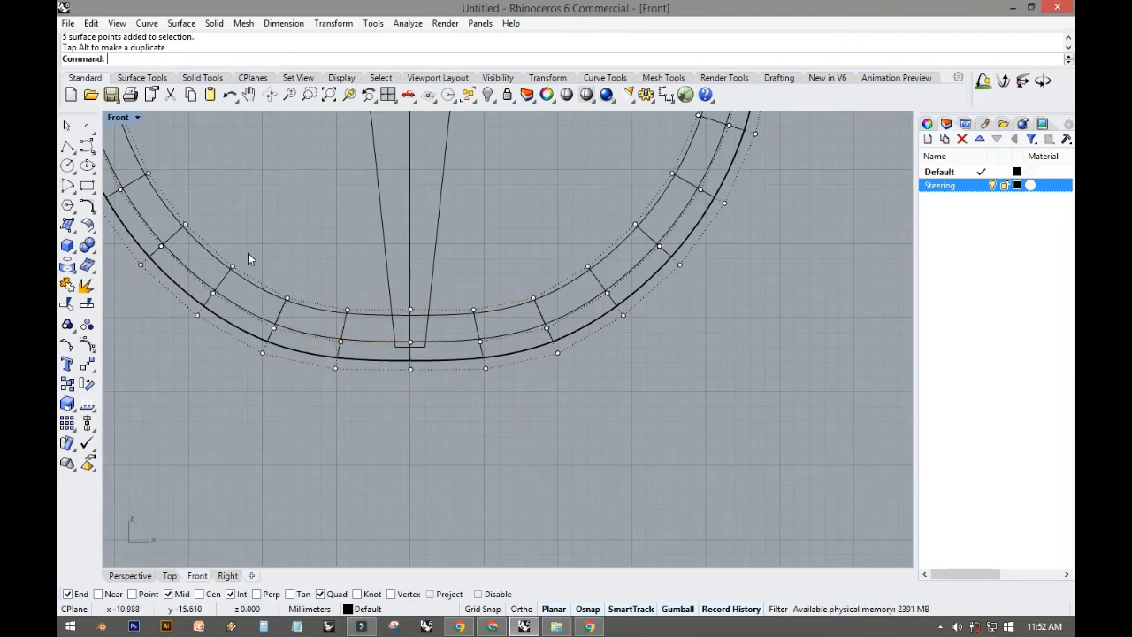
# Step: Select the five control-point columns along the rim's bottom and move them up together to flatten the lower rim
pyautogui.moveTo(248, 253); pyautogui.dragTo(574, 385)
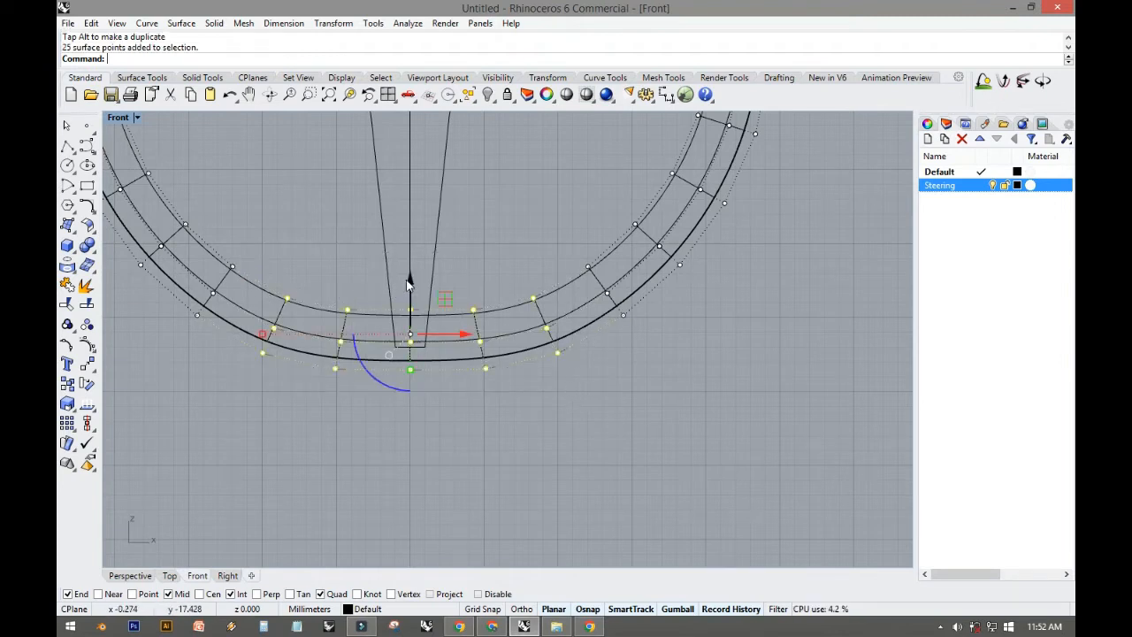
pyautogui.moveTo(406, 275); pyautogui.dragTo(404, 251)
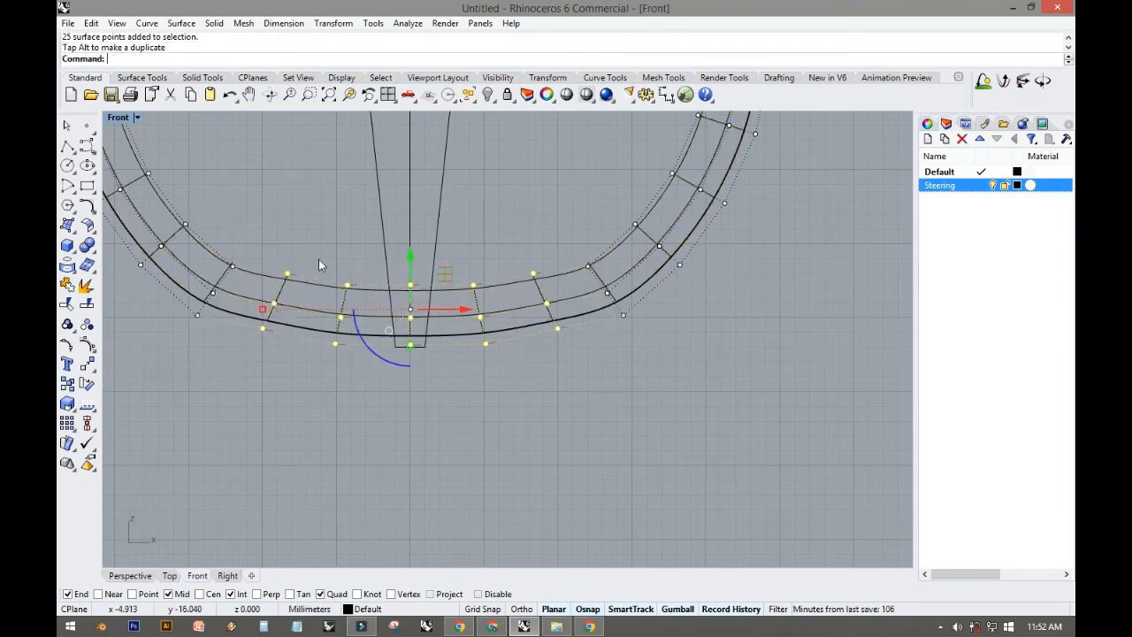
pyautogui.click(279, 254)
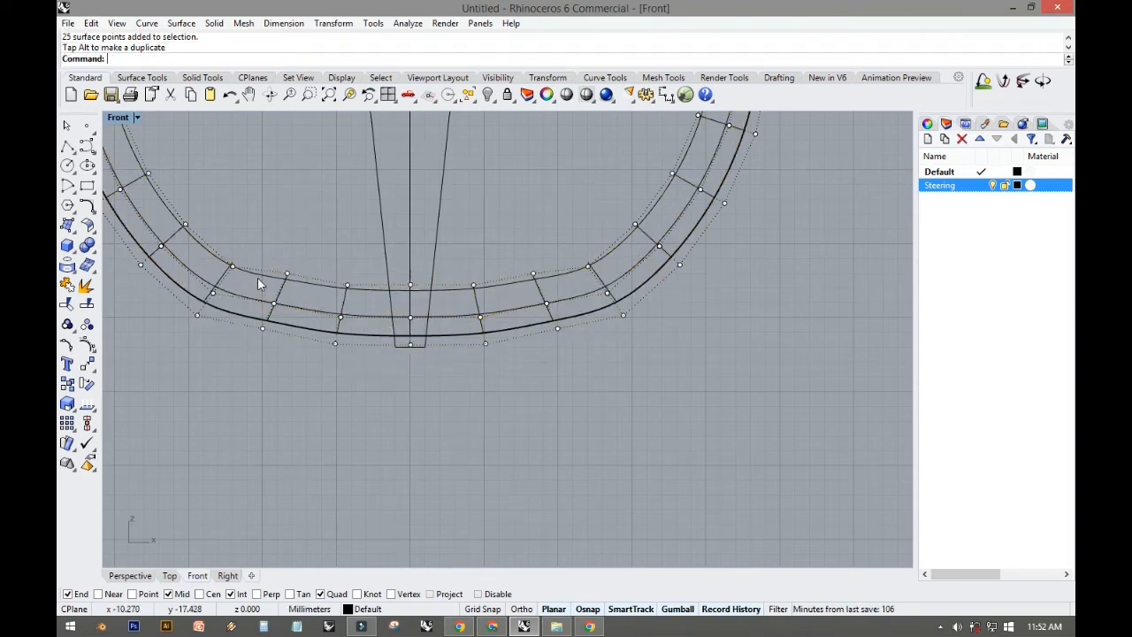
pyautogui.scroll(4, 260, 283)
pyautogui.scroll(-3, 322, 288)
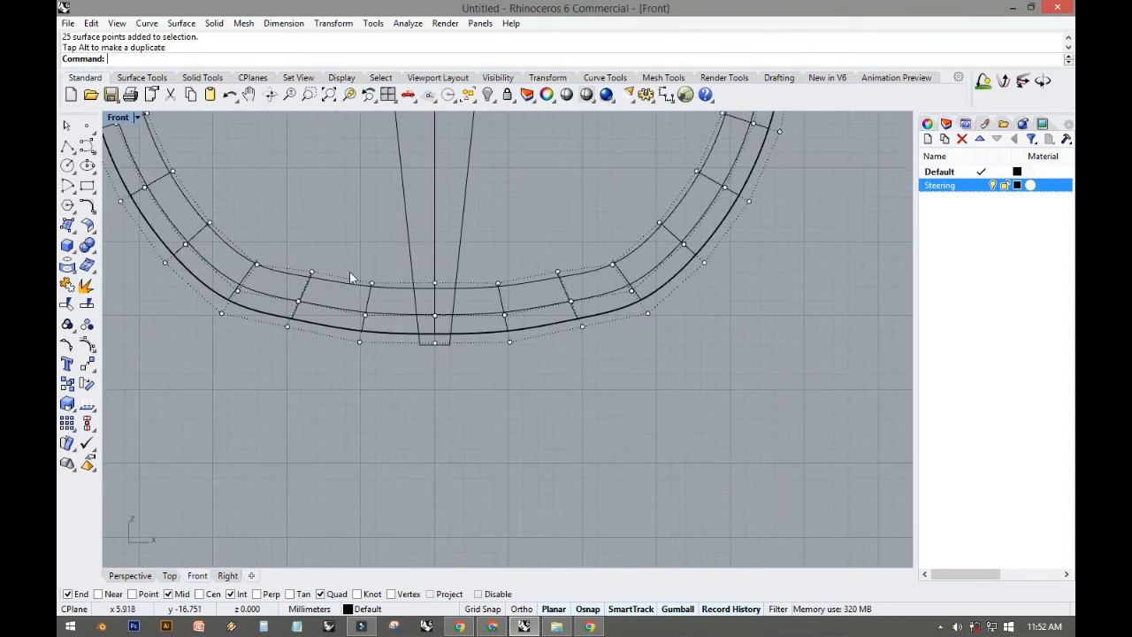
# Step: Select only the outermost column on each side of the flattened bottom section and lower both slightly to smooth the rim's corners
pyautogui.moveTo(276, 241); pyautogui.dragTo(331, 370)
pyautogui.keyDown('shift'); pyautogui.moveTo(603, 360); pyautogui.dragTo(603, 360); pyautogui.keyUp('shift')
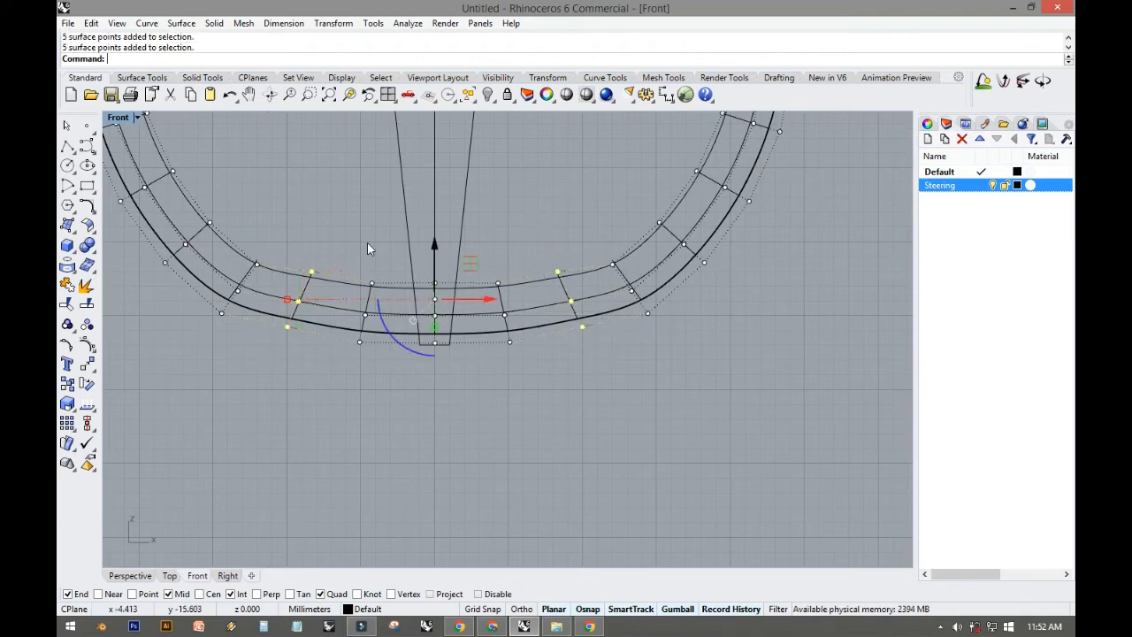
pyautogui.moveTo(431, 249); pyautogui.dragTo(435, 257)
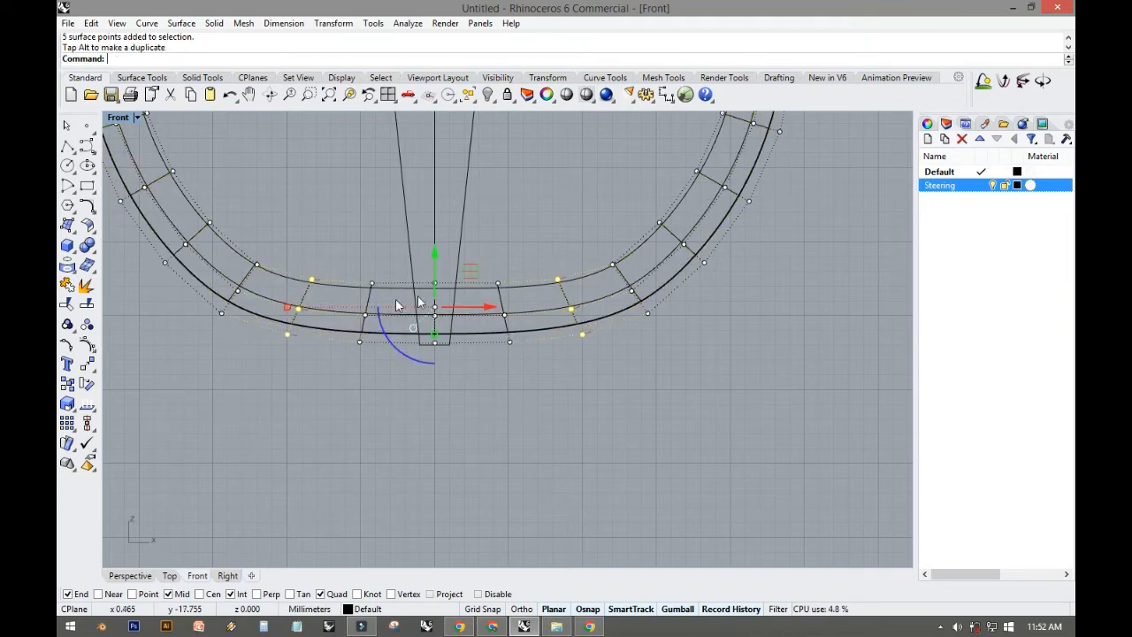
pyautogui.click(353, 251)
pyautogui.moveTo(353, 251); pyautogui.dragTo(384, 316, button='right')
pyautogui.scroll(-5, 382, 321)
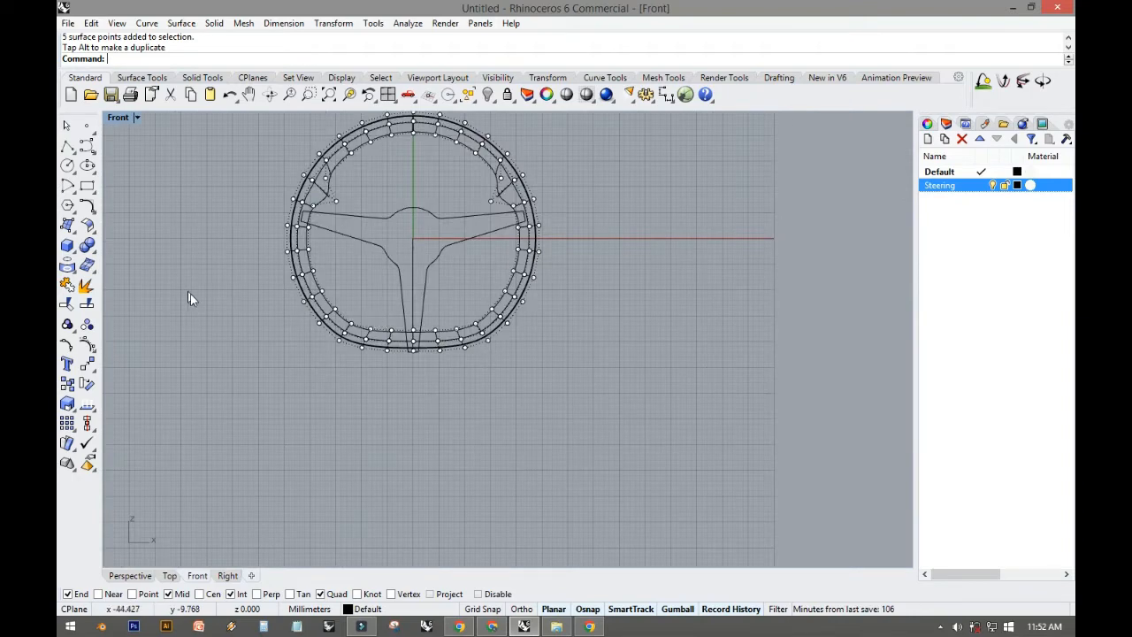
# Step: Select the bent side profile curve behind the rim in the maximized Perspective view and turn on its control points
pyautogui.scroll(5, 358, 337)
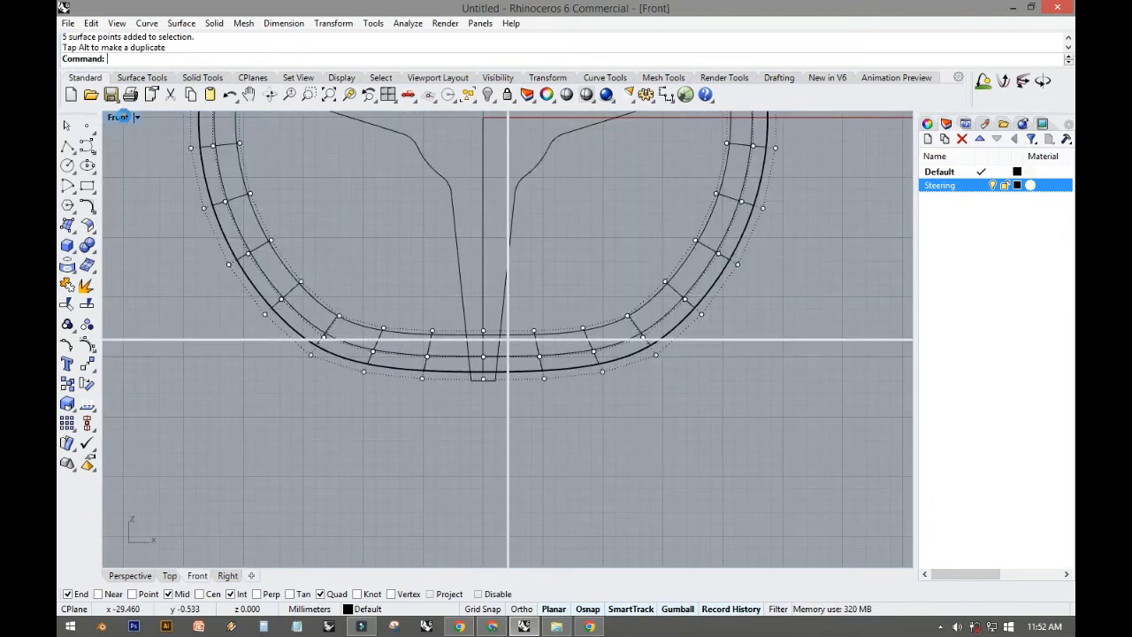
pyautogui.doubleClick(118, 117)
pyautogui.doubleClick(525, 117)
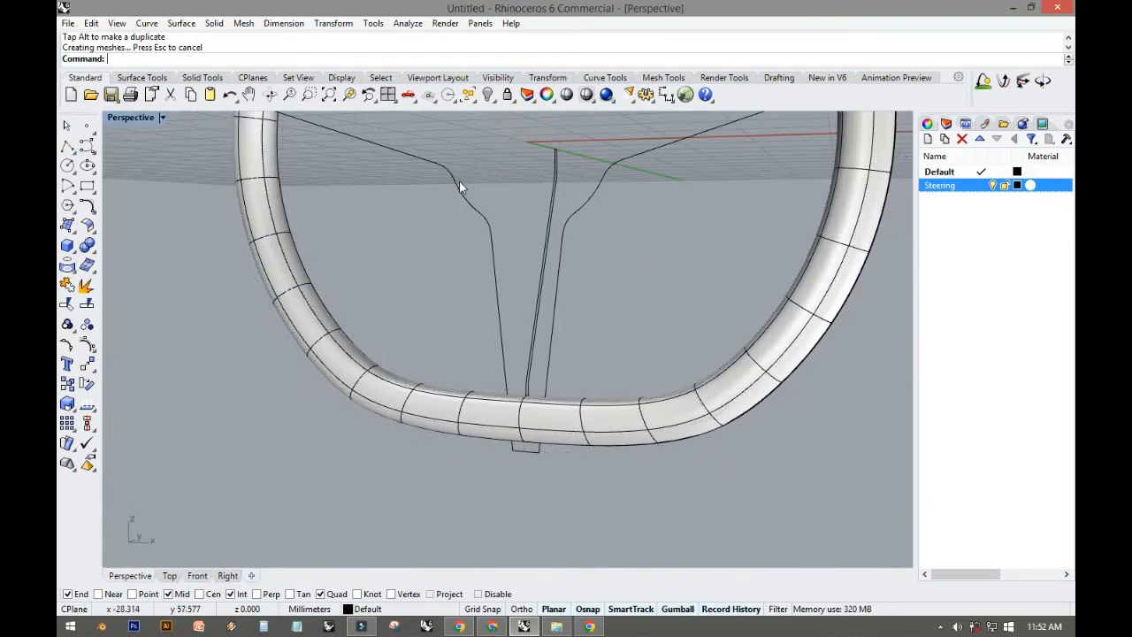
pyautogui.moveTo(459, 182)
pyautogui.mouseDown(button='right')
pyautogui.moveTo(432, 271)
pyautogui.moveTo(325, 257)
pyautogui.moveTo(485, 136)
pyautogui.moveTo(463, 288)
pyautogui.moveTo(455, 273)
pyautogui.moveTo(528, 345)
pyautogui.moveTo(609, 345)
pyautogui.moveTo(434, 342)
pyautogui.moveTo(423, 362)
pyautogui.moveTo(409, 299)
pyautogui.mouseUp(button='right')
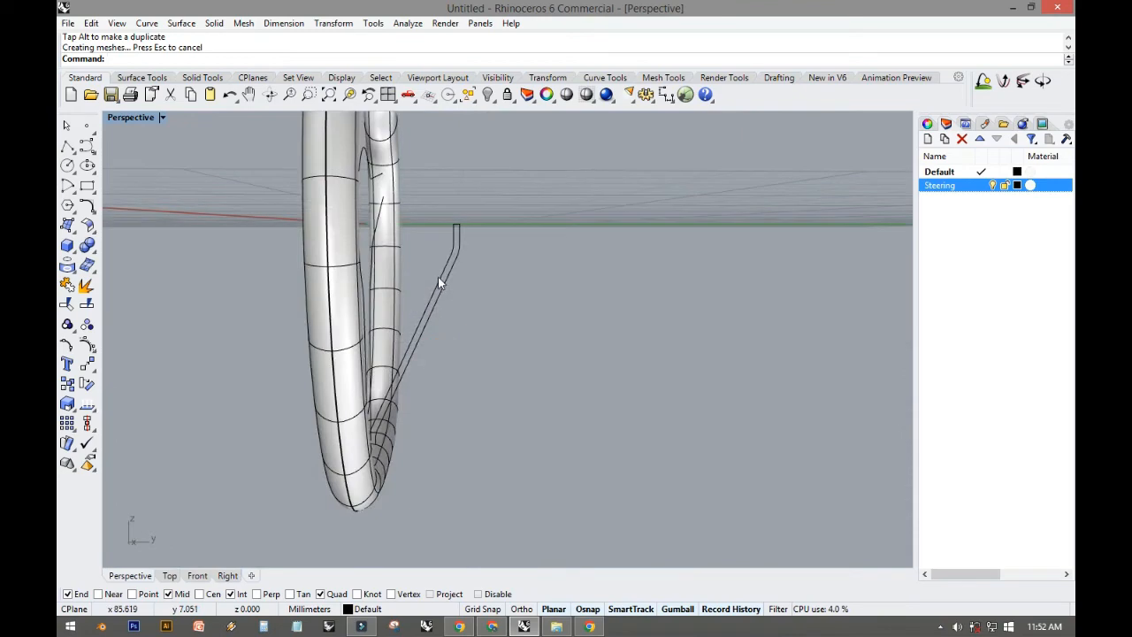
pyautogui.click(439, 283)
pyautogui.press('F10')
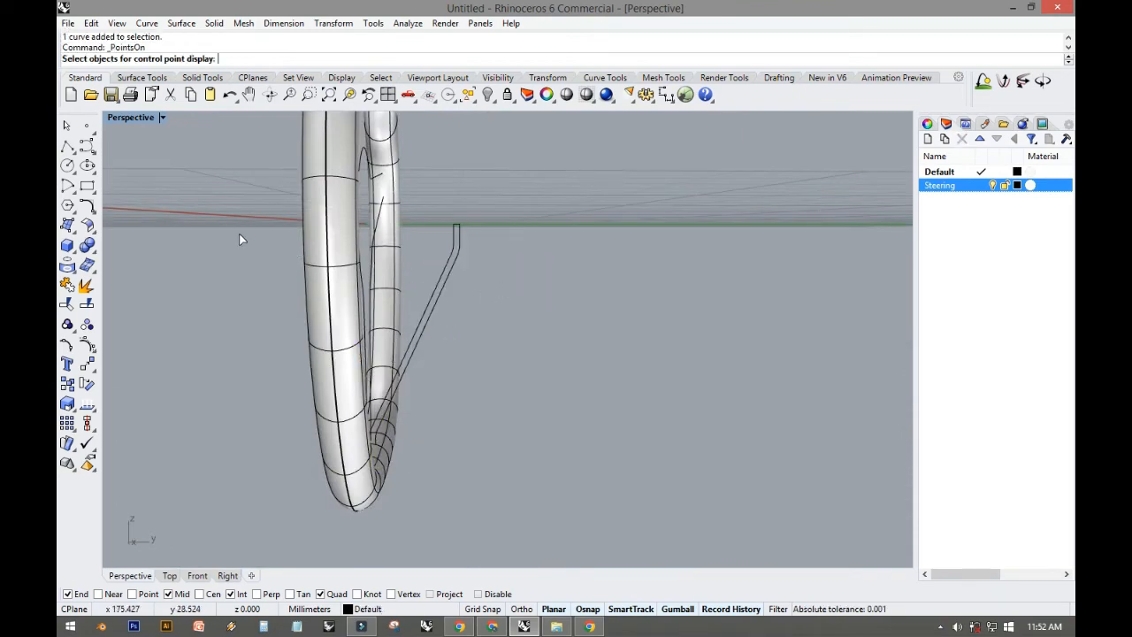
pyautogui.click(443, 248)
pyautogui.press('Return')
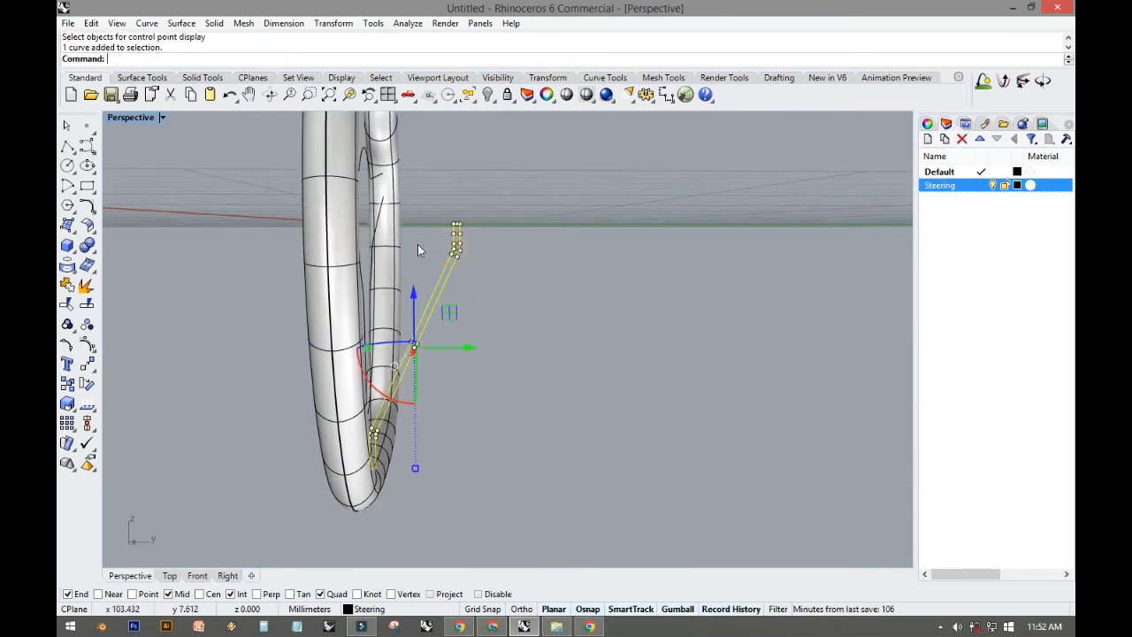
# Step: Revolve the bent side profile curve a full 360 degrees around the front-to-back axis through its upper end at the wheel's centre
pyautogui.moveTo(418, 244); pyautogui.dragTo(560, 212, button='right')
pyautogui.click(560, 213)
pyautogui.click(460, 254)
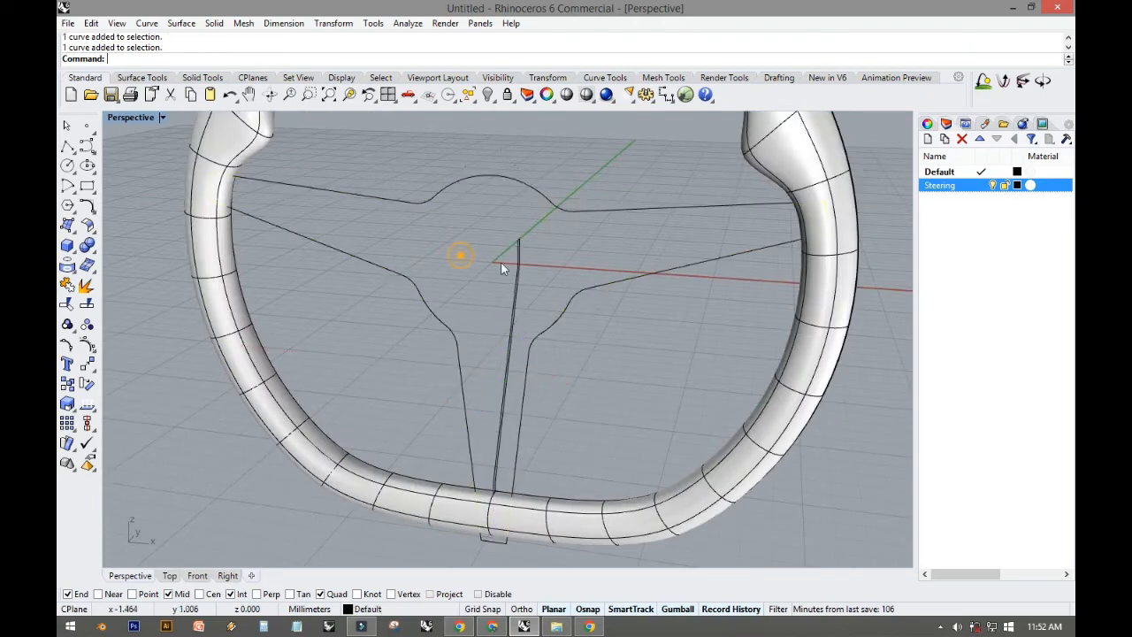
pyautogui.moveTo(569, 269); pyautogui.dragTo(452, 269, button='right')
pyautogui.click(449, 261)
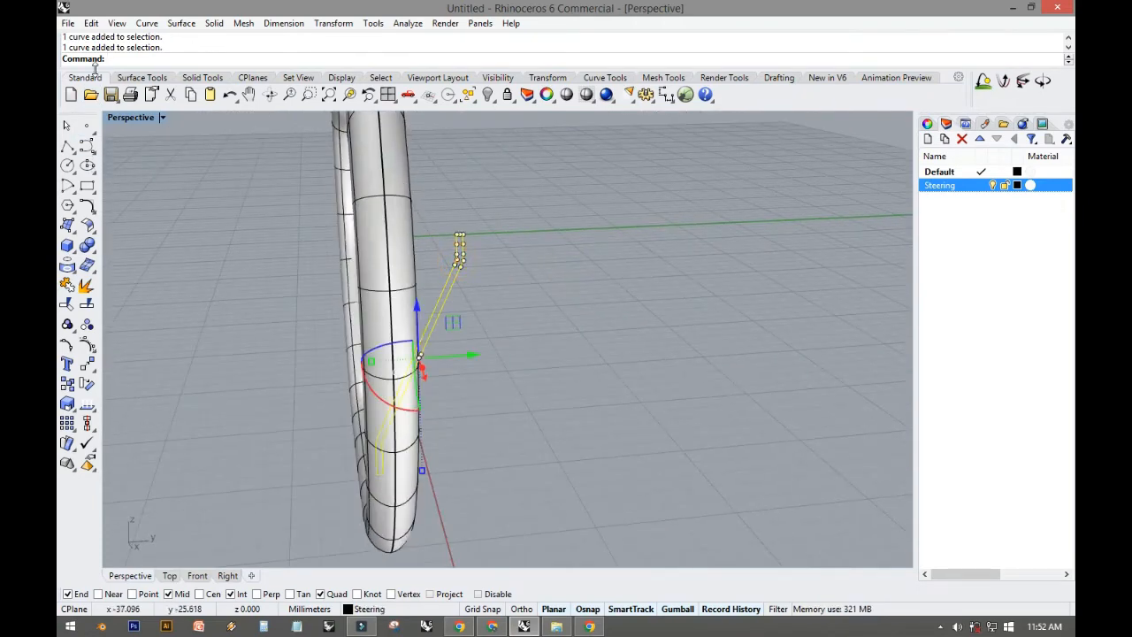
pyautogui.click(123, 79)
pyautogui.click(68, 385)
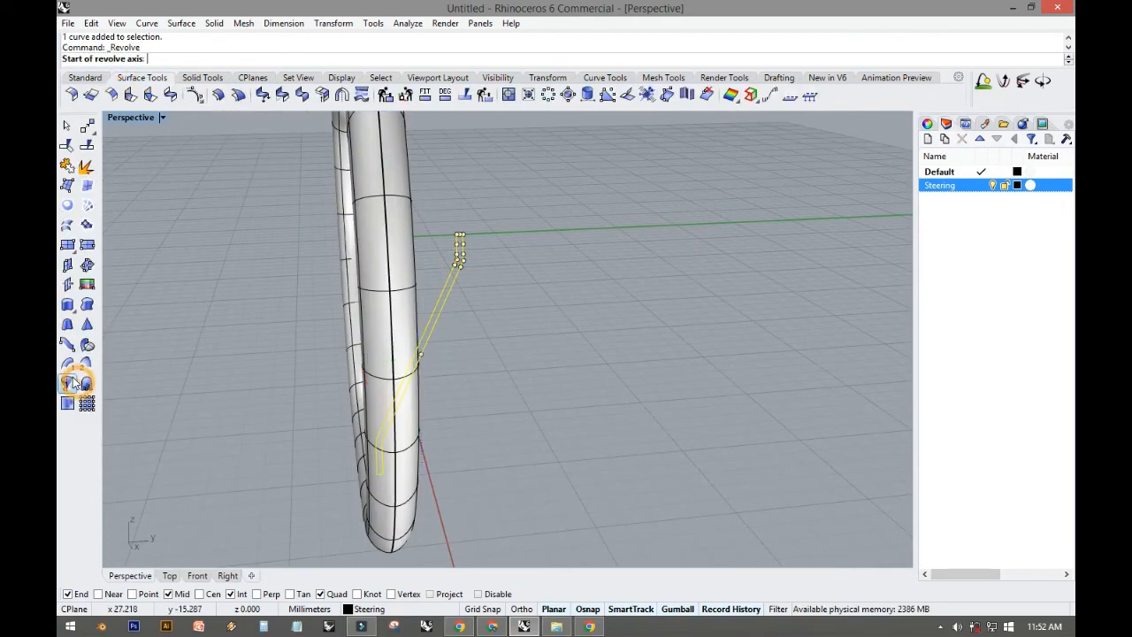
pyautogui.doubleClick(130, 118)
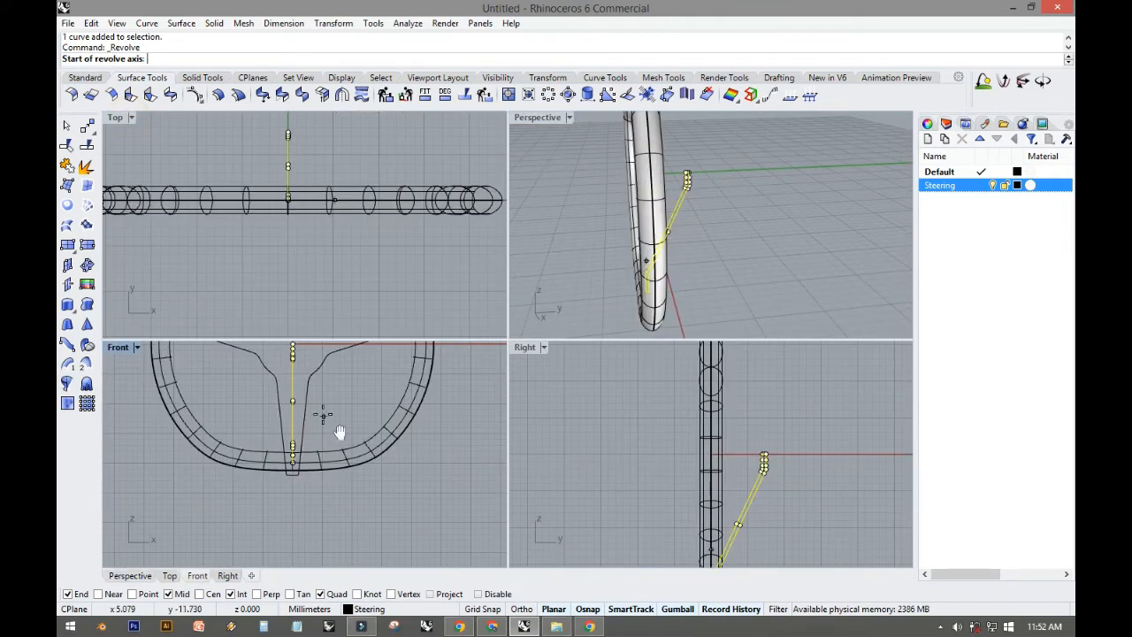
pyautogui.scroll(6, 315, 376)
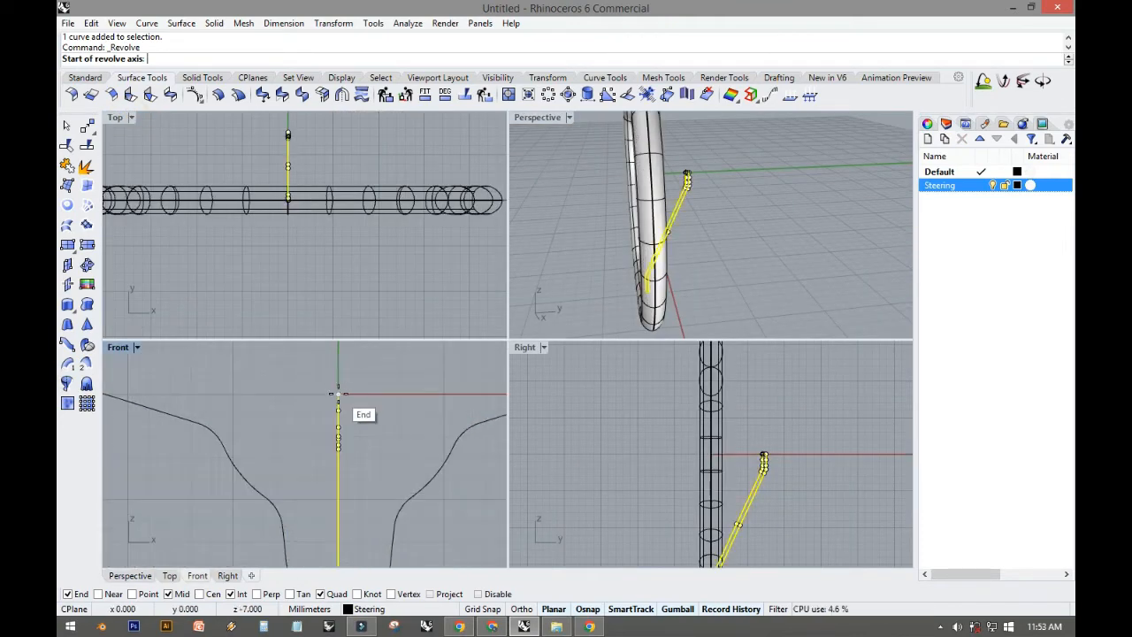
pyautogui.click(337, 392)
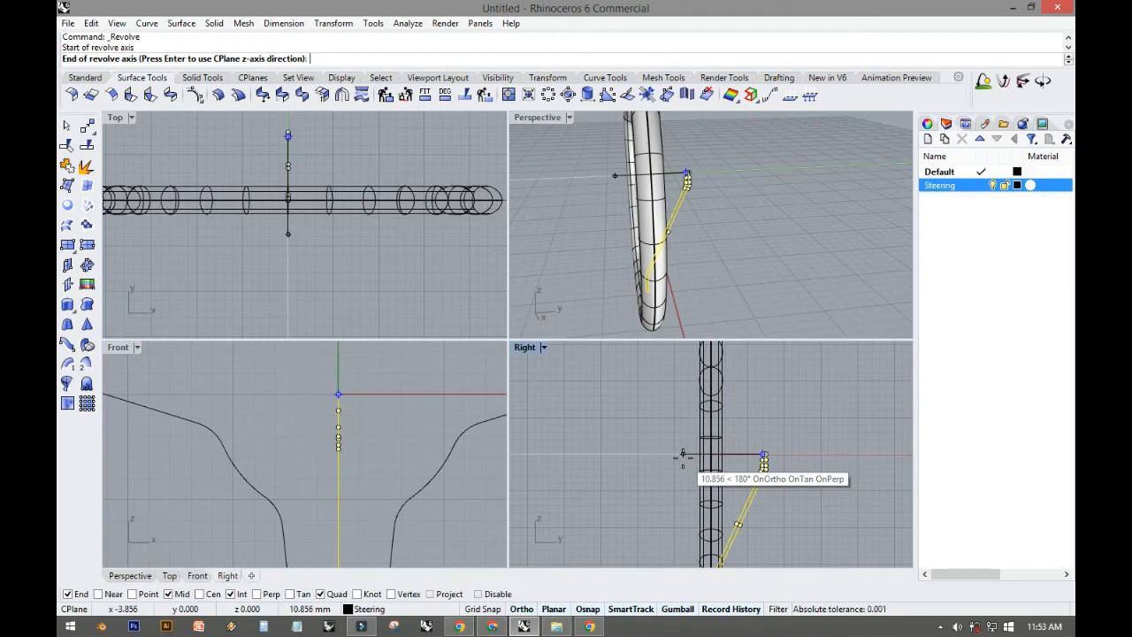
pyautogui.click(682, 455)
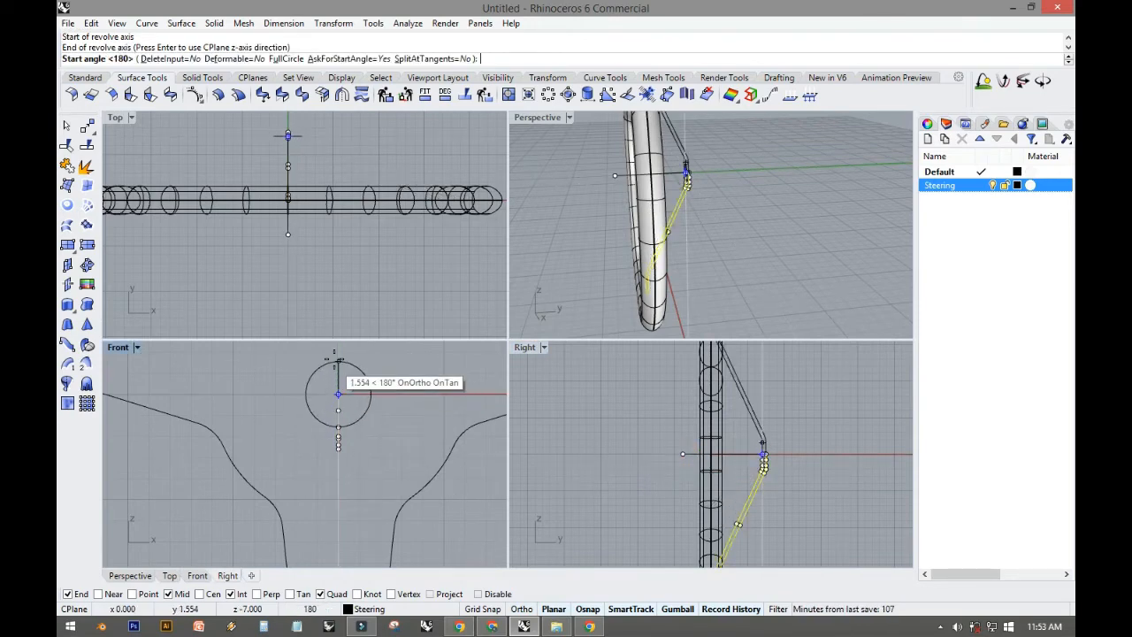
pyautogui.click(337, 356)
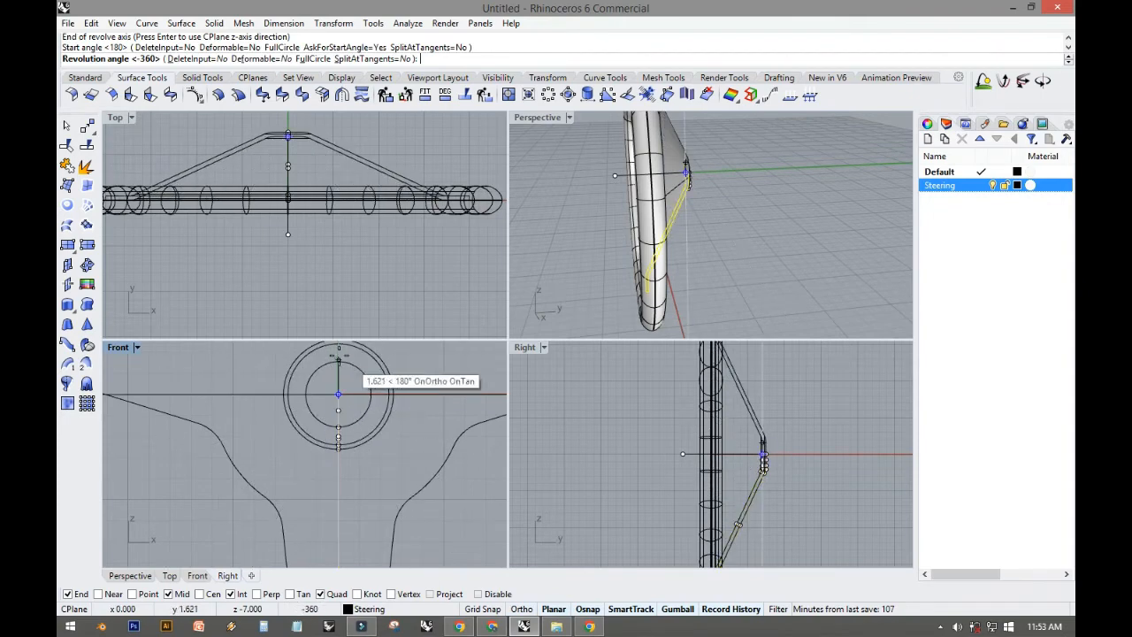
pyautogui.press('Return')
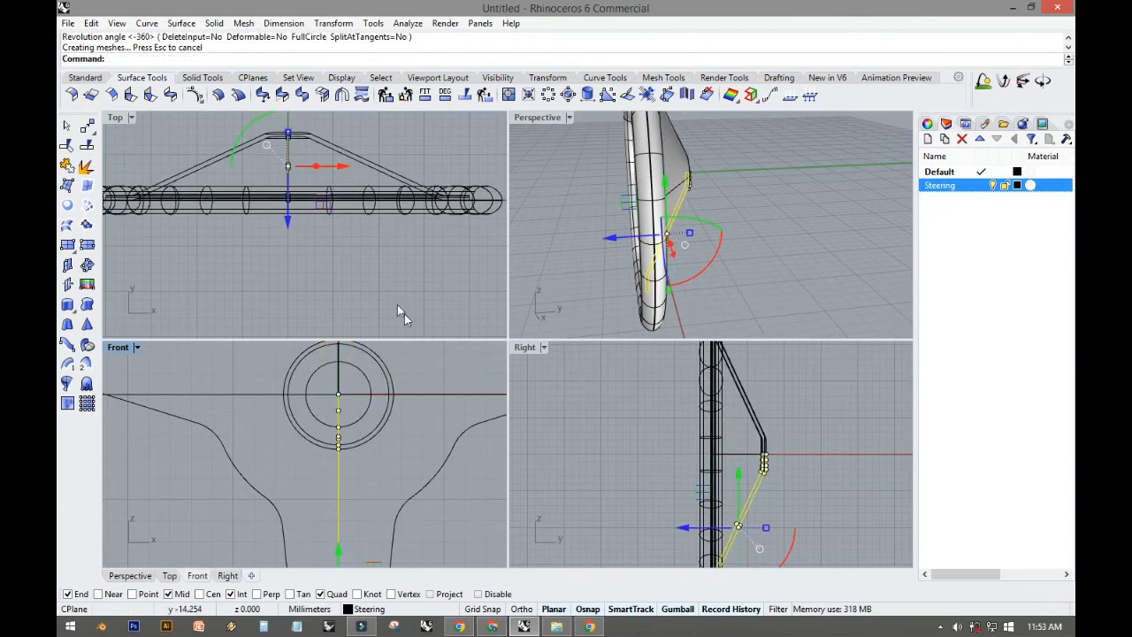
# Step: Extrude the closed three-spoke outline curve as a solid from the rim plane backwards past the revolved dish
pyautogui.click(386, 290)
pyautogui.moveTo(702, 256); pyautogui.dragTo(711, 285, button='right')
pyautogui.click(774, 218)
pyautogui.click(455, 281)
pyautogui.click(592, 210)
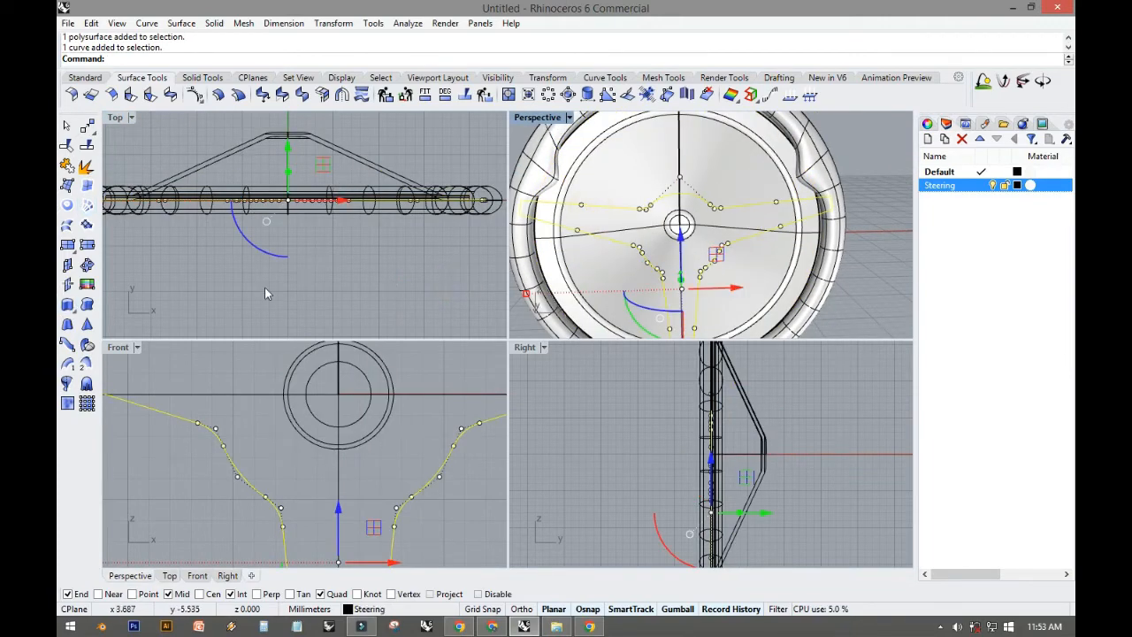
pyautogui.doubleClick(118, 347)
pyautogui.scroll(-5, 289, 412)
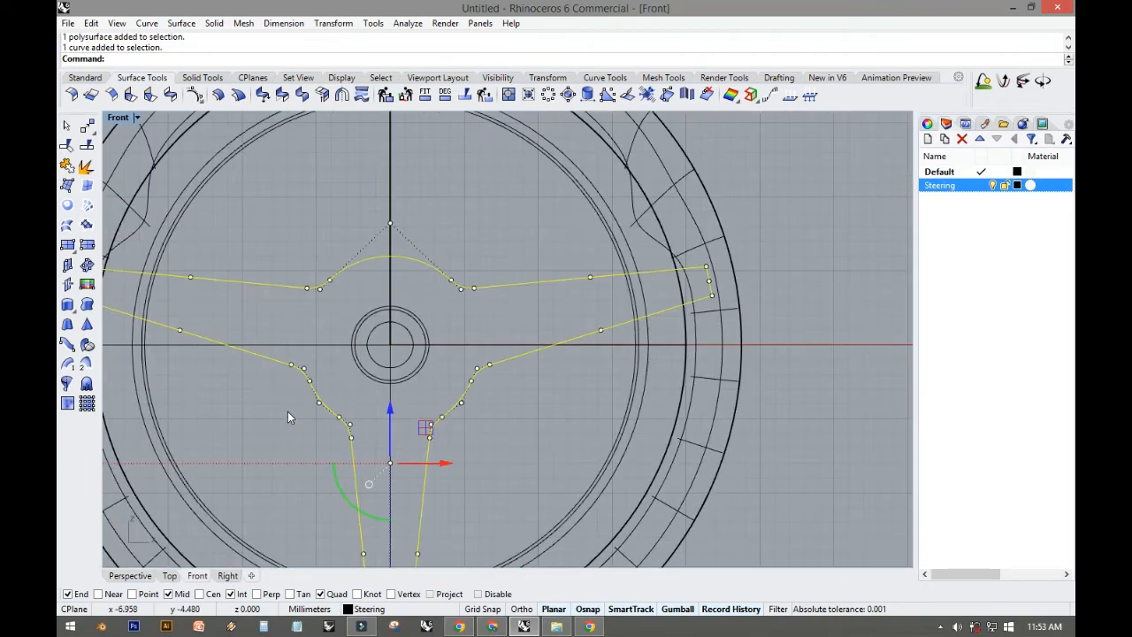
pyautogui.doubleClick(119, 119)
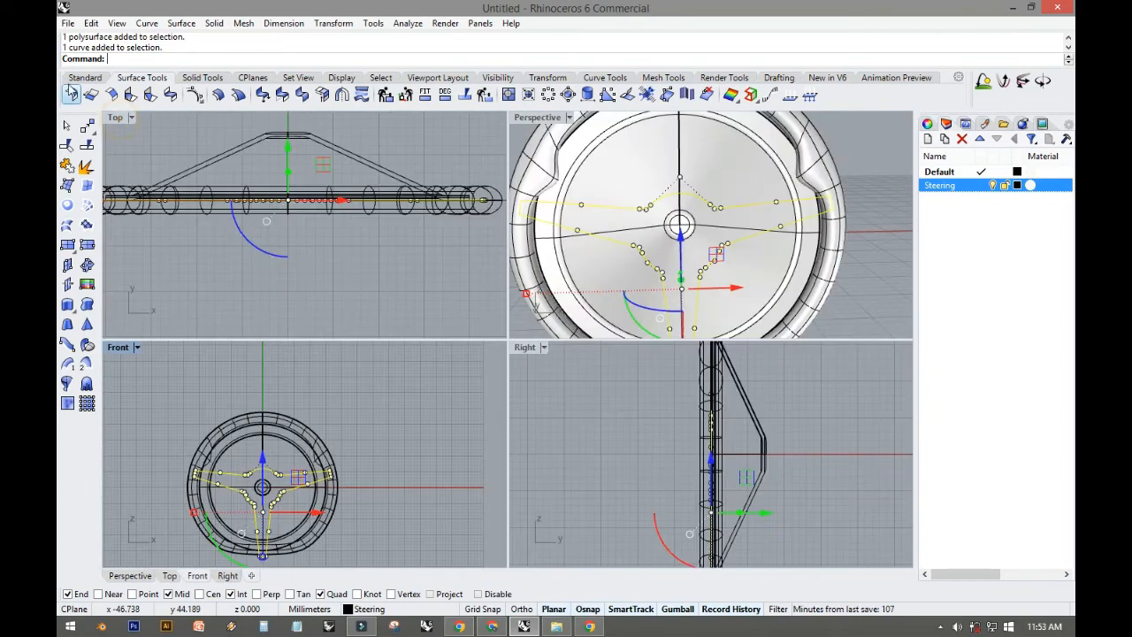
pyautogui.click(85, 77)
pyautogui.click(71, 245)
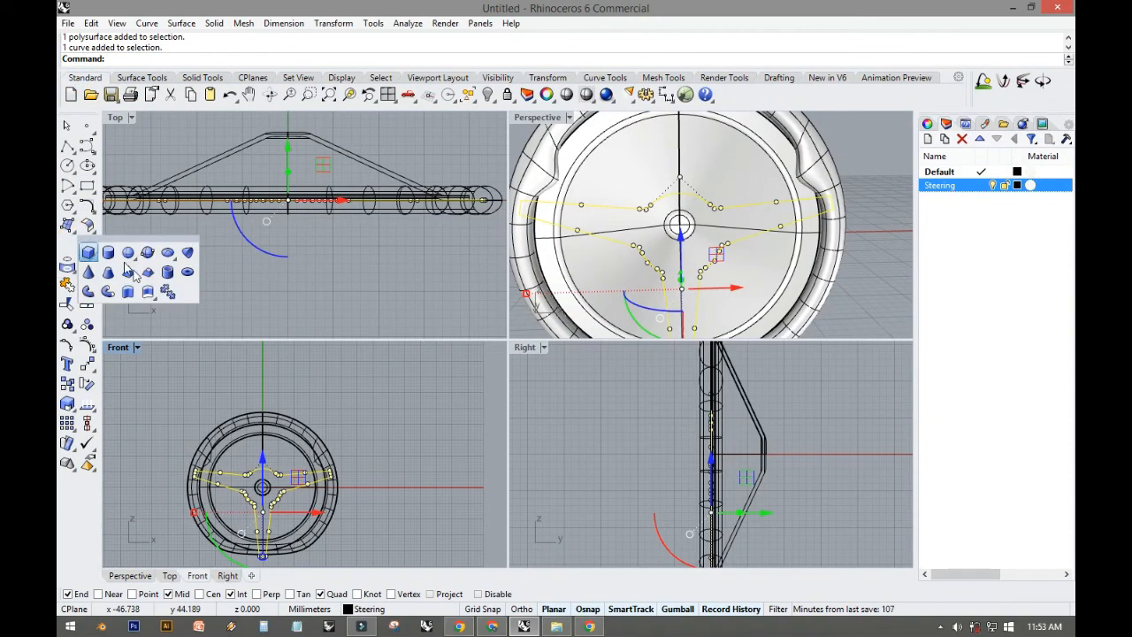
pyautogui.click(131, 294)
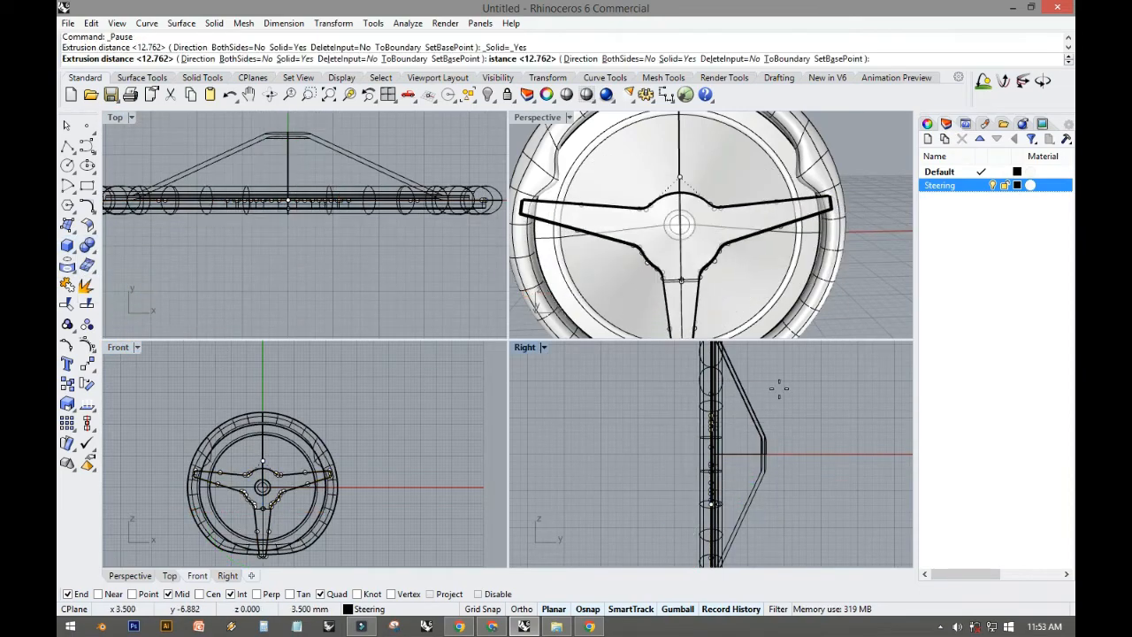
pyautogui.click(864, 386)
pyautogui.press('Escape')
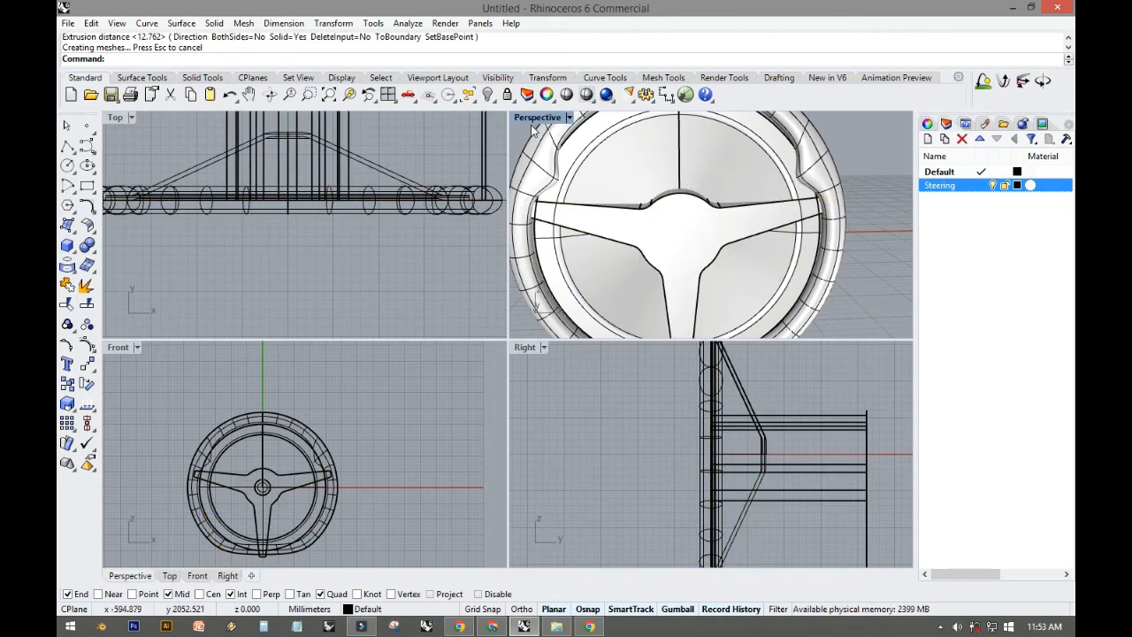
# Step: Move the spoke extrusion forward along the wheel's axis so it passes completely through the dish, accepting the history break
pyautogui.doubleClick(535, 123)
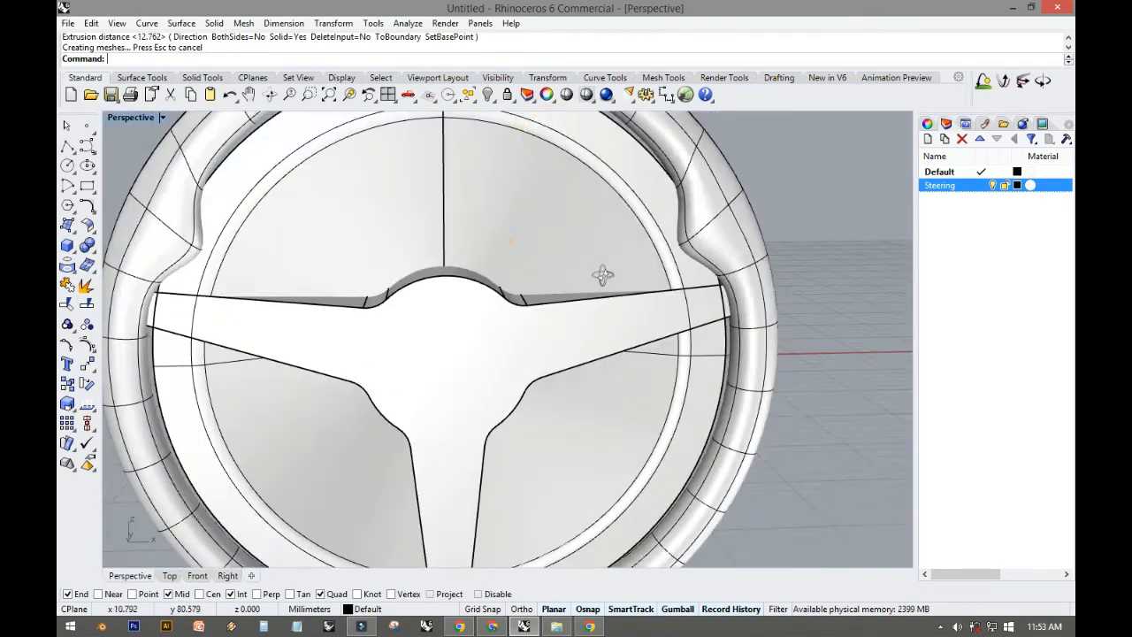
pyautogui.moveTo(602, 274); pyautogui.dragTo(705, 277, button='right')
pyautogui.click(523, 316)
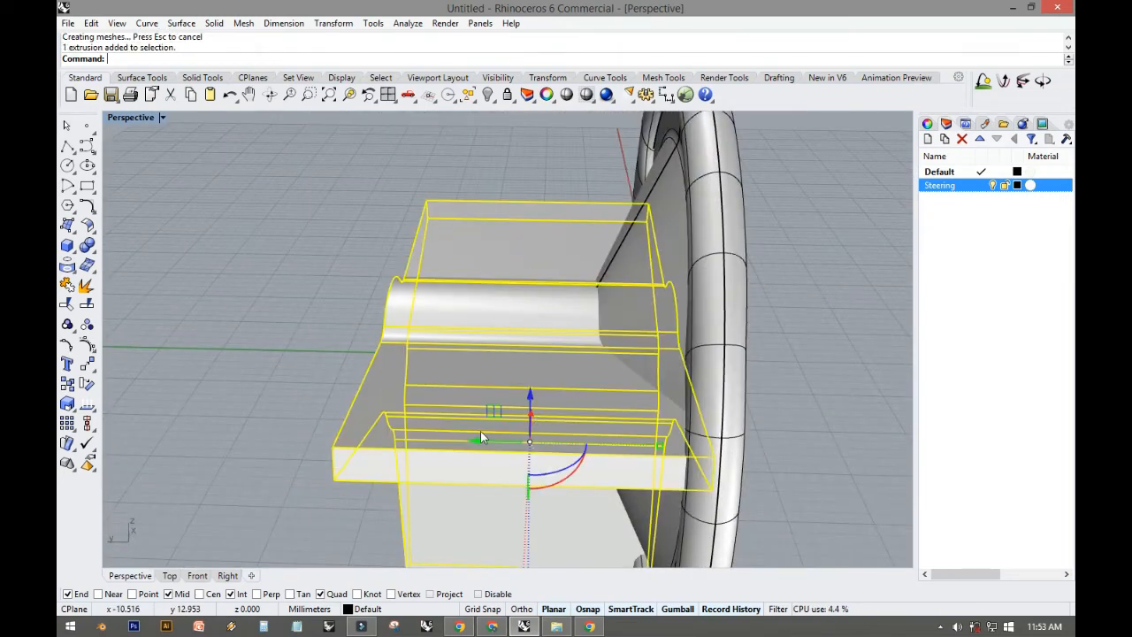
pyautogui.moveTo(480, 431); pyautogui.dragTo(573, 437)
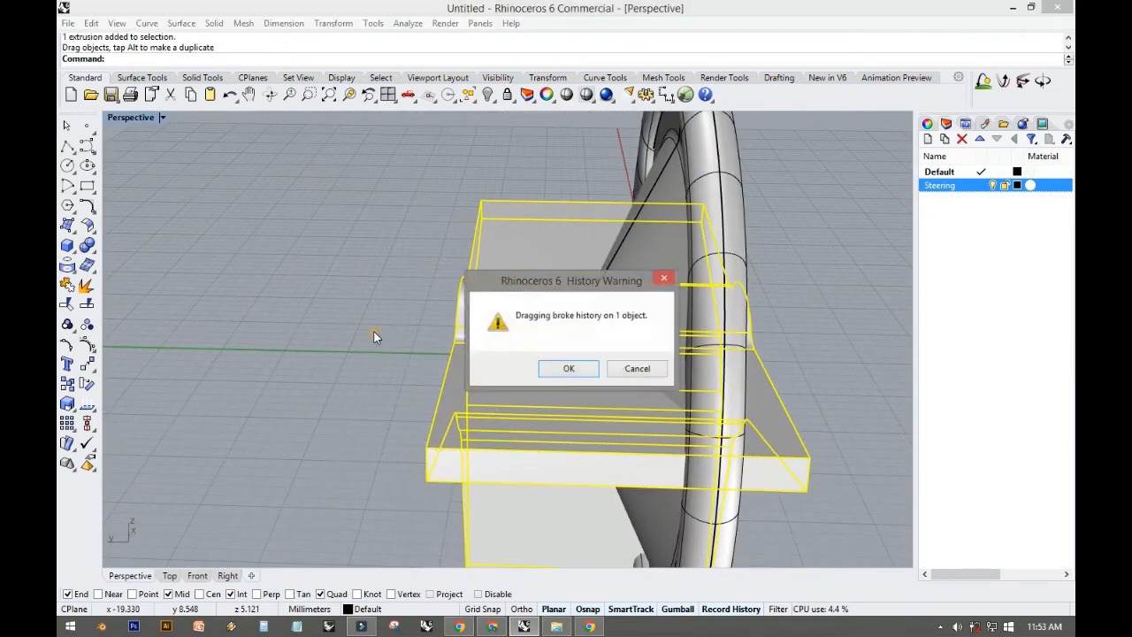
pyautogui.click(579, 364)
pyautogui.moveTo(384, 328); pyautogui.dragTo(195, 326, button='right')
pyautogui.click(254, 324)
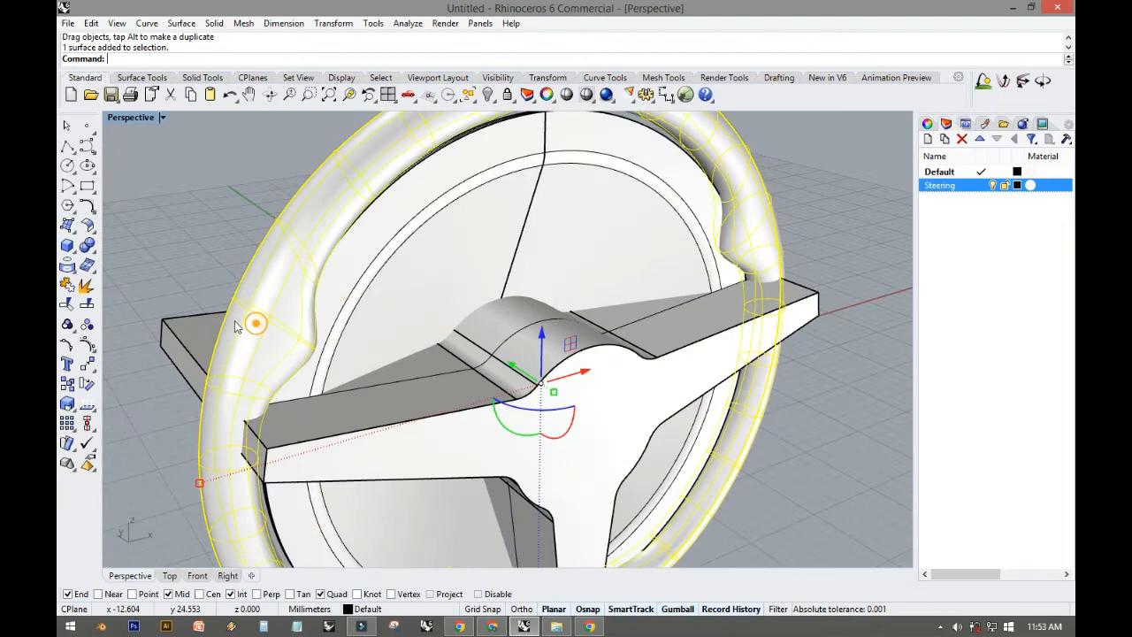
pyautogui.click(155, 275)
# Step: Create a Boolean intersection of the revolved dish and the spoke extrusion to form the three-spoke body, accepting the history break
pyautogui.click(91, 250)
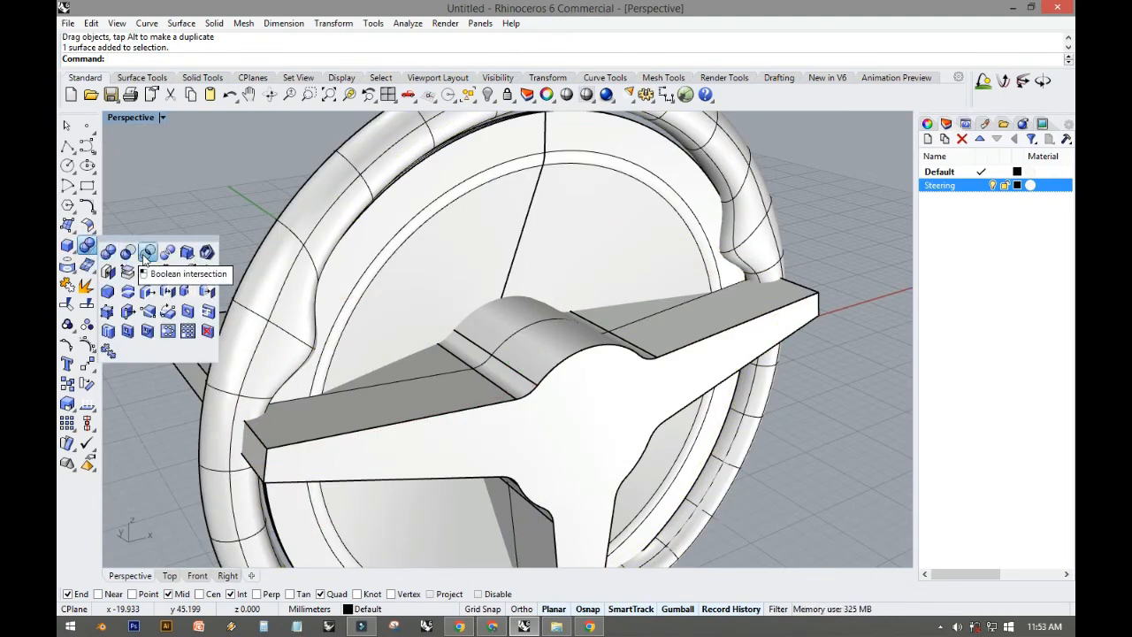
pyautogui.click(147, 254)
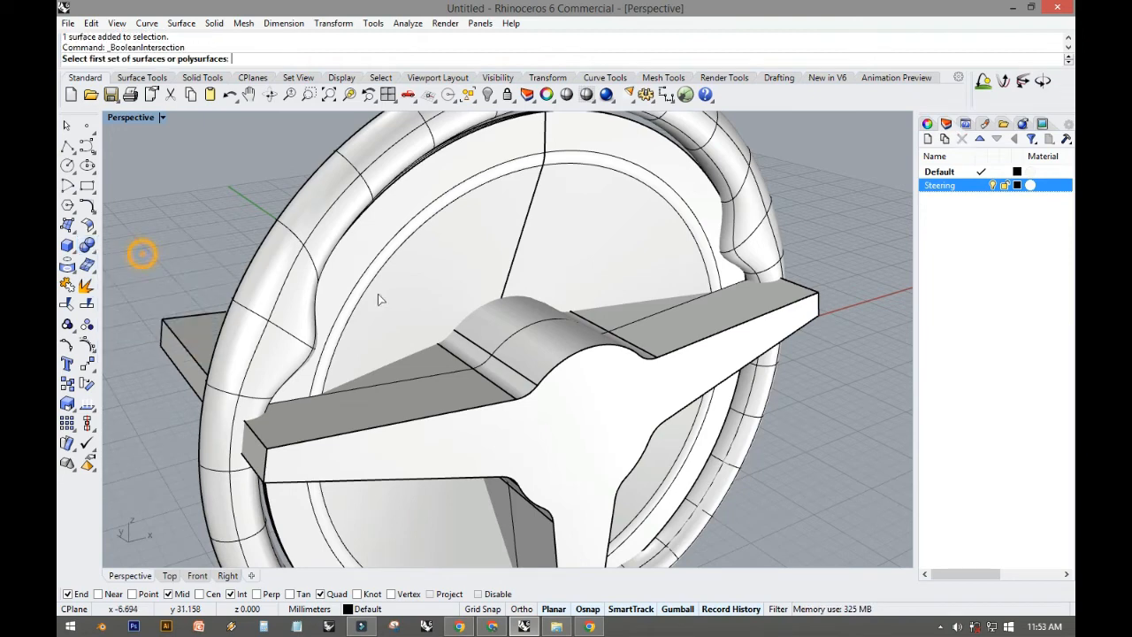
pyautogui.click(436, 262)
pyautogui.rightClick(435, 256)
pyautogui.click(626, 406)
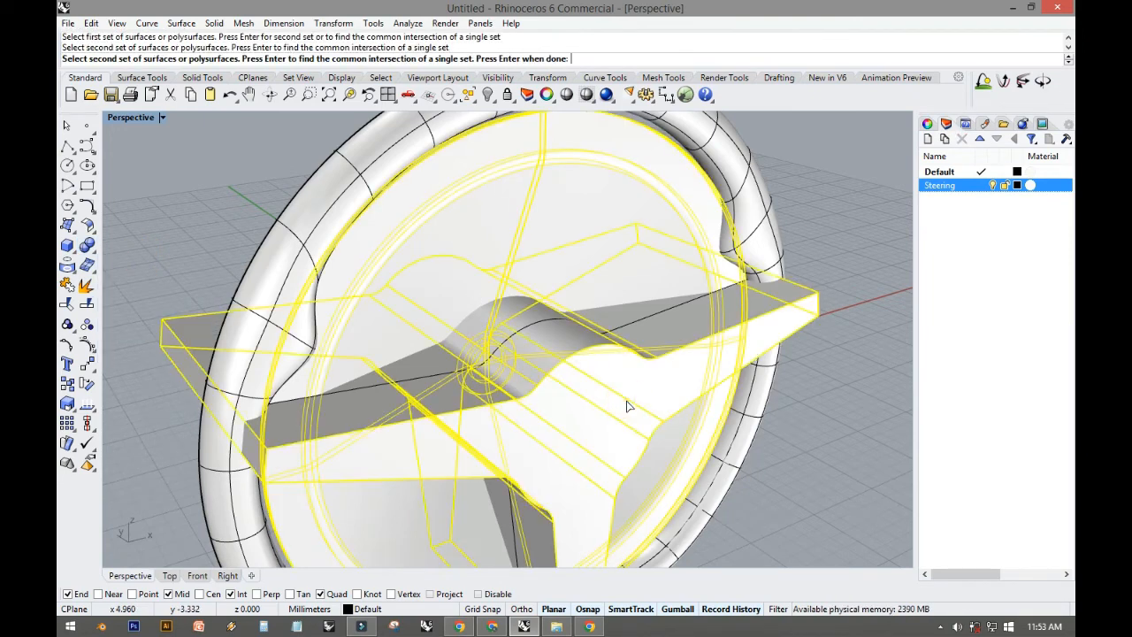
pyautogui.rightClick(626, 406)
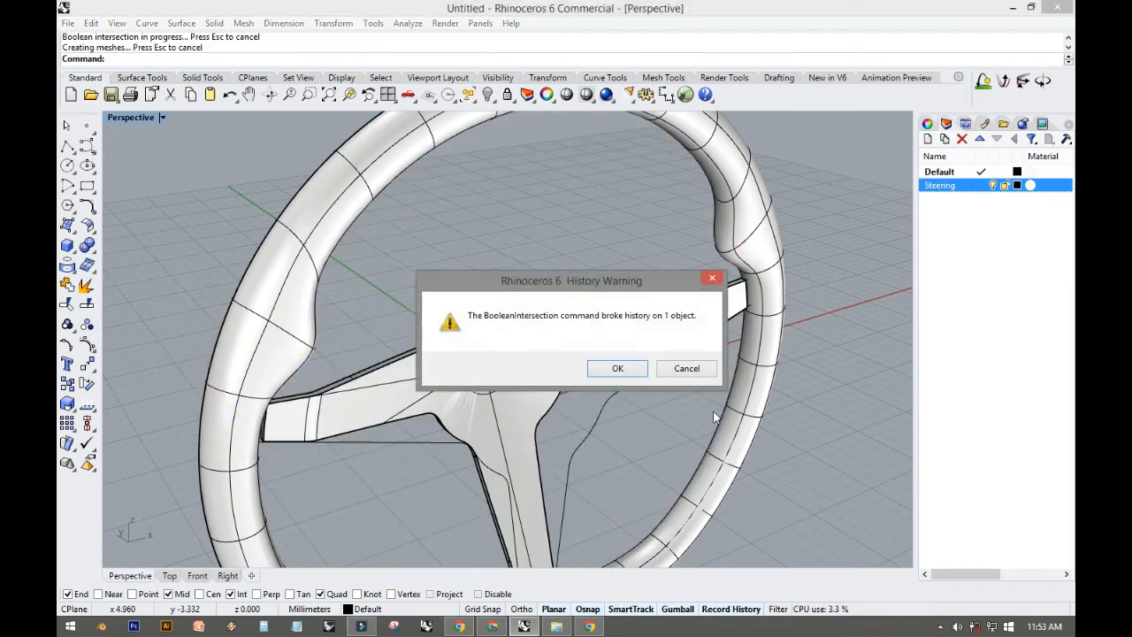
pyautogui.click(633, 370)
pyautogui.moveTo(680, 395); pyautogui.dragTo(441, 377, button='right')
pyautogui.click(439, 377)
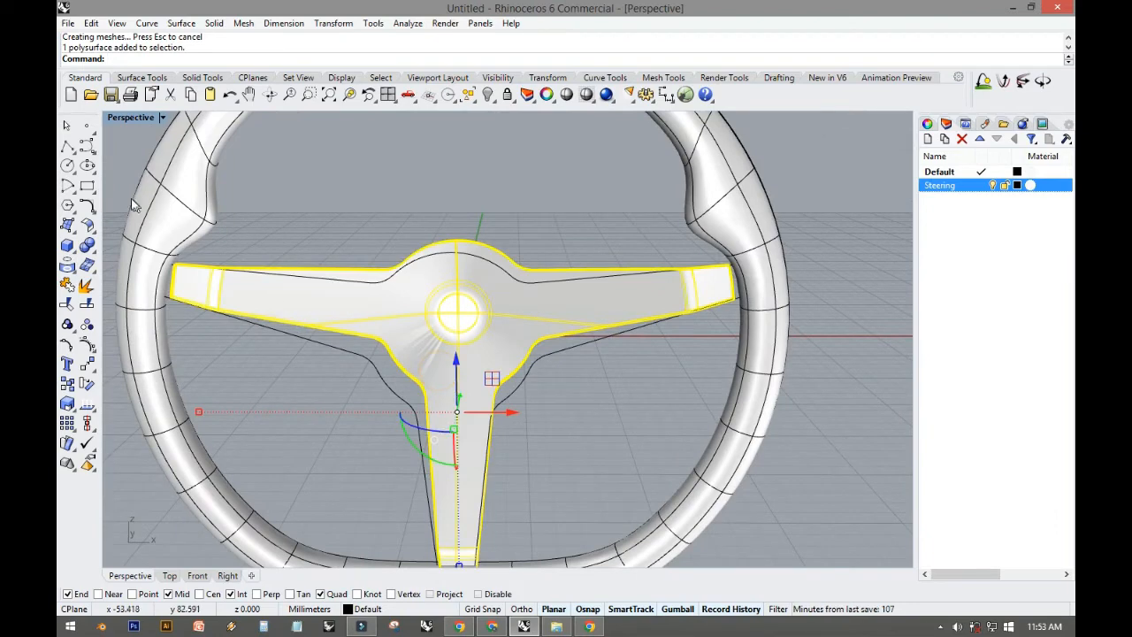
# Step: Draw a solid cylinder about 11 mm long through the upper part of the lower spoke, with its base centred at 0,-7 in the Front view
pyautogui.doubleClick(138, 119)
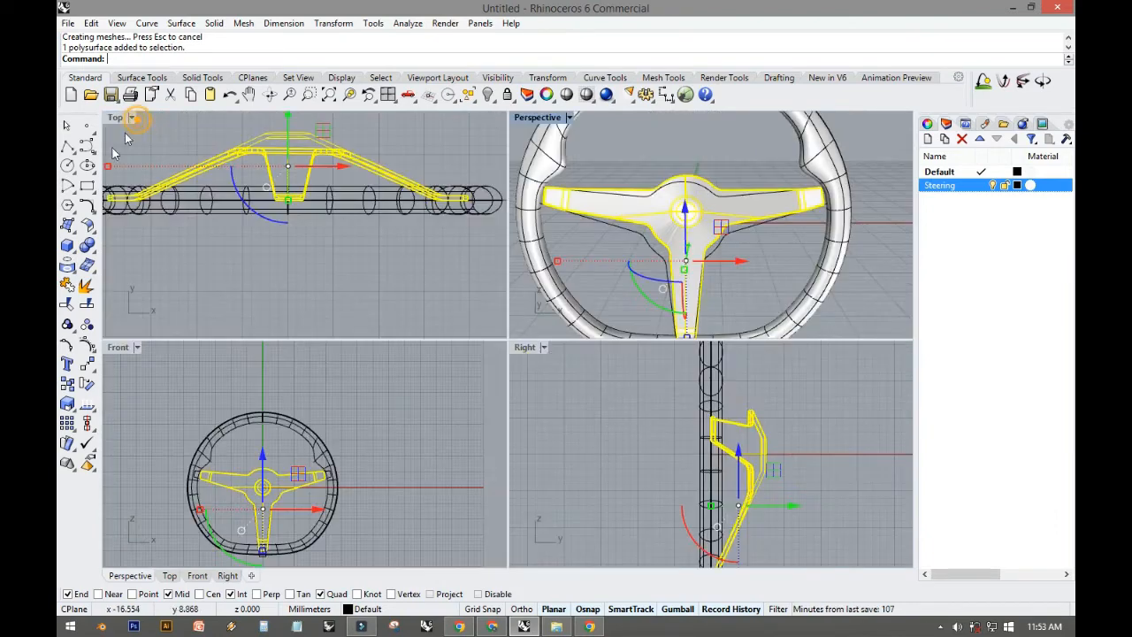
pyautogui.click(67, 251)
pyautogui.click(109, 252)
pyautogui.scroll(10, 252, 513)
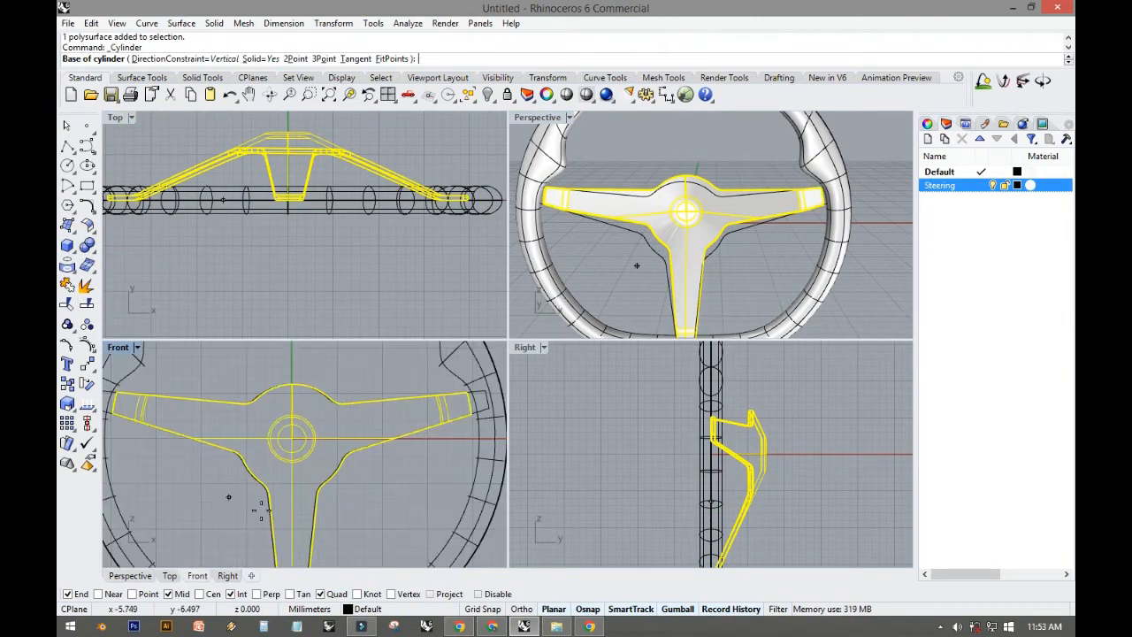
pyautogui.scroll(8, 295, 493)
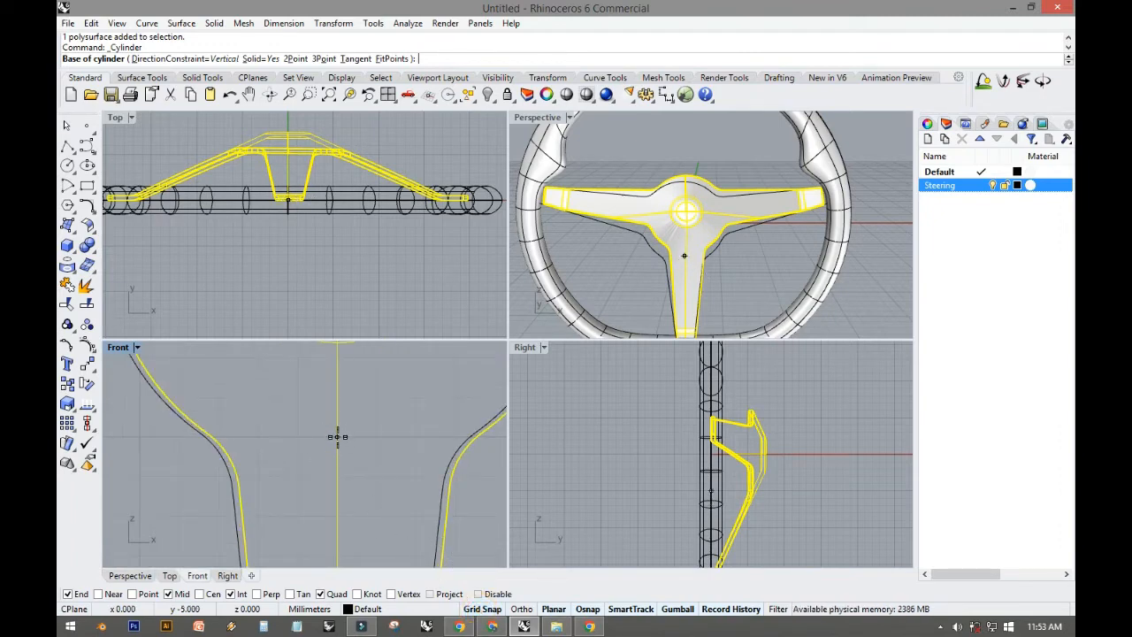
pyautogui.click(337, 516)
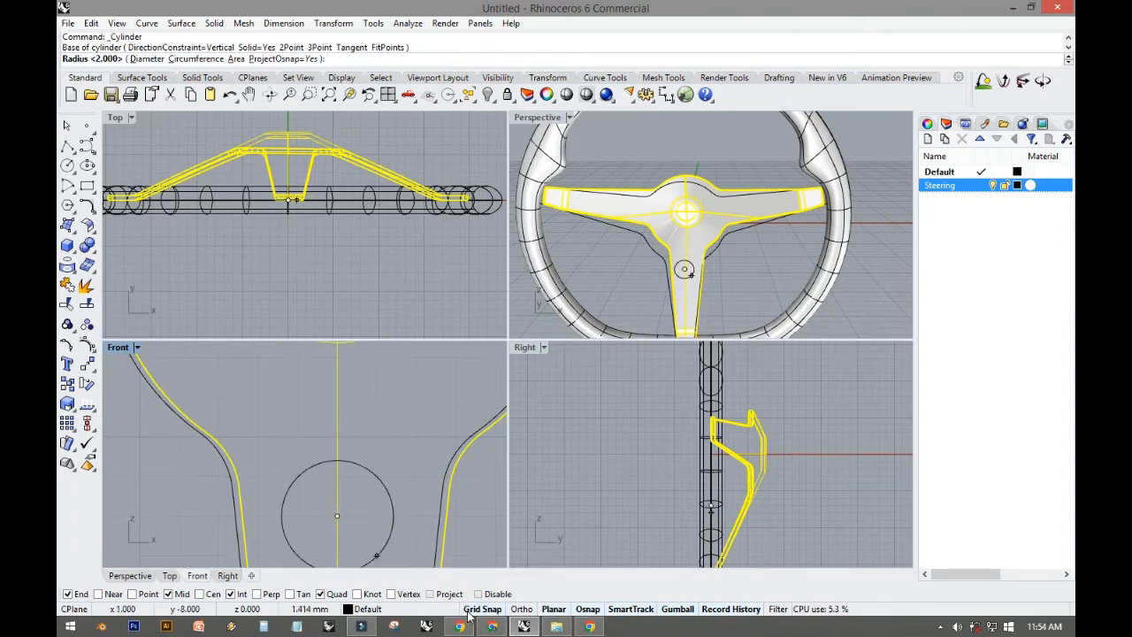
pyautogui.click(264, 492)
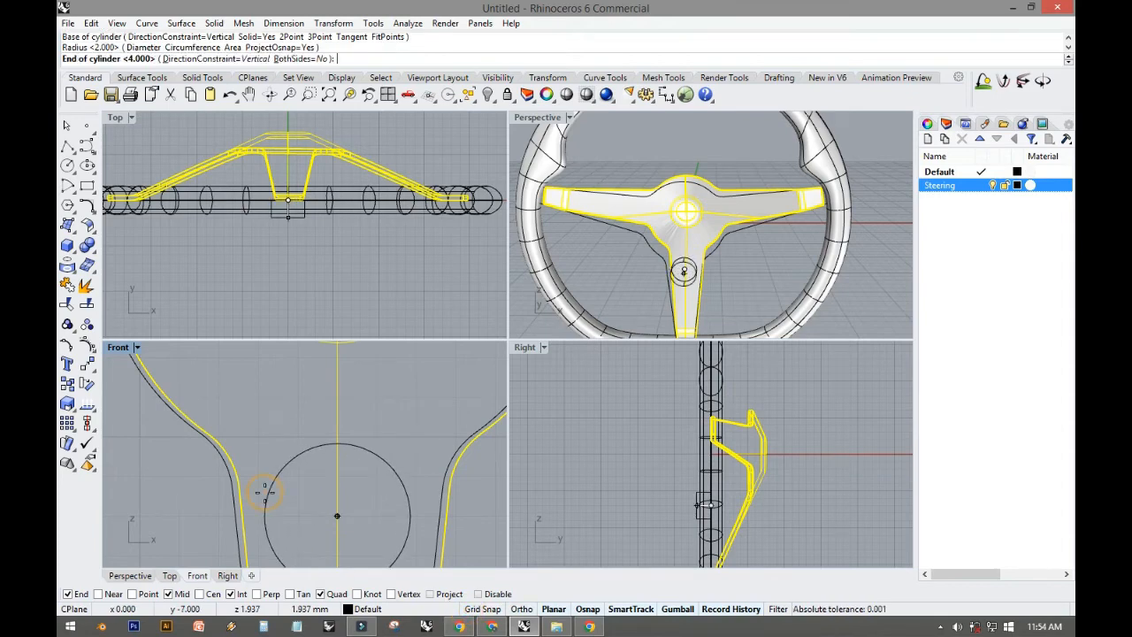
pyautogui.click(794, 498)
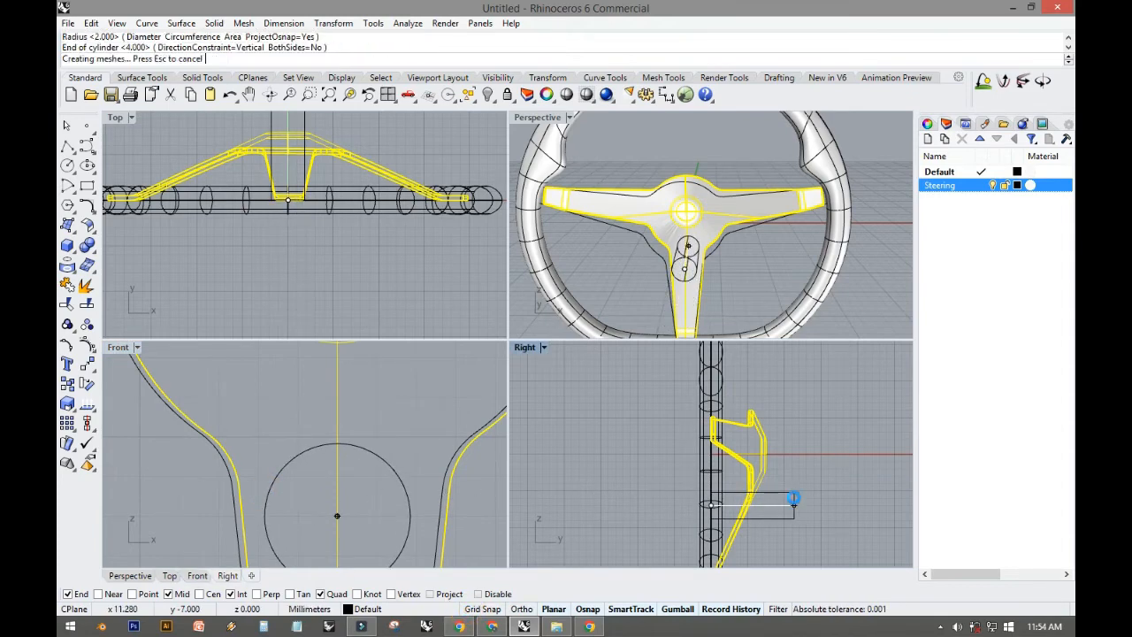
pyautogui.moveTo(395, 515); pyautogui.dragTo(307, 417, button='right')
pyautogui.click(337, 468)
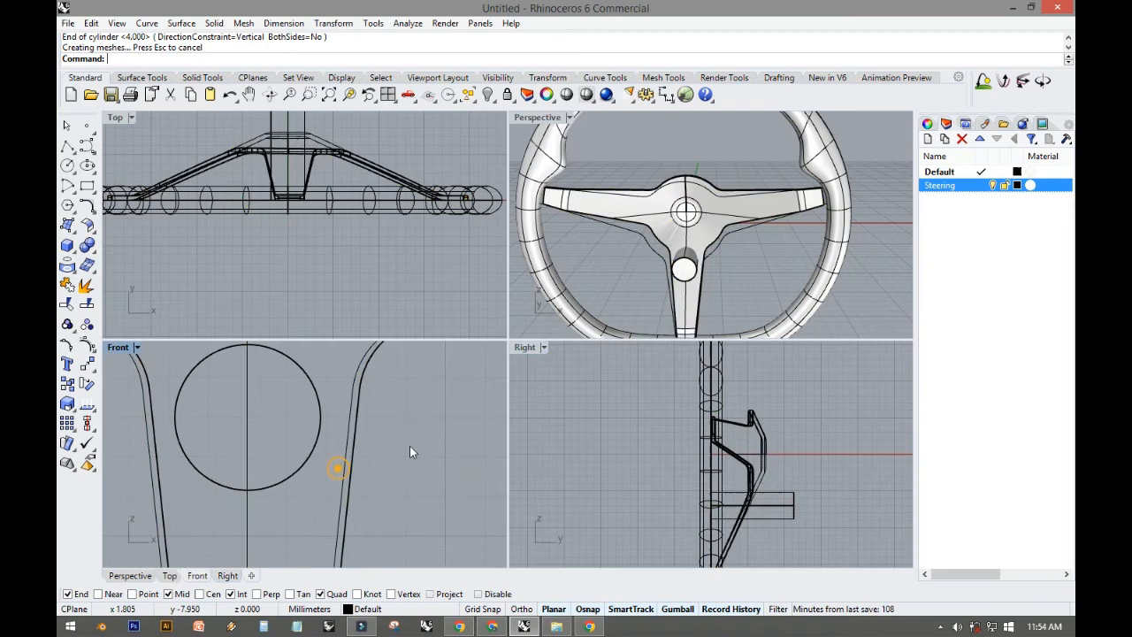
# Step: Duplicate the cylinder further down the lower spoke and scale the copy smaller, accepting the history break
pyautogui.click(795, 503)
pyautogui.scroll(-4, 247, 425)
pyautogui.moveTo(242, 392); pyautogui.dragTo(223, 487)
pyautogui.press('alt')
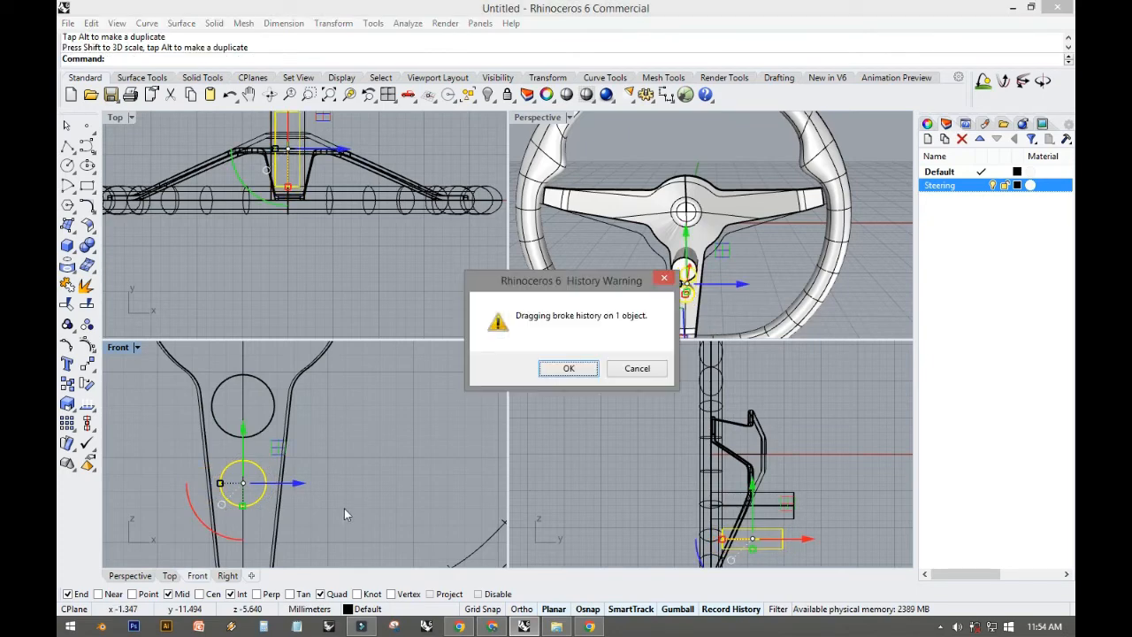
pyautogui.click(560, 367)
pyautogui.moveTo(395, 469); pyautogui.dragTo(414, 415, button='right')
pyautogui.click(346, 429)
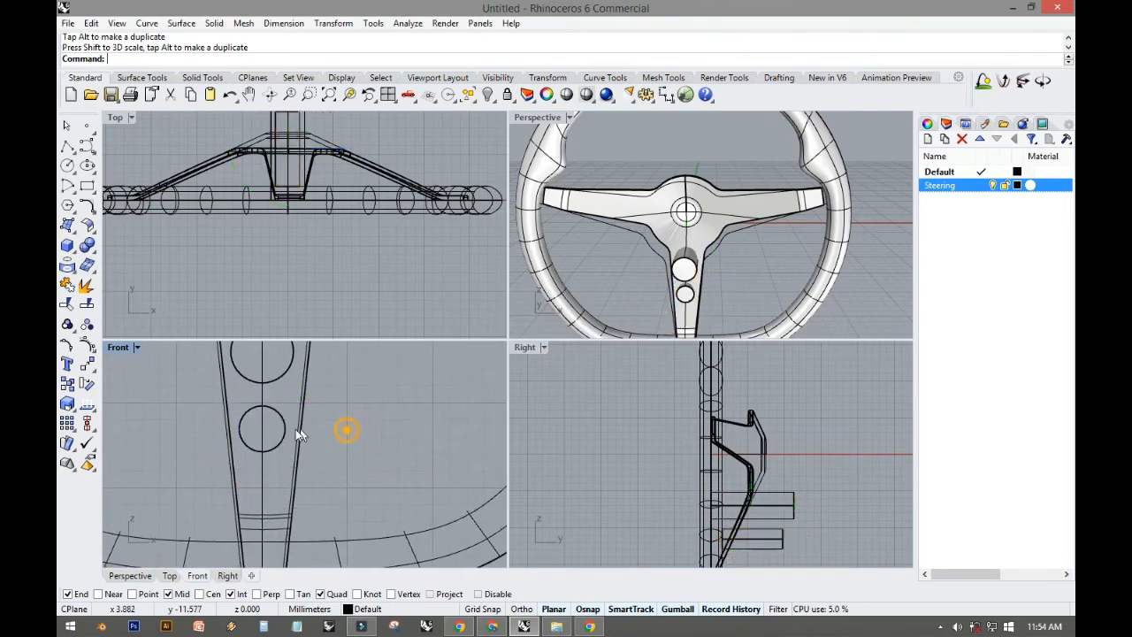
# Step: Duplicate the smaller cylinder below itself near the spoke's lower end and scale this third cylinder down again
pyautogui.click(285, 427)
pyautogui.moveTo(262, 390); pyautogui.dragTo(255, 495)
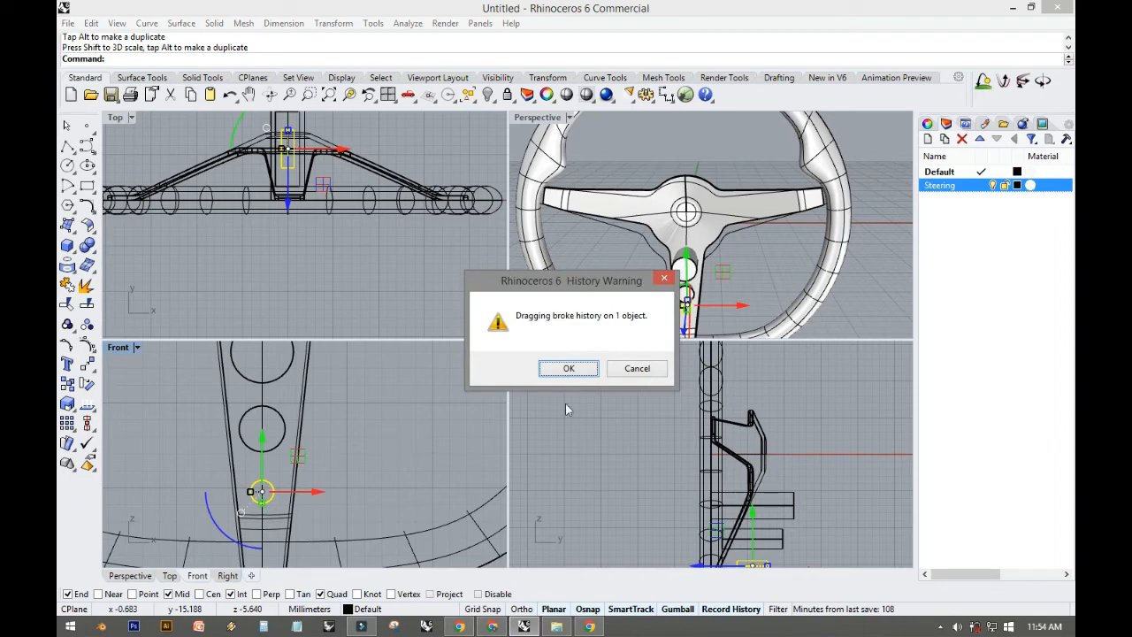
pyautogui.click(569, 368)
pyautogui.scroll(5, 772, 493)
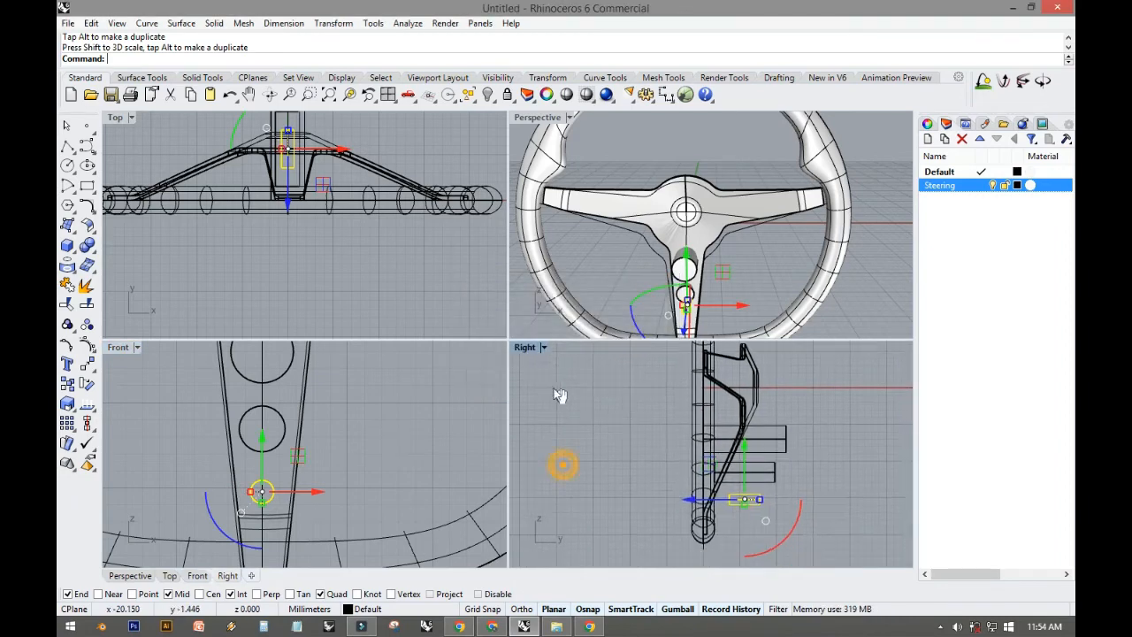
# Step: Shift the two smaller cylinders along their axes in the Right view so both pass through the lower spoke
pyautogui.click(772, 488)
pyautogui.click(728, 502)
pyautogui.moveTo(743, 496); pyautogui.dragTo(688, 497)
pyautogui.click(763, 484)
pyautogui.click(730, 445)
pyautogui.moveTo(749, 446); pyautogui.dragTo(740, 451)
pyautogui.click(758, 480)
pyautogui.click(353, 475)
# Step: Duplicate the lower spoke's three cylinders straight up over the hub in the Front view
pyautogui.scroll(3, 293, 480)
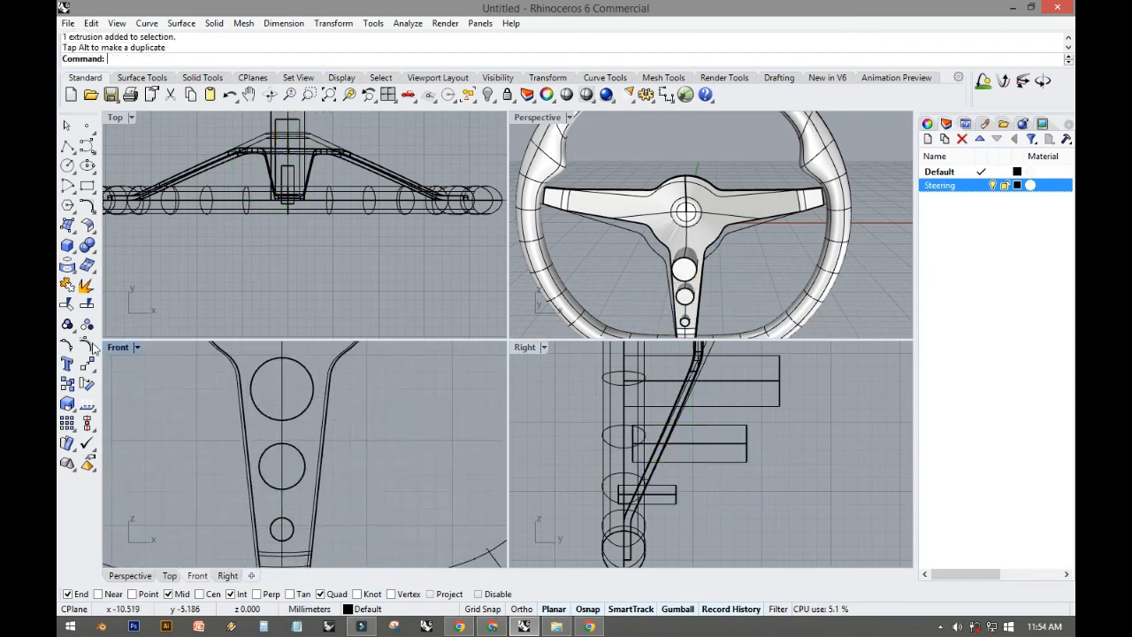
pyautogui.moveTo(219, 401); pyautogui.dragTo(218, 416, button='right')
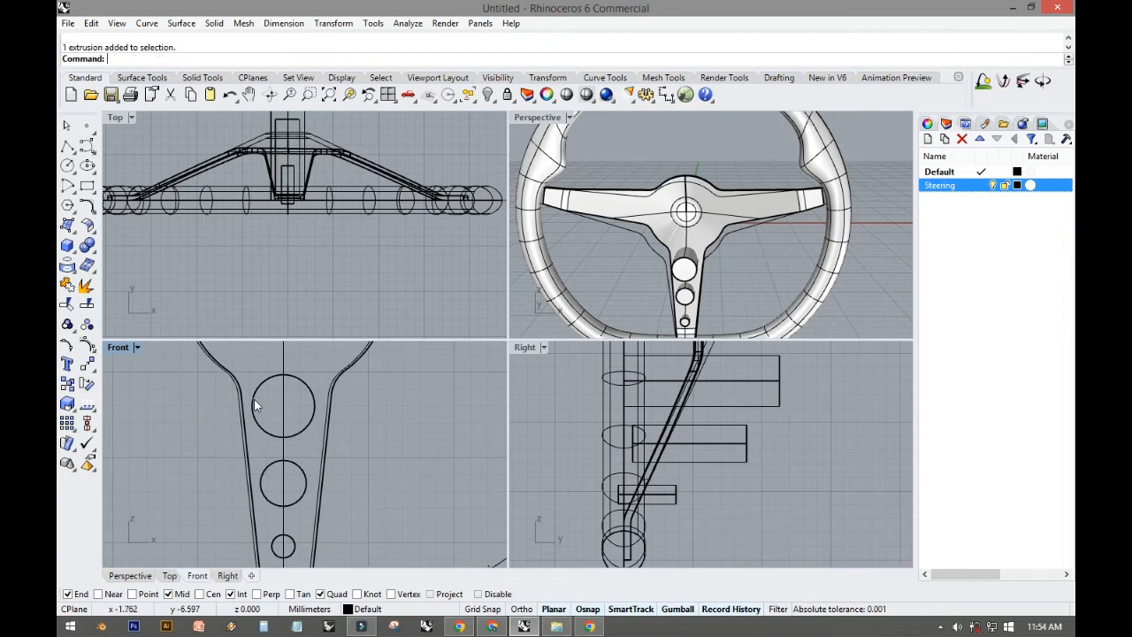
pyautogui.keyDown('shift'); pyautogui.click(254, 399); pyautogui.keyUp('shift')
pyautogui.keyDown('shift'); pyautogui.click(265, 493); pyautogui.keyUp('shift')
pyautogui.keyDown('shift'); pyautogui.click(274, 538); pyautogui.keyUp('shift')
pyautogui.scroll(-5, 262, 468)
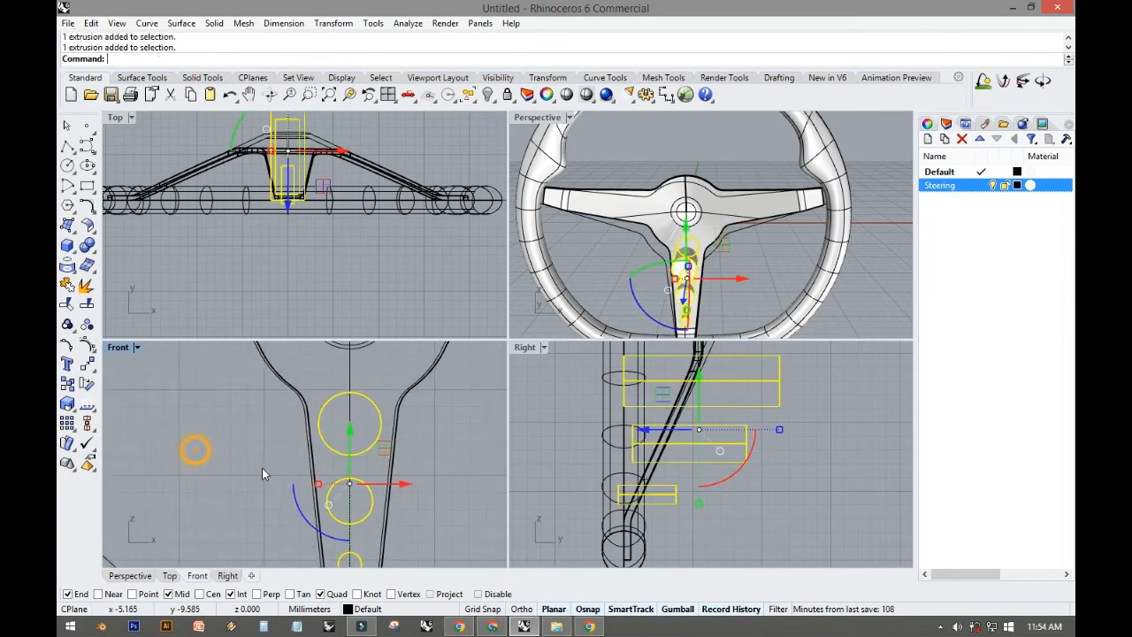
pyautogui.scroll(4, 303, 472)
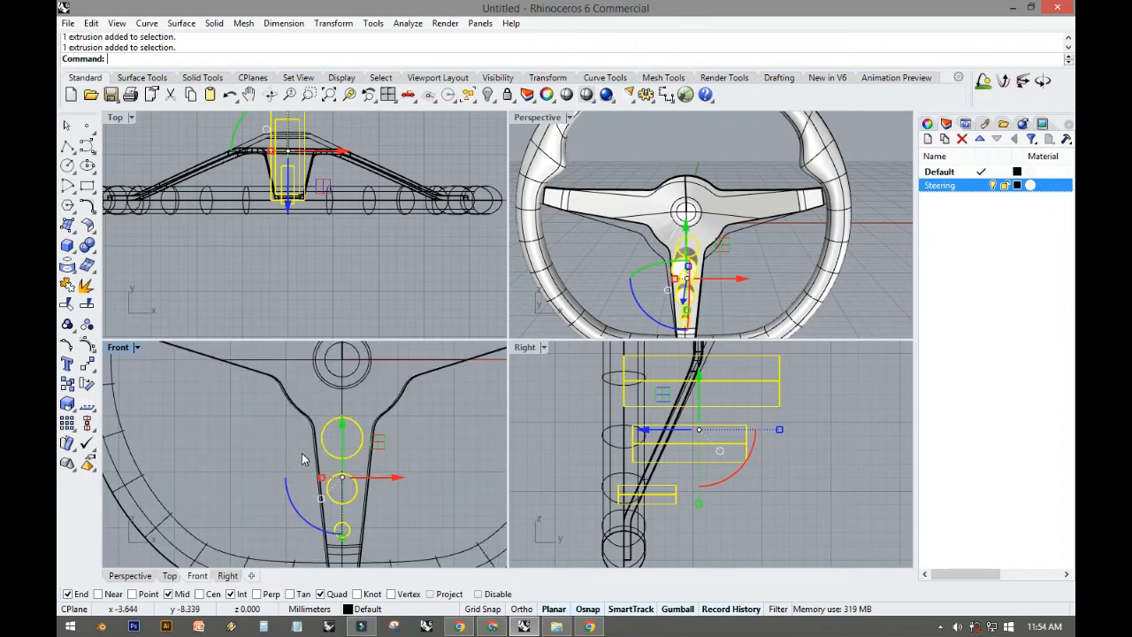
pyautogui.keyDown('alt'); pyautogui.moveTo(326, 469); pyautogui.dragTo(326, 353); pyautogui.keyUp('alt')
# Step: Rotate the three copied cylinders to line up with the left spoke's slope, accepting the history break
pyautogui.moveTo(346, 388); pyautogui.dragTo(380, 424, button='right')
pyautogui.moveTo(308, 450); pyautogui.dragTo(355, 372)
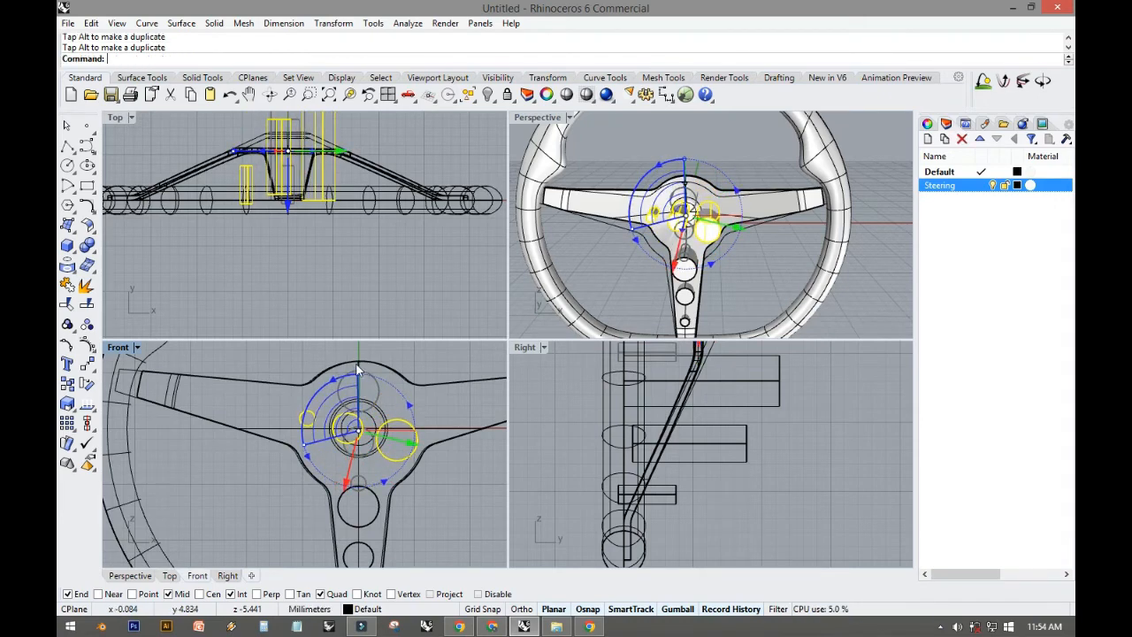
pyautogui.click(570, 368)
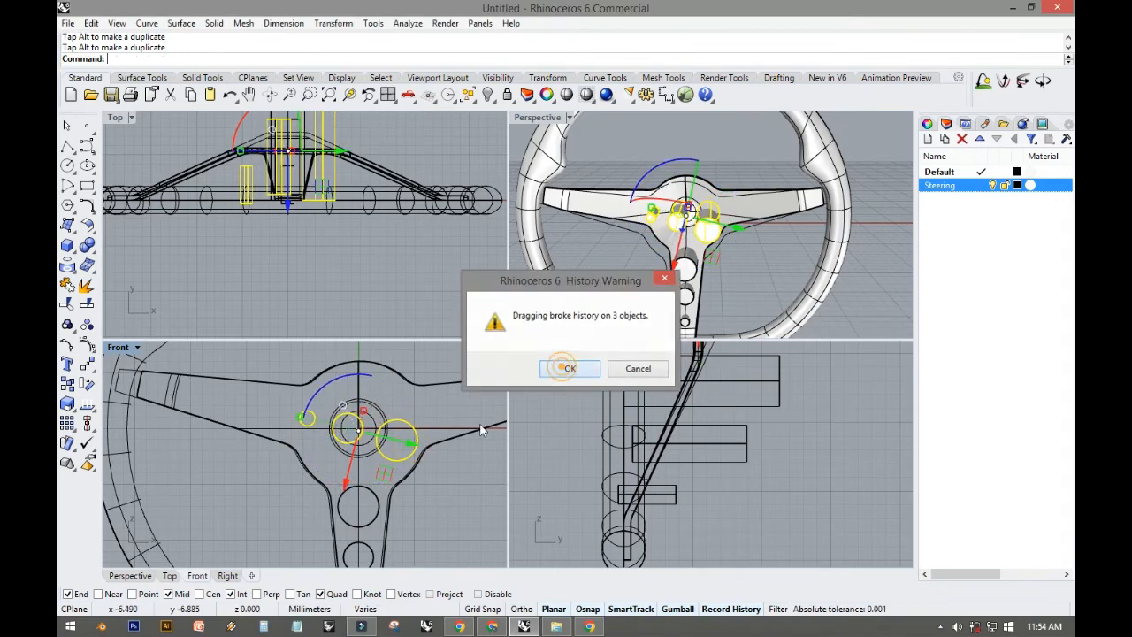
# Step: Move the rotated cylinders outward onto the left spoke and centre them between its upper and lower edges
pyautogui.moveTo(422, 451); pyautogui.dragTo(259, 430)
pyautogui.scroll(4, 215, 414)
pyautogui.moveTo(215, 414); pyautogui.dragTo(247, 445, button='right')
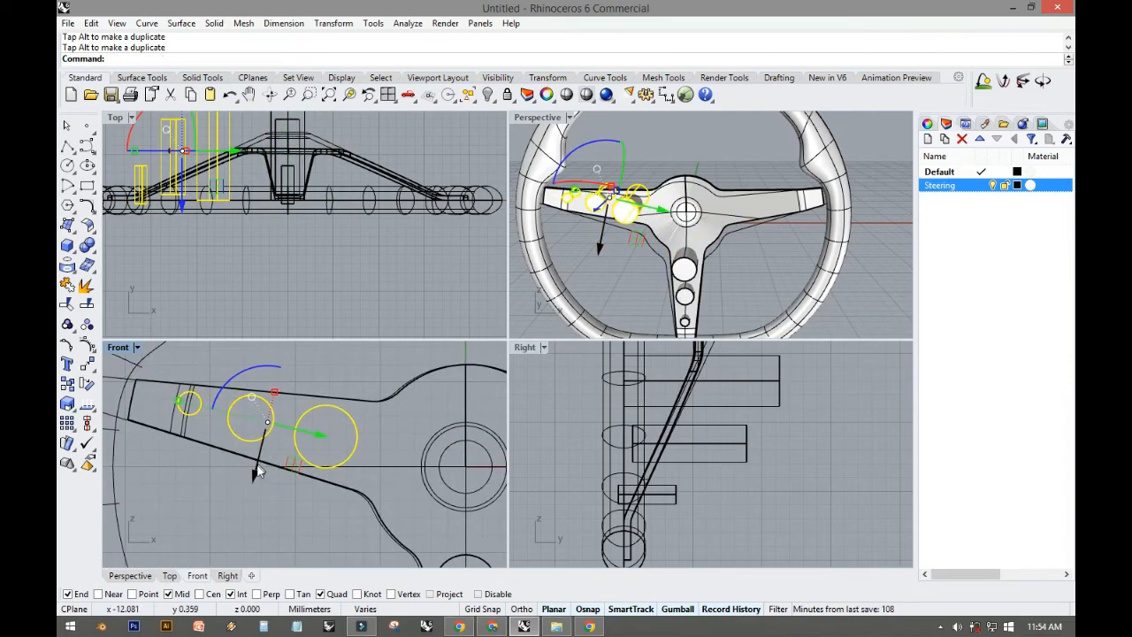
pyautogui.moveTo(253, 465); pyautogui.dragTo(252, 470)
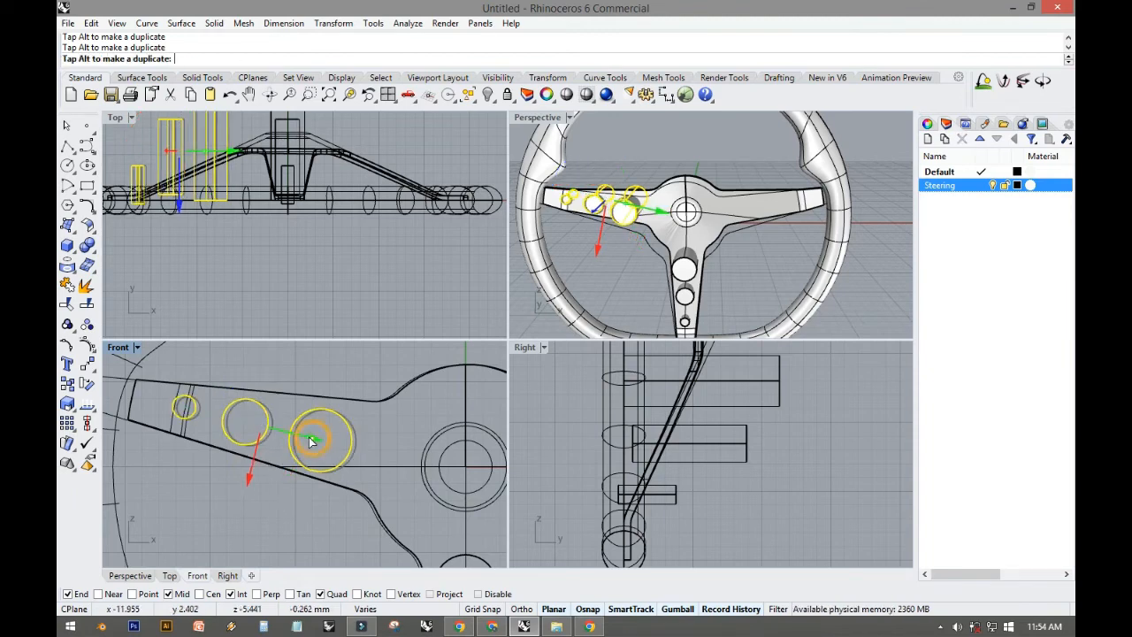
pyautogui.click(286, 496)
# Step: Nudge the largest cylinder on the left spoke slightly toward the hub
pyautogui.click(349, 431)
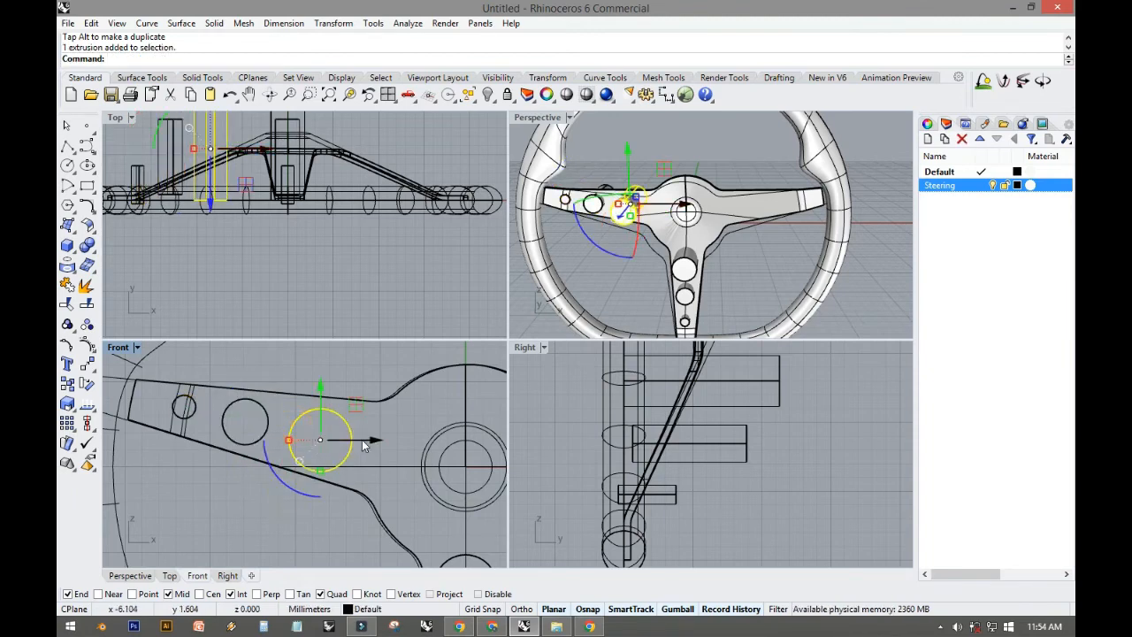
pyautogui.moveTo(362, 440); pyautogui.dragTo(372, 440)
pyautogui.click(238, 522)
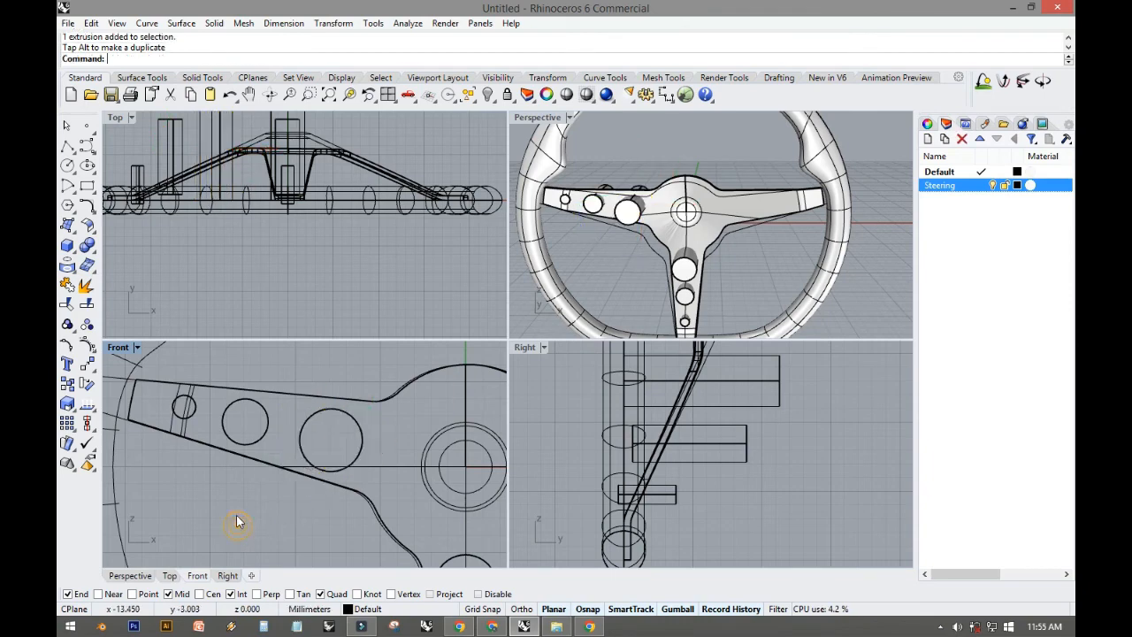
# Step: Mirror the left spoke's three cylinders onto the right spoke across the vertical axis through 0,0 in the Front view
pyautogui.scroll(-6, 237, 517)
pyautogui.scroll(6, 195, 467)
pyautogui.moveTo(607, 246); pyautogui.dragTo(653, 287, button='right')
pyautogui.scroll(6, 575, 245)
pyautogui.click(598, 250)
pyautogui.keyDown('shift'); pyautogui.click(652, 254); pyautogui.keyUp('shift')
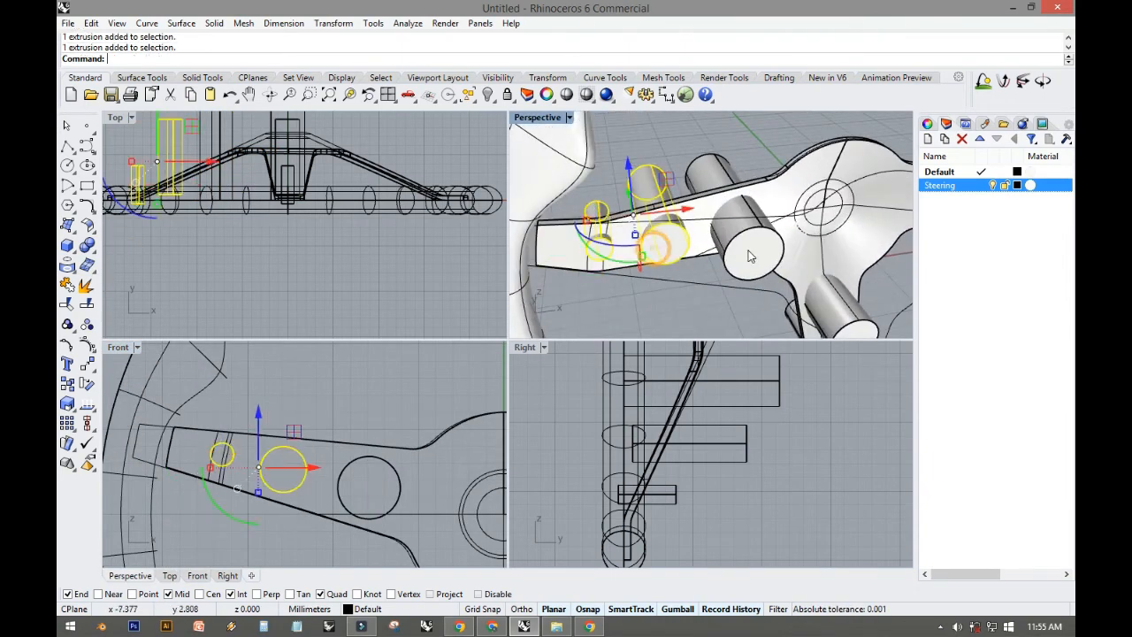
pyautogui.keyDown('shift'); pyautogui.click(750, 250); pyautogui.keyUp('shift')
pyautogui.click(89, 368)
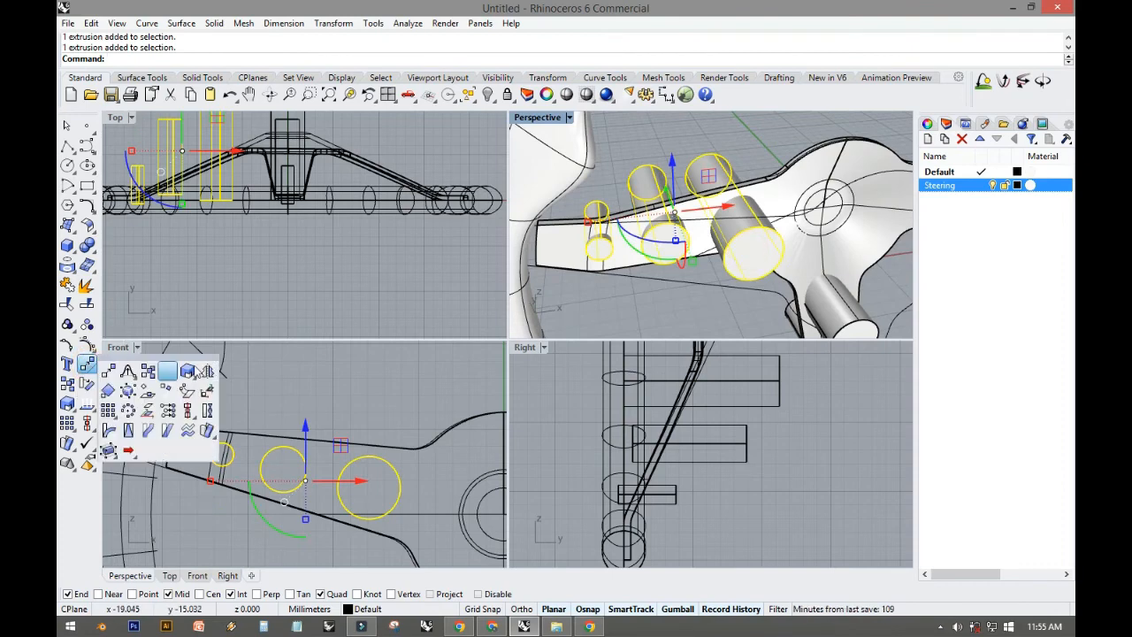
pyautogui.click(207, 370)
pyautogui.scroll(-5, 354, 382)
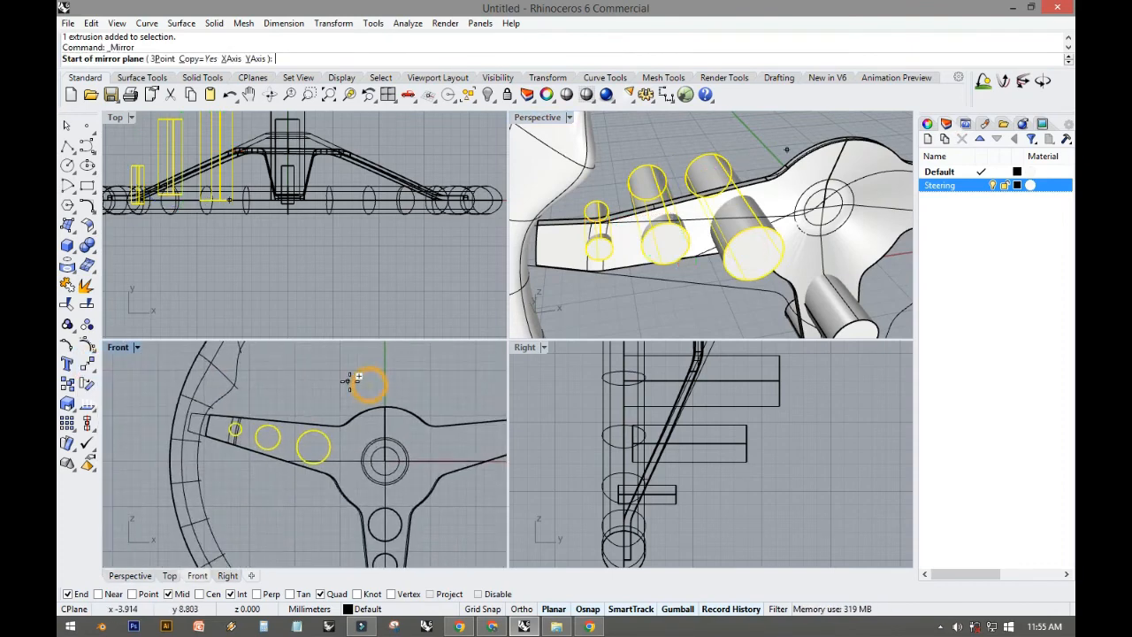
pyautogui.write('0,0')
pyautogui.press('Return')
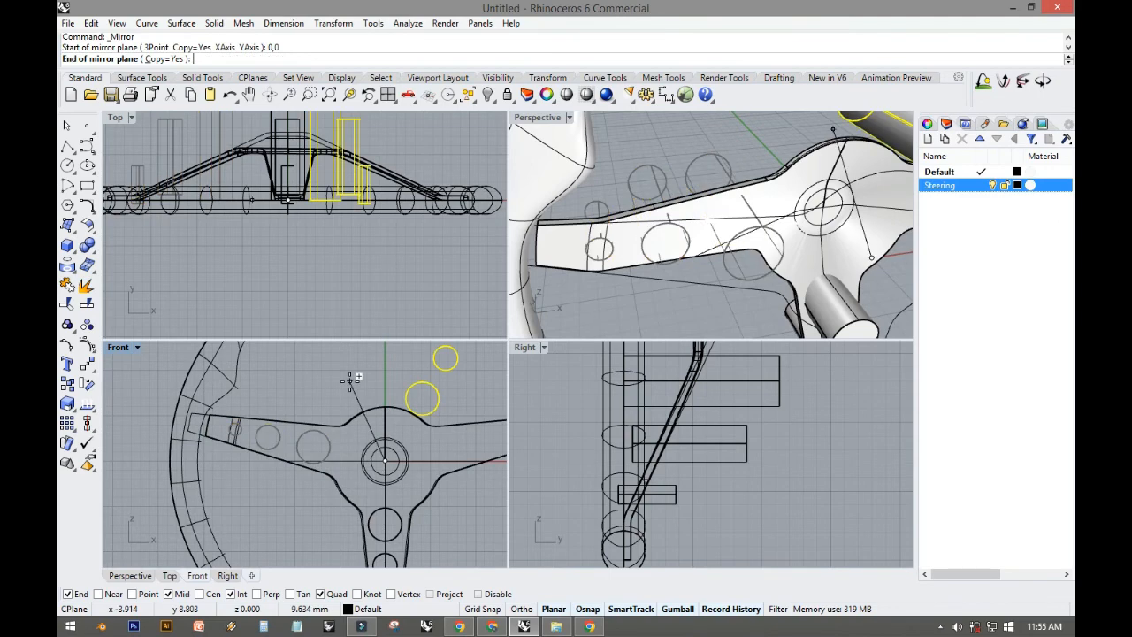
pyautogui.click(387, 397)
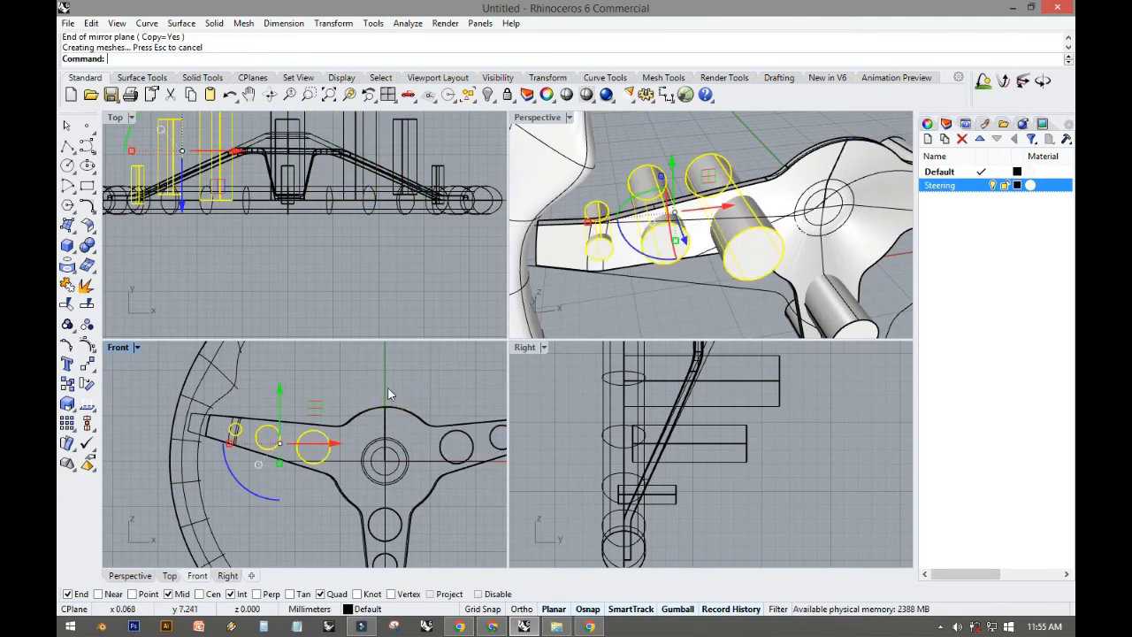
# Step: Subtract all nine cylinders from the three-spoke body with a Boolean difference to cut the spoke holes
pyautogui.doubleClick(538, 119)
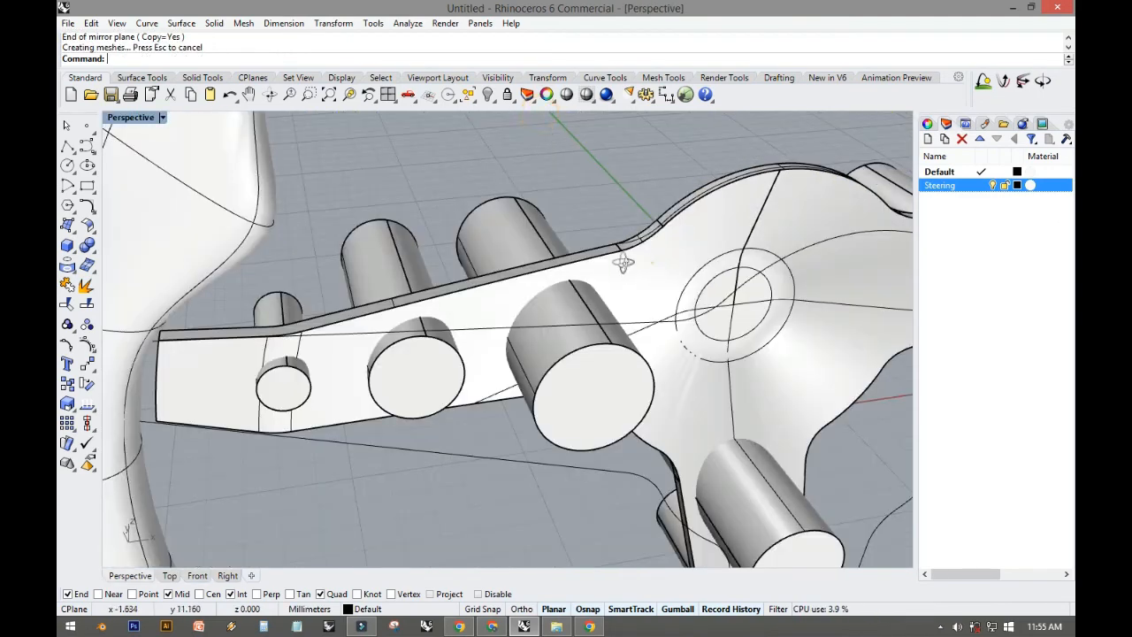
pyautogui.moveTo(625, 262); pyautogui.dragTo(580, 270, button='right')
pyautogui.scroll(-6, 577, 264)
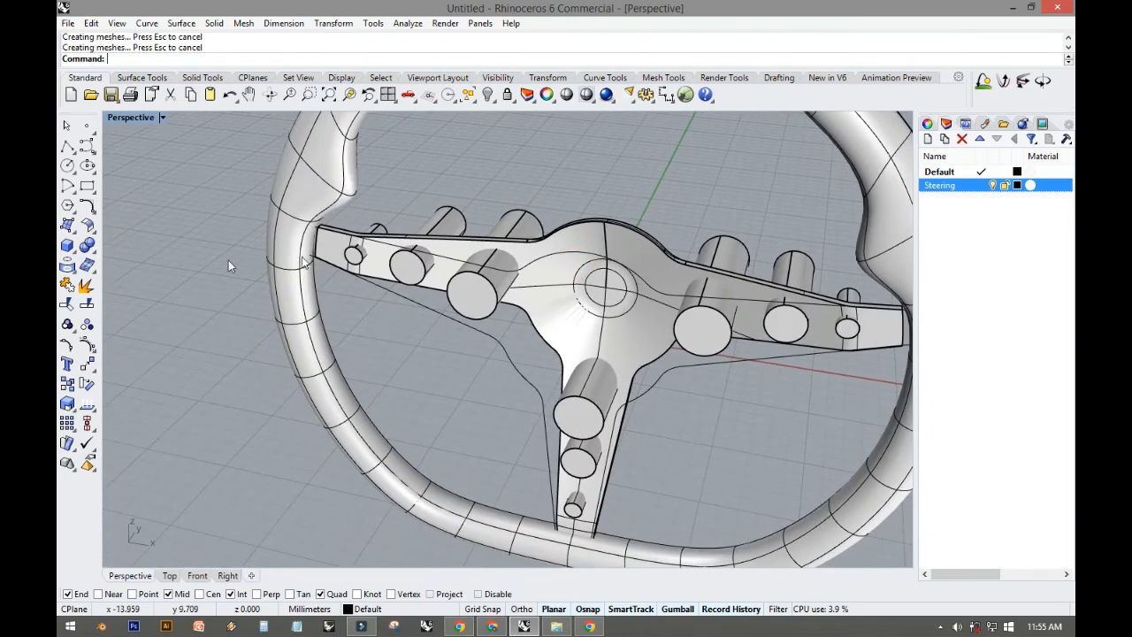
pyautogui.click(82, 250)
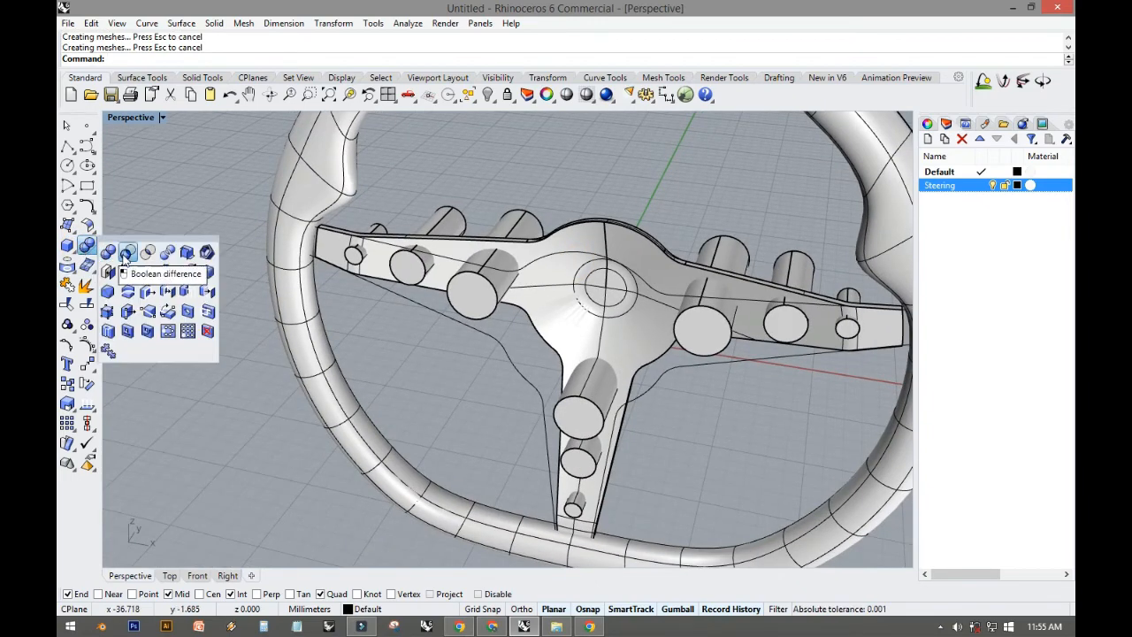
pyautogui.click(128, 253)
pyautogui.click(571, 321)
pyautogui.rightClick(571, 320)
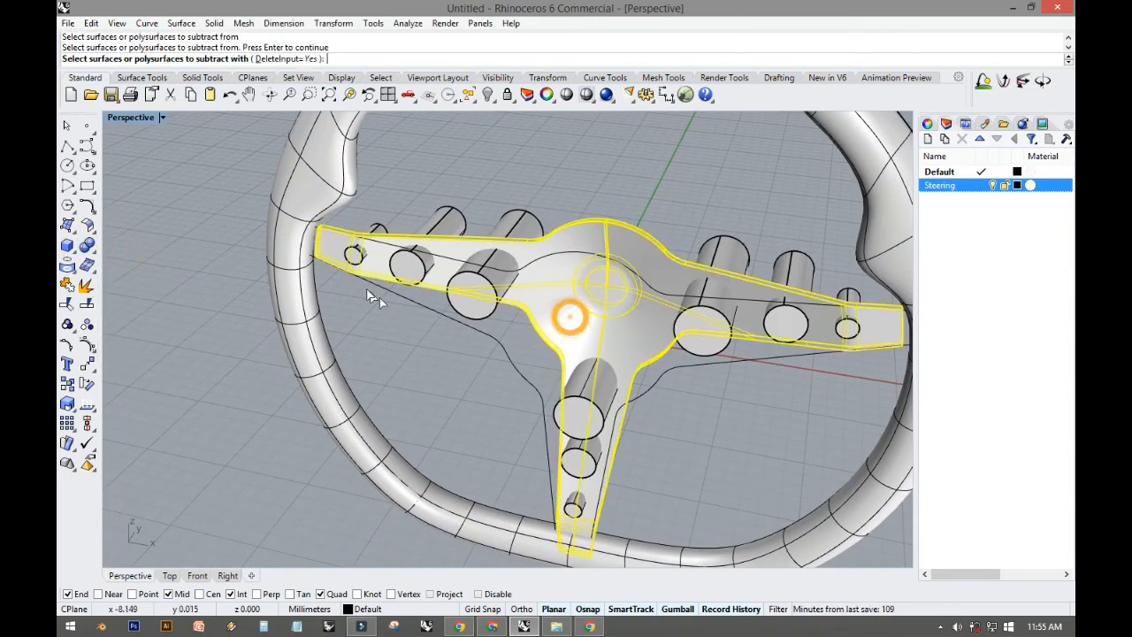
pyautogui.click(350, 257)
pyautogui.click(402, 267)
pyautogui.click(475, 302)
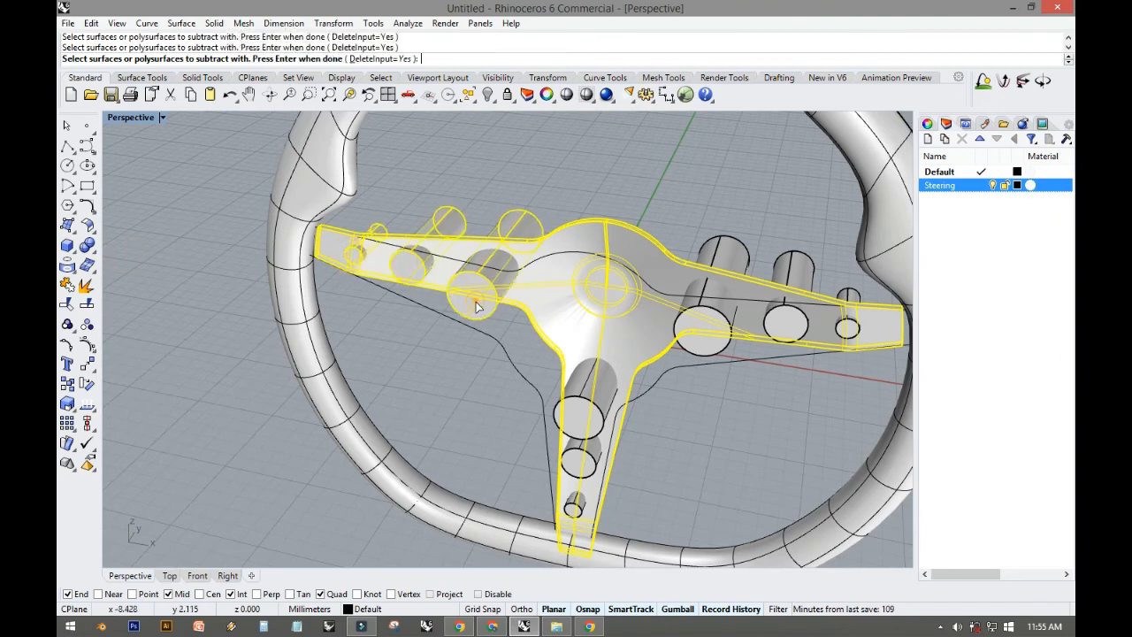
pyautogui.click(701, 330)
pyautogui.click(799, 324)
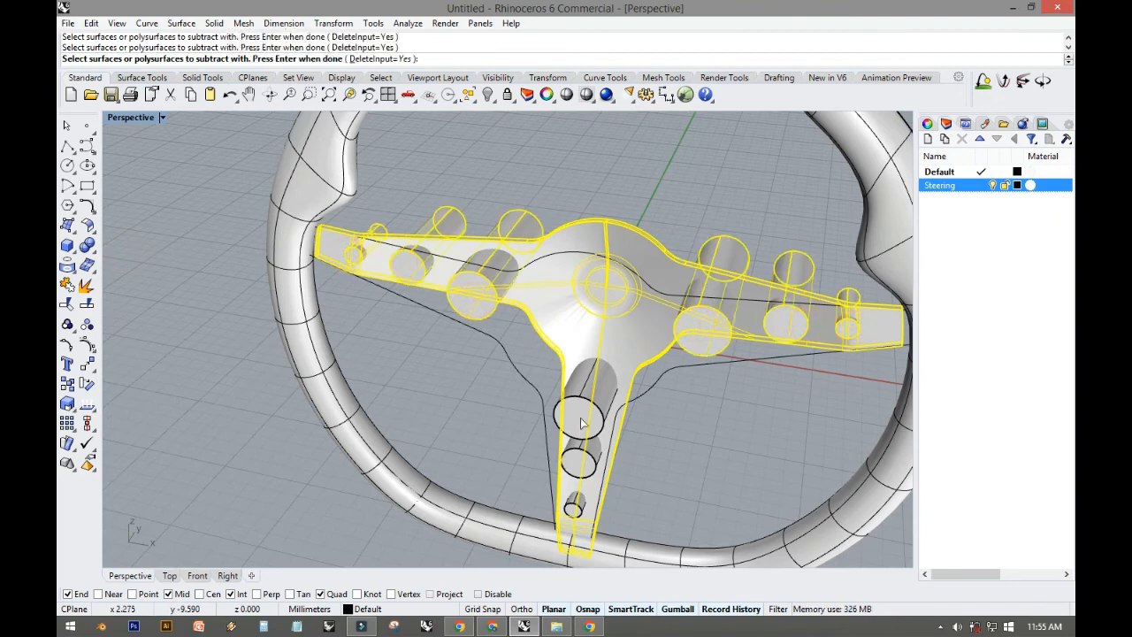
pyautogui.rightClick(580, 517)
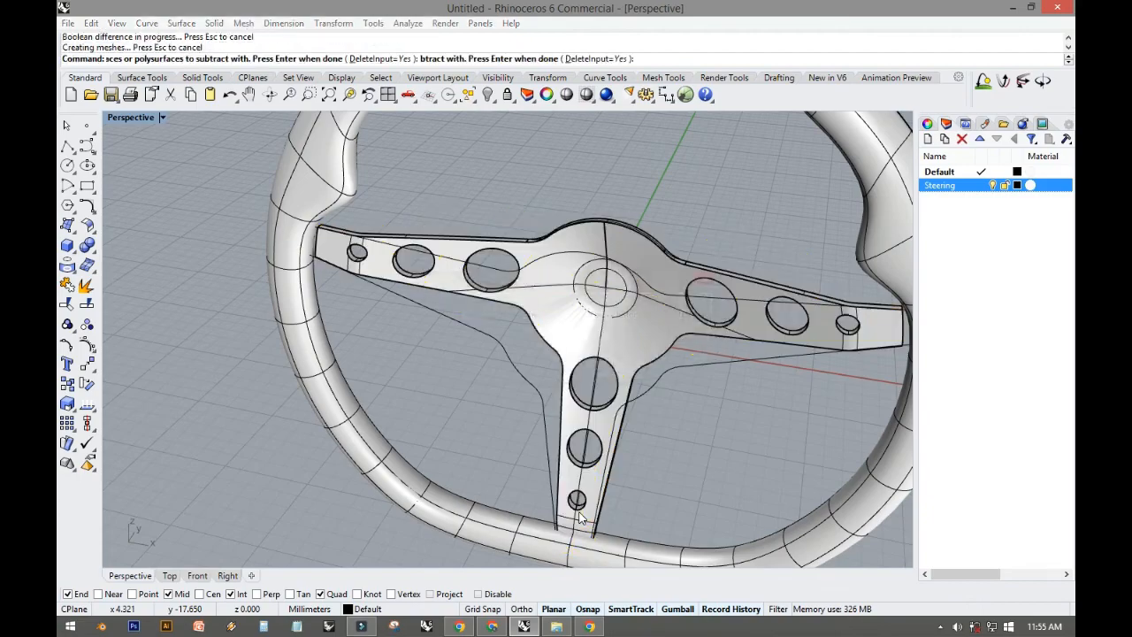
pyautogui.click(596, 368)
# Step: Set the Perspective view to Rendered display to examine the steering wheel
pyautogui.moveTo(523, 390); pyautogui.dragTo(386, 376, button='right')
pyautogui.scroll(-4, 386, 405)
pyautogui.keyDown('shift'); pyautogui.moveTo(386, 376); pyautogui.dragTo(430, 412, button='right'); pyautogui.keyUp('shift')
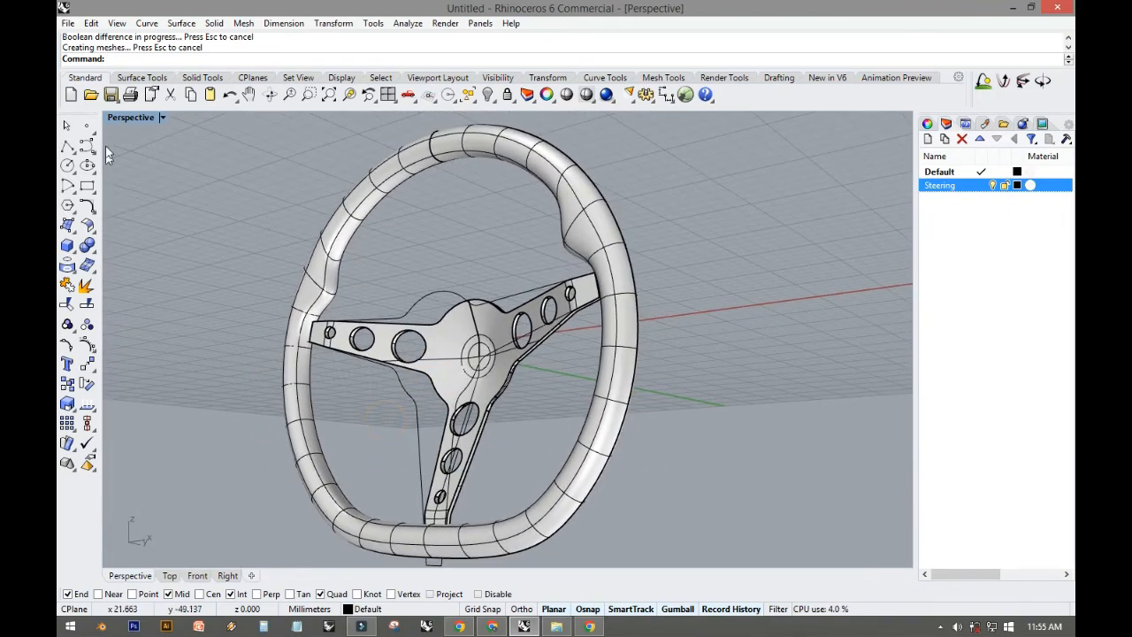
pyautogui.click(160, 120)
pyautogui.click(158, 183)
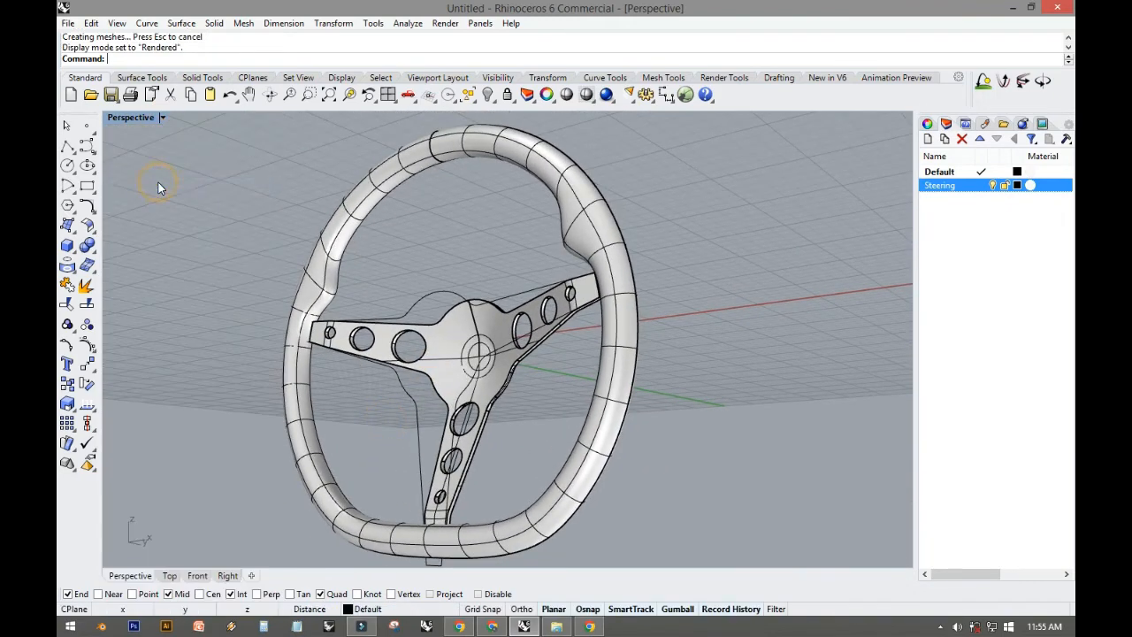
pyautogui.moveTo(221, 228)
pyautogui.mouseDown(button='right')
pyautogui.moveTo(245, 213)
pyautogui.moveTo(239, 265)
pyautogui.mouseUp(button='right')
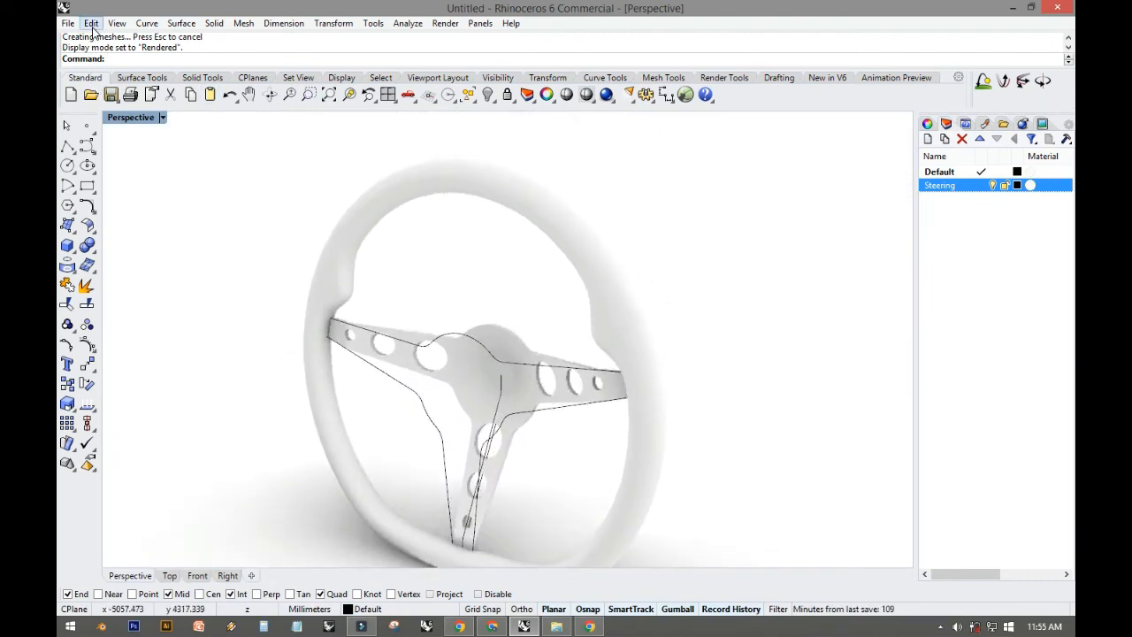
# Step: Hide the Steering layer to clear the construction curves and inspect the rendered wheel from the side
pyautogui.click(92, 27)
pyautogui.press('Escape')
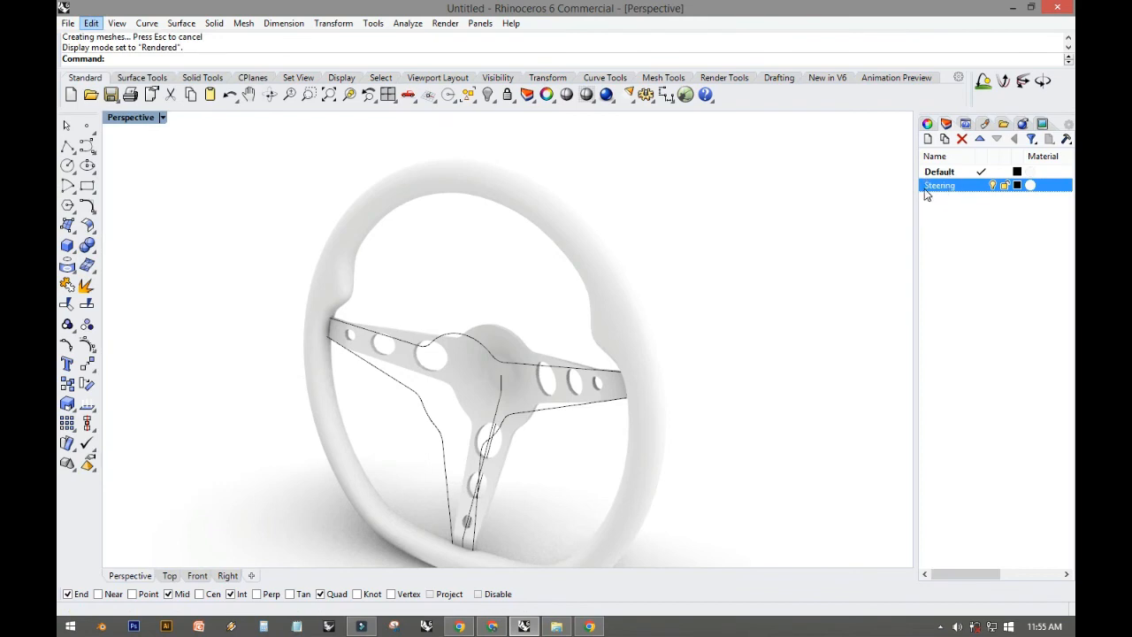
pyautogui.click(992, 189)
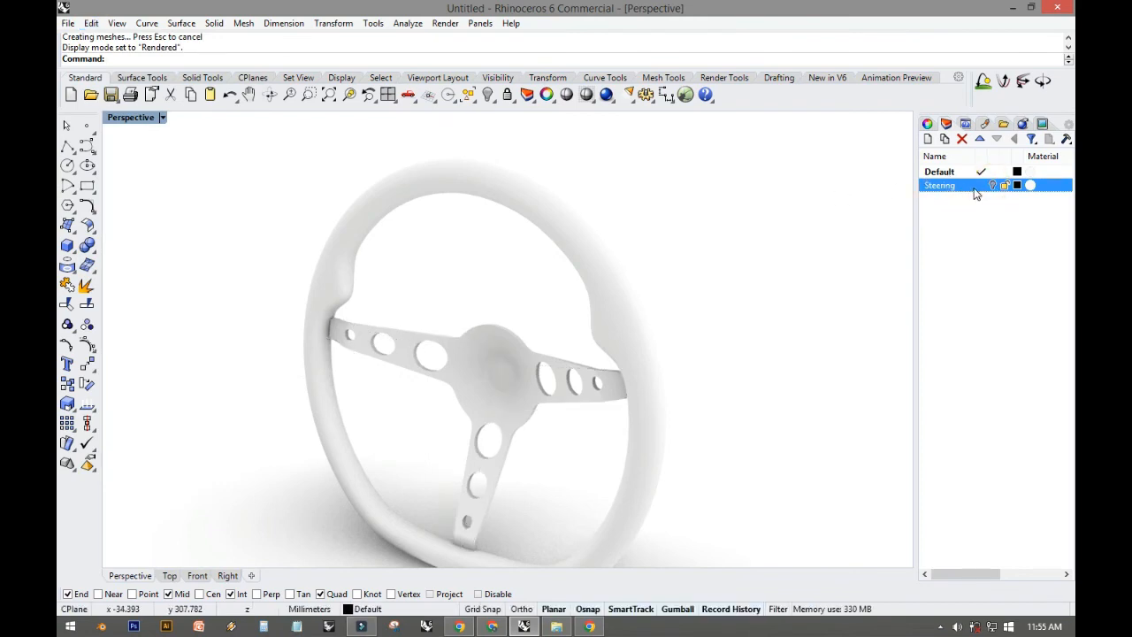
pyautogui.moveTo(682, 204)
pyautogui.mouseDown(button='right')
pyautogui.moveTo(637, 228)
pyautogui.moveTo(637, 185)
pyautogui.moveTo(642, 237)
pyautogui.moveTo(790, 236)
pyautogui.moveTo(468, 246)
pyautogui.moveTo(486, 239)
pyautogui.mouseUp(button='right')
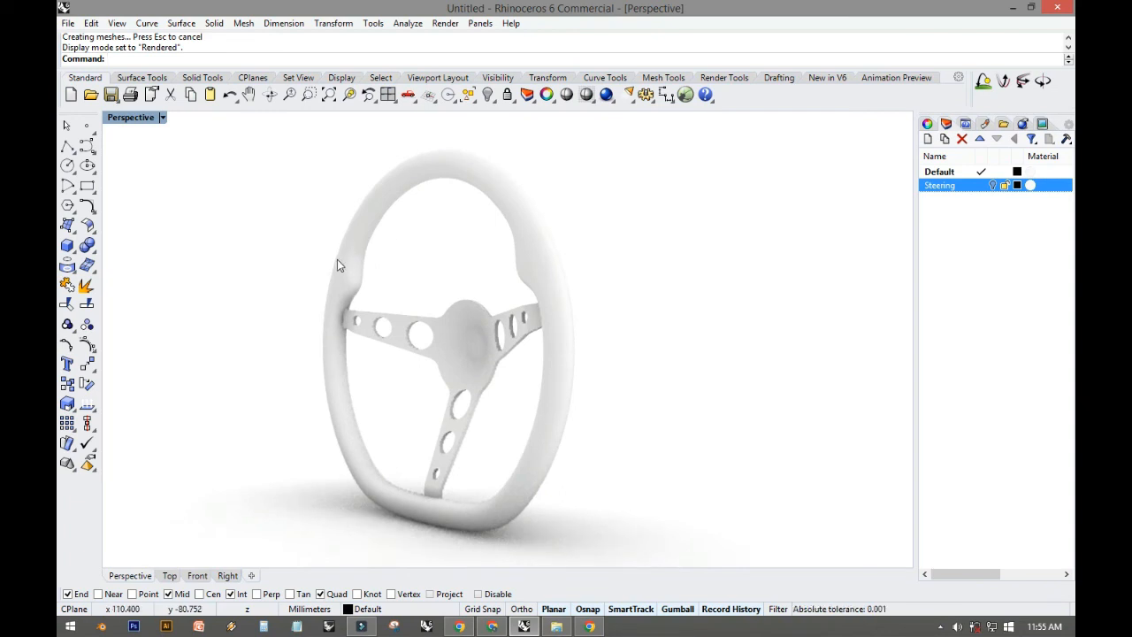
pyautogui.scroll(2, 333, 283)
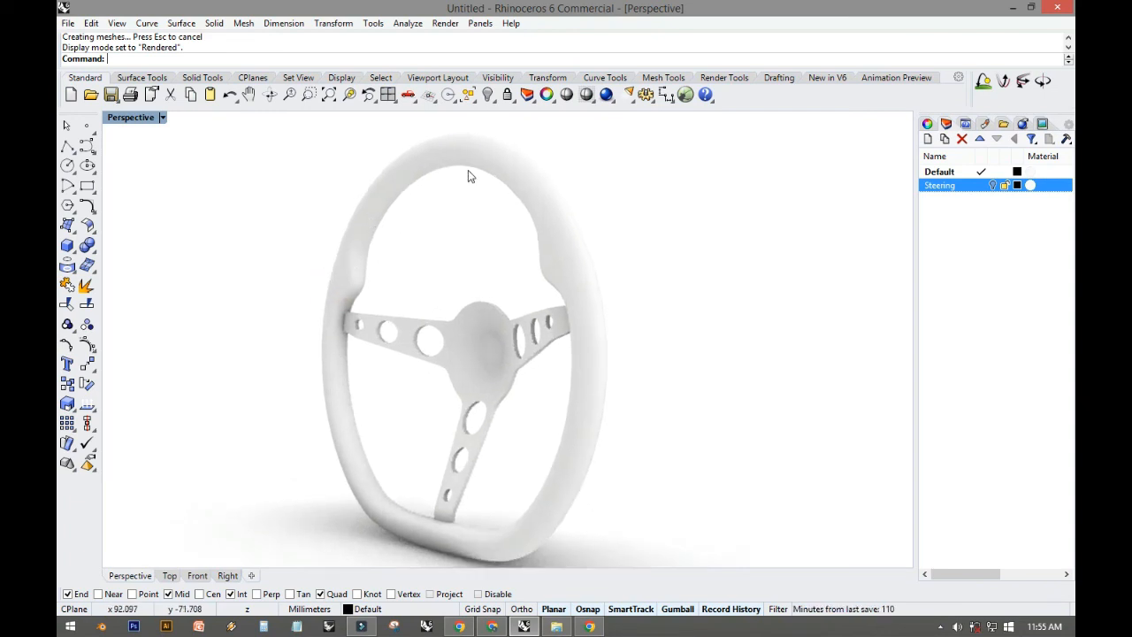
# Step: Return the Perspective view to Shaded display and select the steering wheel's rim
pyautogui.click(162, 118)
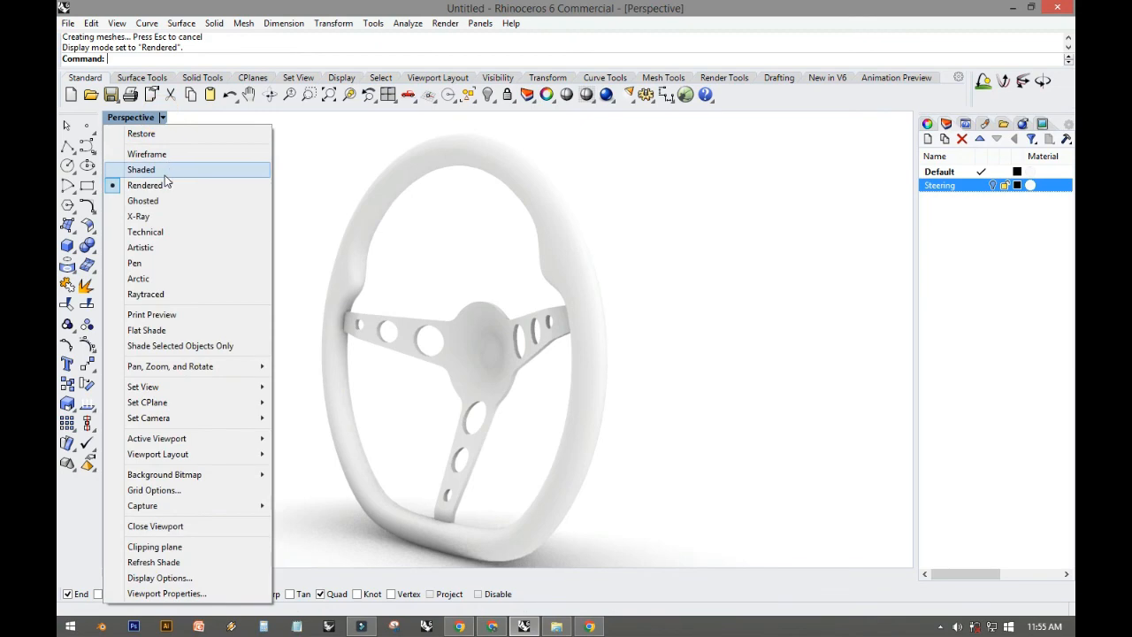
pyautogui.click(164, 174)
pyautogui.click(396, 199)
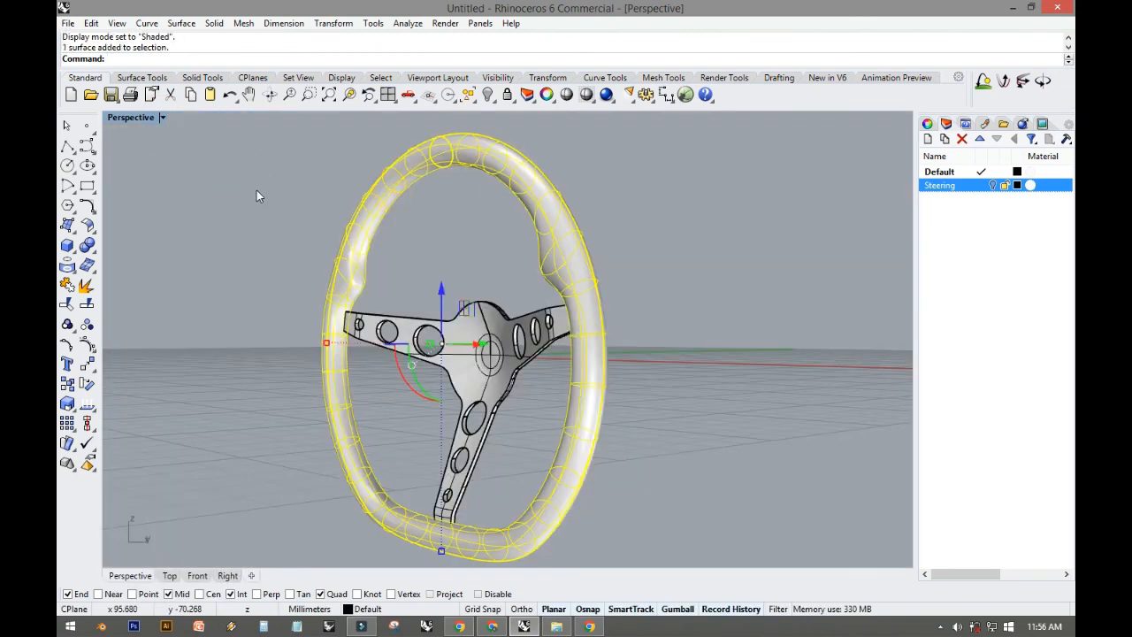
pyautogui.moveTo(257, 195)
pyautogui.mouseDown(button='right')
pyautogui.moveTo(281, 185)
pyautogui.moveTo(285, 222)
pyautogui.moveTo(277, 201)
pyautogui.moveTo(241, 209)
pyautogui.moveTo(253, 212)
pyautogui.mouseUp(button='right')
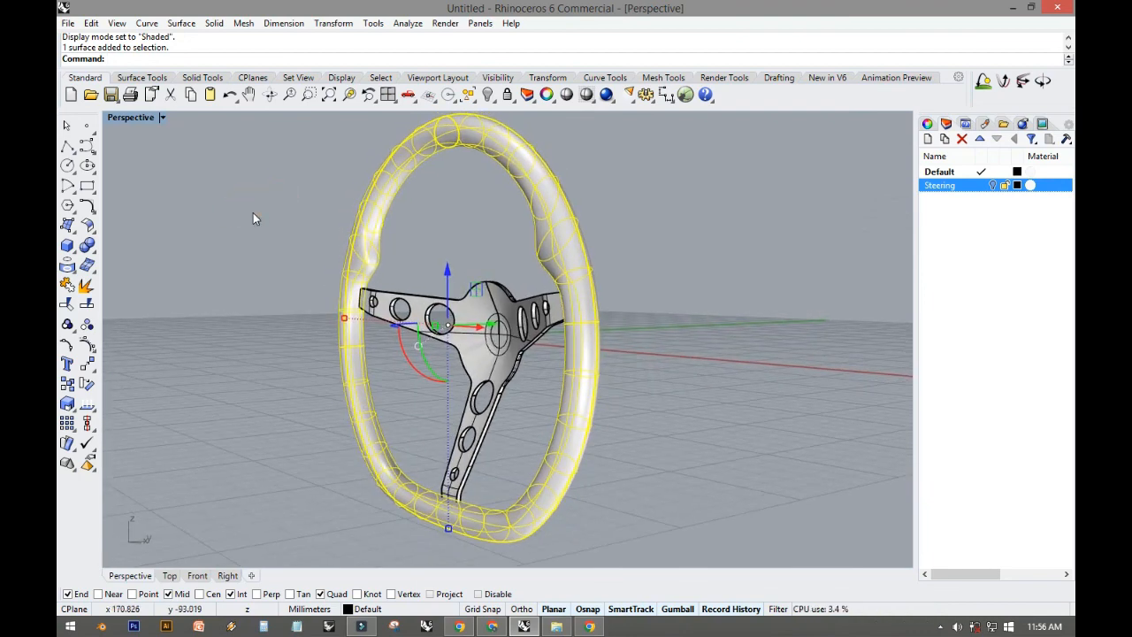